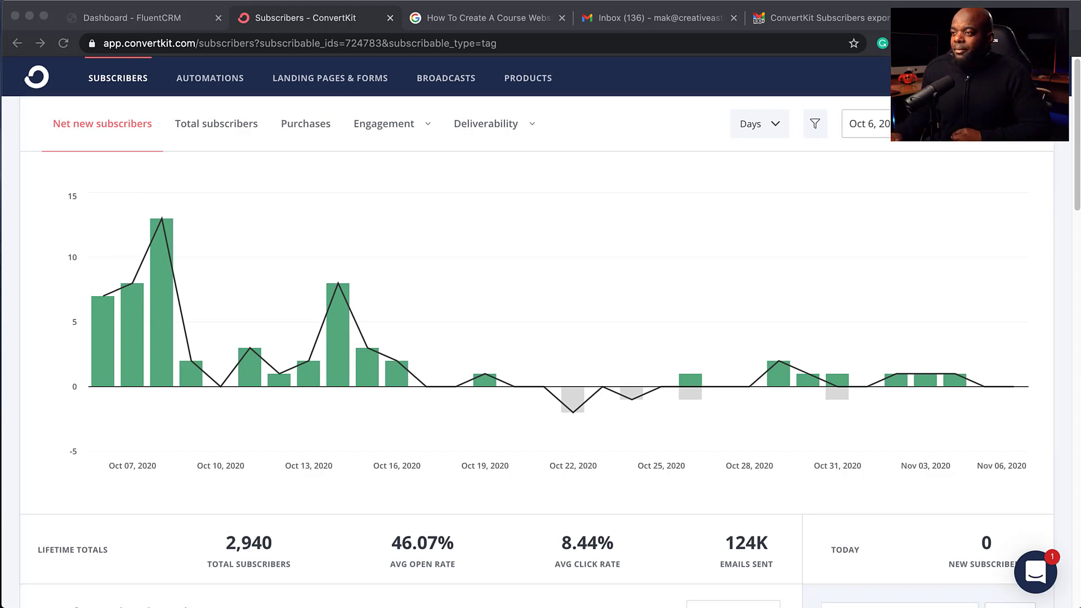
Step: Review ConvertKit's total subscribers report, then show the Purchases report ($0.00 revenue, 0 purchases)
click(218, 128)
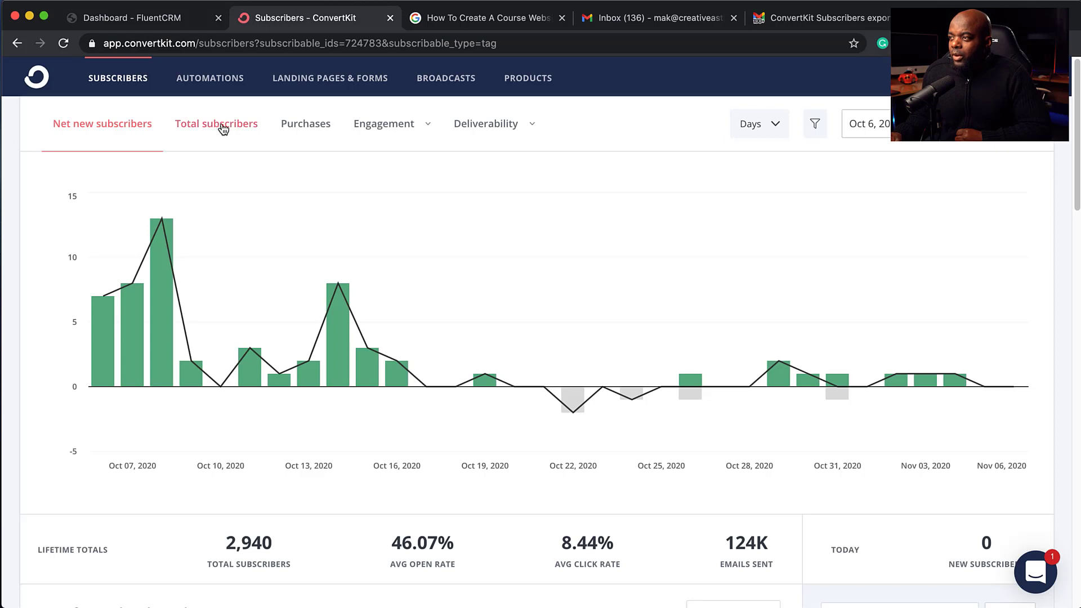
click(222, 128)
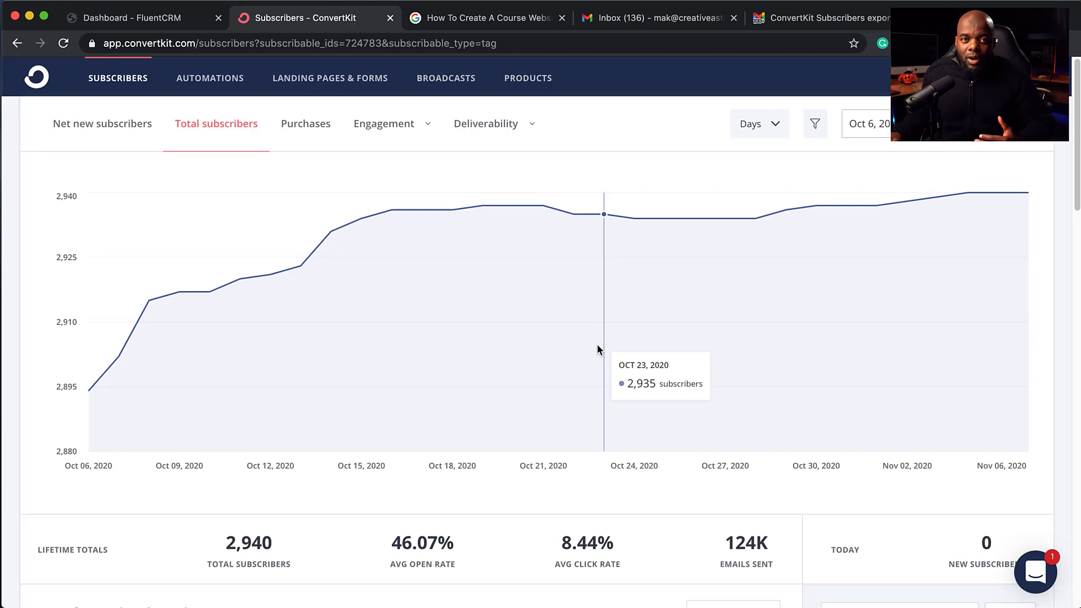
mouse_move(90, 200)
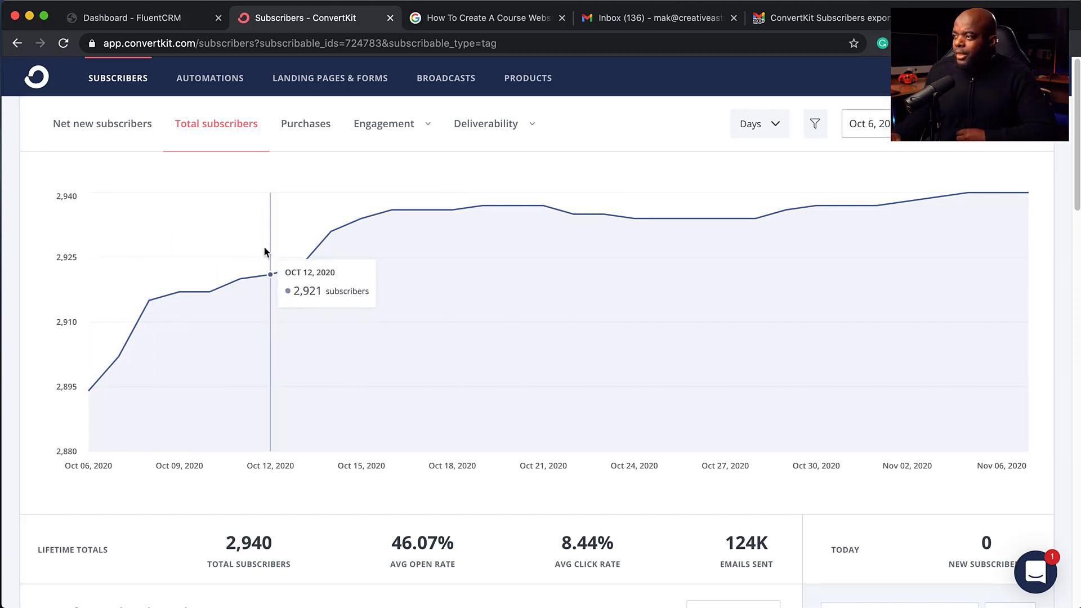
click(307, 130)
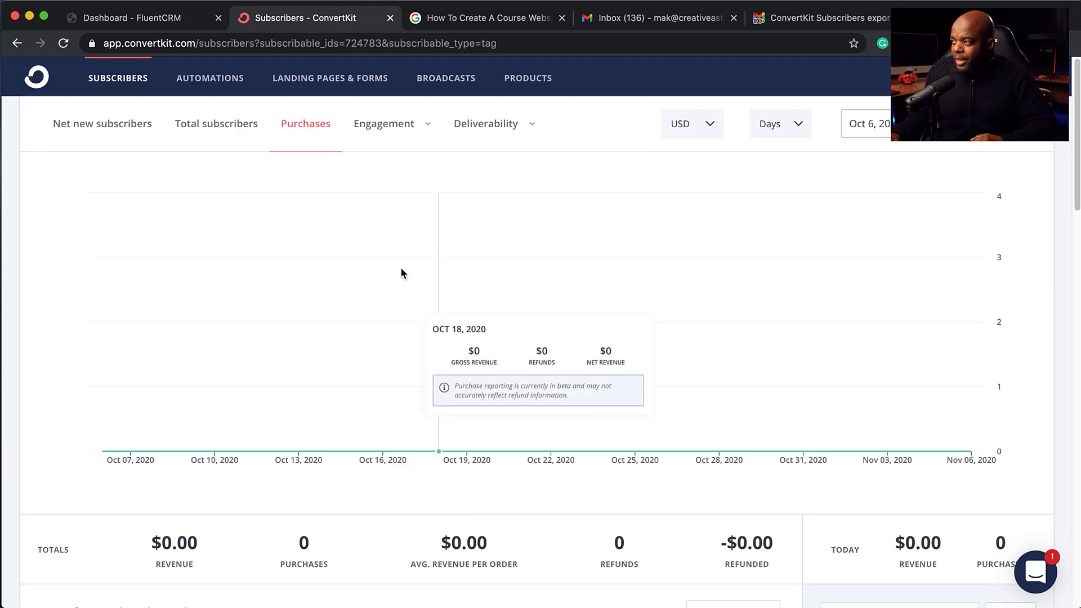
Step: Show the Engagement report, then switch it to a timeline by date
click(387, 130)
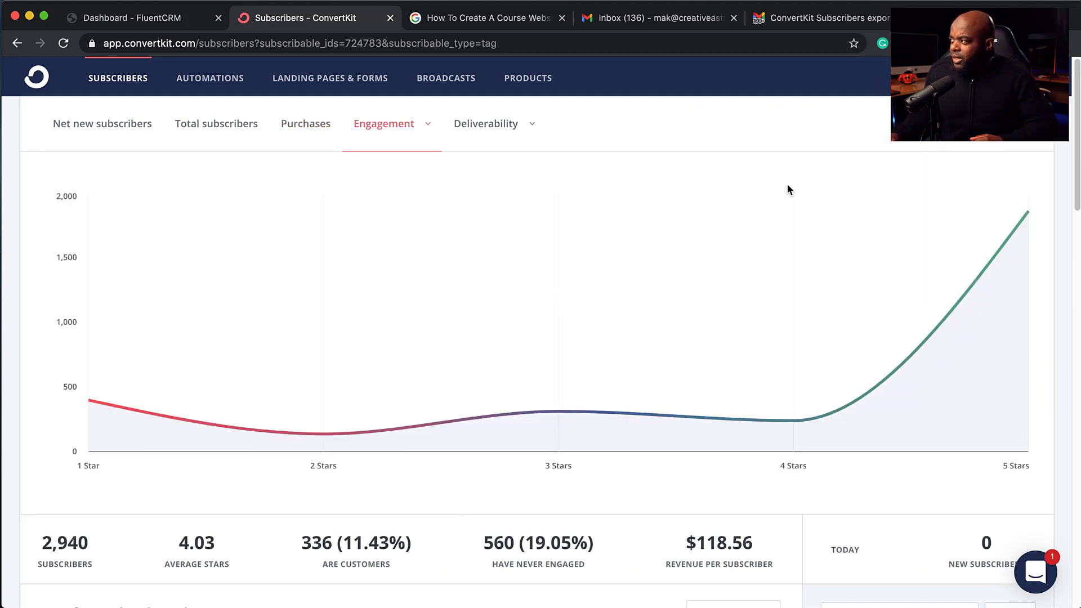
mouse_move(555, 375)
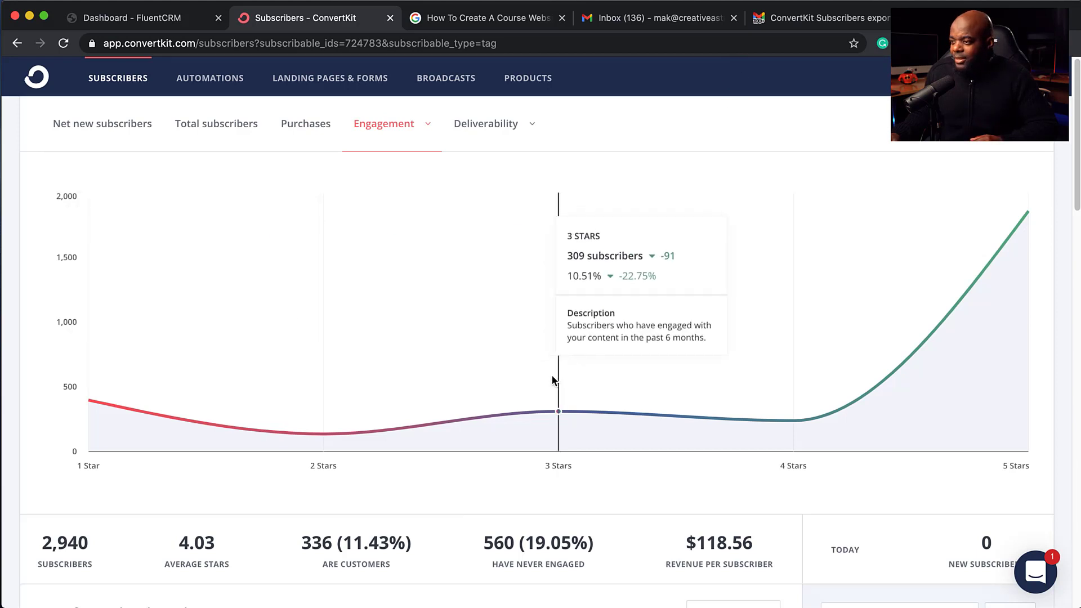
mouse_move(293, 421)
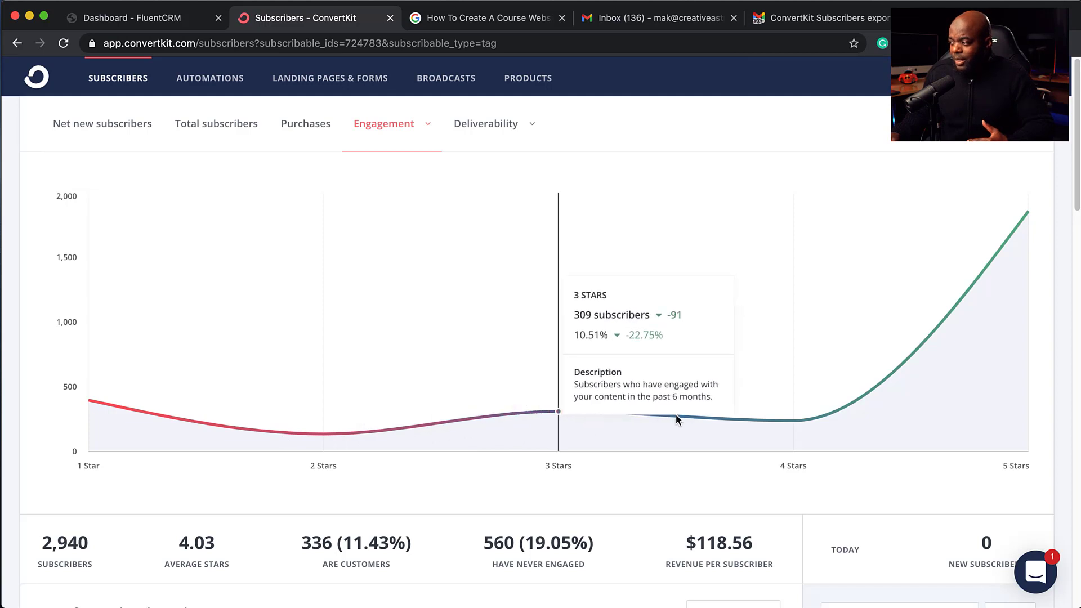
mouse_move(780, 422)
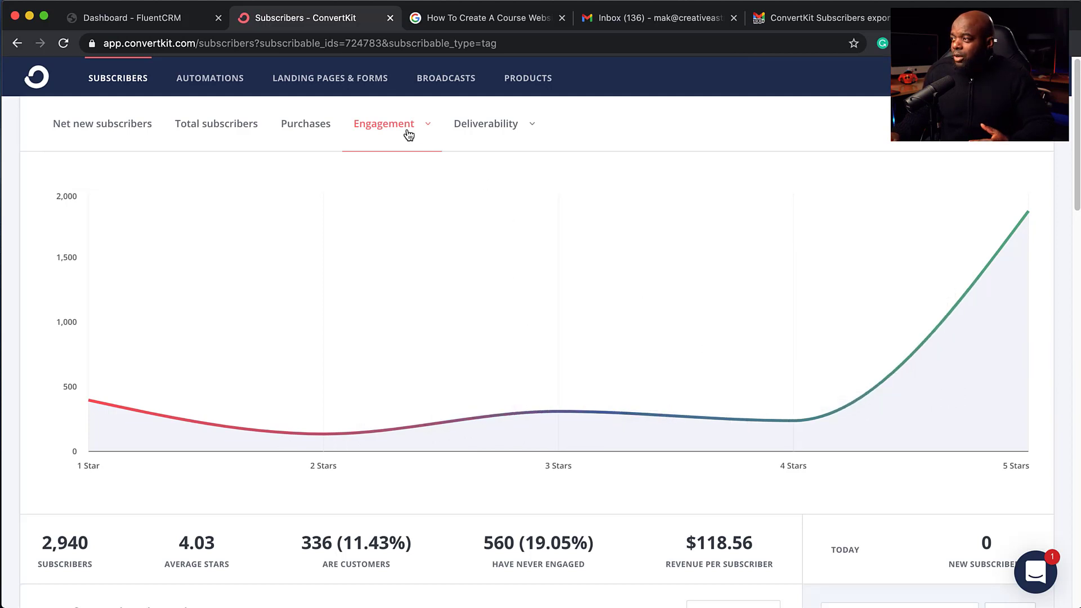
click(429, 129)
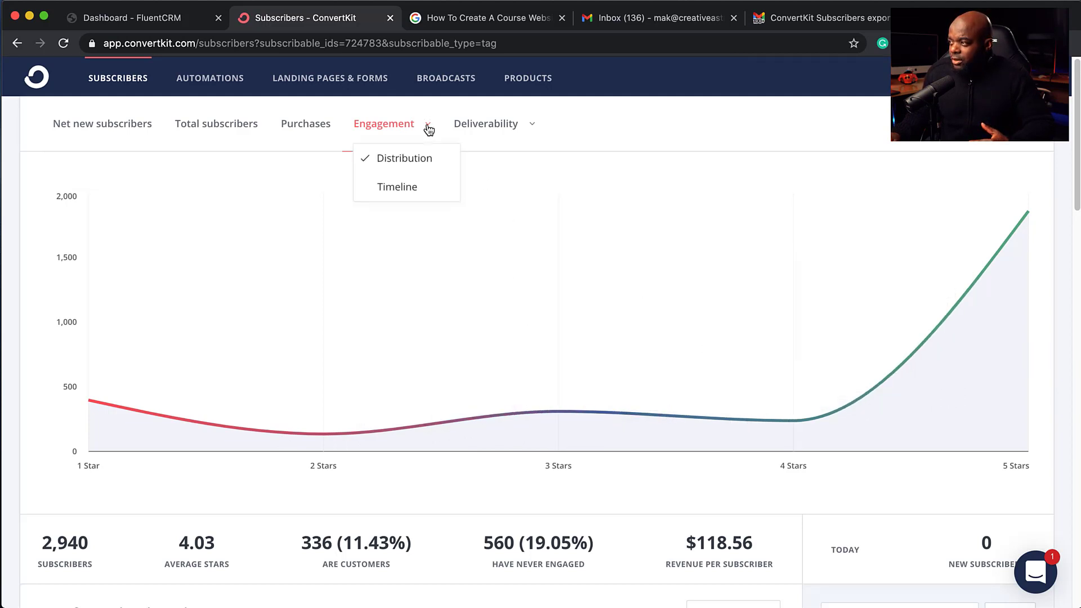
click(408, 189)
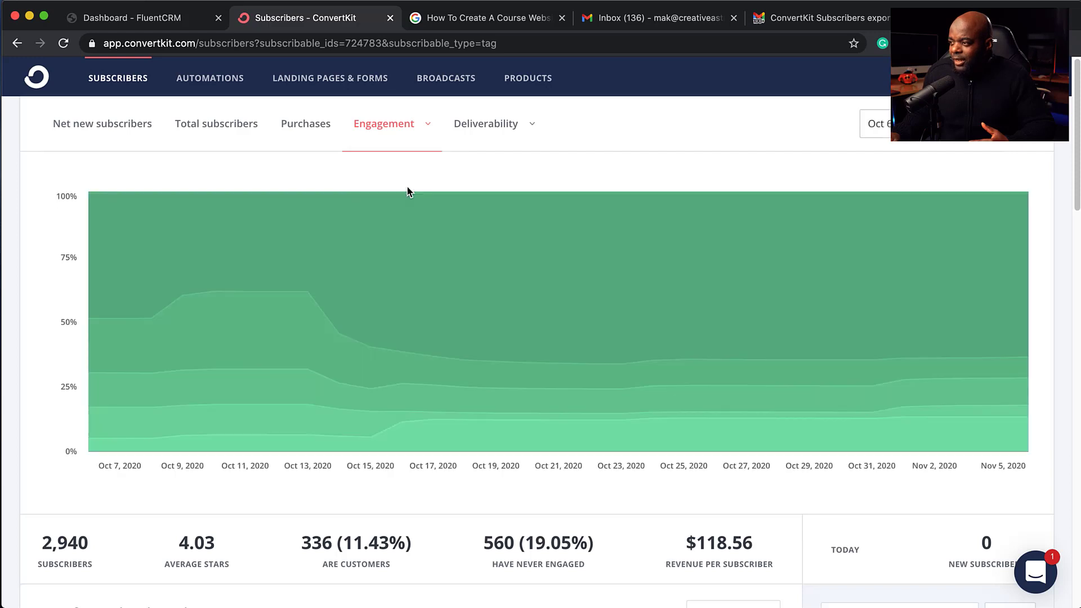
Step: Show the Deliverability report for sequences instead of broadcasts
mouse_move(174, 285)
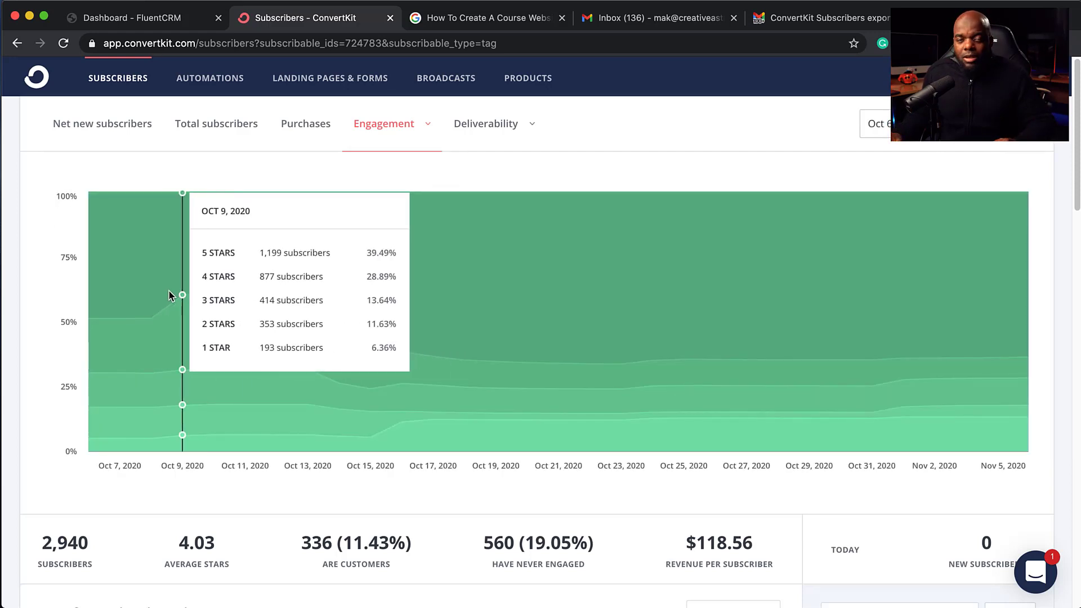
click(502, 127)
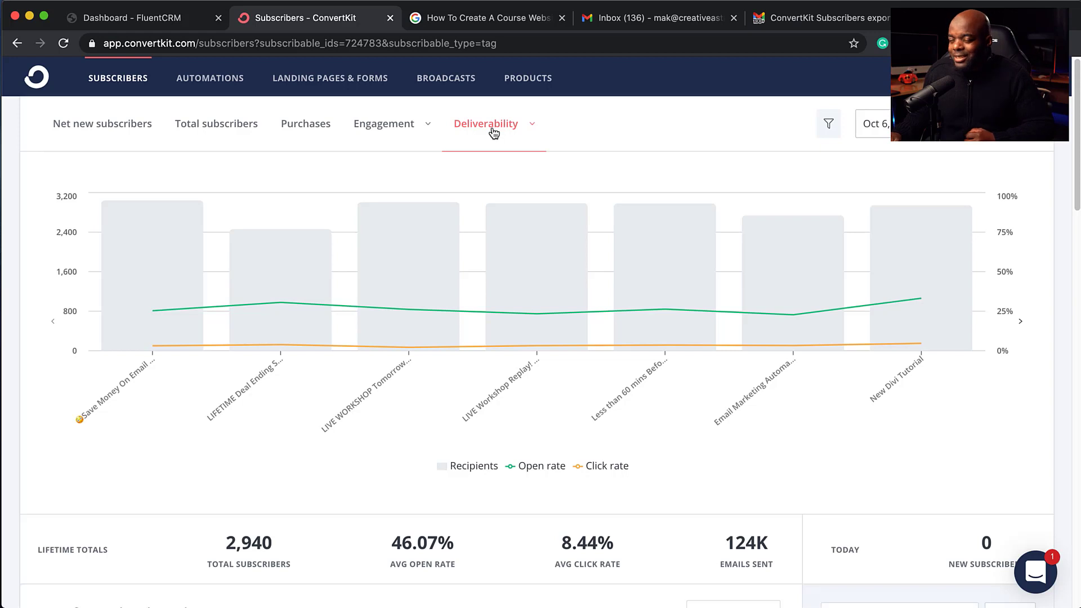
click(520, 125)
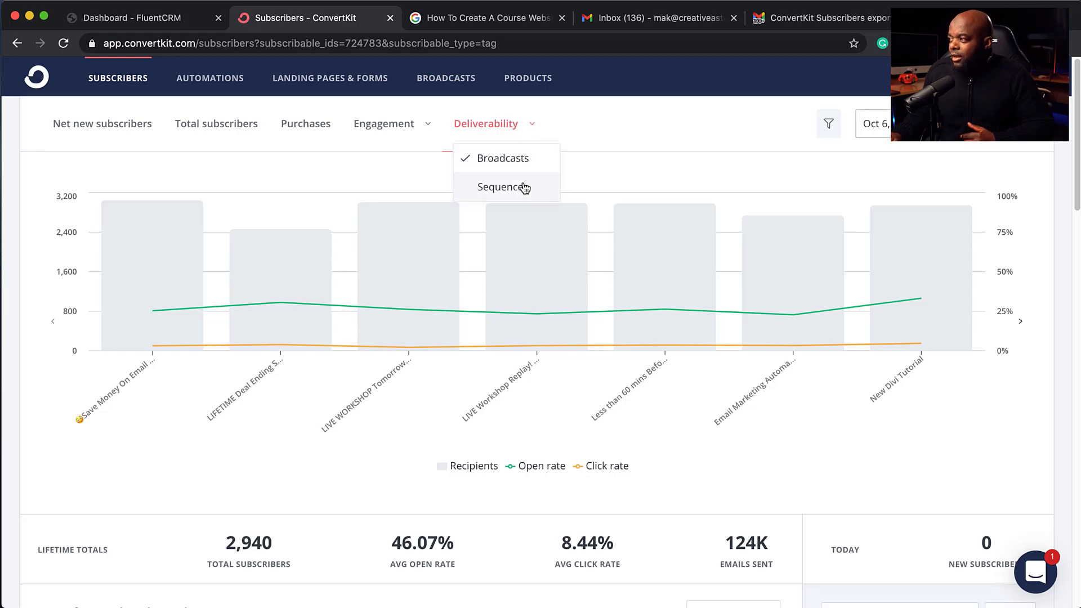
mouse_move(882, 303)
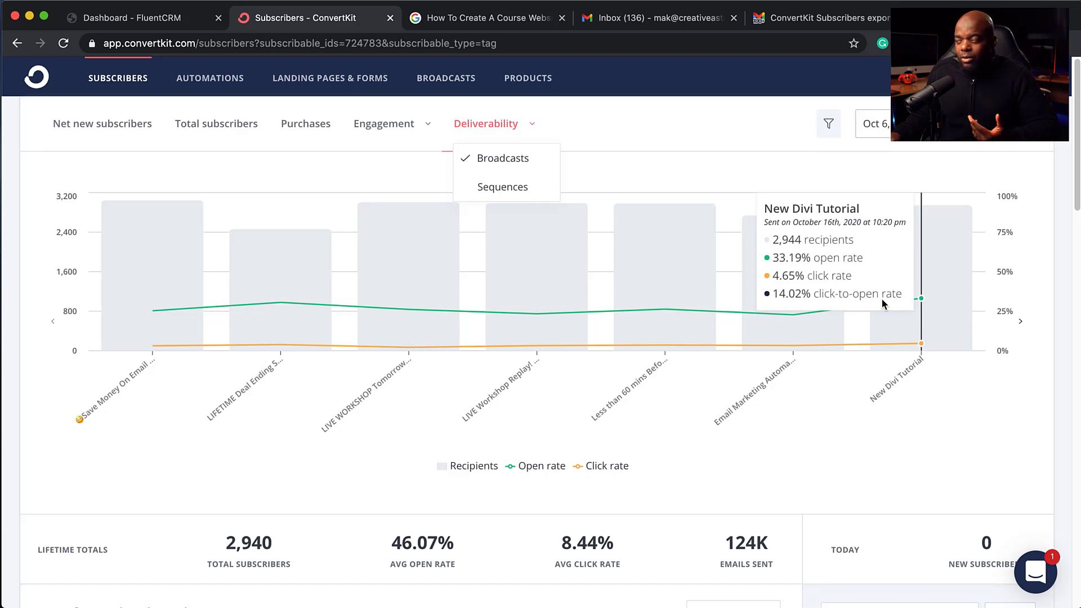
click(519, 186)
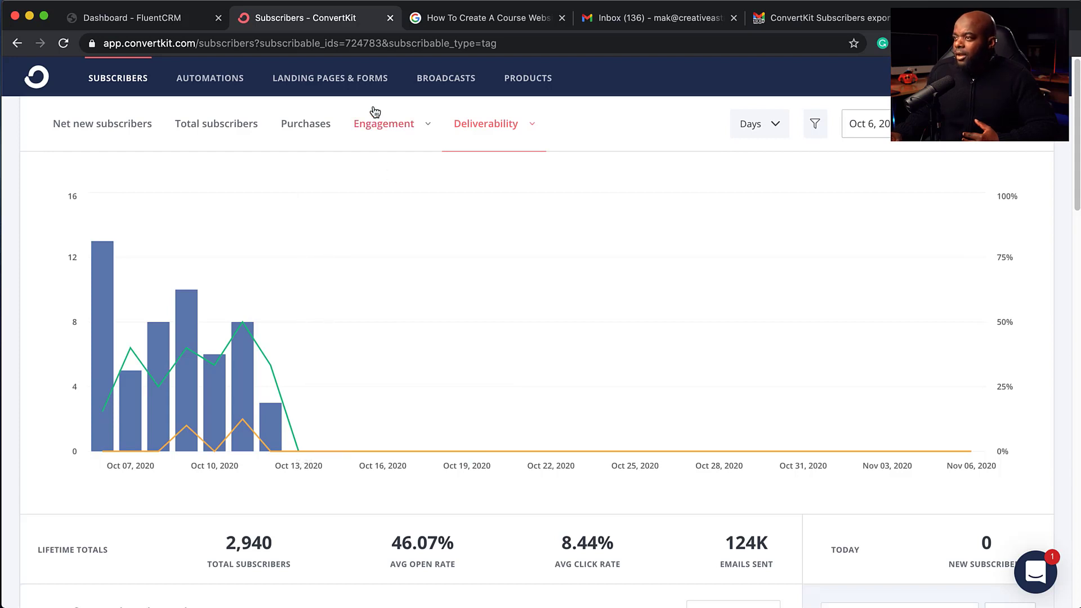
Step: Return to the Net new subscribers report, then switch to the FluentCRM dashboard browser tab
click(99, 130)
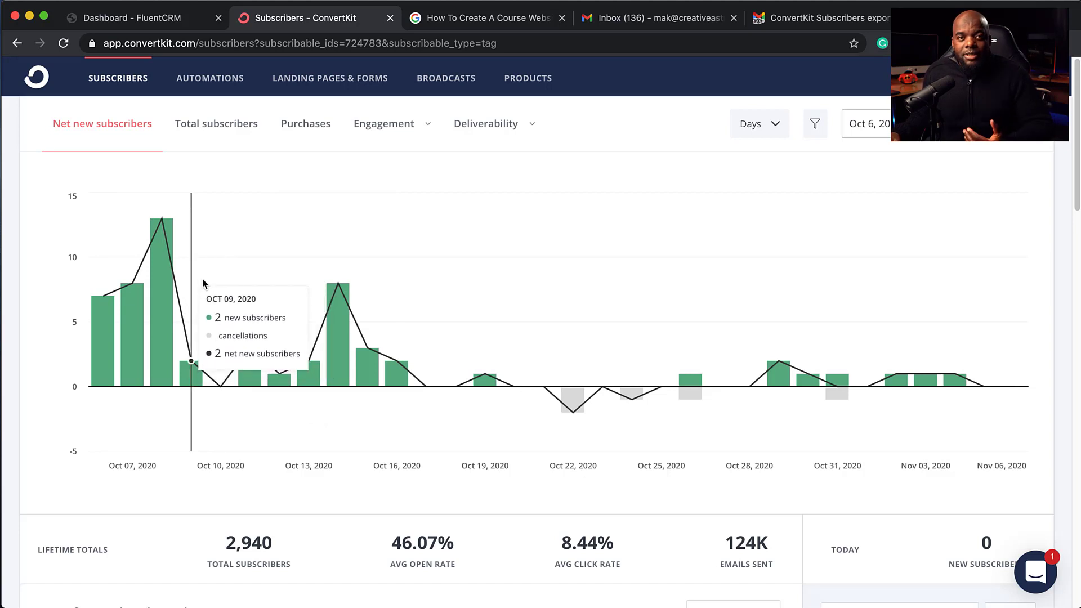
click(155, 25)
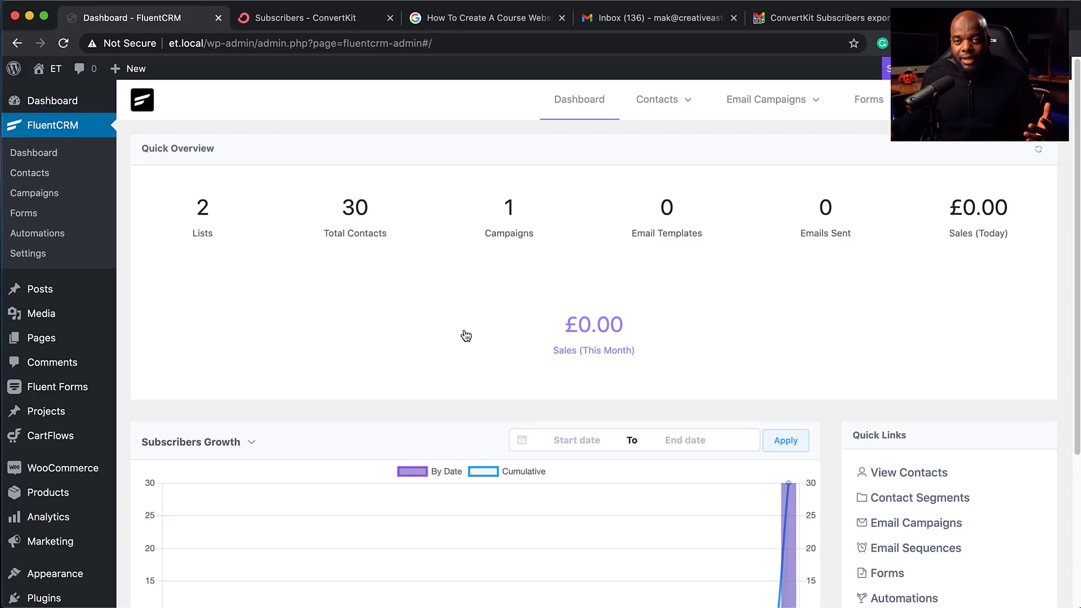
Step: Switch the FluentCRM dashboard chart from Subscribers Growth to Email Sending Stats
scroll(428, 347, down, 3)
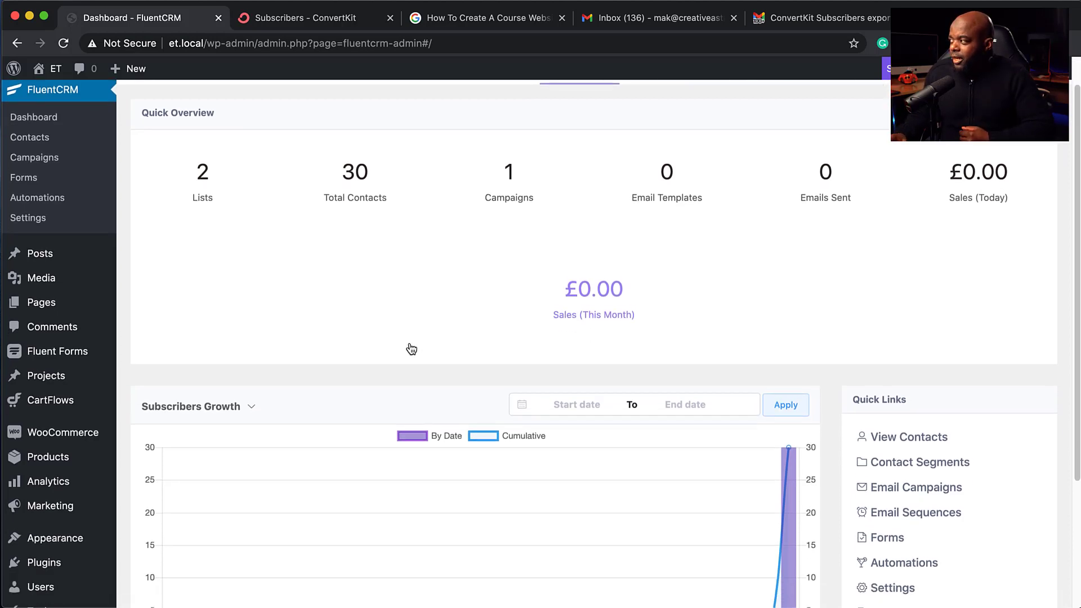
scroll(411, 347, down, 2)
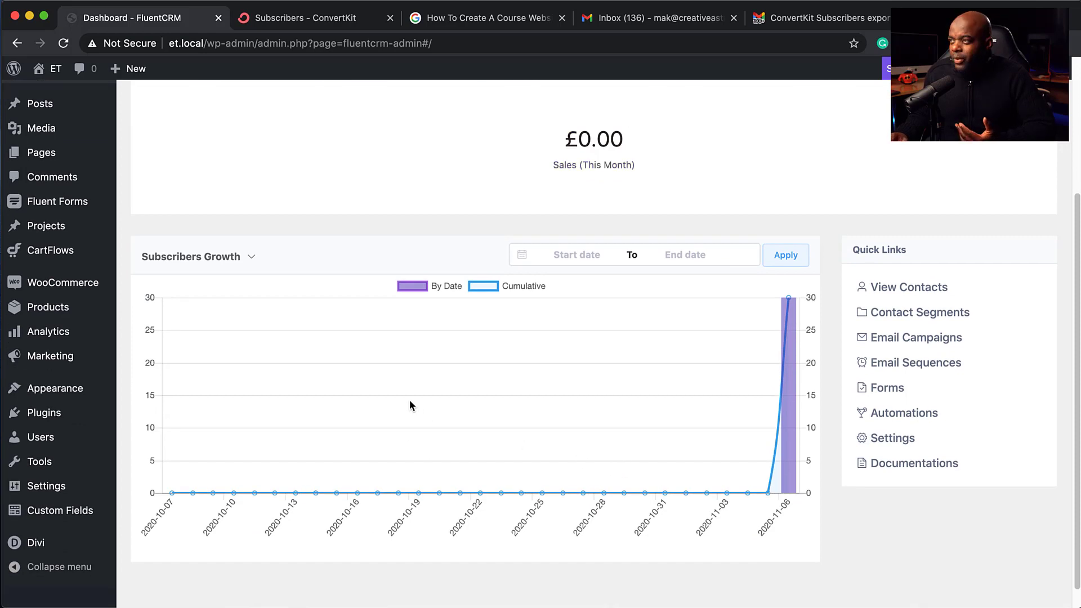
click(267, 22)
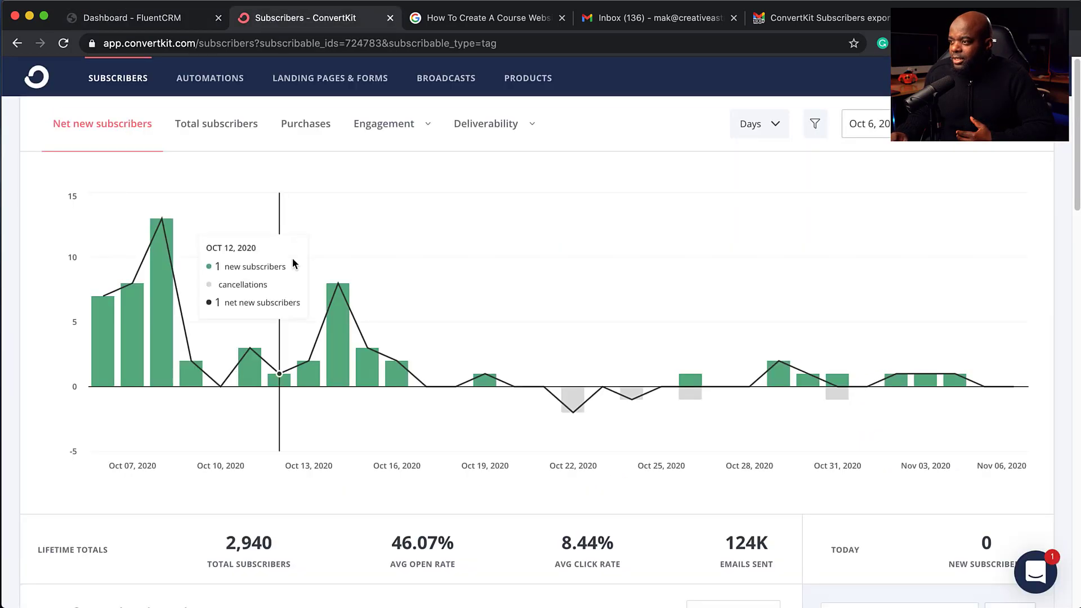
click(155, 27)
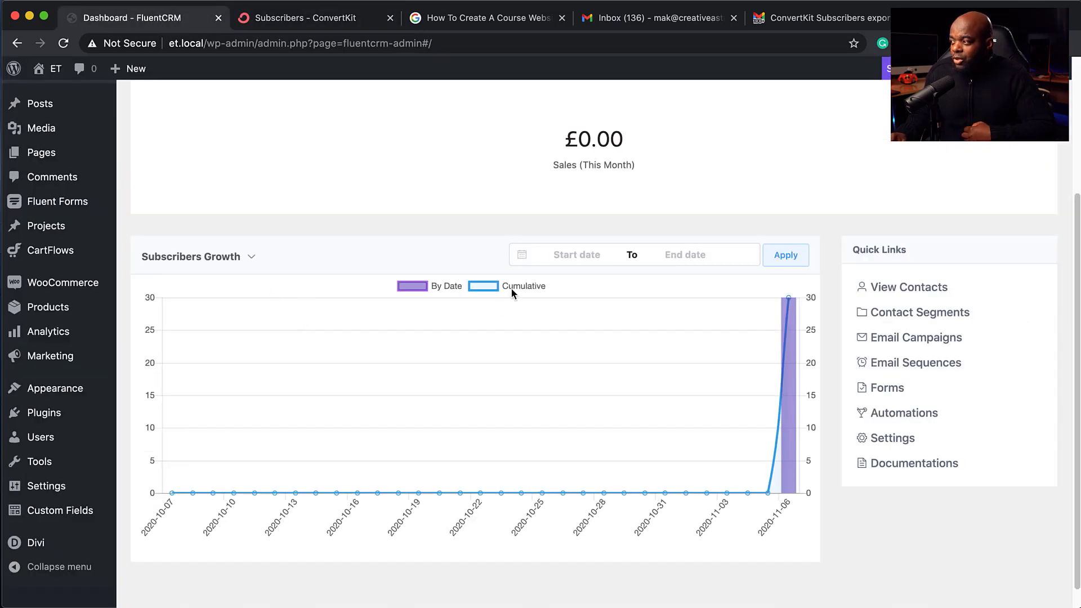
mouse_move(790, 322)
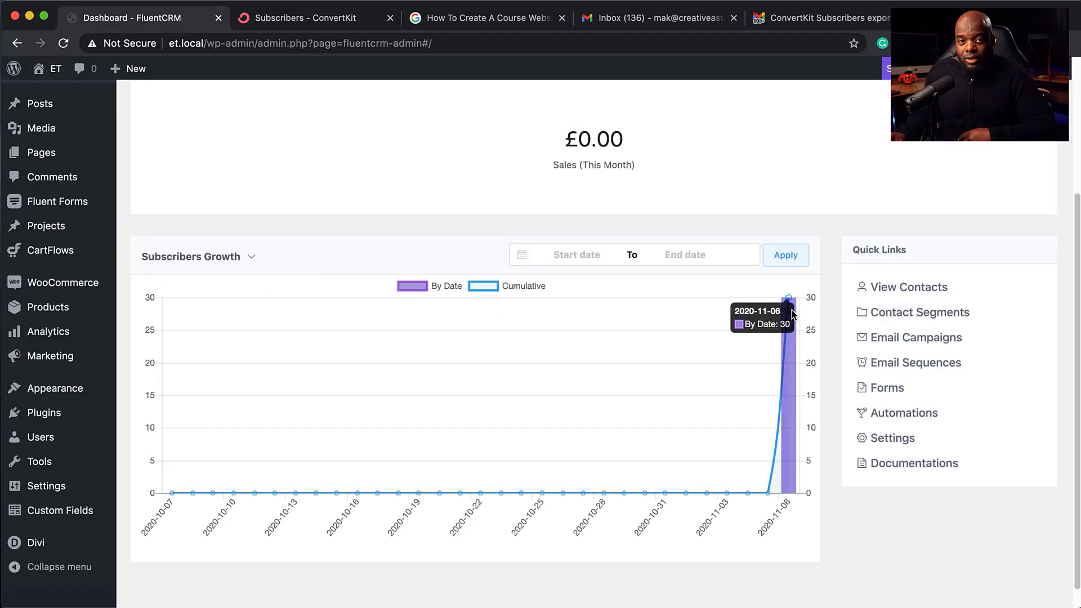
click(250, 256)
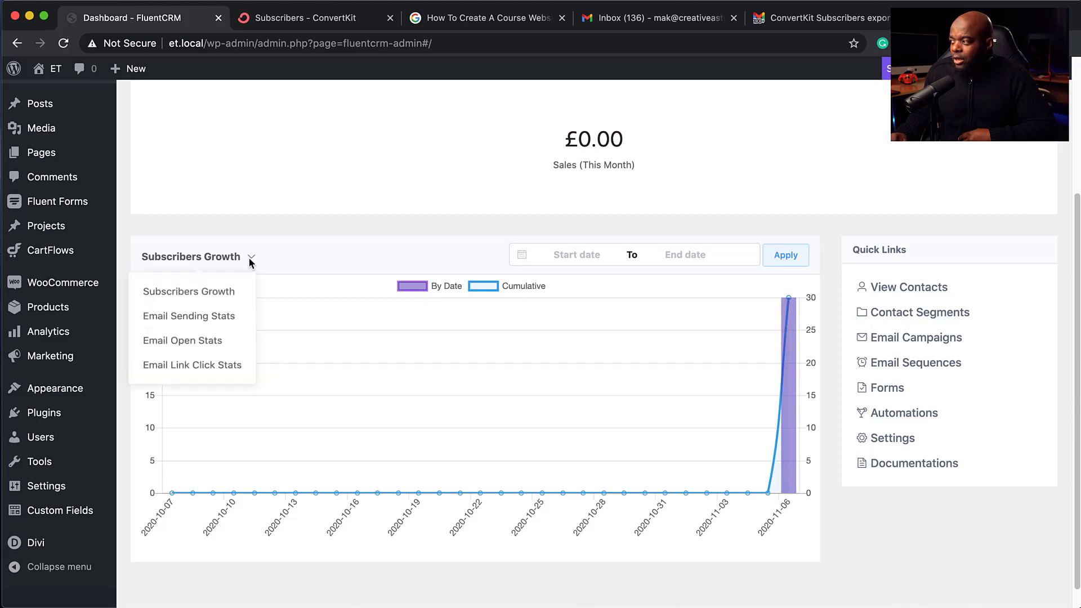
click(223, 320)
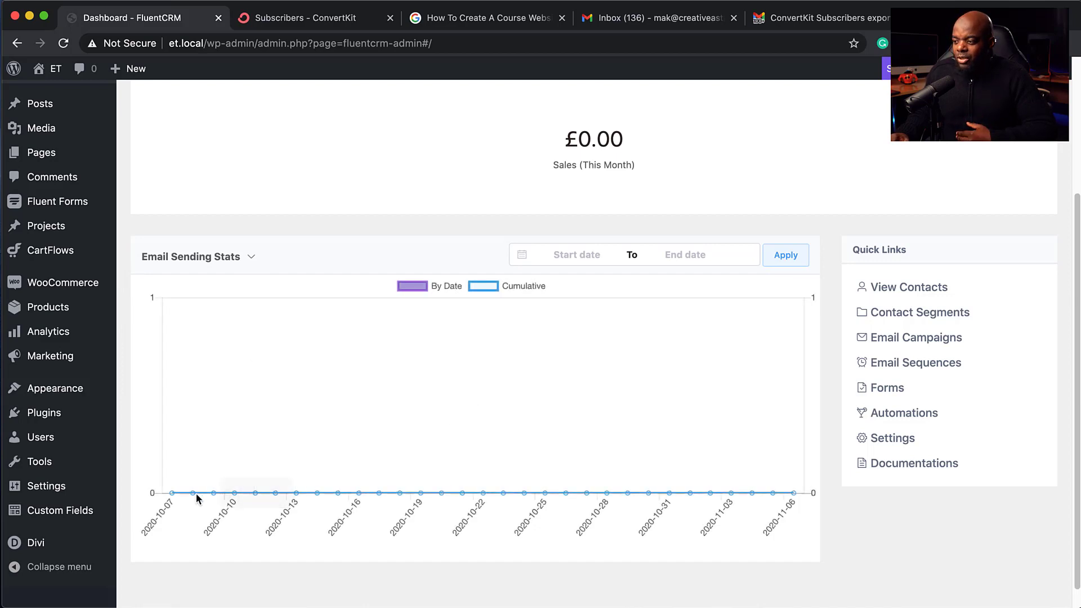
mouse_move(196, 493)
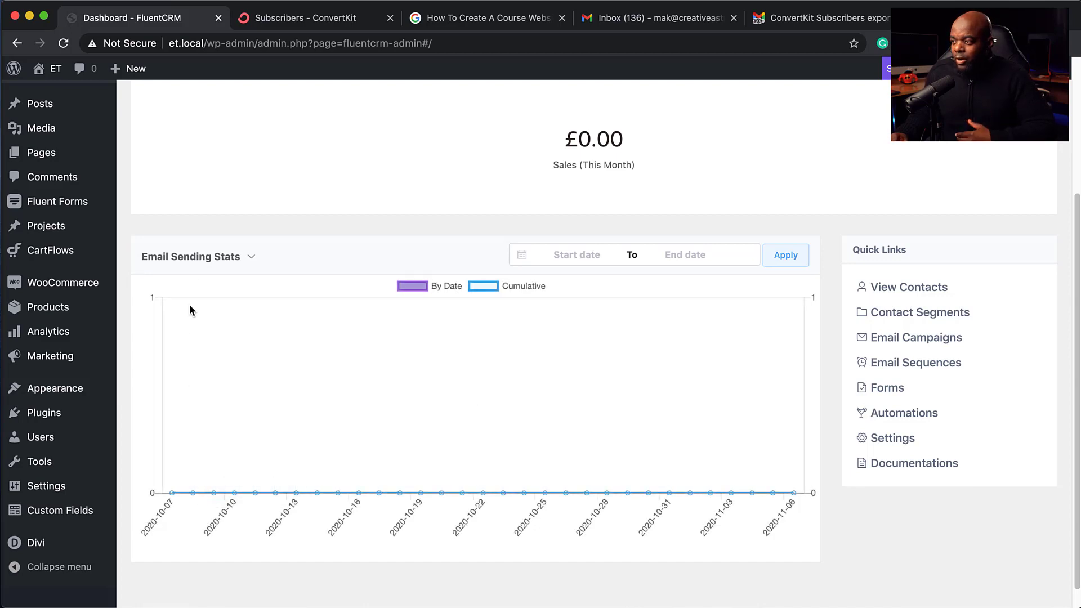
mouse_move(207, 259)
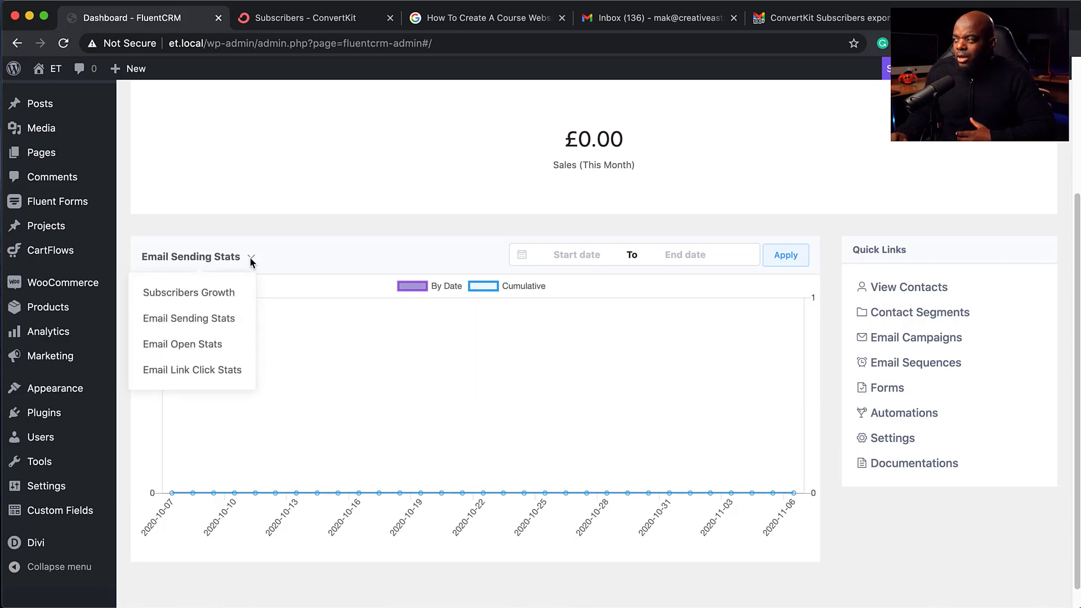
scroll(541, 389, up, 5)
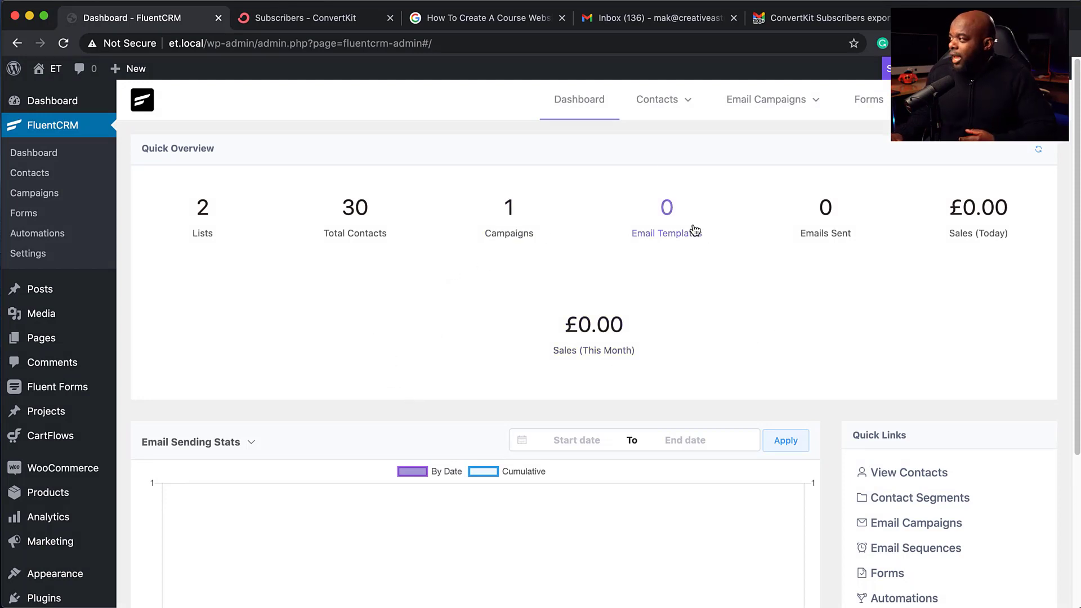
Step: Start a new FluentCRM contact and enter the contact's first name and e-mail address
click(659, 103)
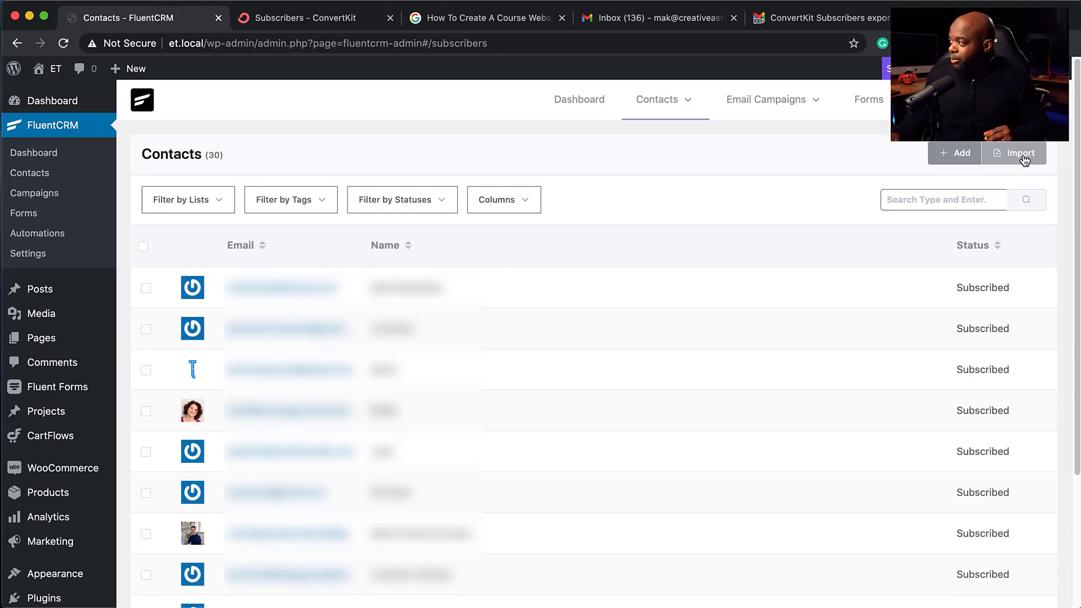
click(956, 161)
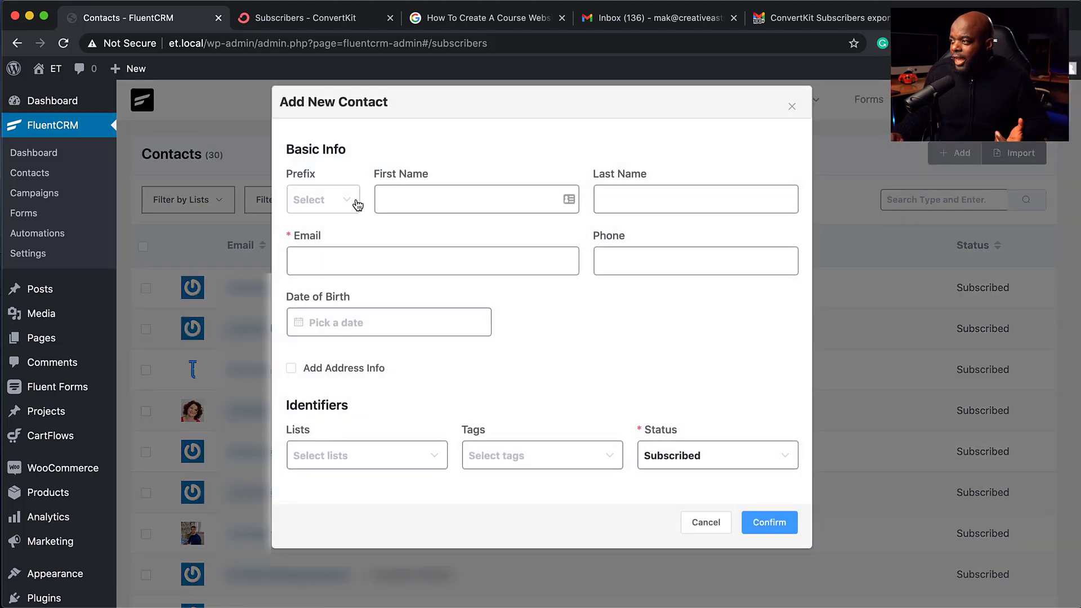
click(401, 202)
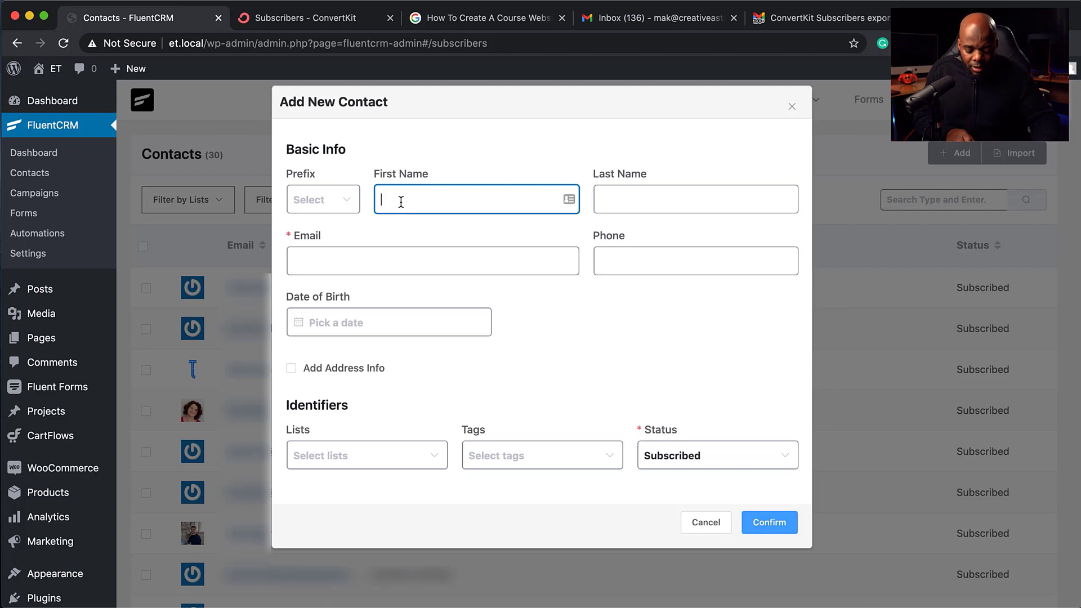
text(Malone)
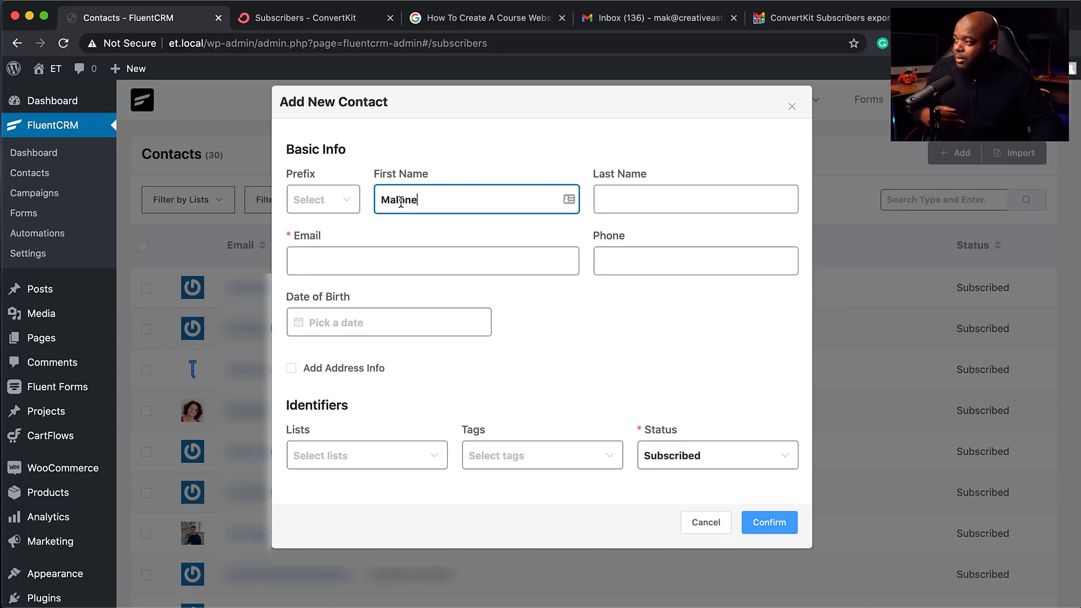
click(368, 258)
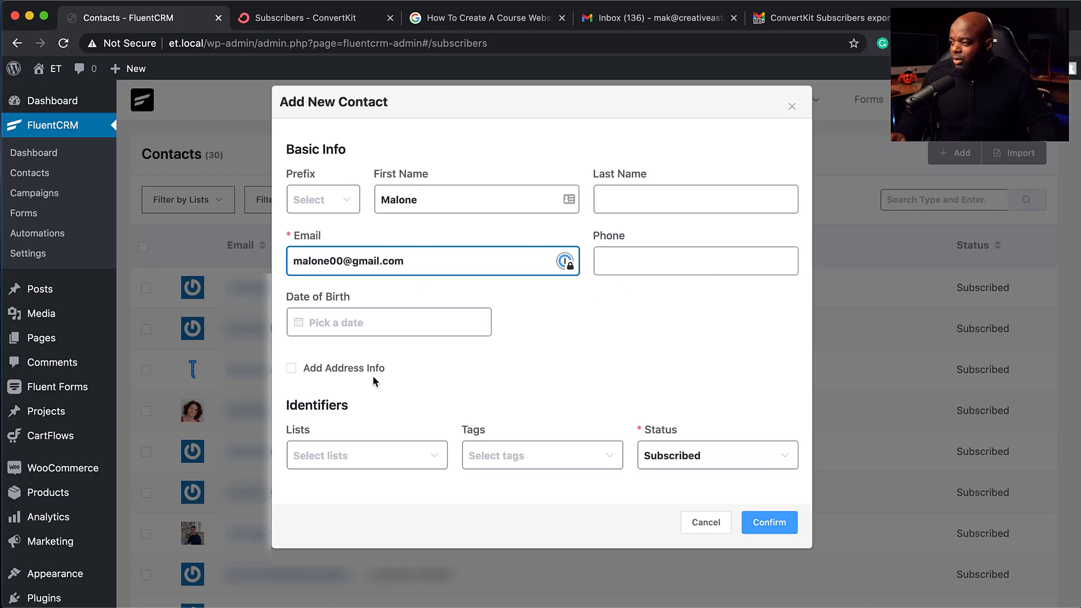
Step: Put the contact on the Freebie list, tag it subscriber, keep status Subscribed and confirm
click(341, 461)
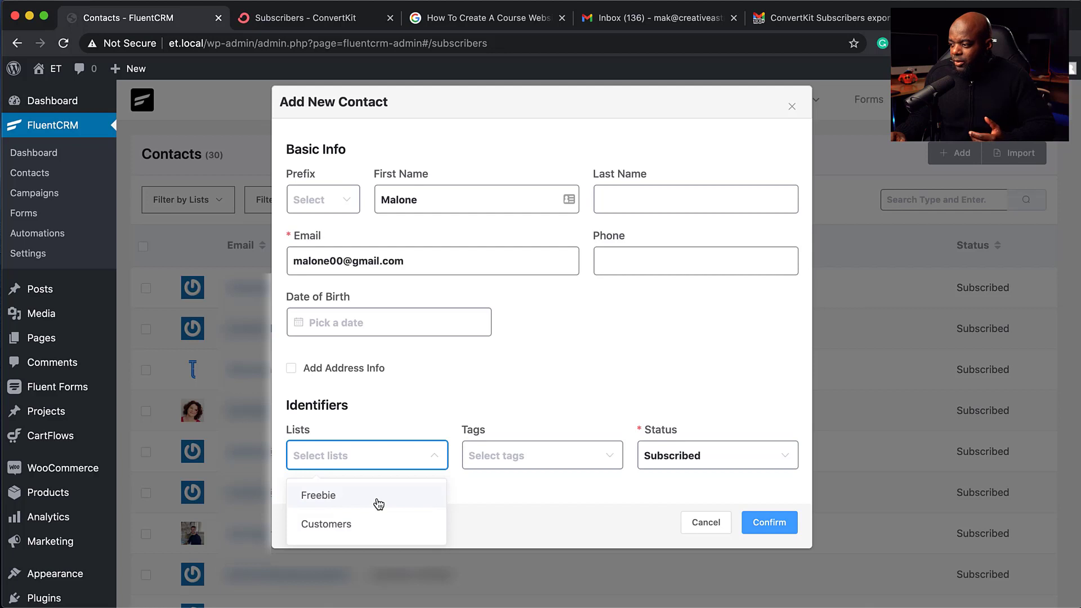
click(367, 500)
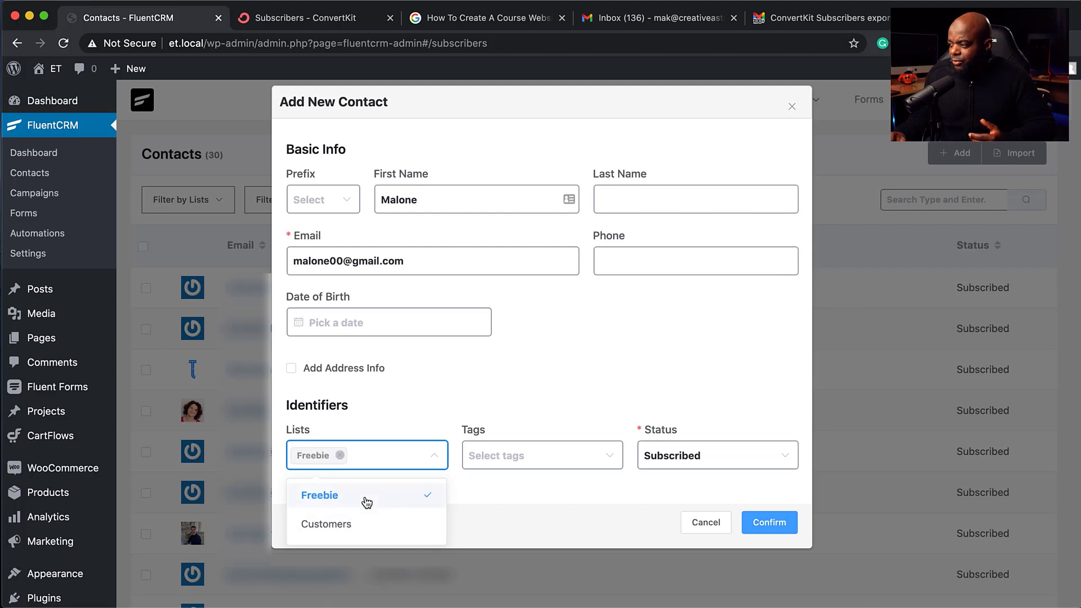
click(555, 456)
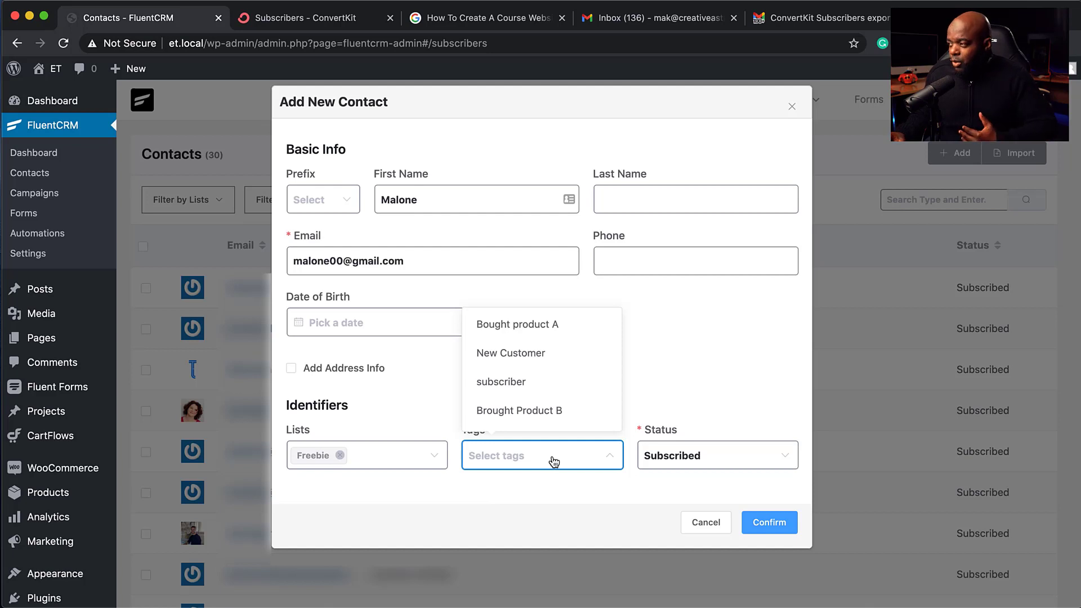
click(555, 384)
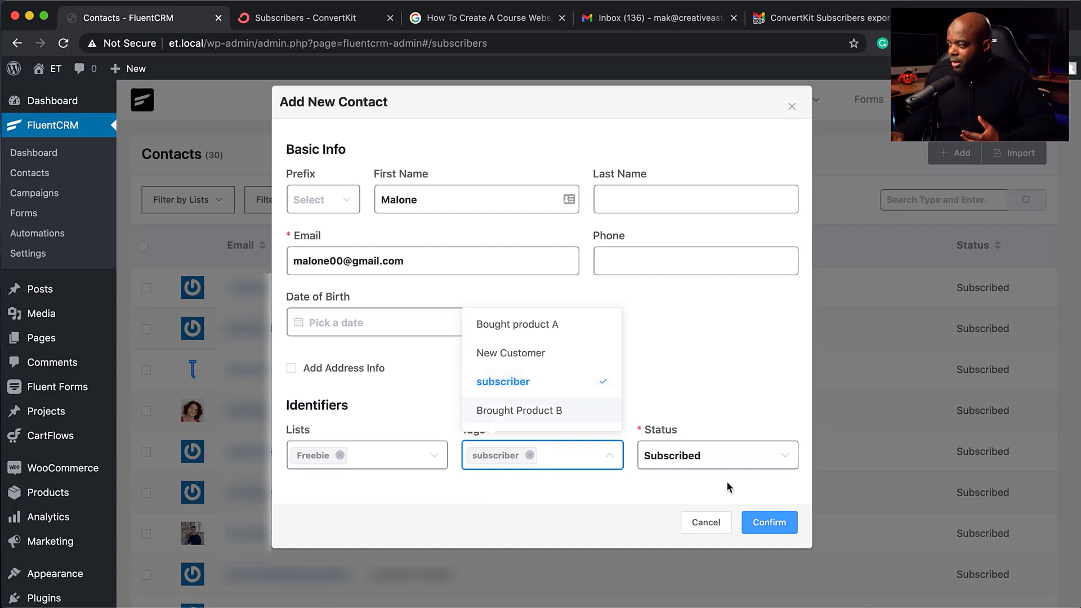
click(726, 391)
click(693, 463)
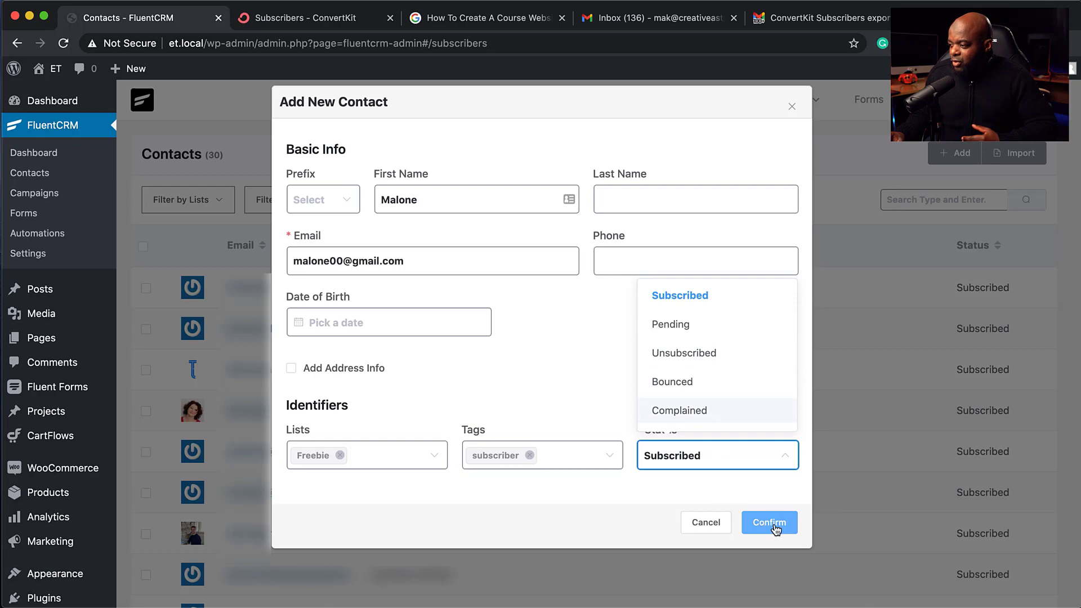
click(775, 528)
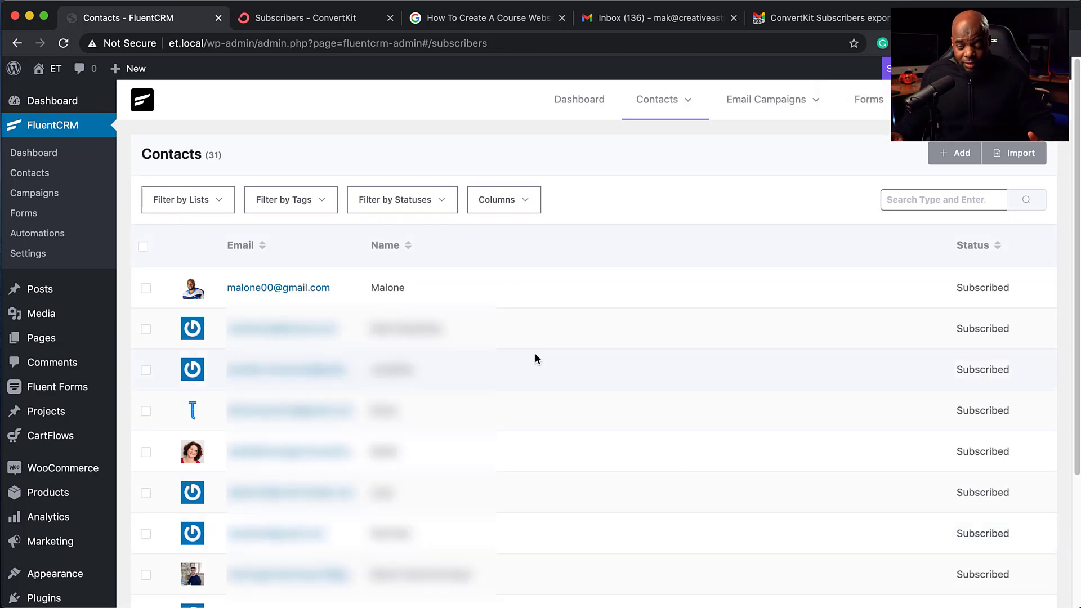
Step: Switch to ConvertKit's subscribers page and choose to add a single subscriber
click(255, 21)
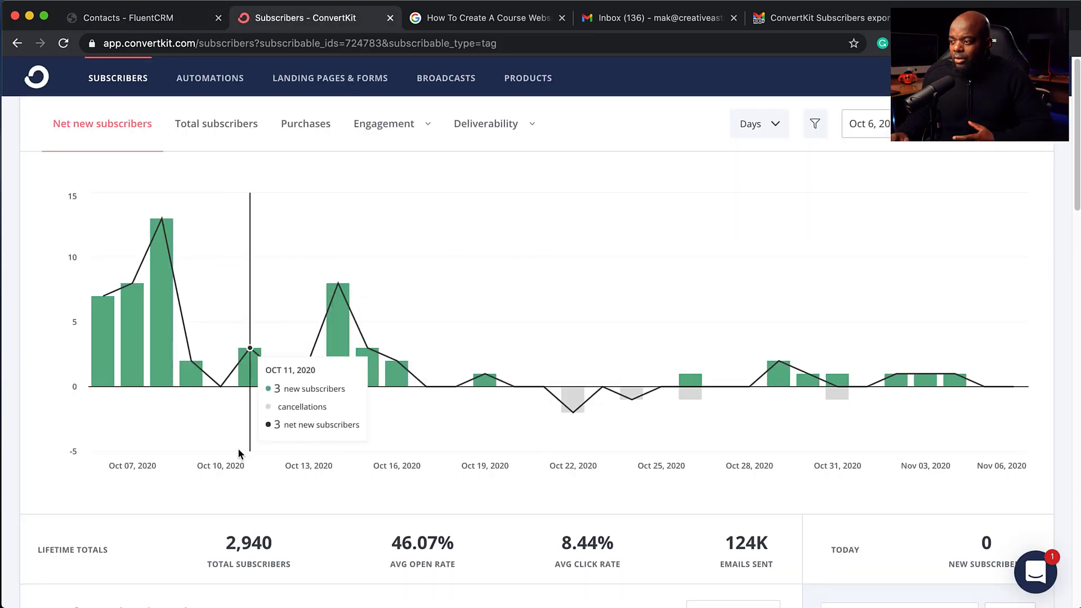
scroll(745, 468, down, 5)
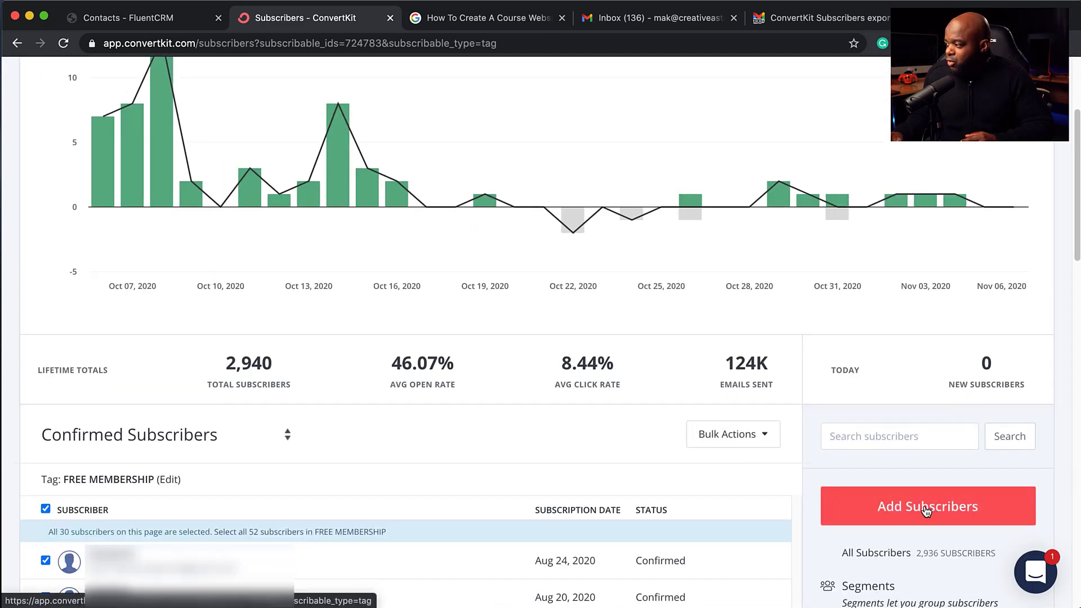
click(926, 508)
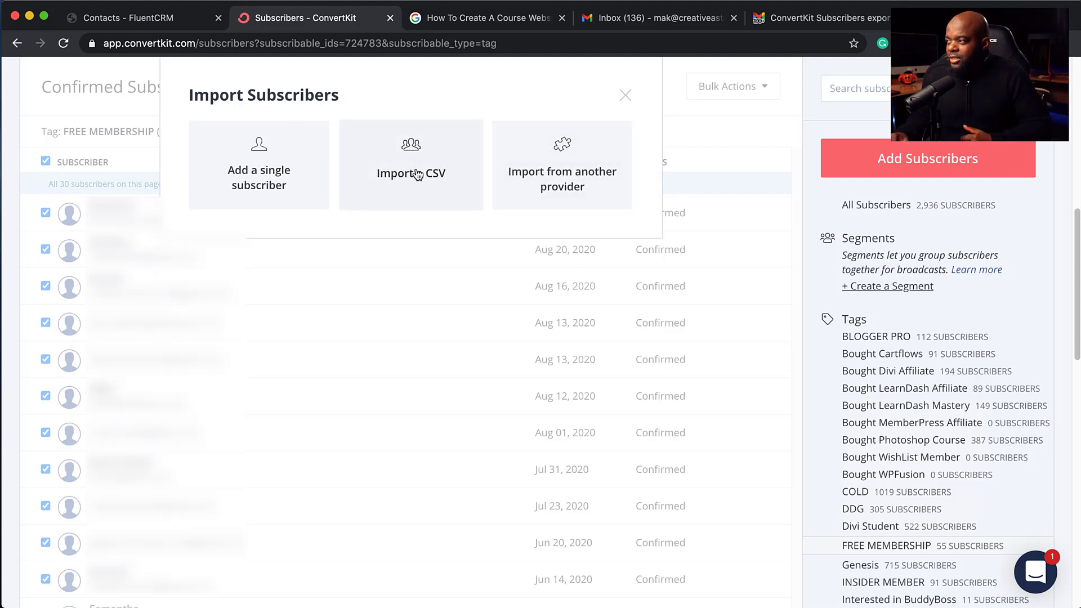
click(266, 169)
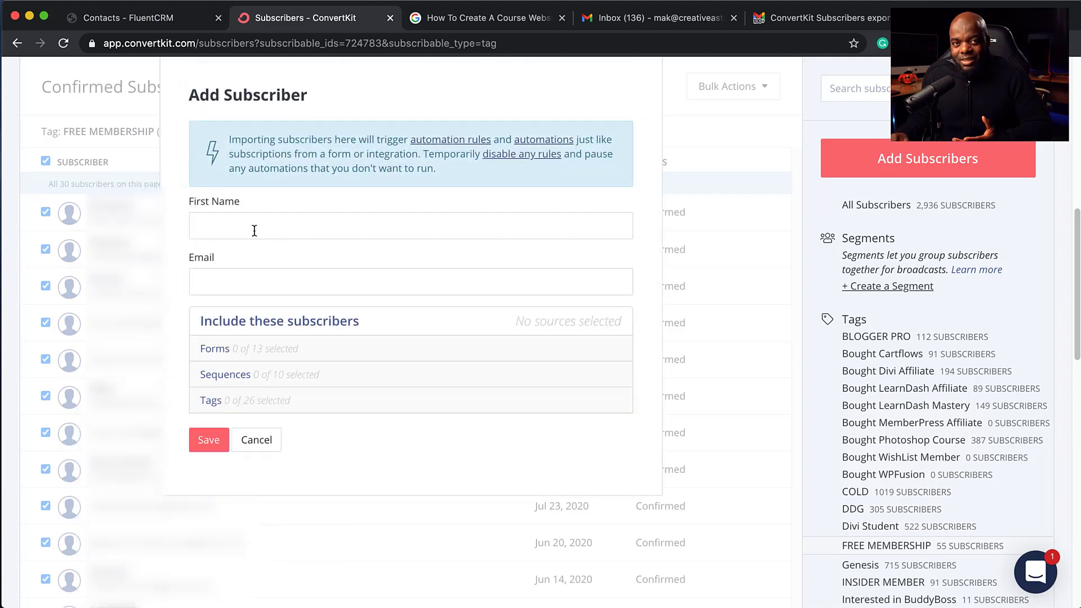
Step: Review the name and e-mail fields, tick the BLOGGER PRO tag and view available sequences
click(254, 230)
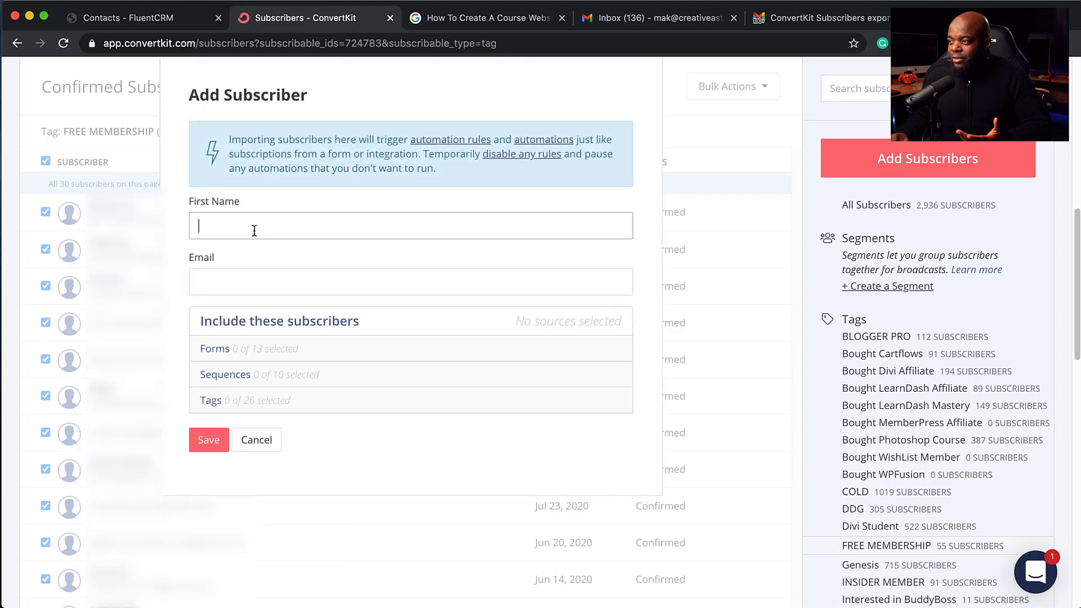
click(244, 276)
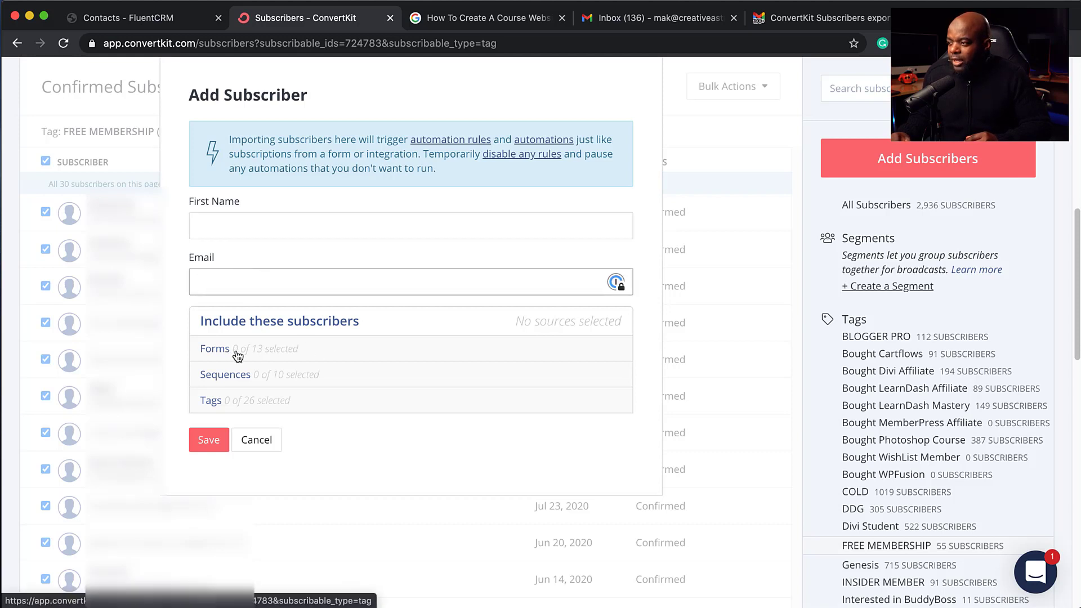
click(239, 401)
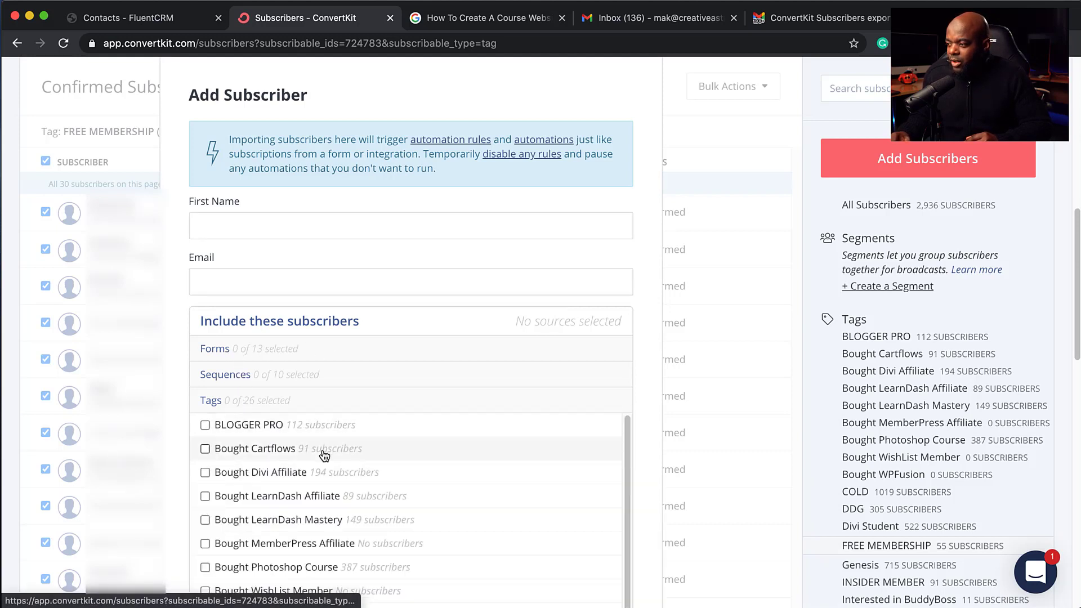
click(205, 426)
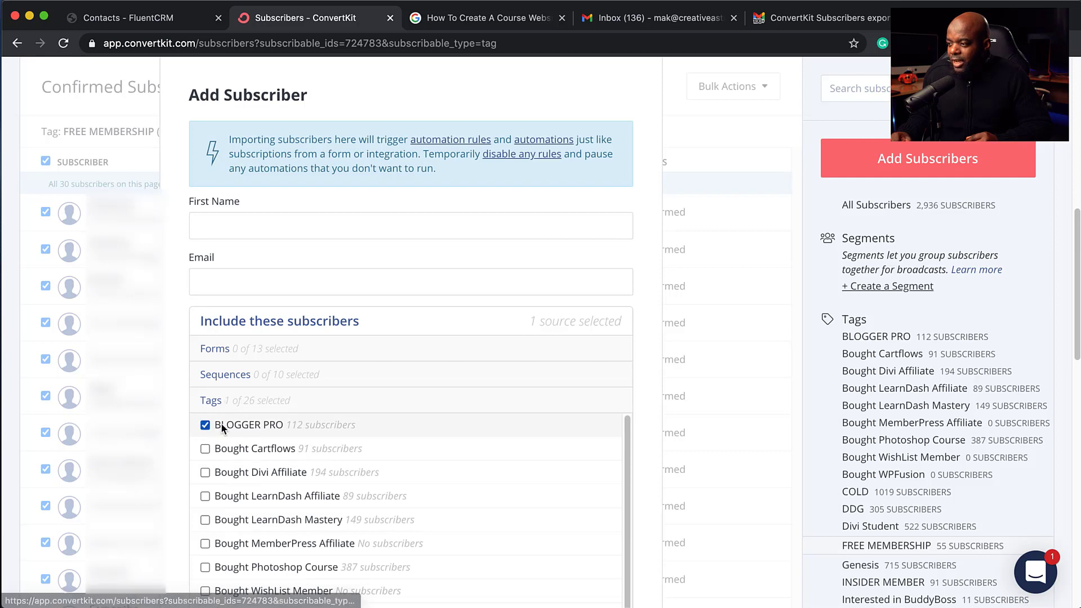
click(224, 375)
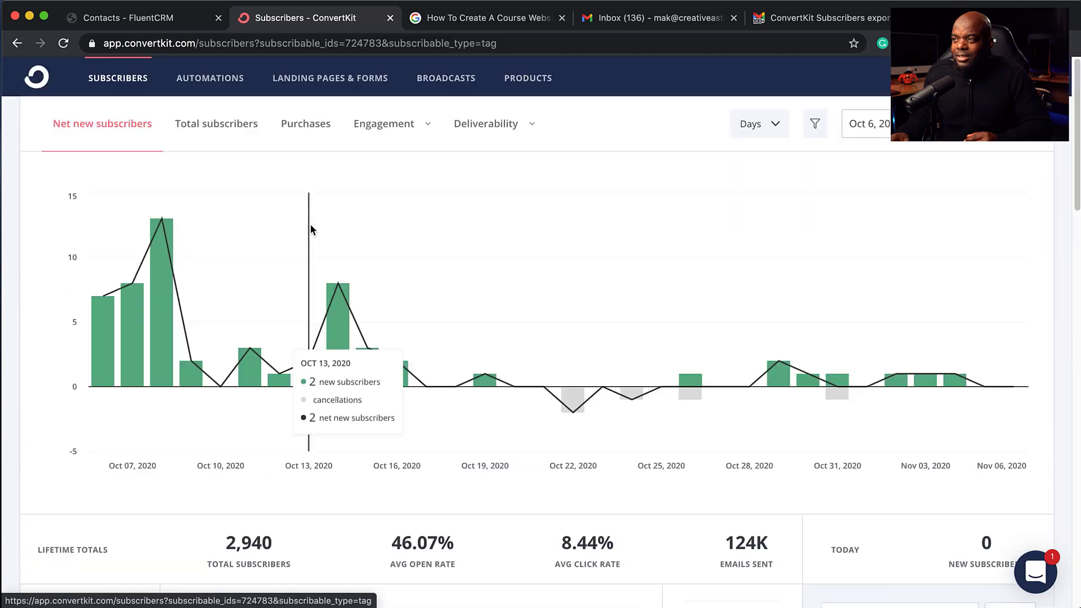
Step: Search ConvertKit subscribers for the new contact's e-mail address and open the matching subscriber
click(133, 83)
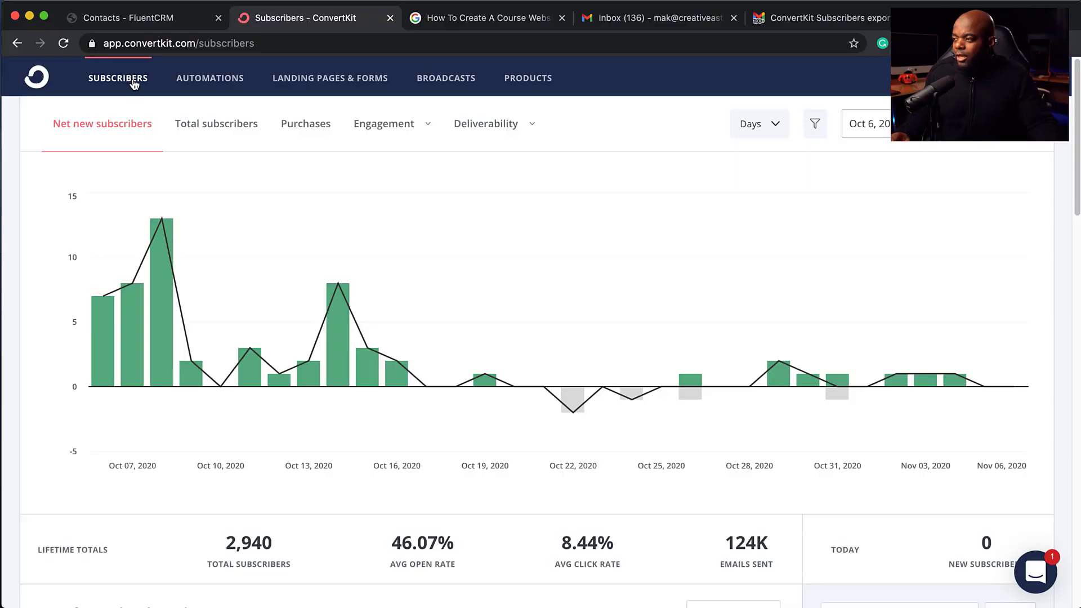
scroll(633, 541, down, 3)
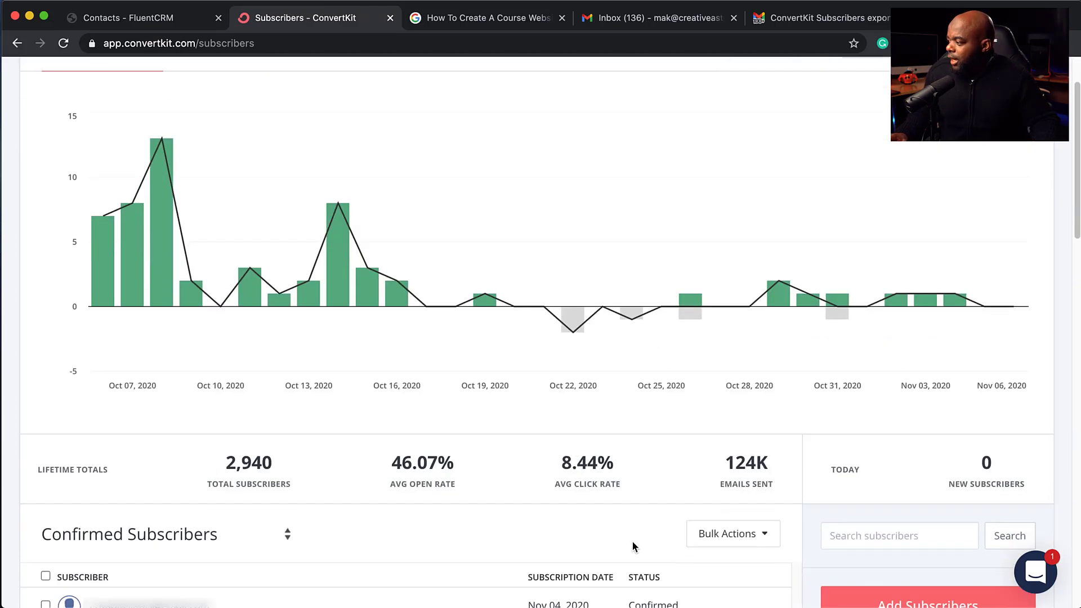
click(880, 498)
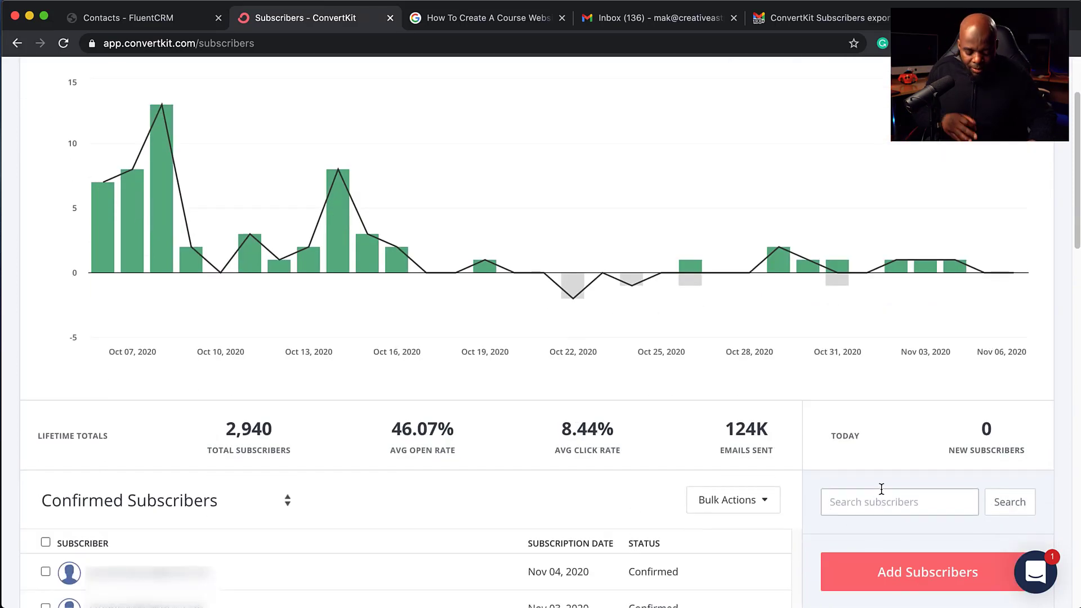
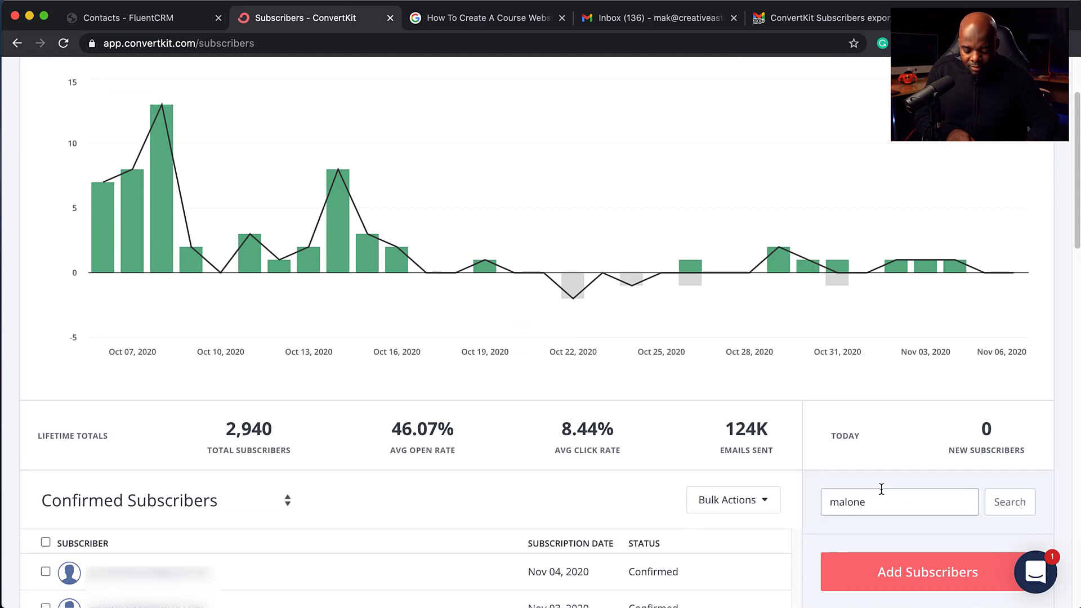
key(Return)
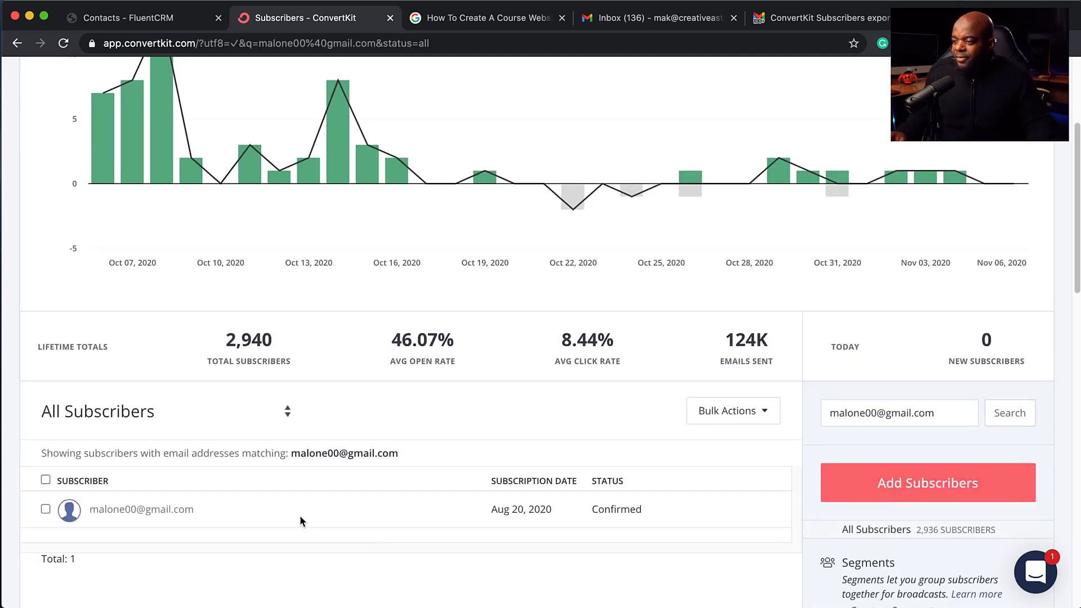
click(111, 510)
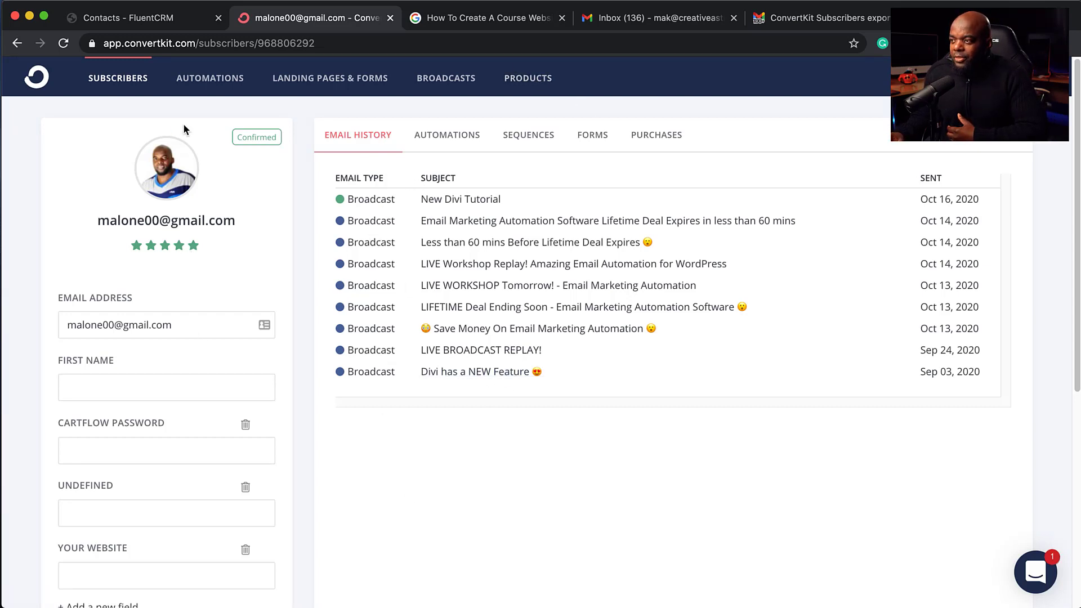
Step: Check the subscriber's email history, Automations, Sequences, Forms, Purchases and Tags, then return to FluentCRM Contacts
scroll(212, 353, down, 3)
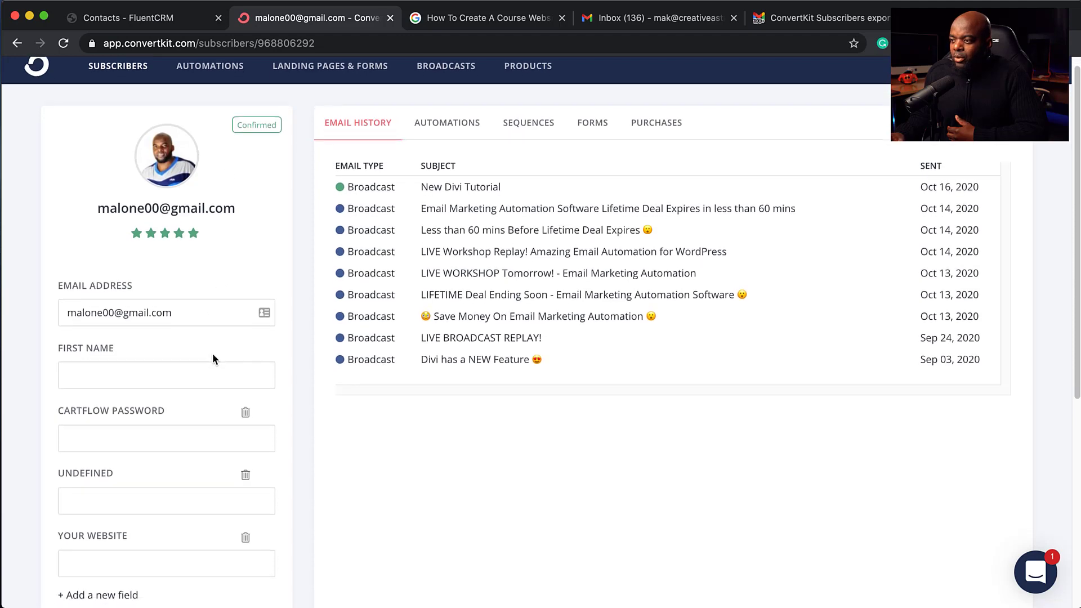
scroll(203, 317, down, 5)
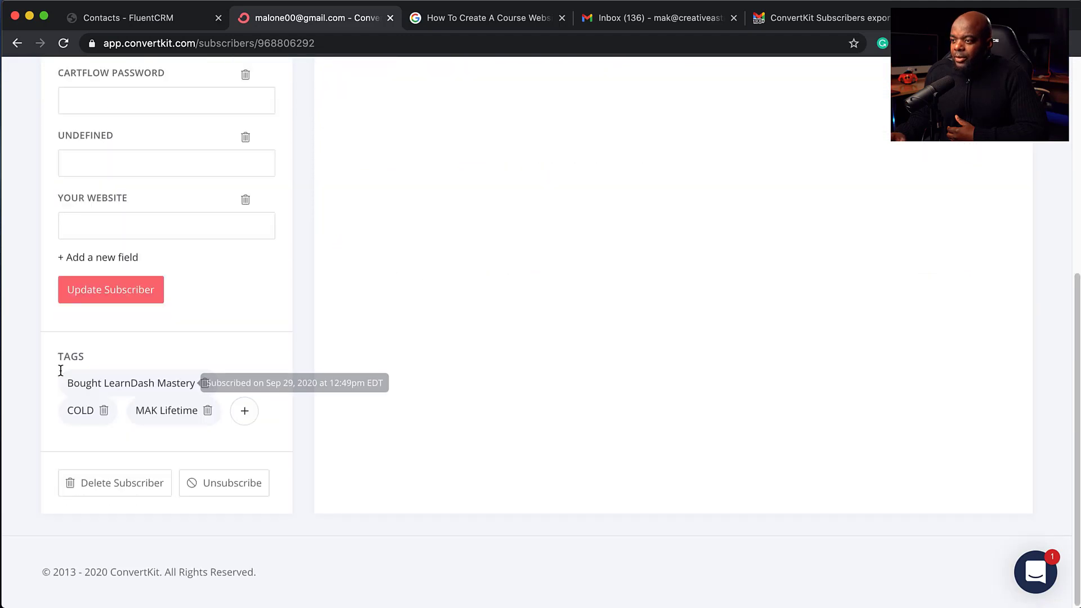
scroll(350, 392, up, 8)
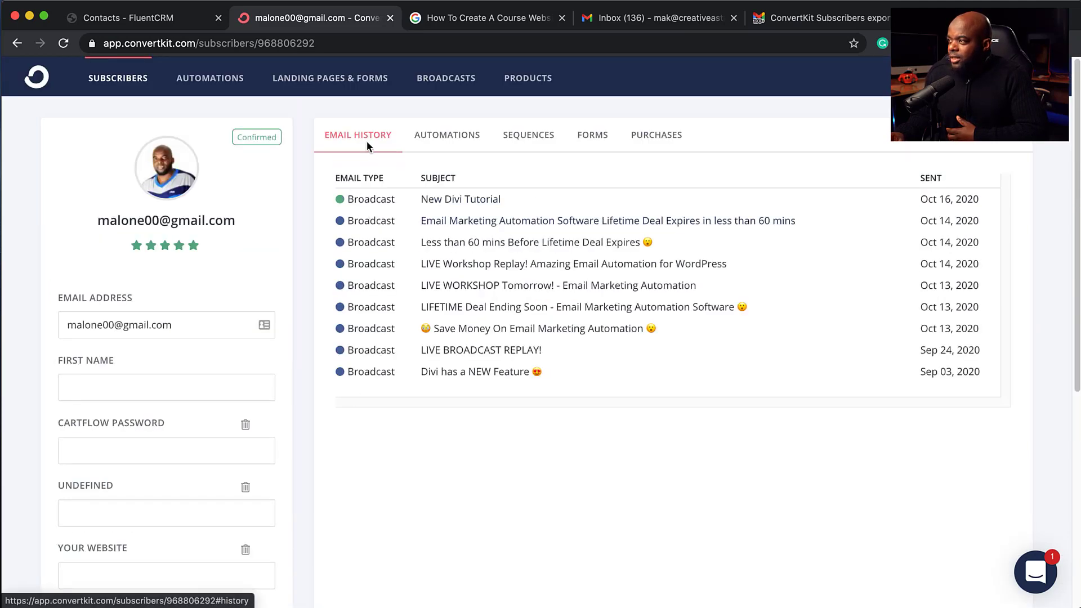
click(448, 138)
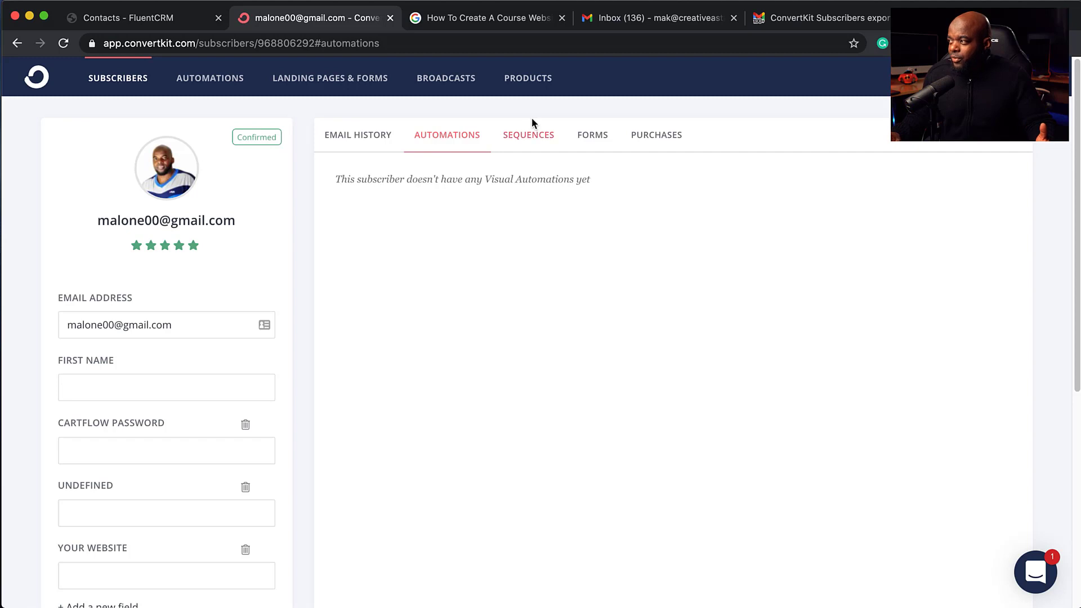
click(528, 136)
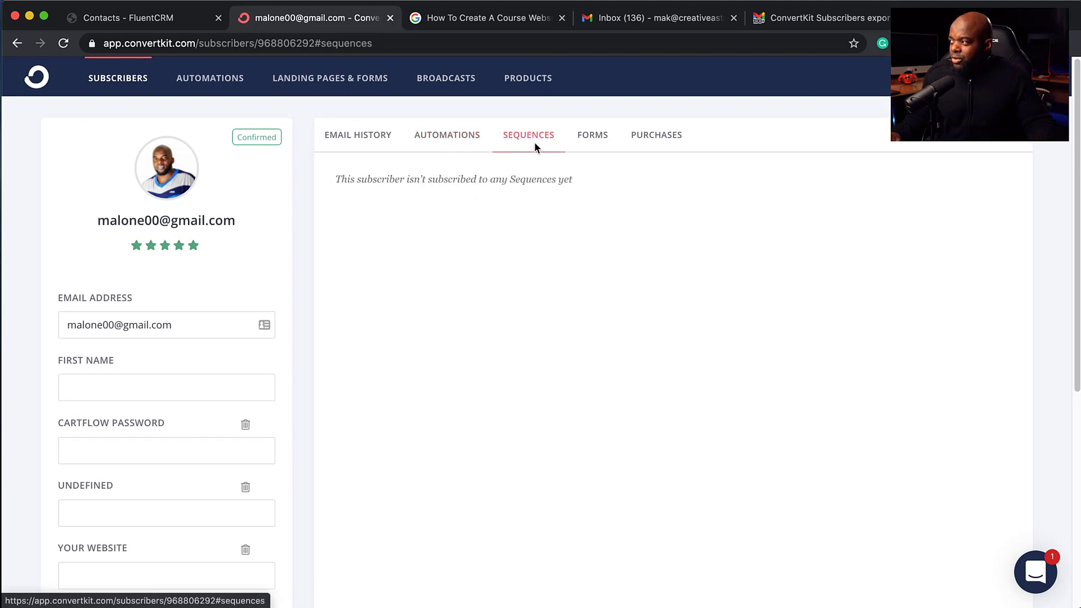
click(586, 136)
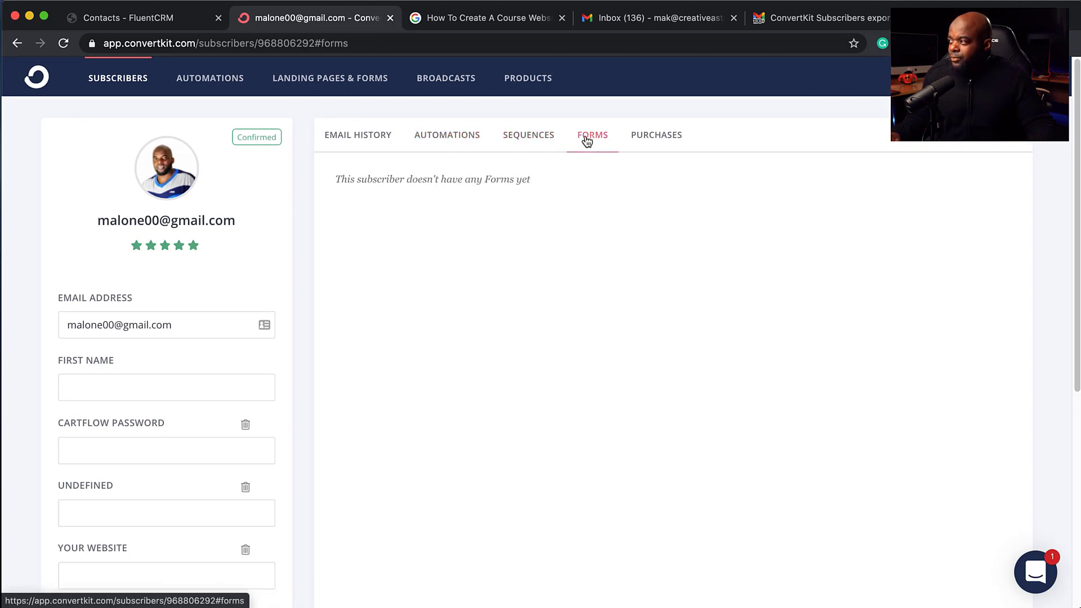
click(669, 139)
scroll(546, 397, down, 5)
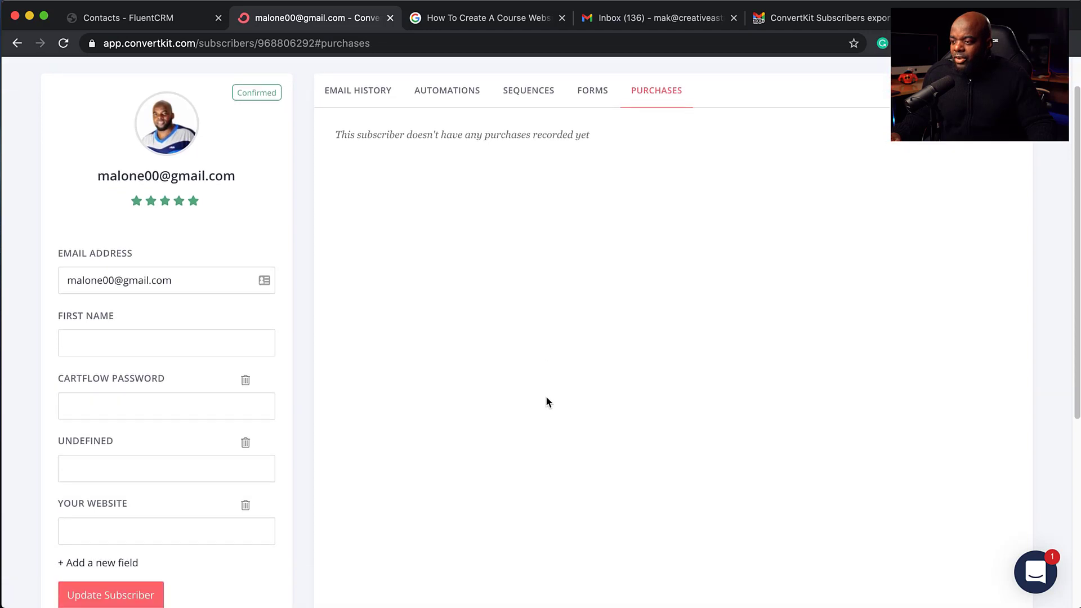
scroll(545, 397, down, 2)
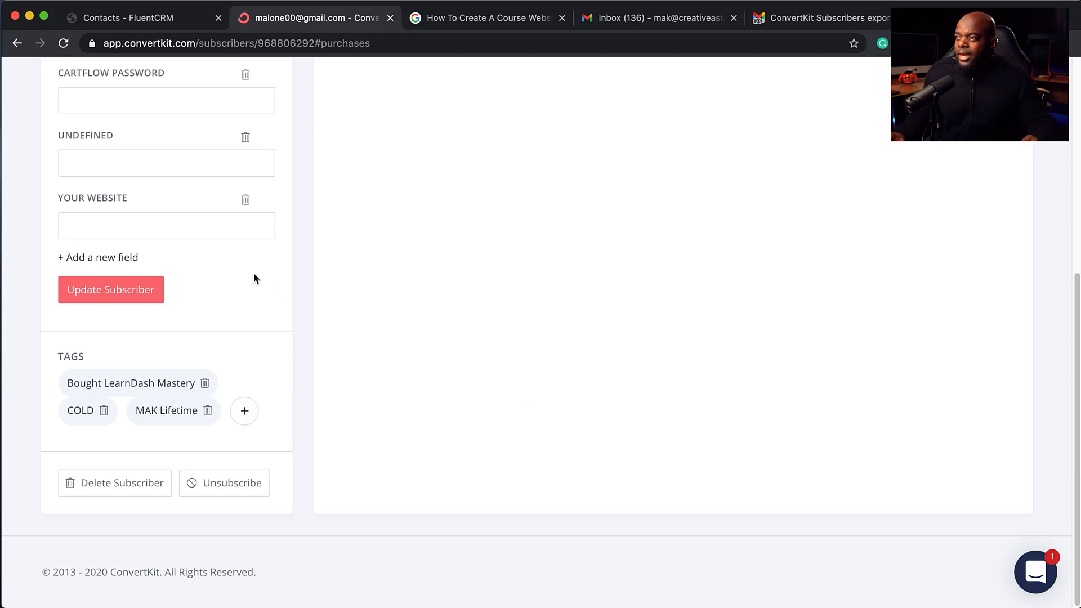
click(174, 20)
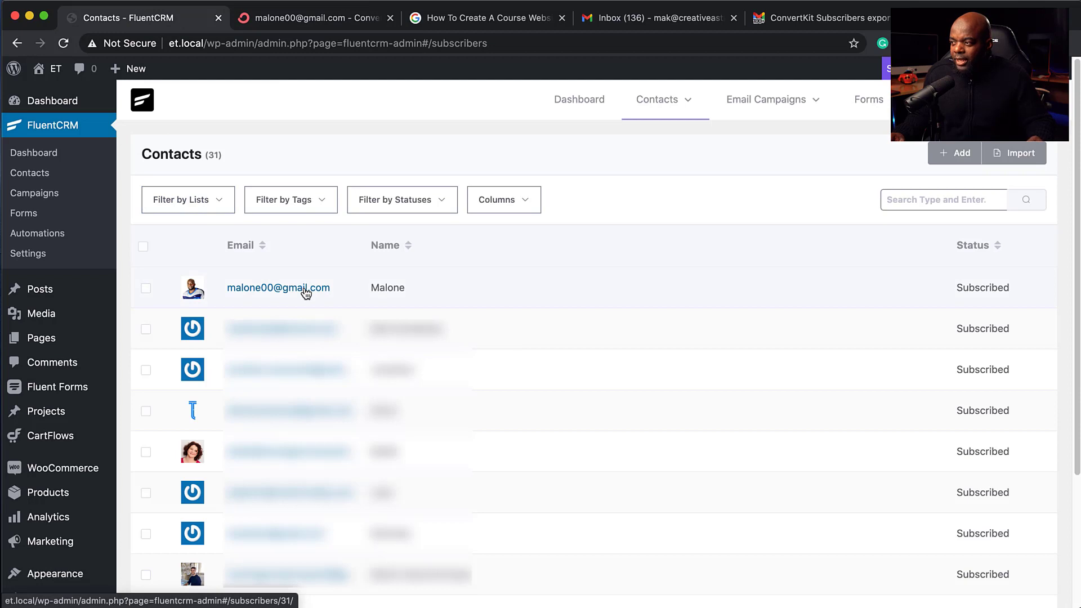
Step: Open the new contact's profile and check its Emails, Purchase History, Form Submissions and Notes tabs
click(301, 289)
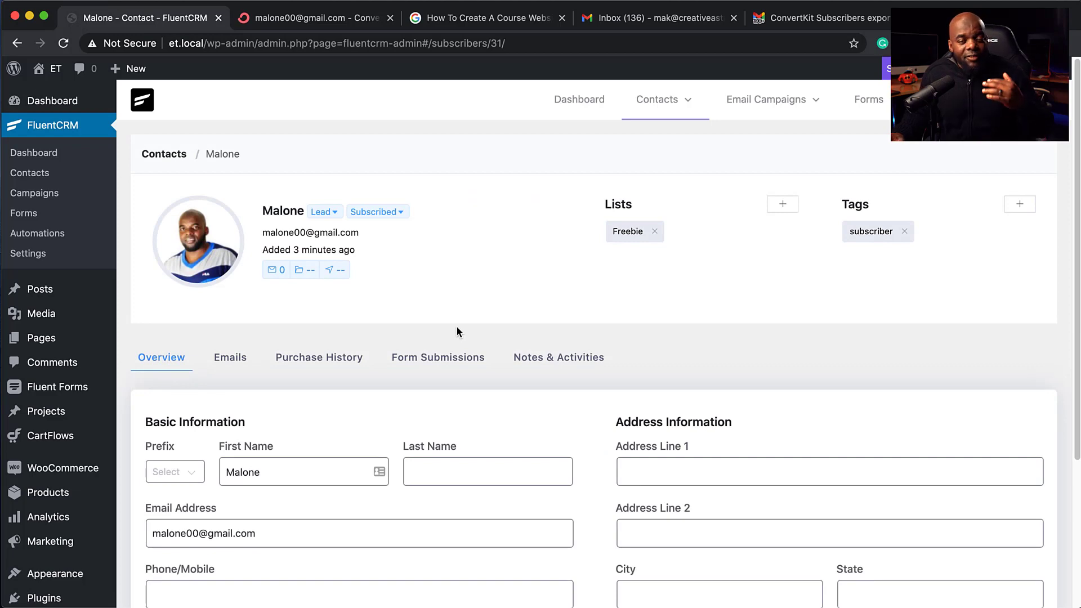
scroll(397, 324, down, 3)
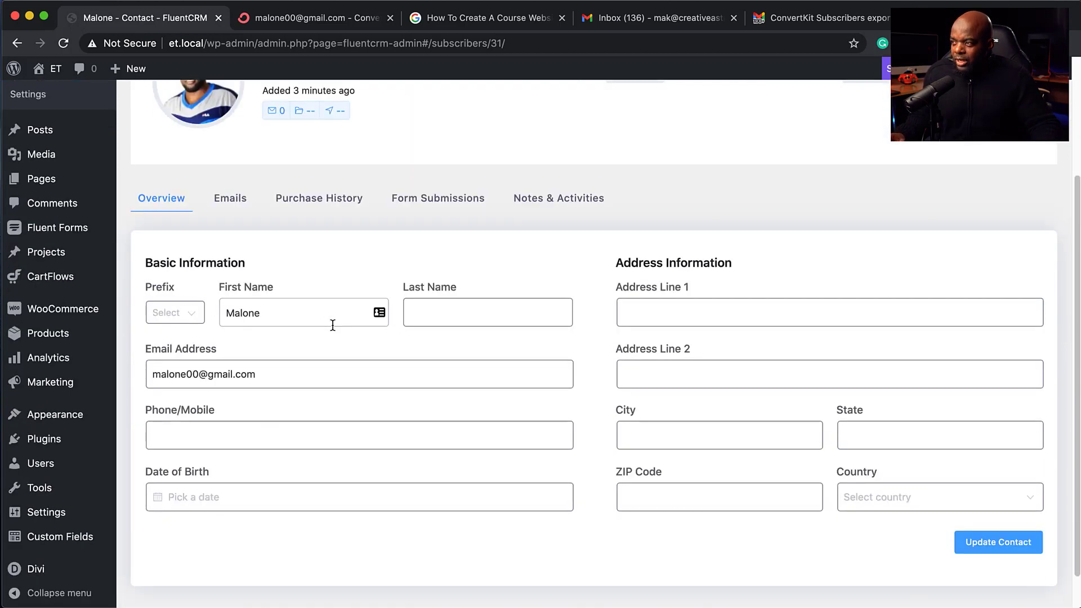
scroll(333, 322, up, 3)
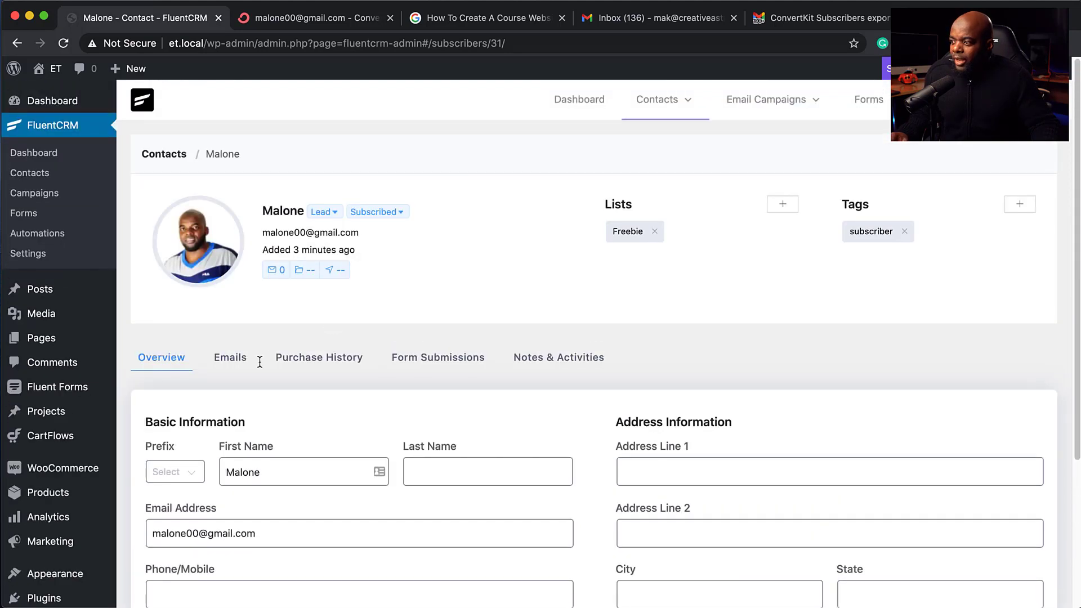
click(240, 363)
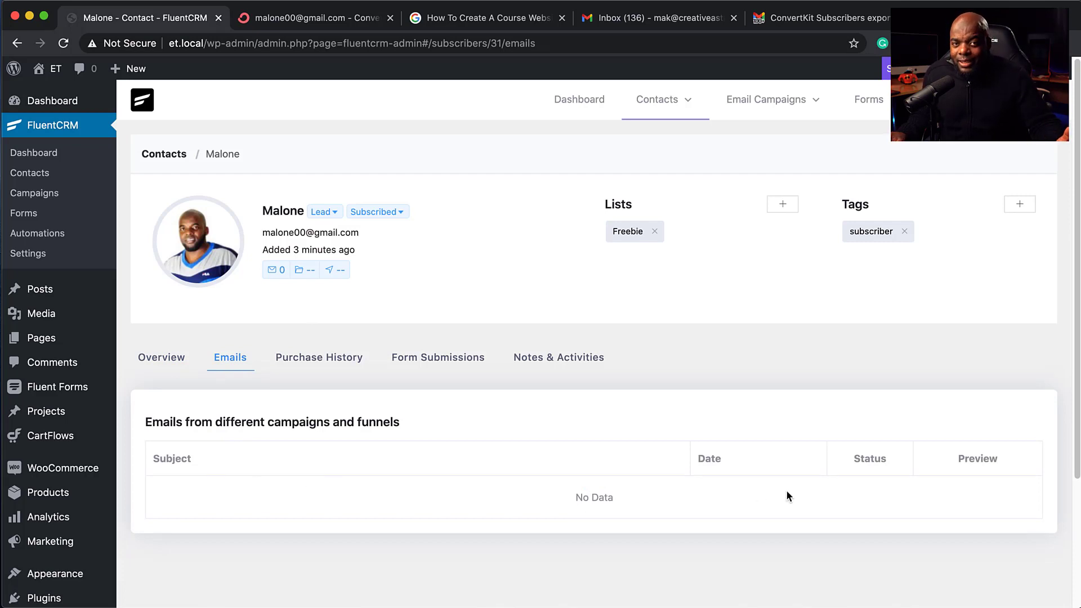
click(358, 364)
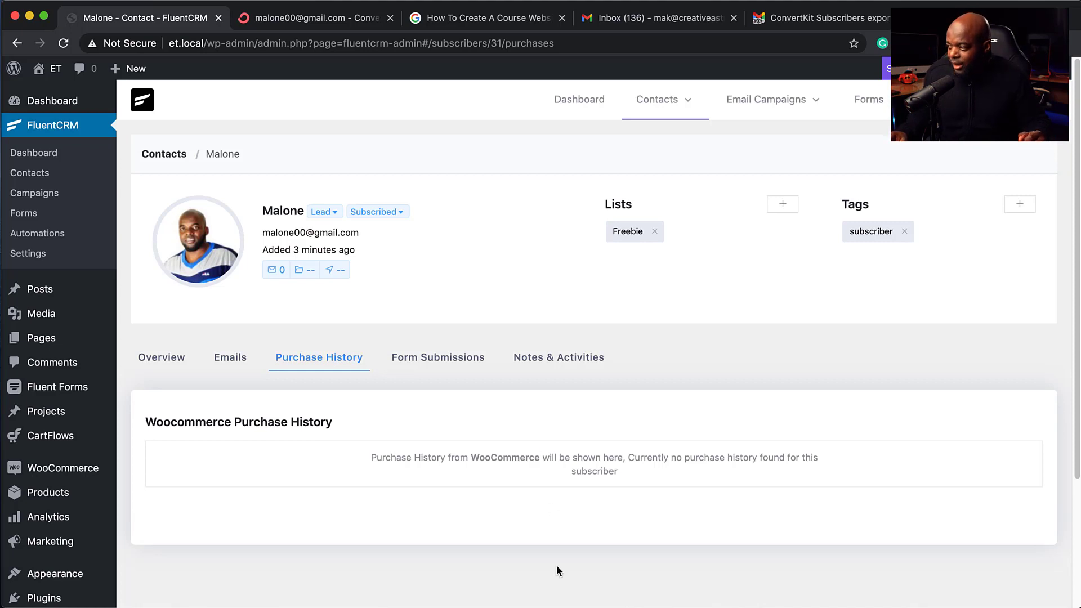
click(430, 358)
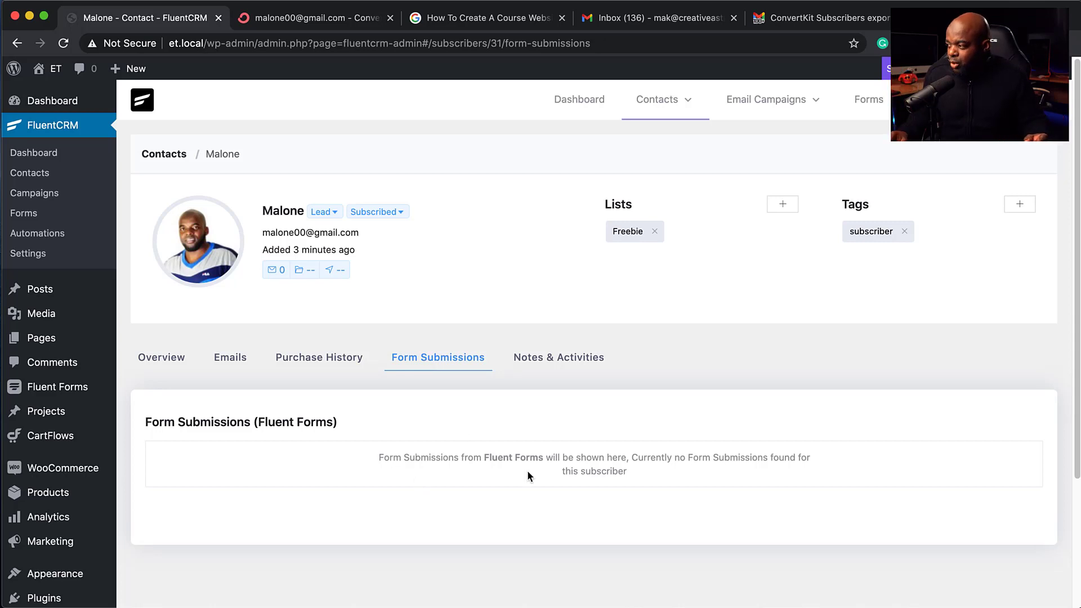
click(577, 365)
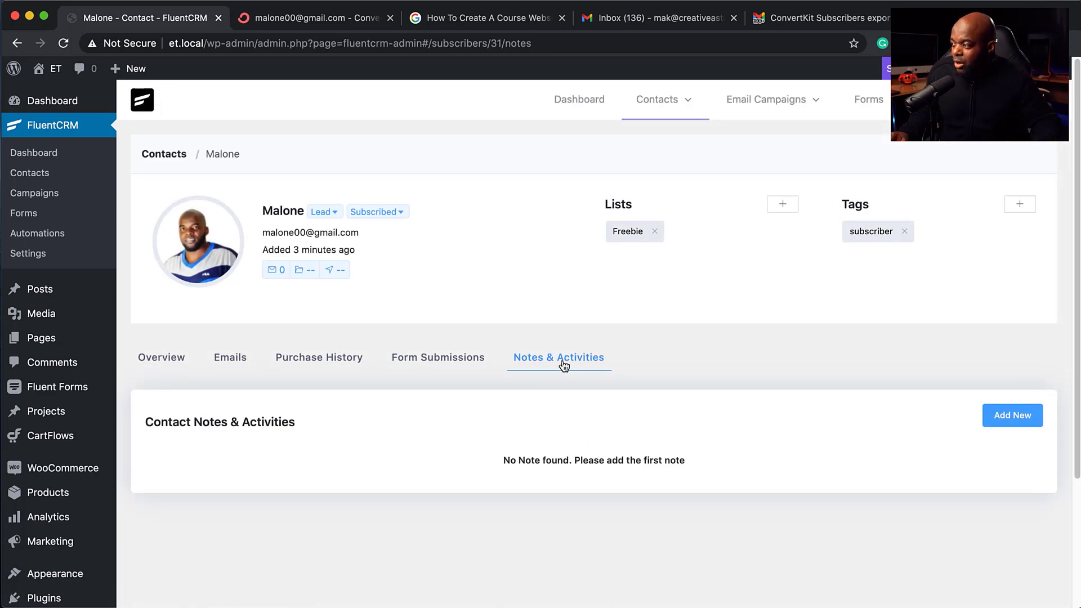
Step: Save a note 'Access to a bonus' with description 'More description!', then open and close its editor
click(1012, 415)
scroll(212, 494, down, 1)
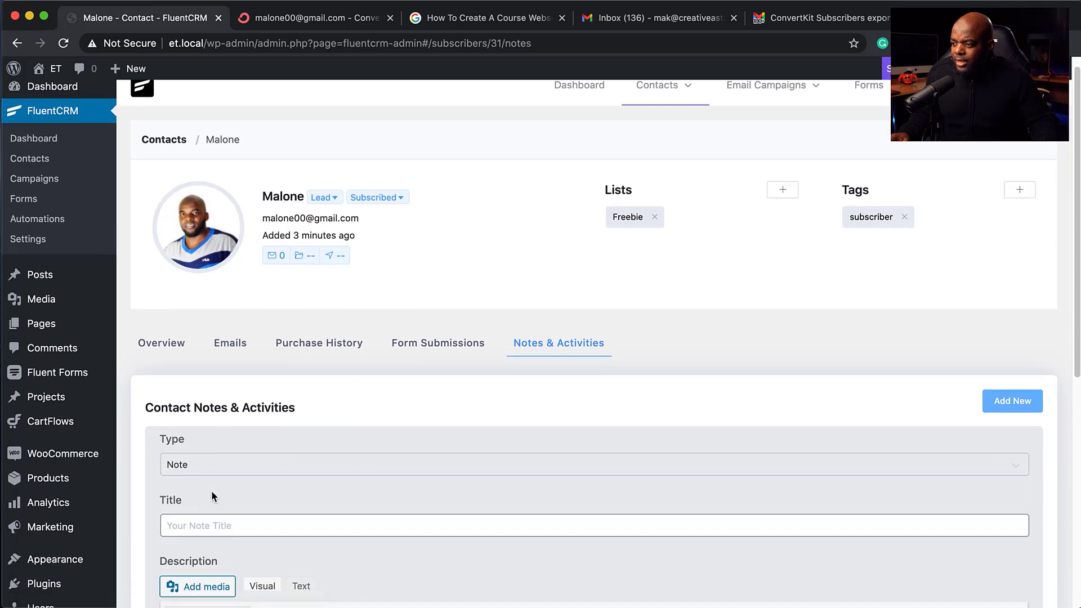
scroll(211, 491, down, 2)
click(211, 459)
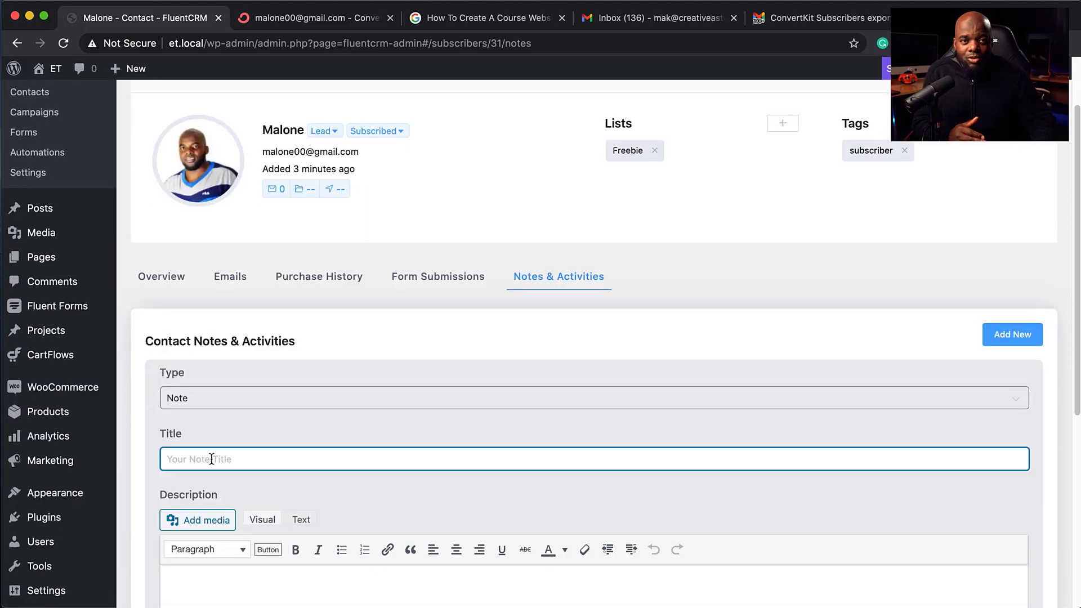
text(Ac)
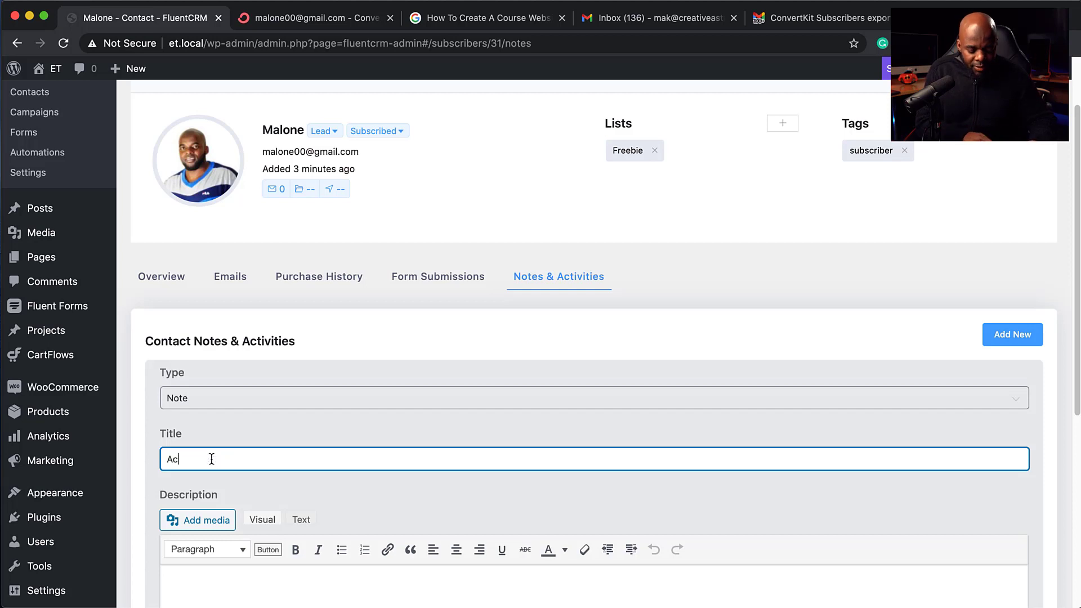
text(cess to a )
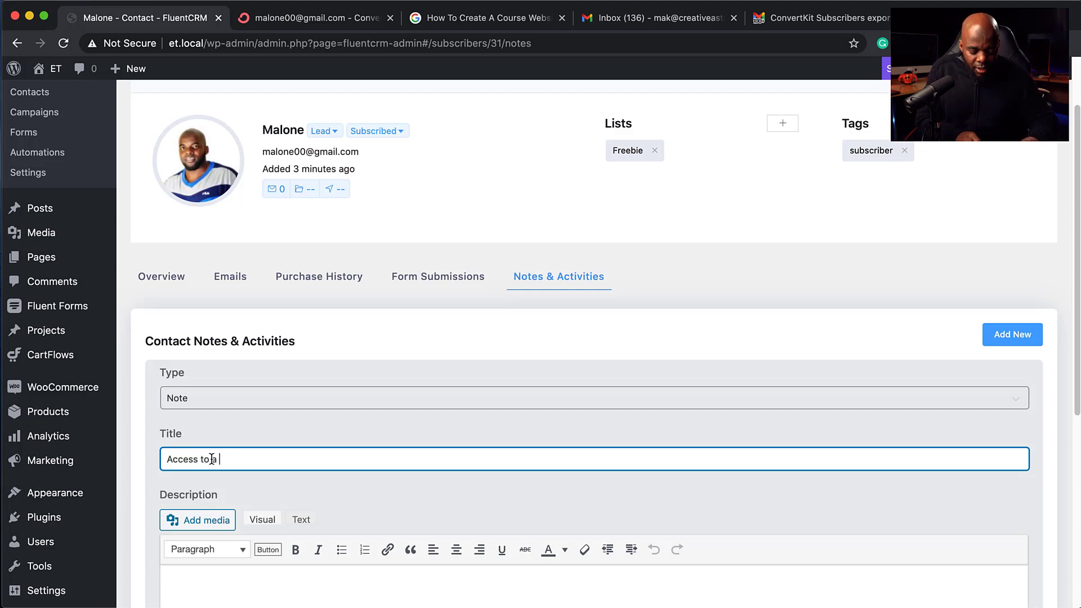
text(bonus)
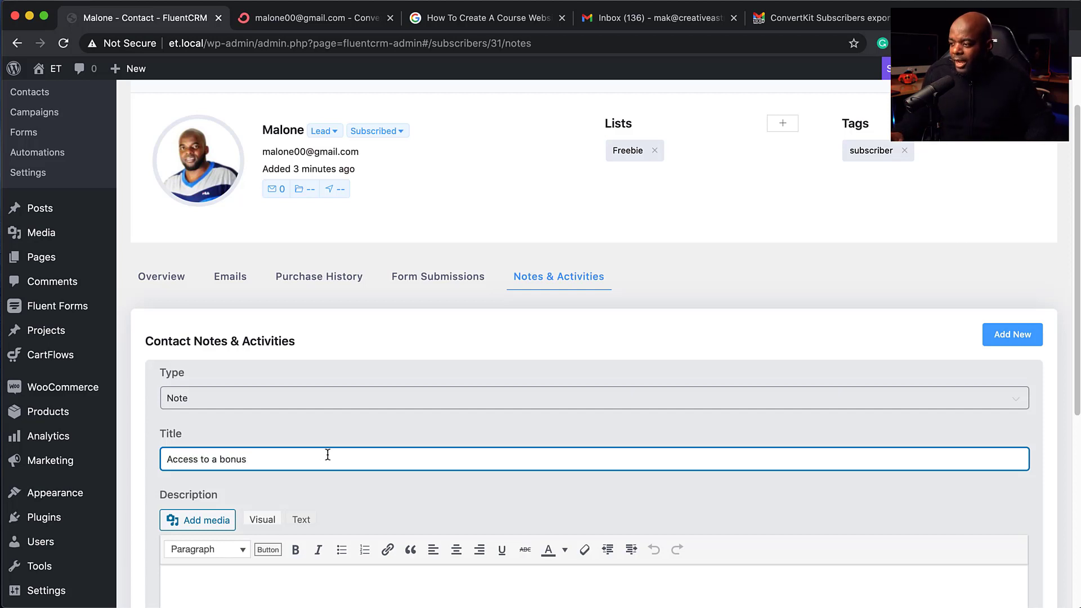
scroll(328, 454, down, 5)
click(259, 468)
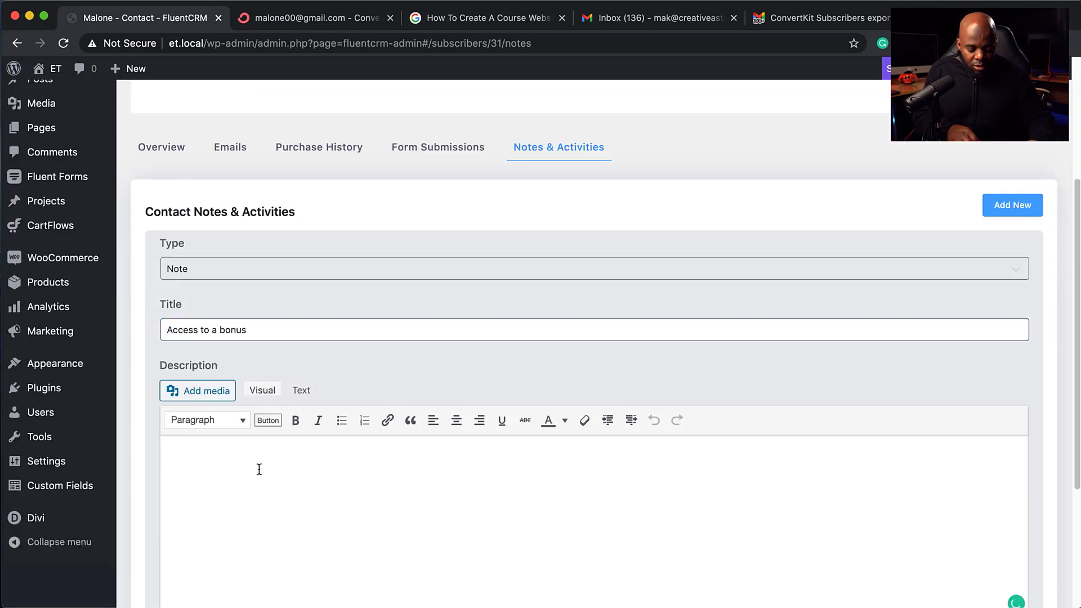
text(More description!)
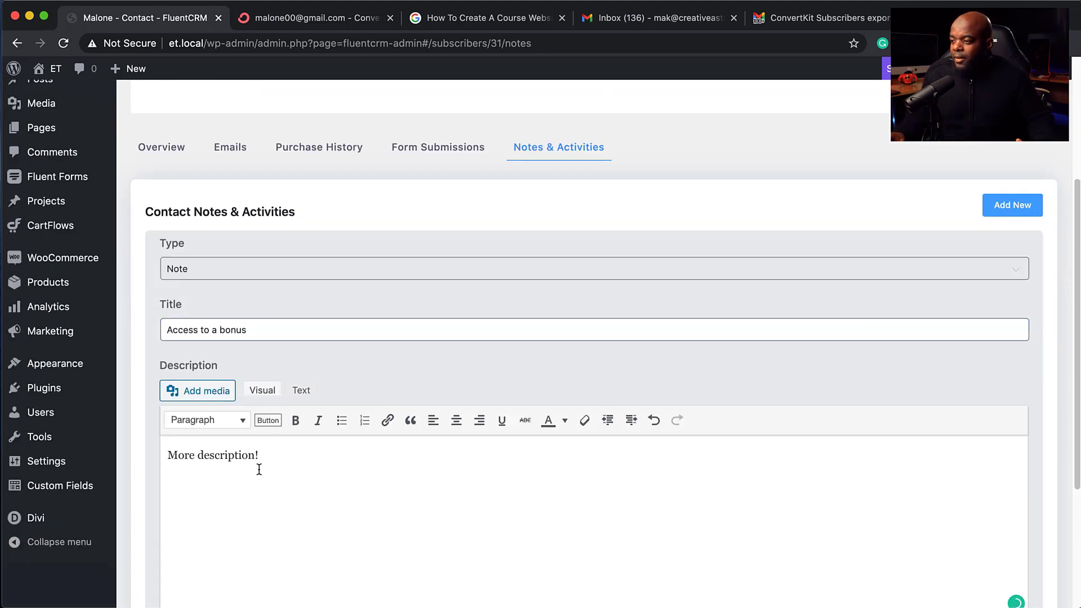
scroll(324, 511, down, 8)
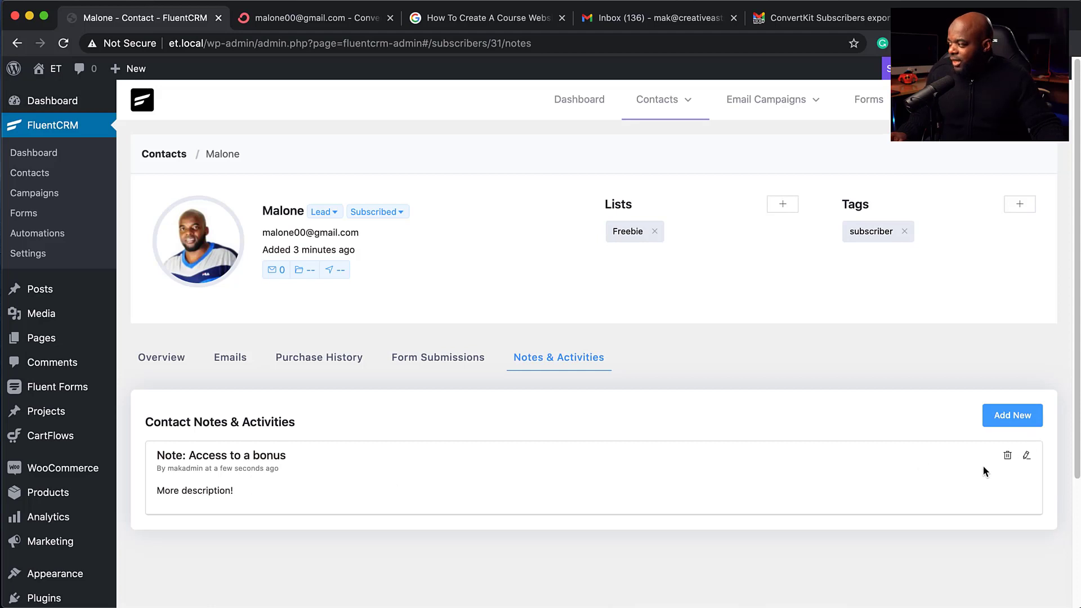
click(1026, 457)
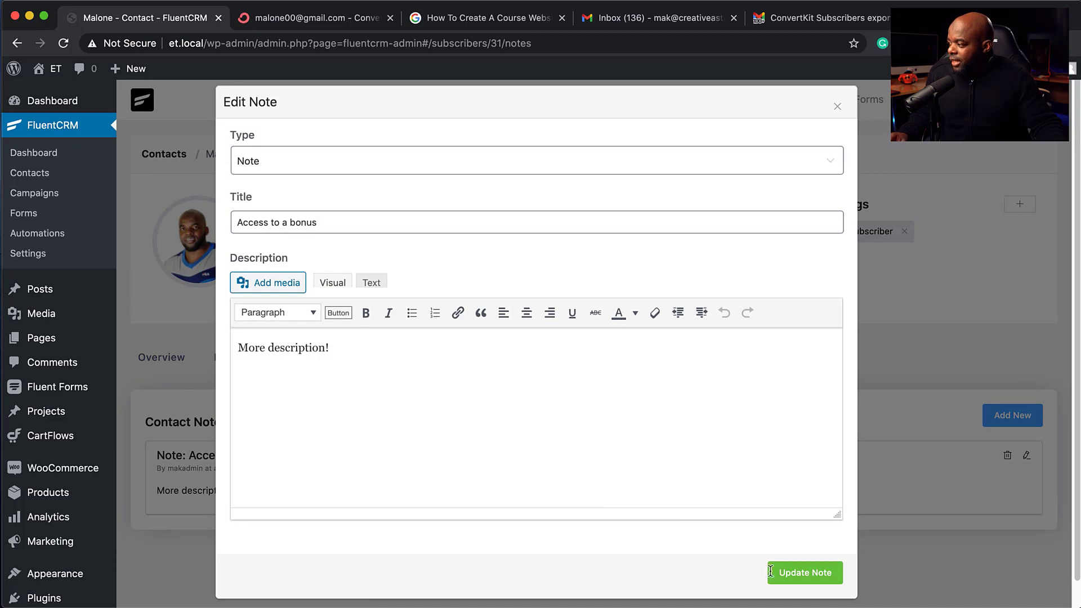
click(837, 106)
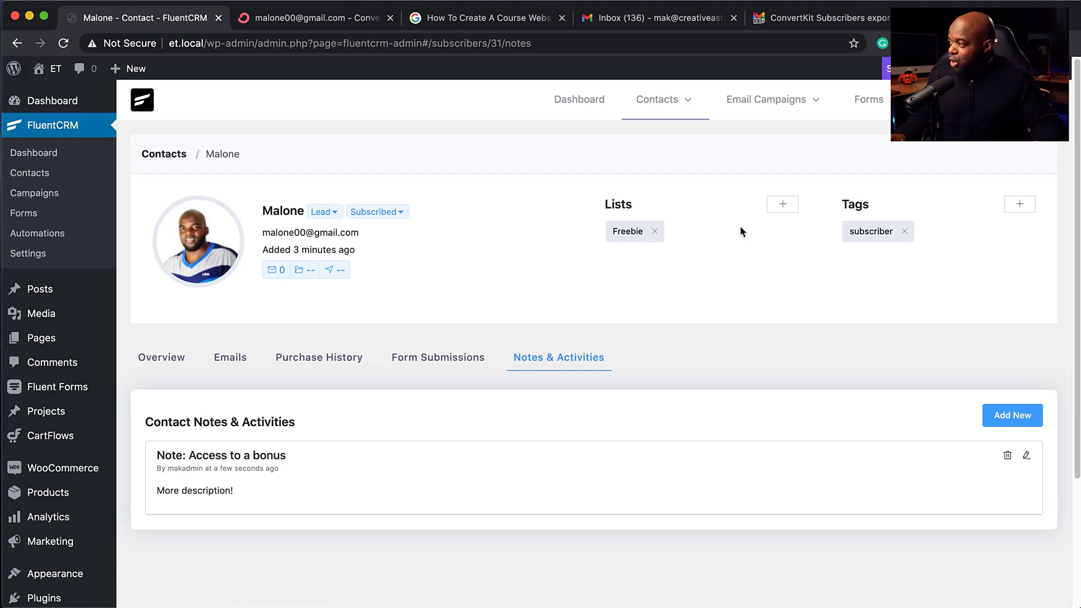
click(785, 208)
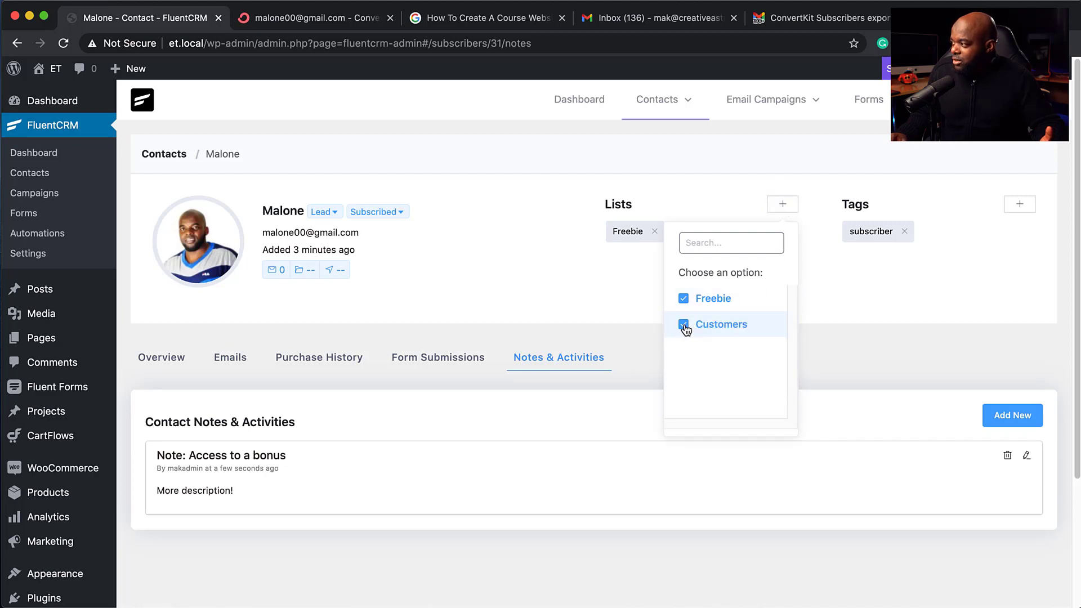
click(832, 296)
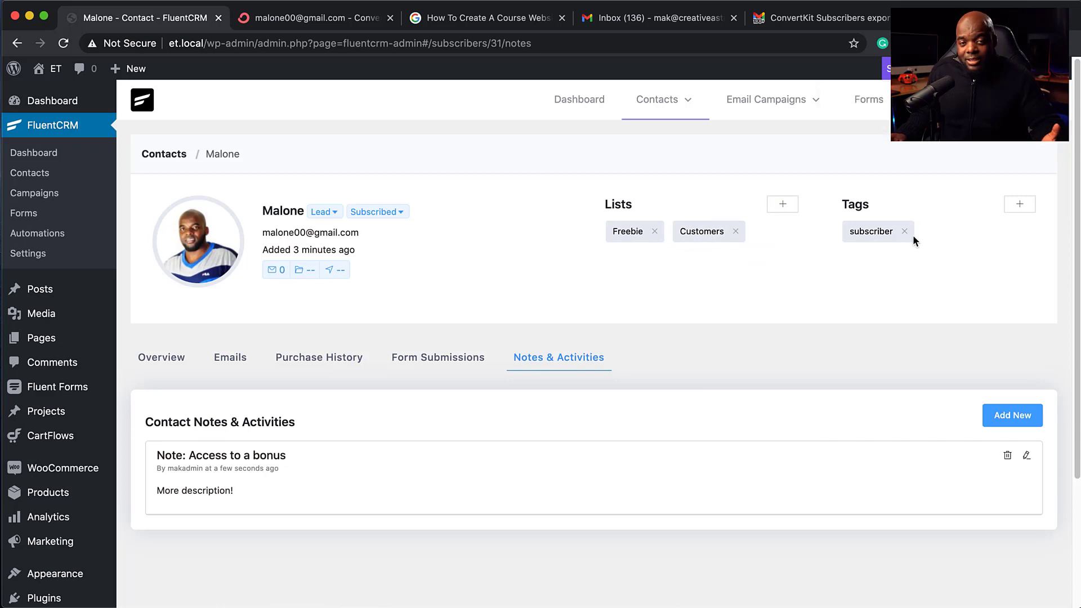
click(1021, 205)
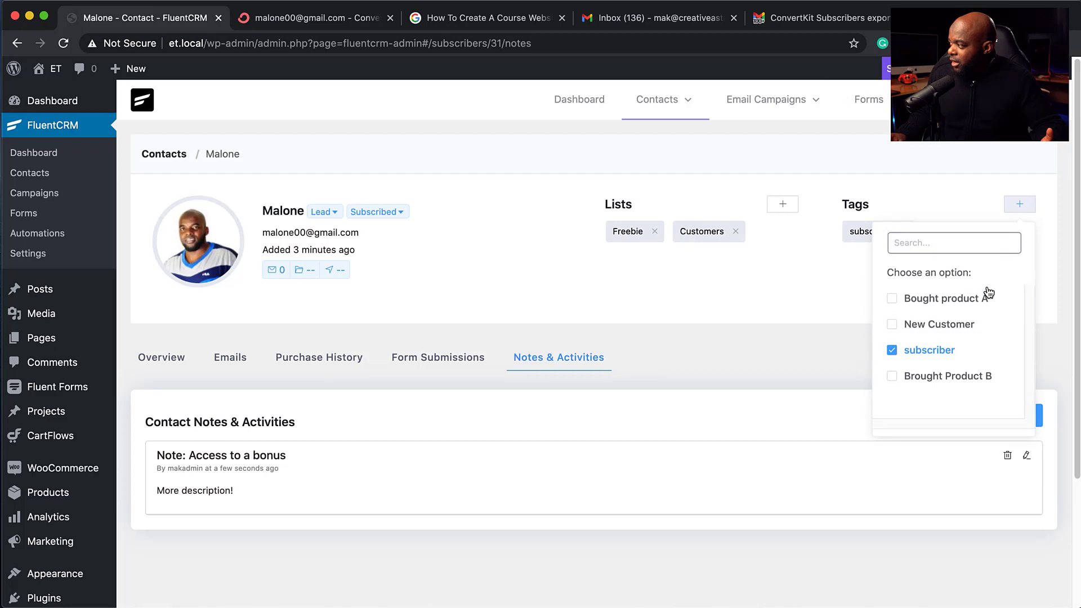
click(891, 326)
click(818, 294)
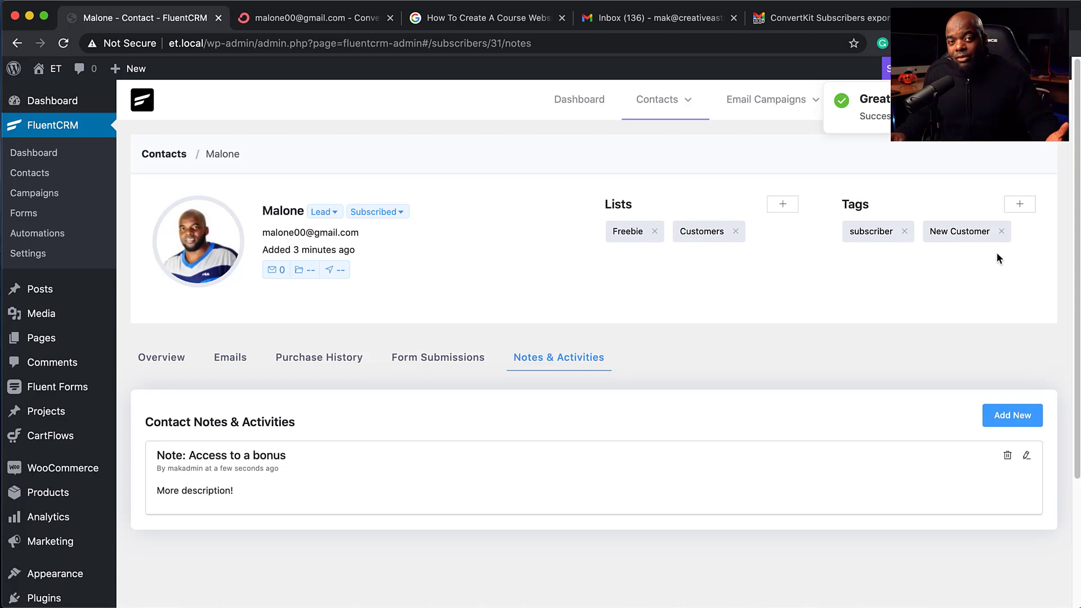
click(1002, 233)
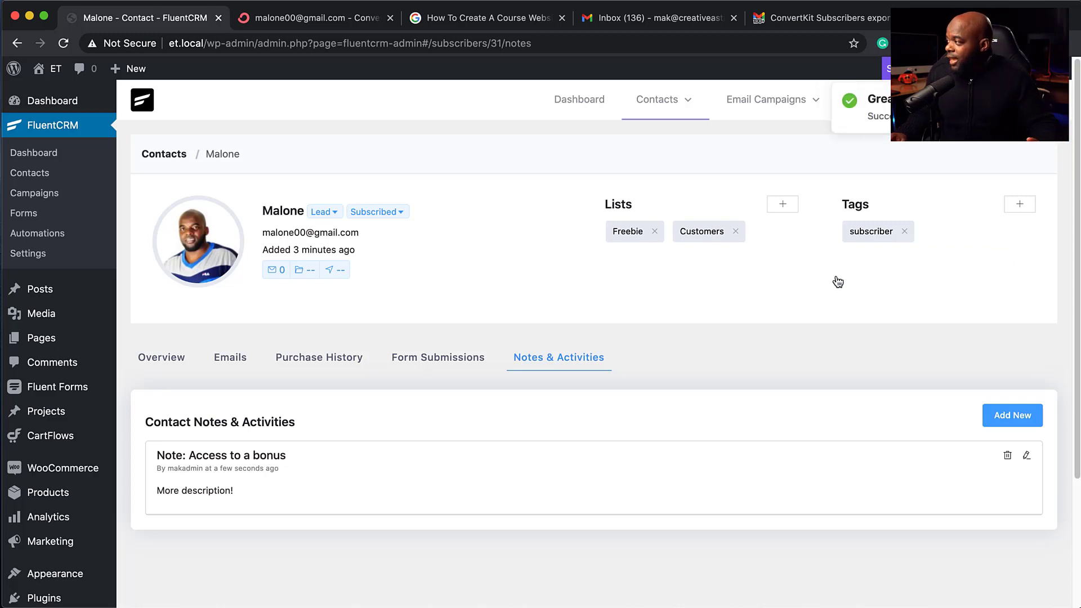
click(735, 232)
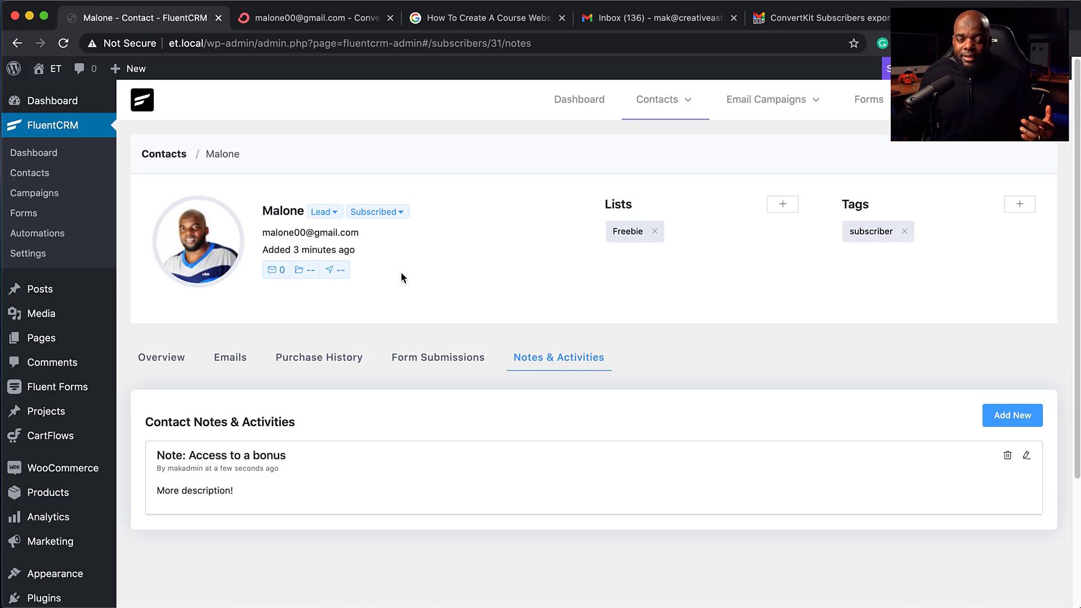
mouse_move(653, 105)
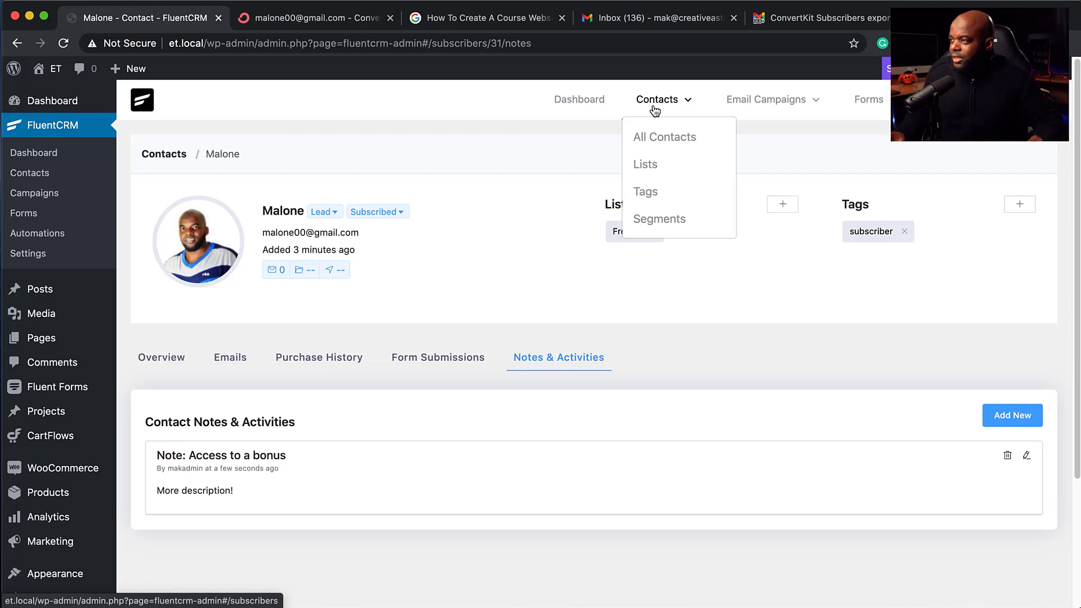
Step: Return to ConvertKit and show the Broadcasts list of 350 broadcasts, 331 completed and 19 drafts
click(260, 17)
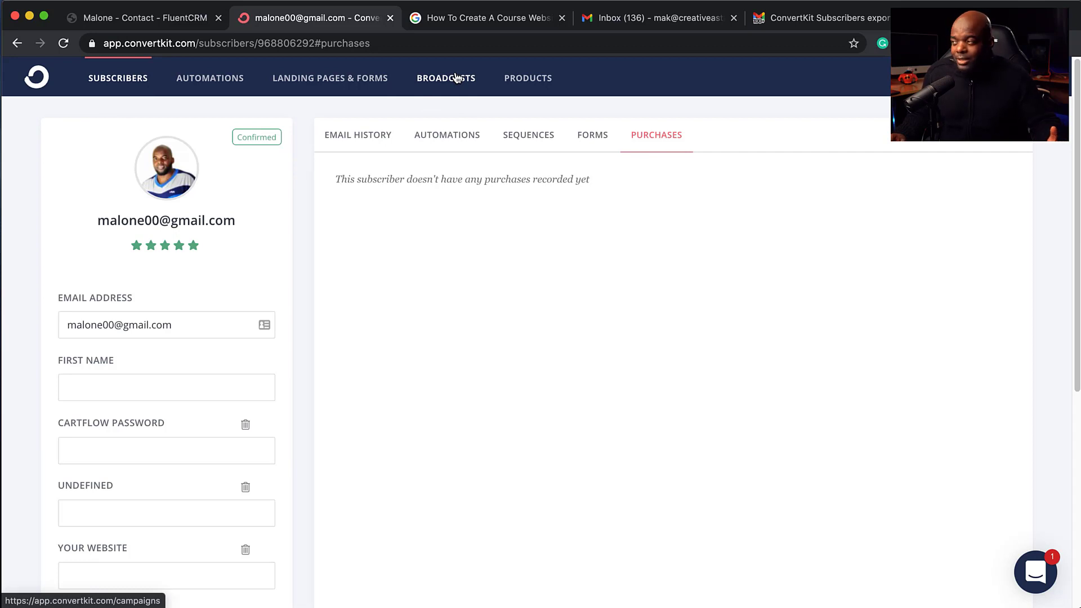
click(454, 80)
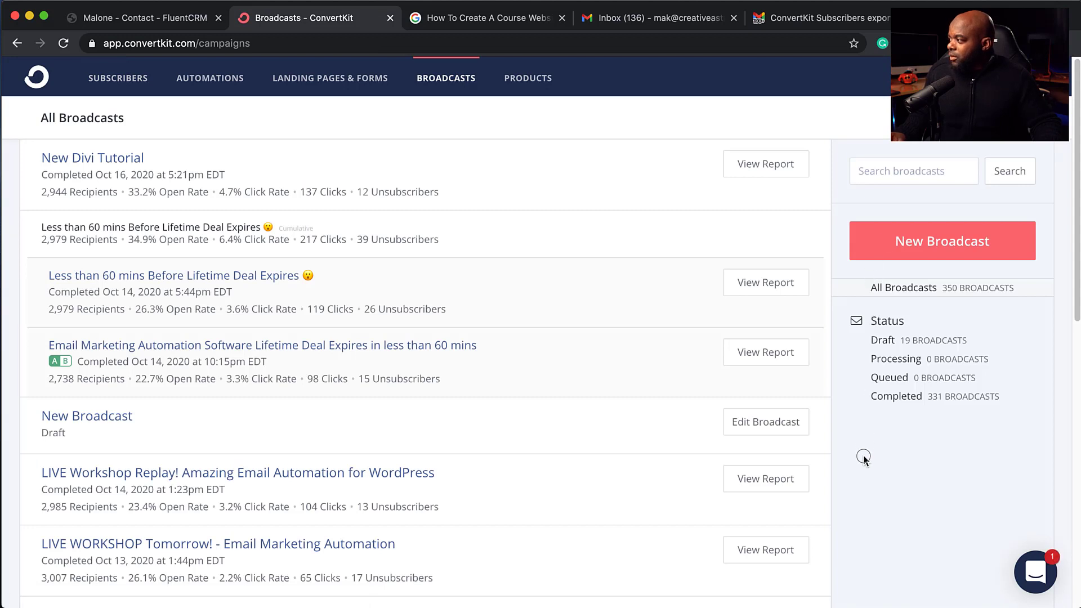
Step: Start a new ConvertKit broadcast and scroll to its recipients section
click(944, 251)
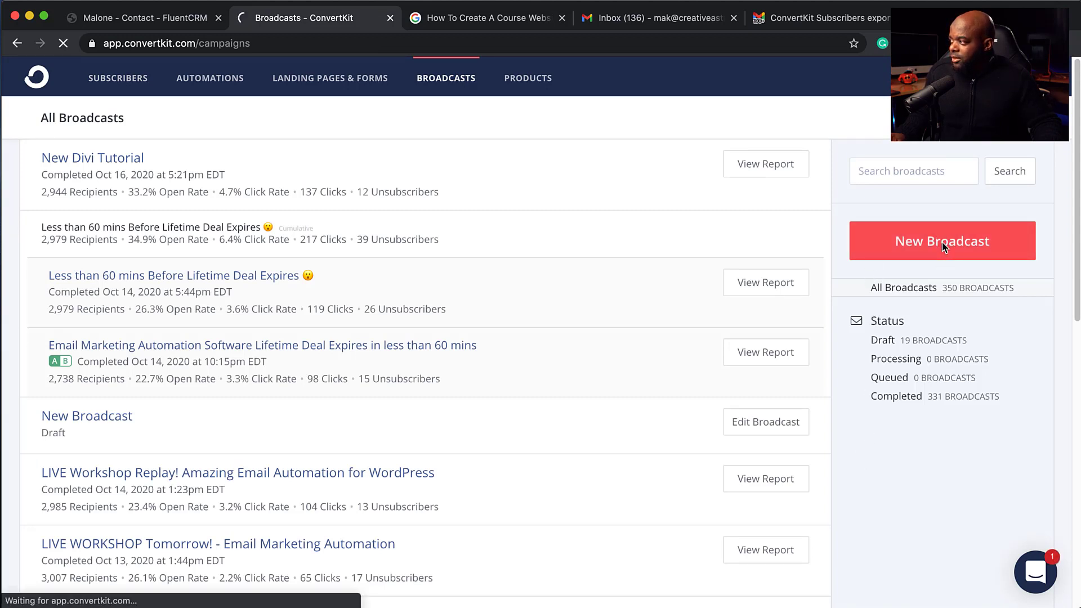
scroll(382, 343, down, 1)
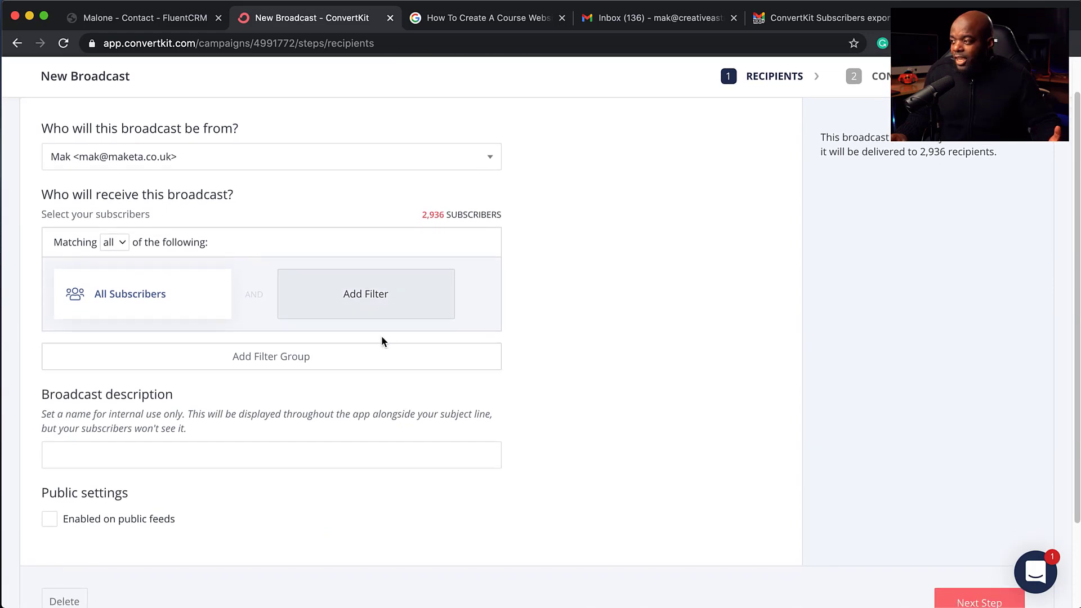
scroll(381, 338, down, 1)
Step: Try a 'Subscribed to' forms filter with FREE WP COURSE, then discard it, keeping all 2,936 subscribers
mouse_move(154, 291)
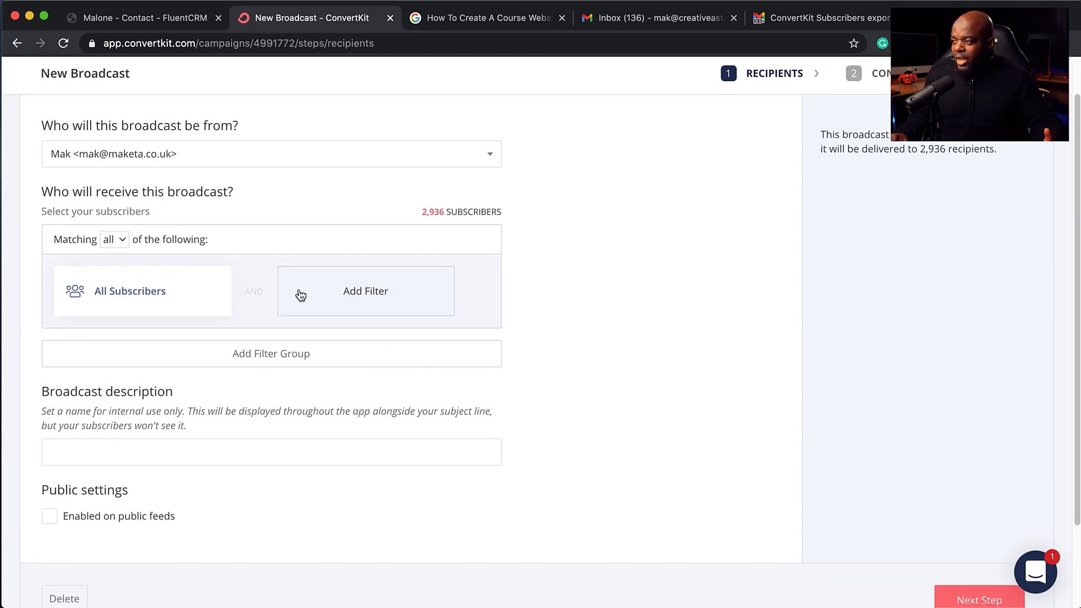
click(351, 290)
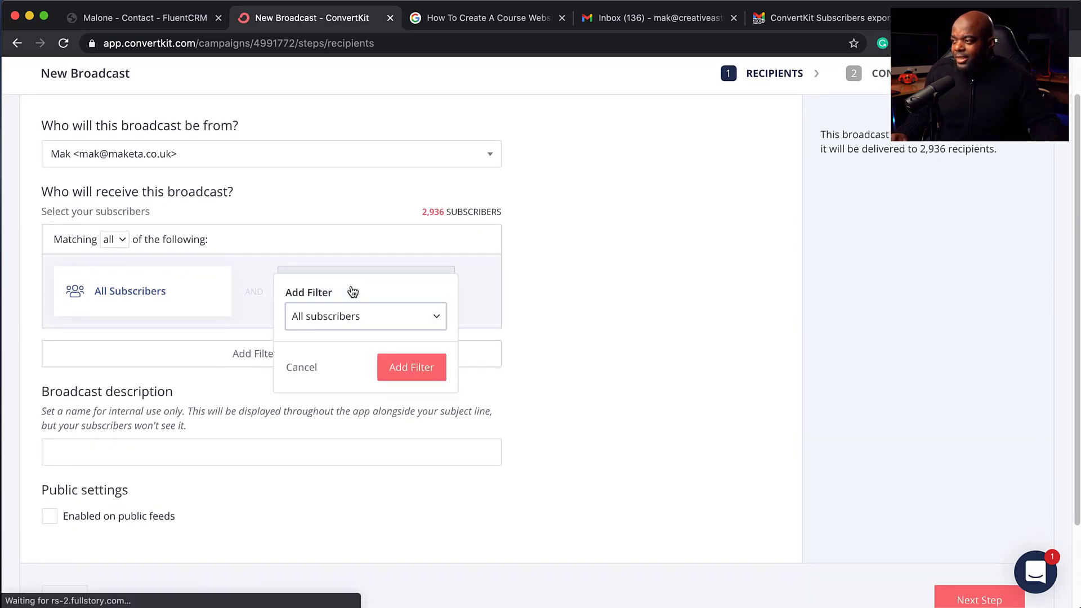
click(351, 319)
click(390, 363)
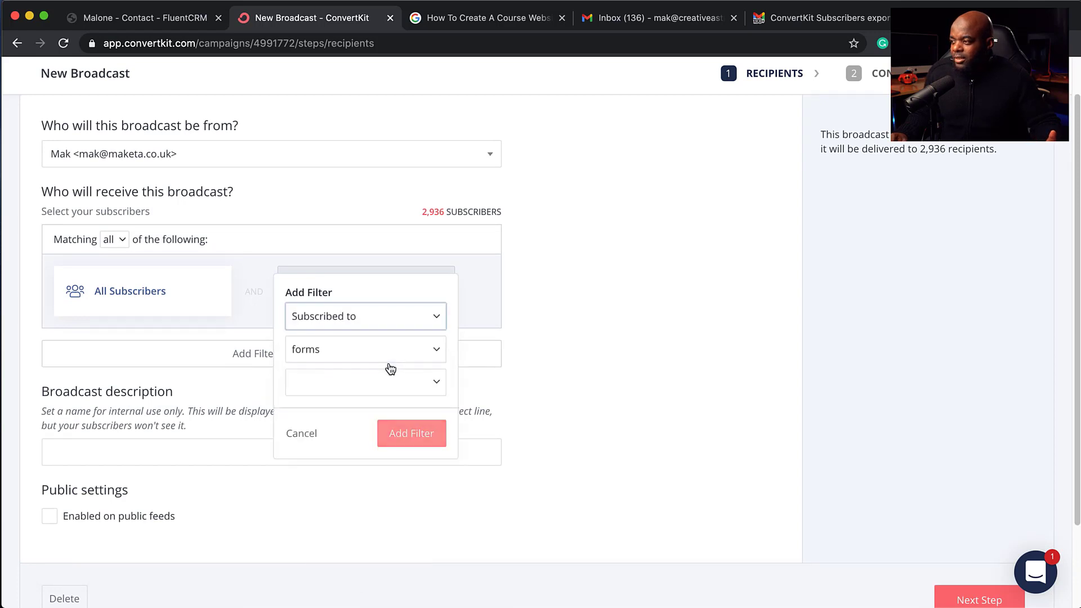
click(349, 383)
click(434, 383)
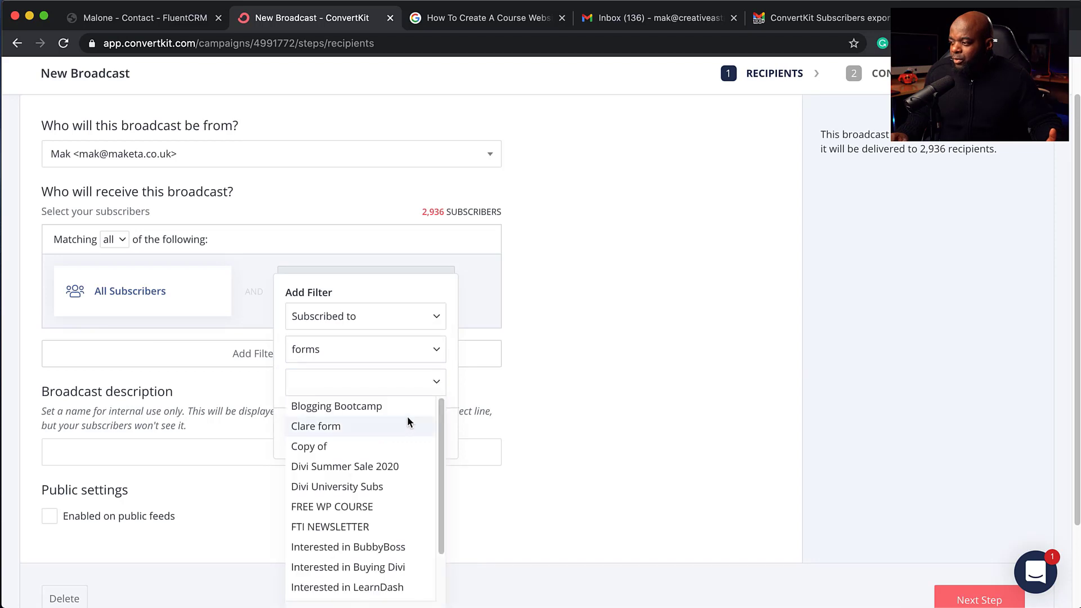
click(354, 507)
click(545, 359)
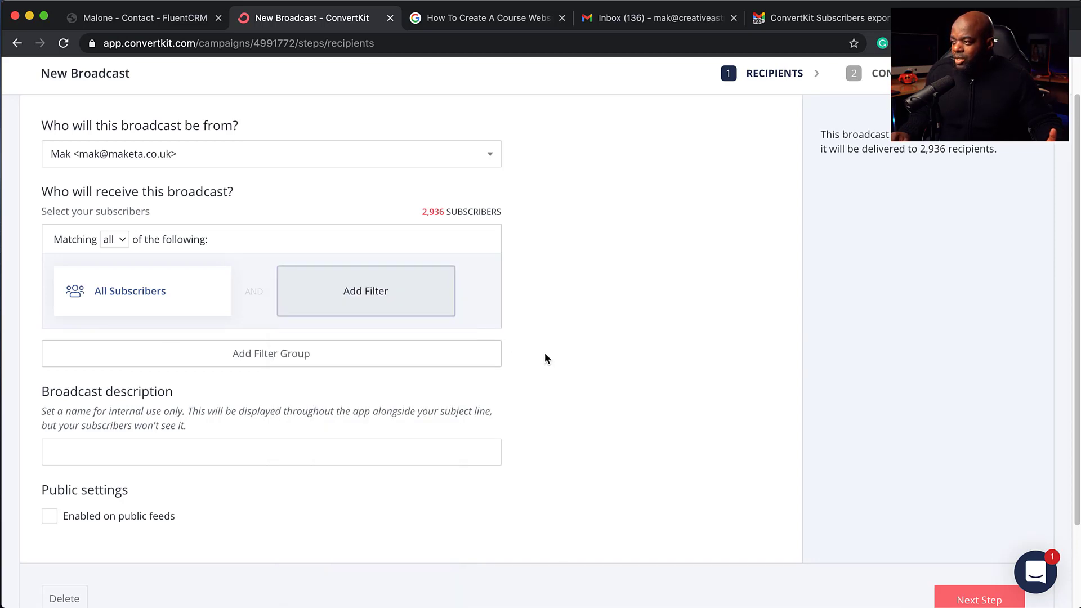
mouse_move(149, 289)
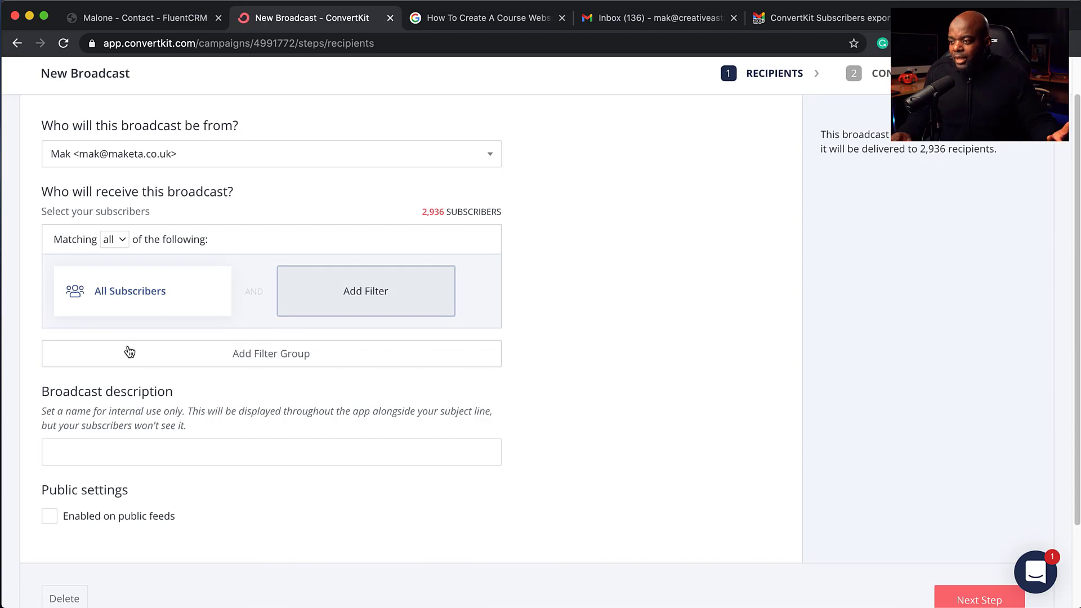
scroll(332, 439, down, 3)
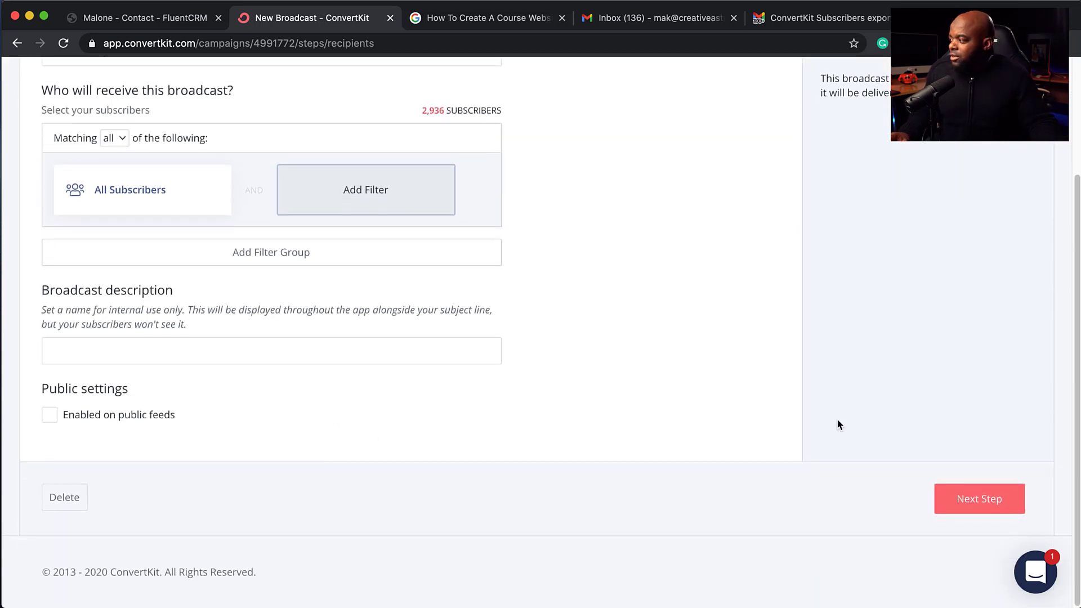
Step: On the content step, add A/B subject 'New Broadcast B' alongside 'New Broadcast'
click(990, 505)
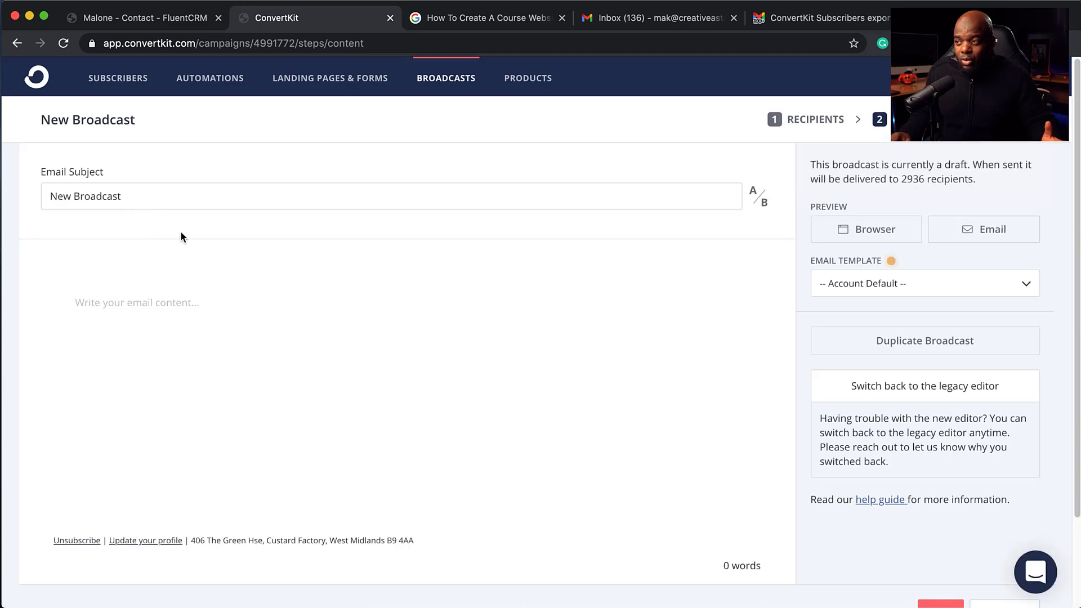
click(133, 196)
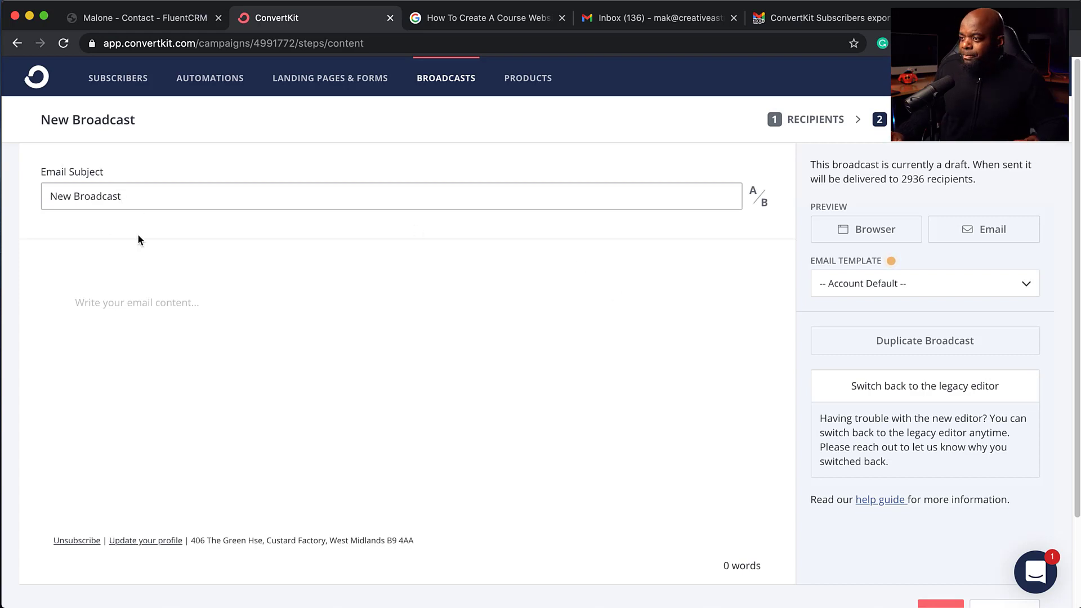
drag(147, 197, 2, 191)
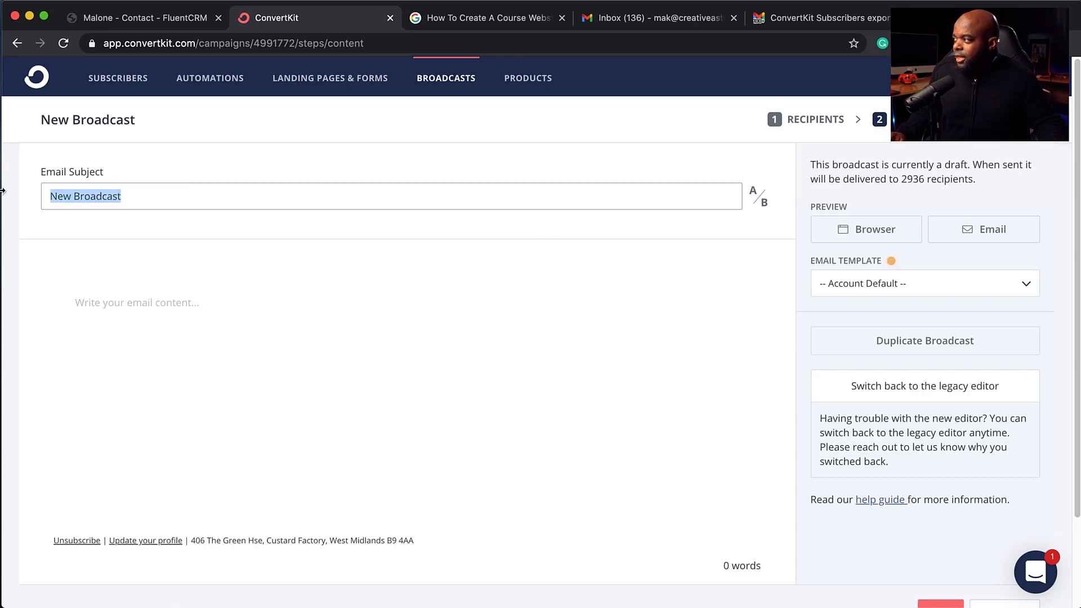
click(757, 197)
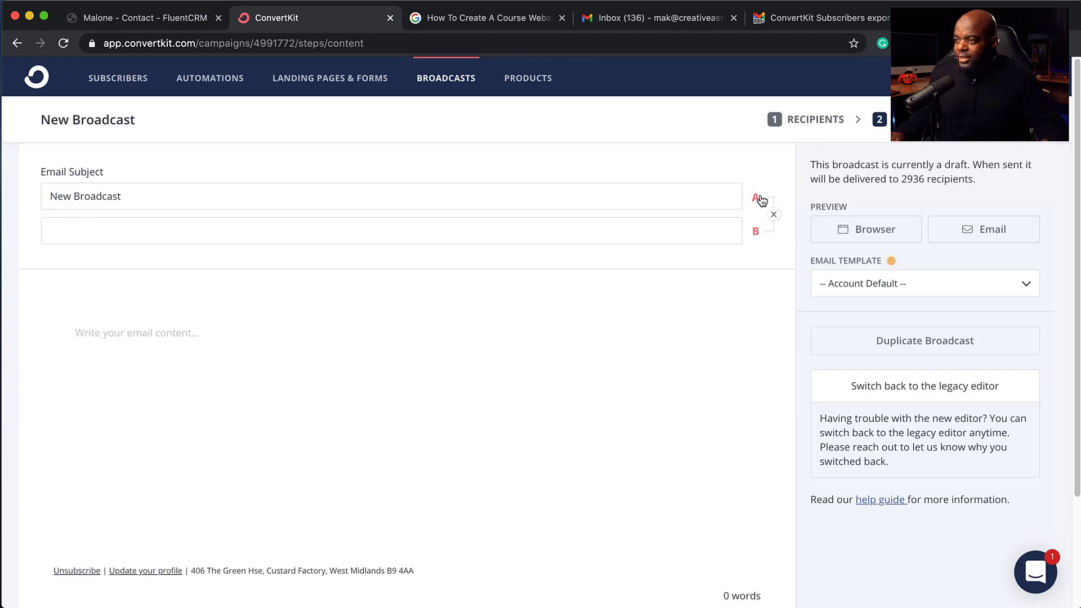
click(163, 229)
text(Ne)
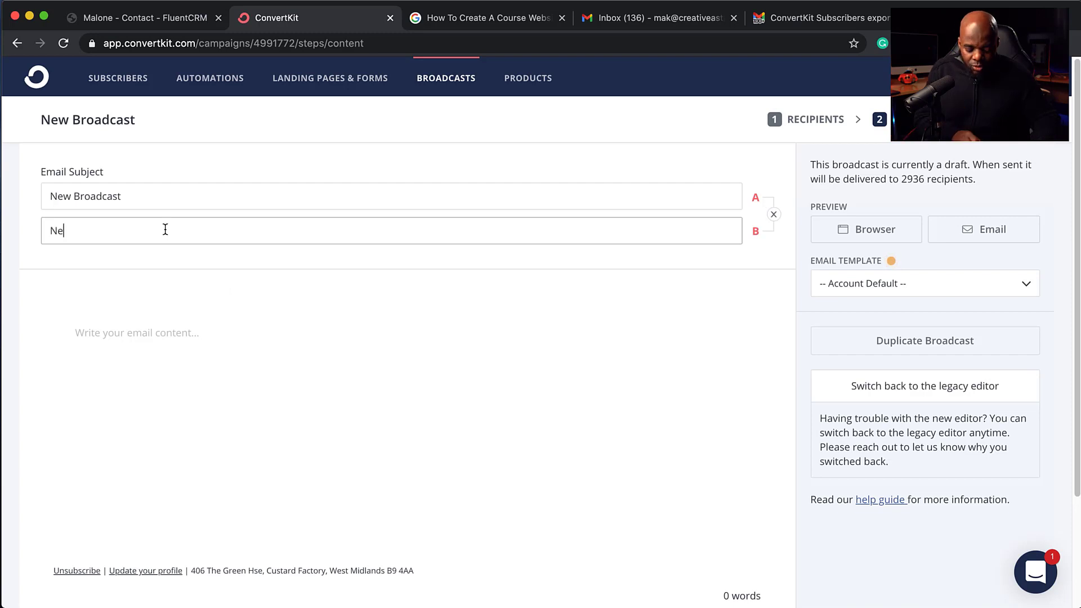
text(w Broadcast B)
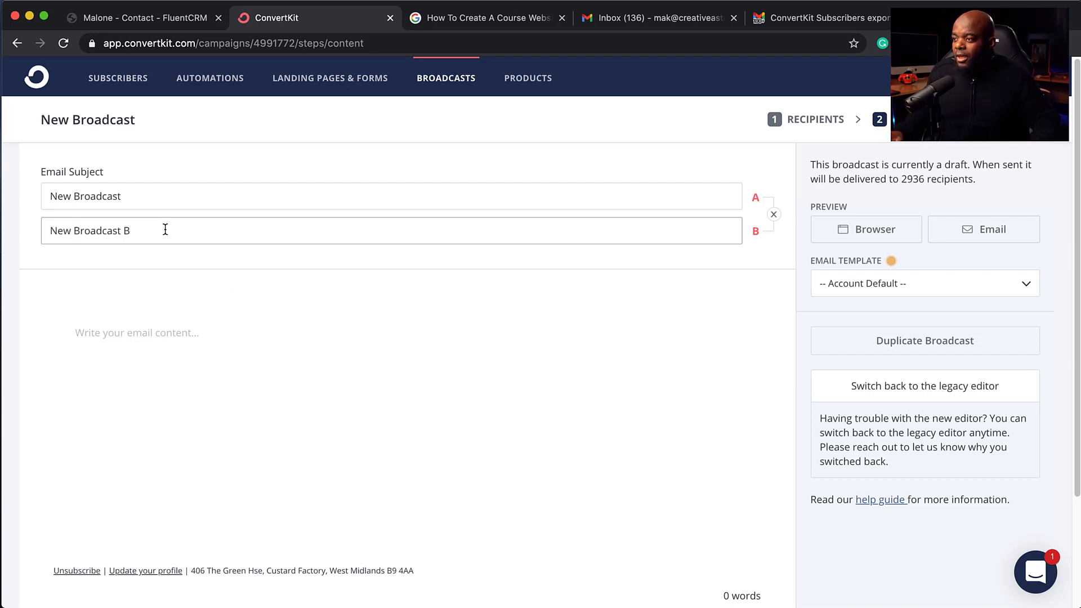
click(179, 332)
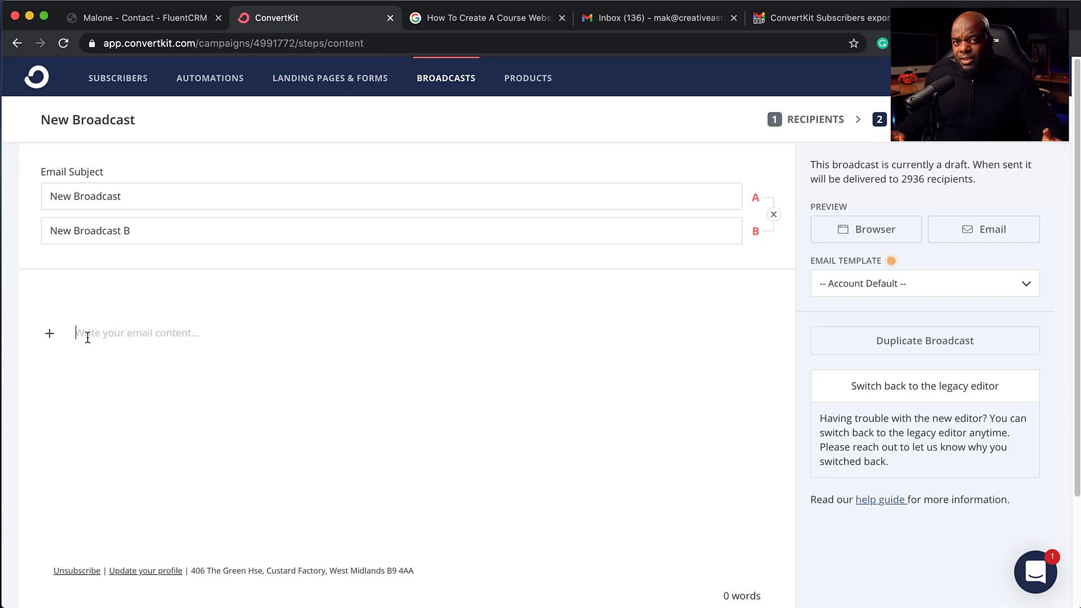
Step: Insert a 'Hello,' greeting with the subscriber first name personalization
click(51, 336)
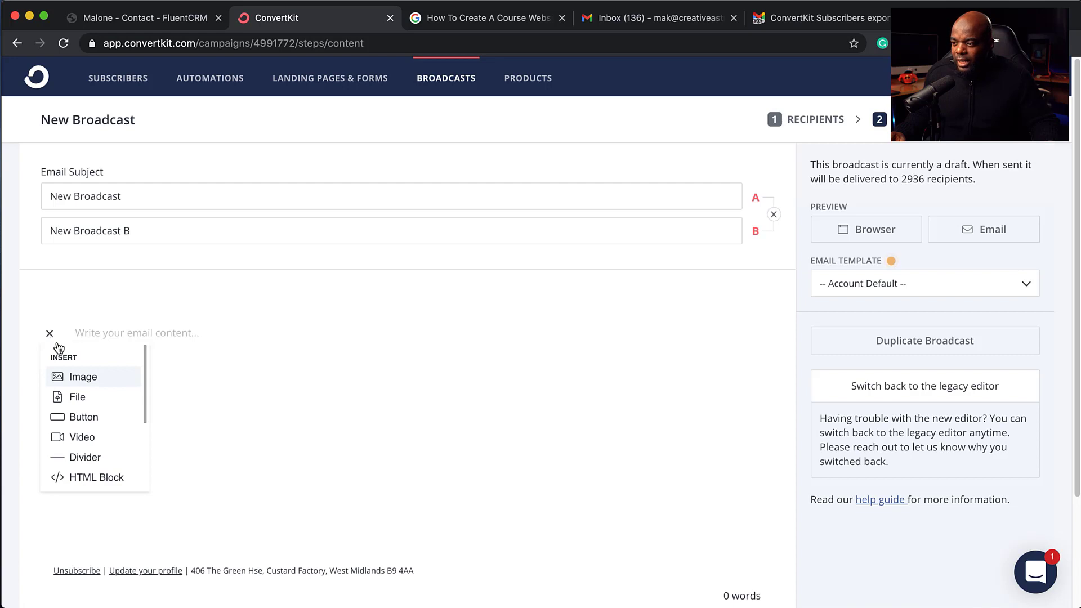
scroll(106, 400, down, 3)
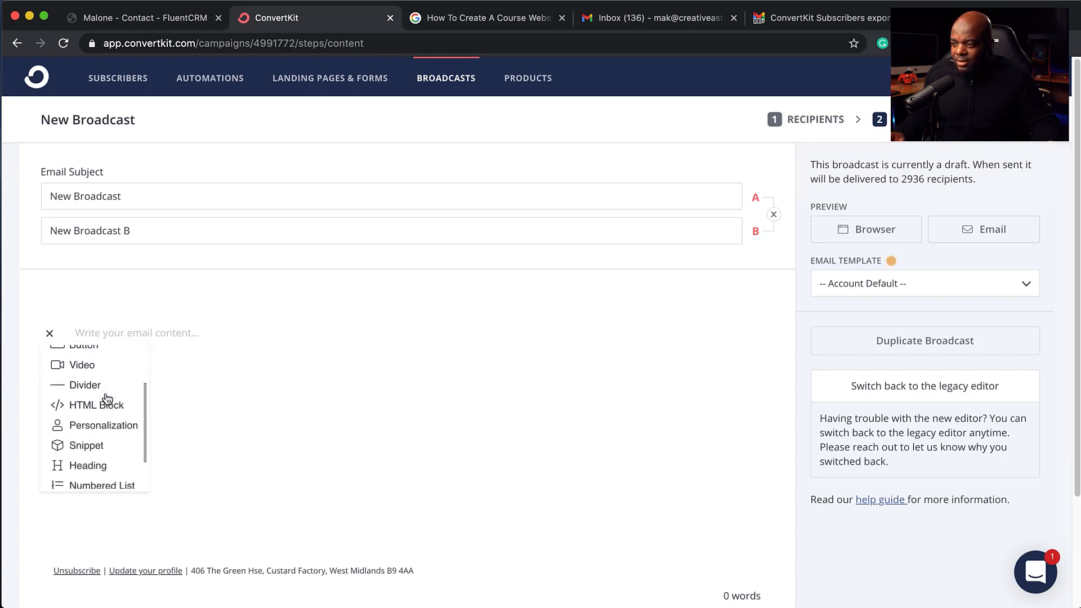
click(111, 430)
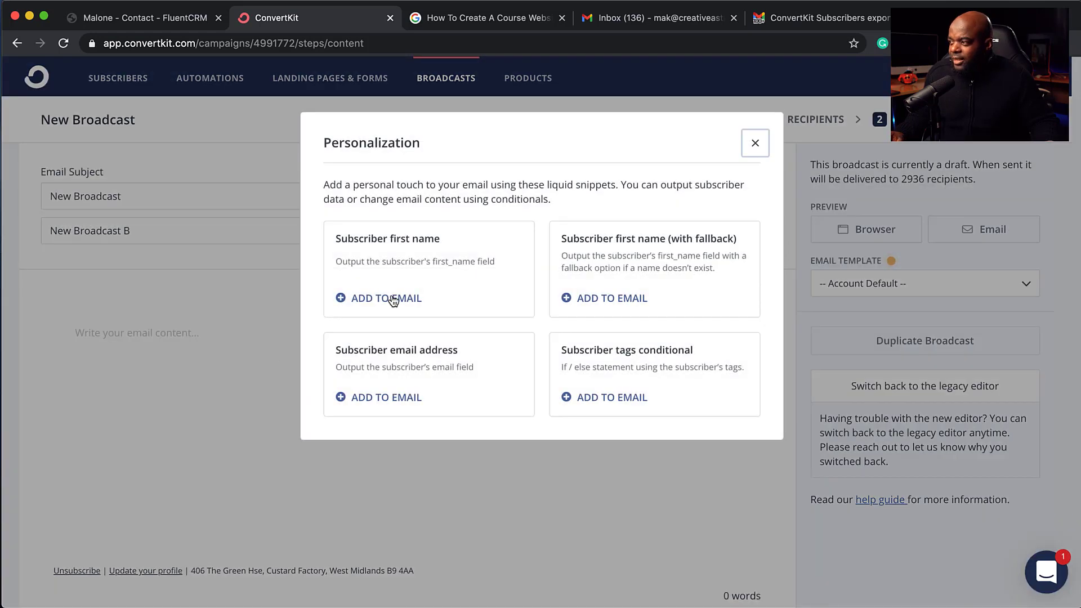
click(403, 298)
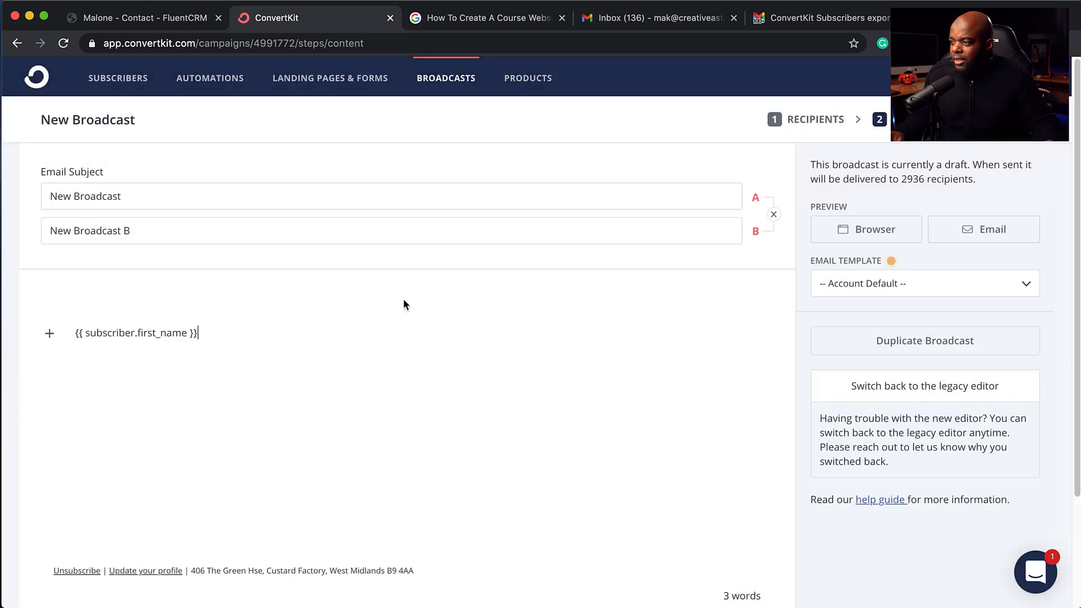
click(75, 332)
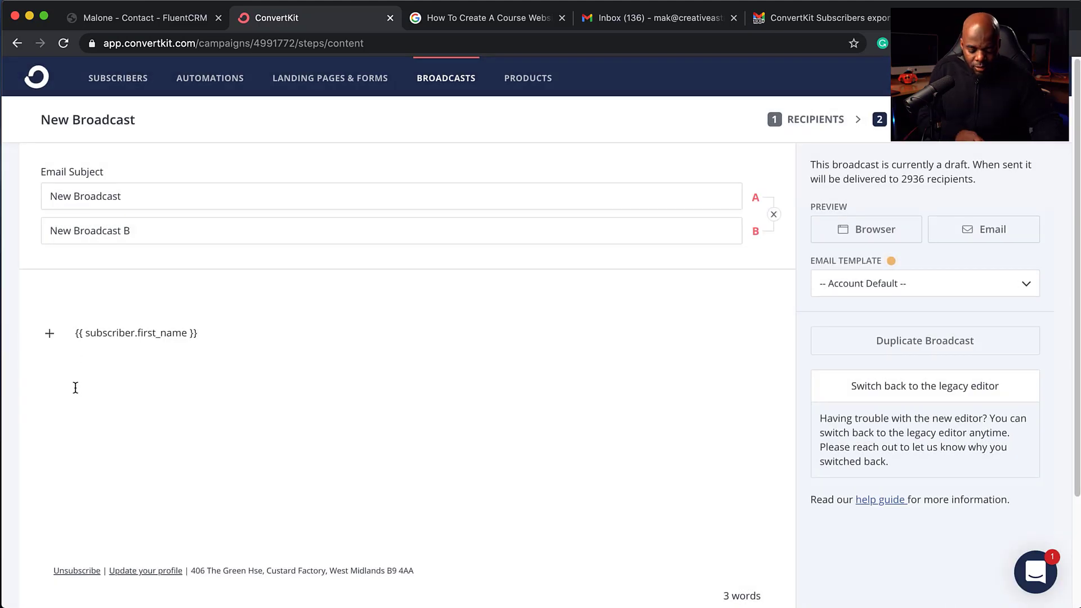
text(Hello,)
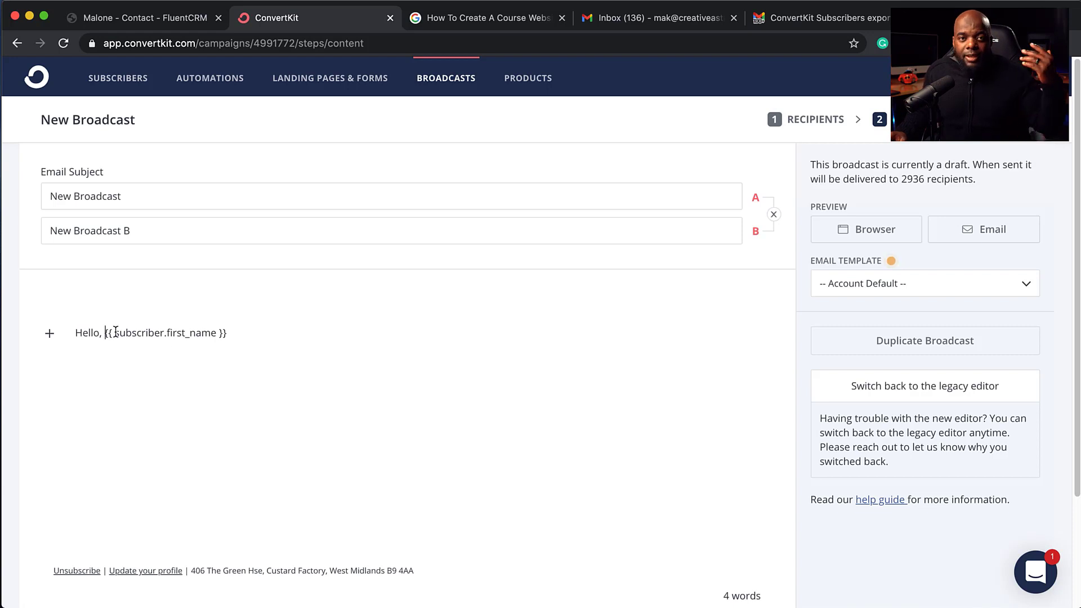
click(235, 334)
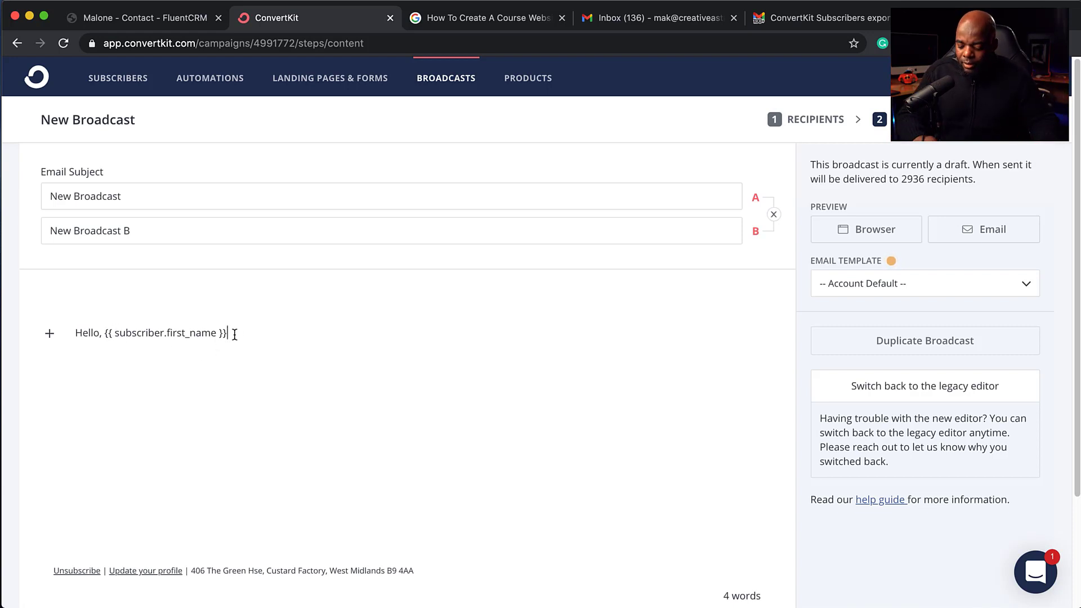
key(Return)
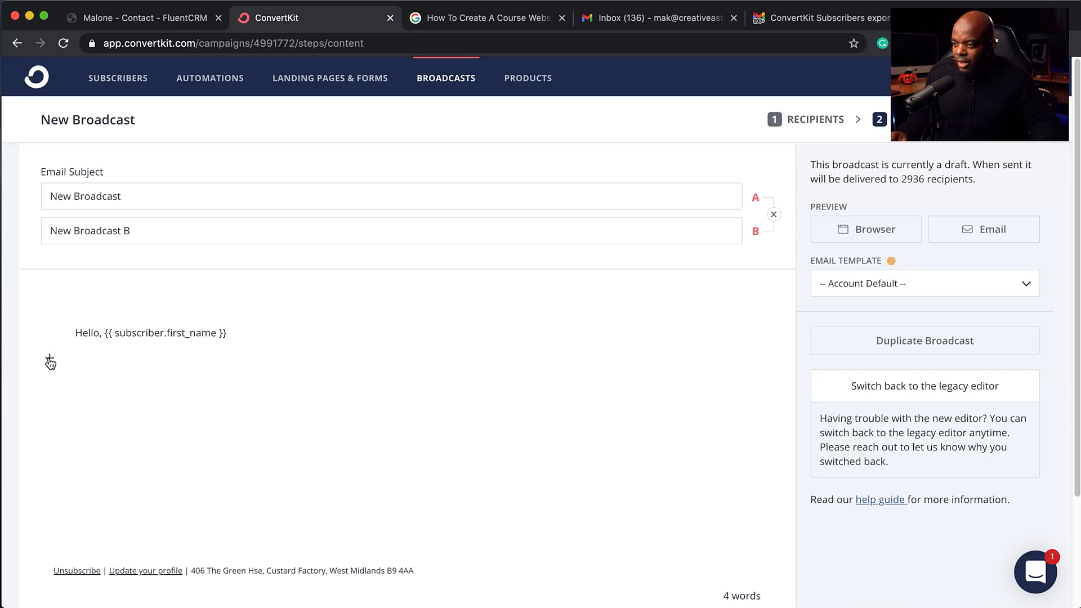
Step: Add a 'Start typing!' line below the greeting
click(50, 359)
scroll(117, 420, down, 2)
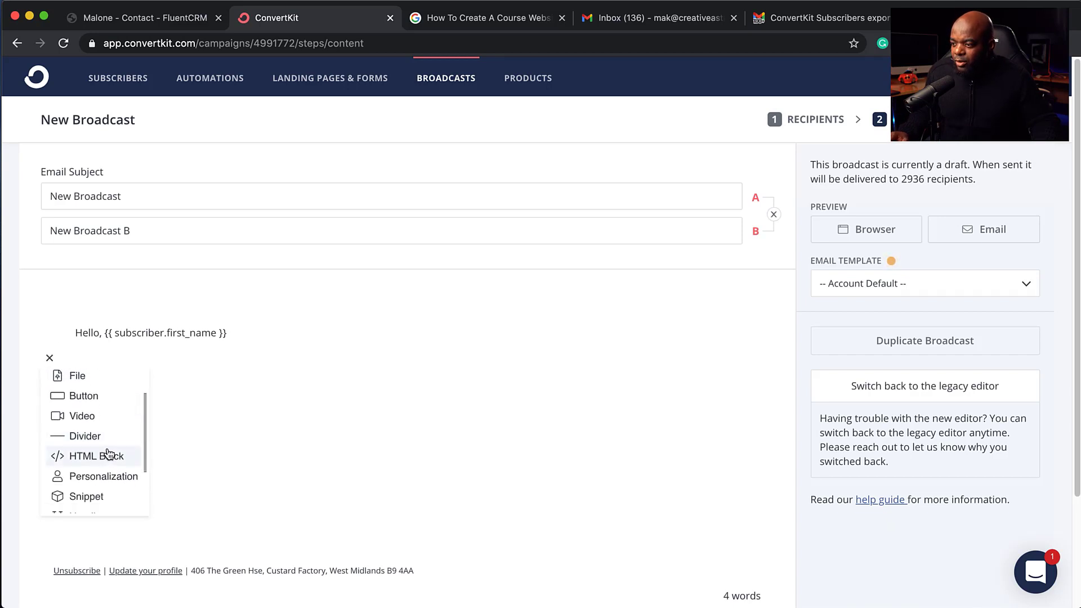
scroll(106, 485, down, 3)
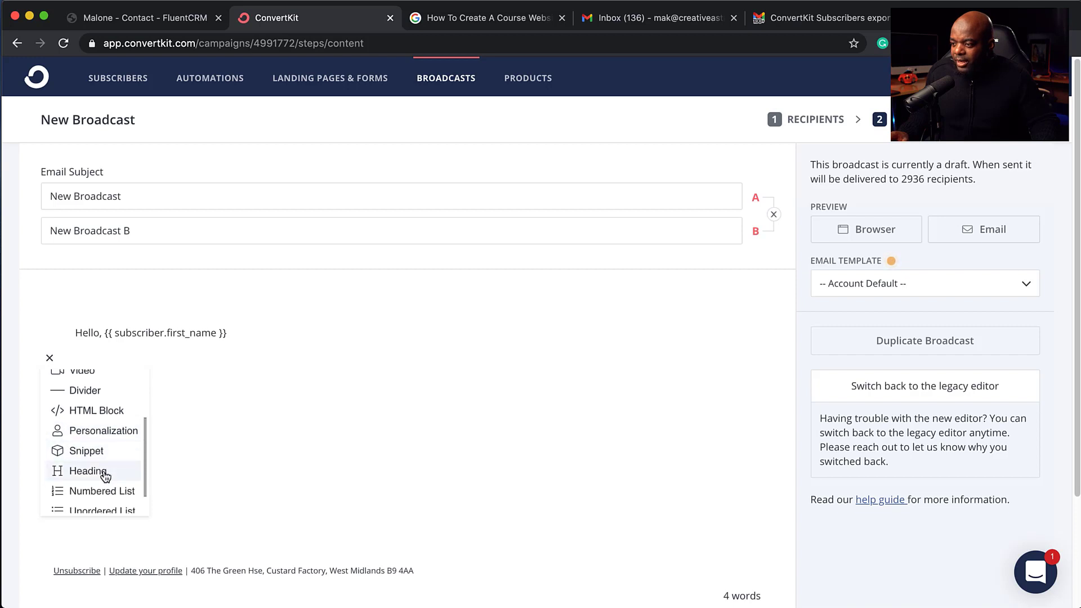
scroll(107, 489, down, 2)
scroll(90, 450, up, 5)
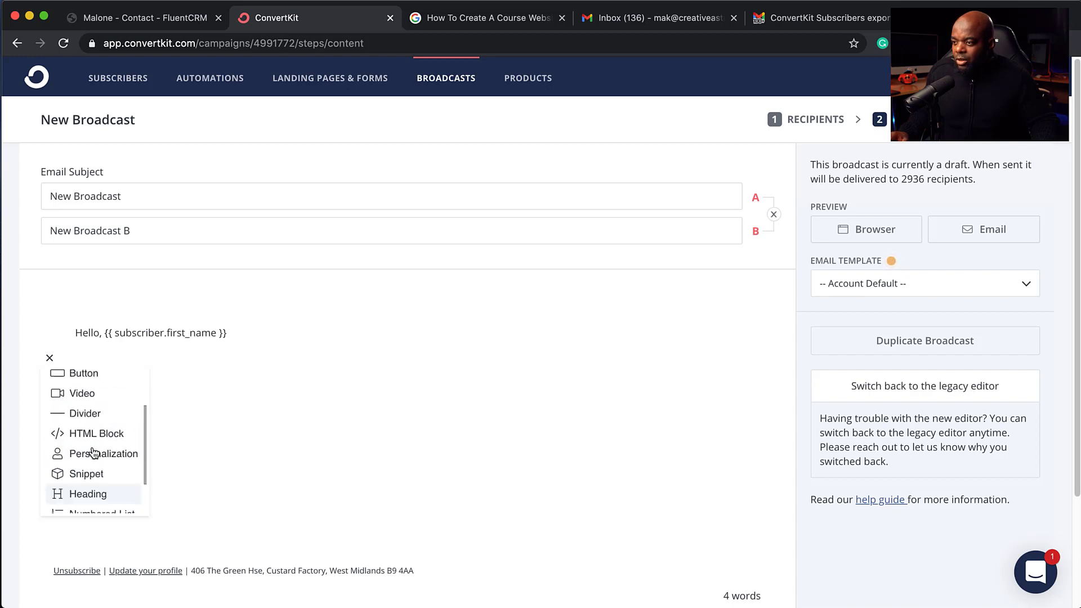
click(112, 361)
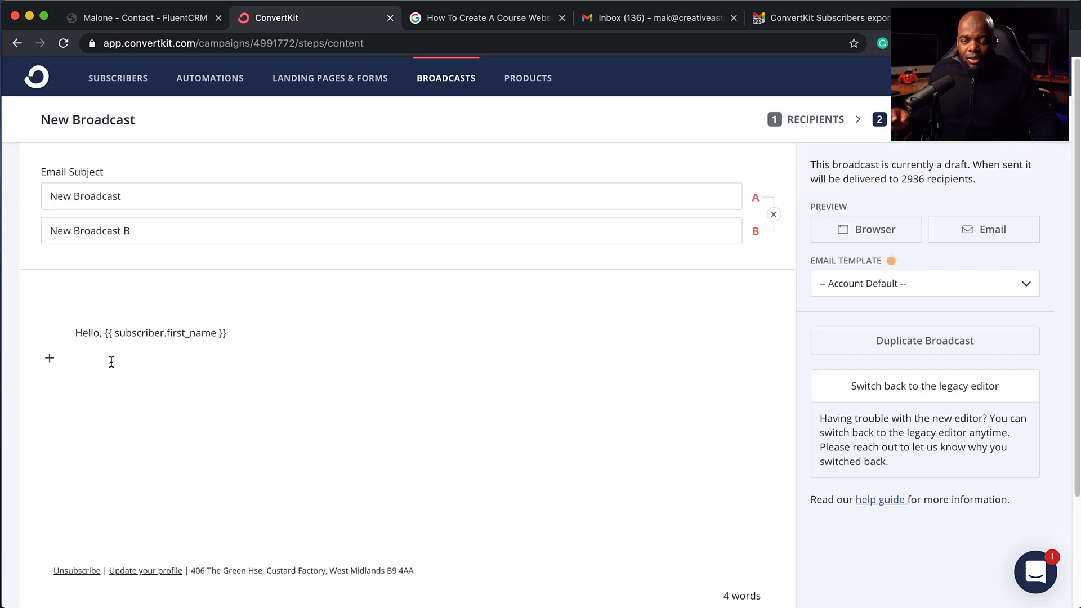
text(Start typing!)
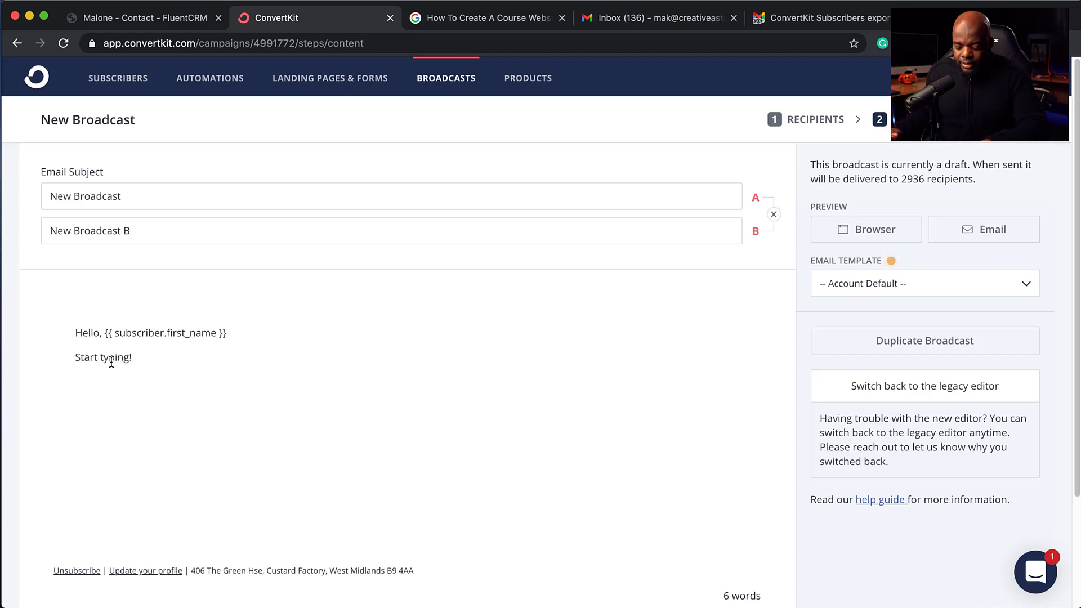
key(Return)
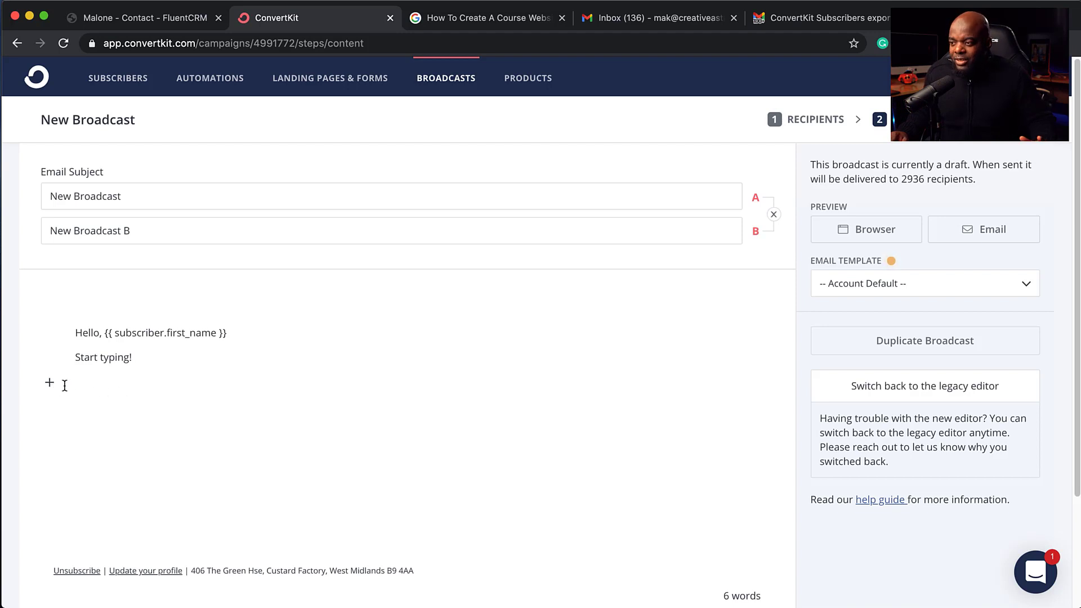
click(50, 382)
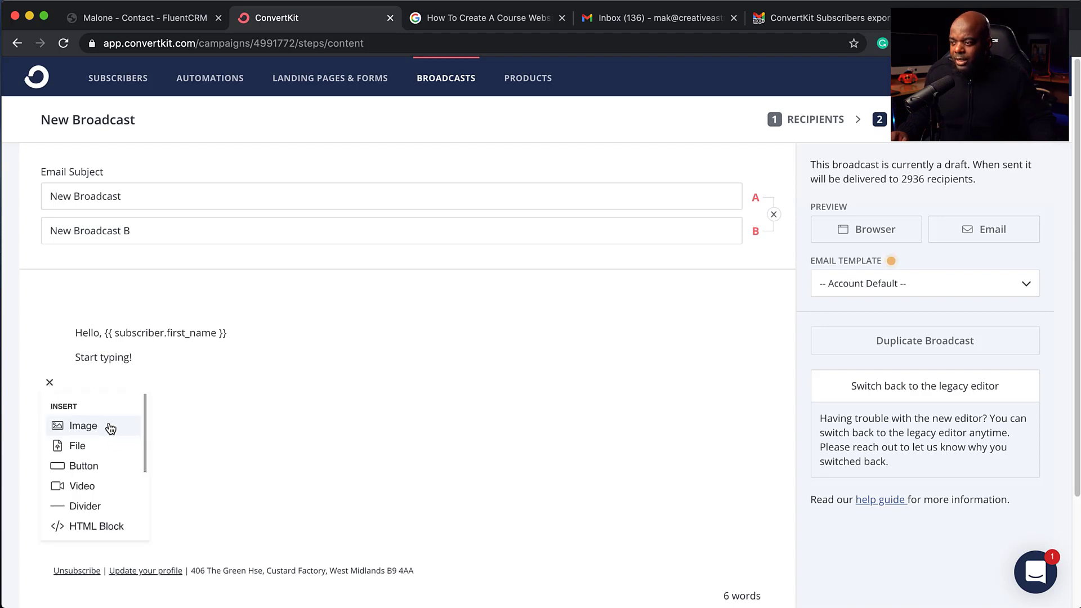
Step: Insert the second recent upload as an image in the email body
click(109, 424)
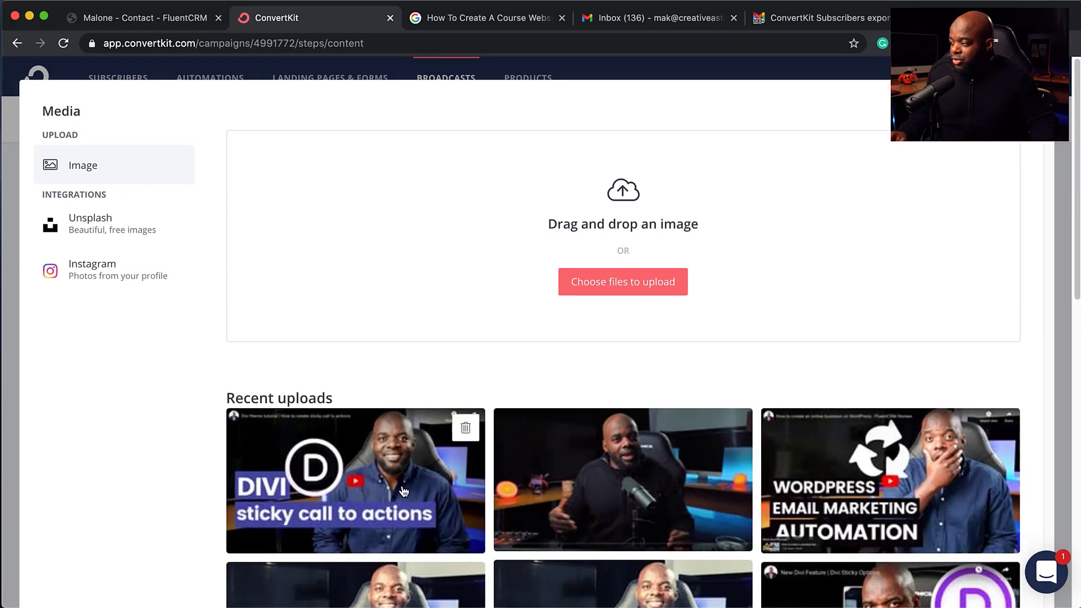
click(659, 489)
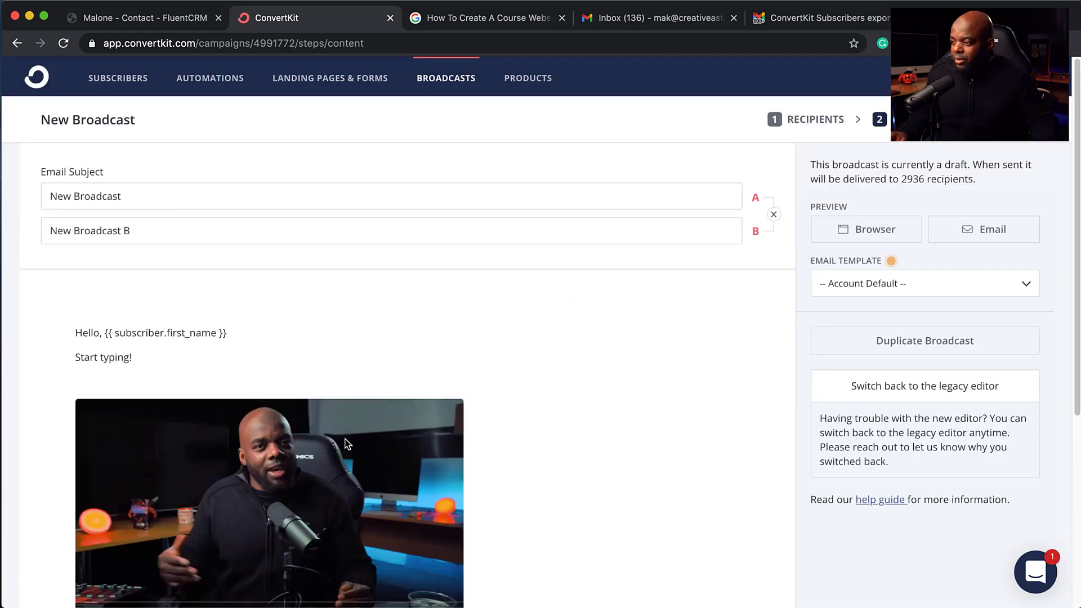
scroll(347, 443, down, 3)
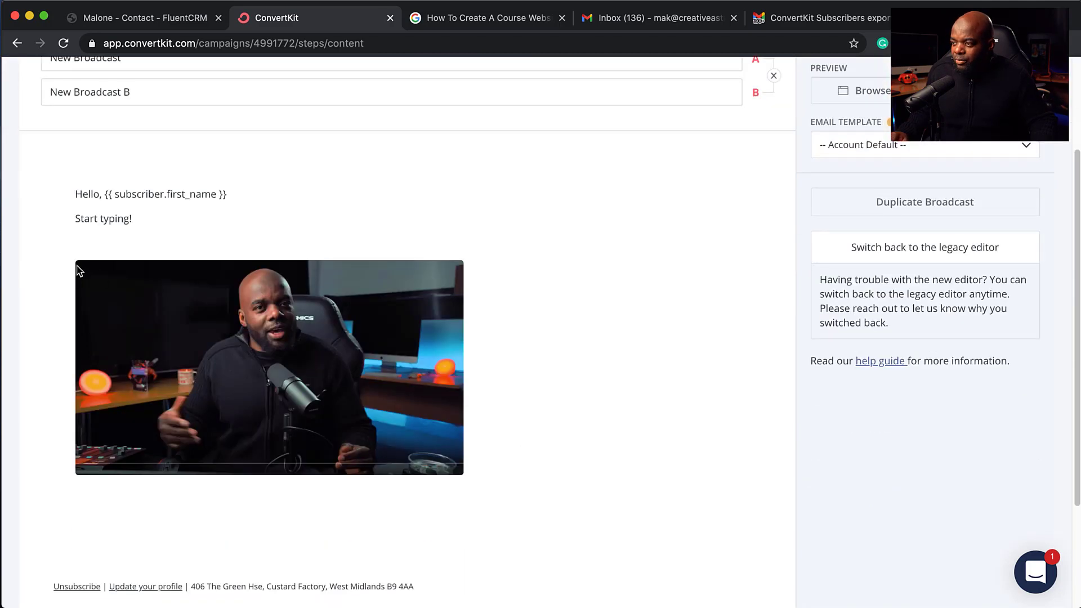
Step: Set the image's alignment to left in its settings
click(454, 449)
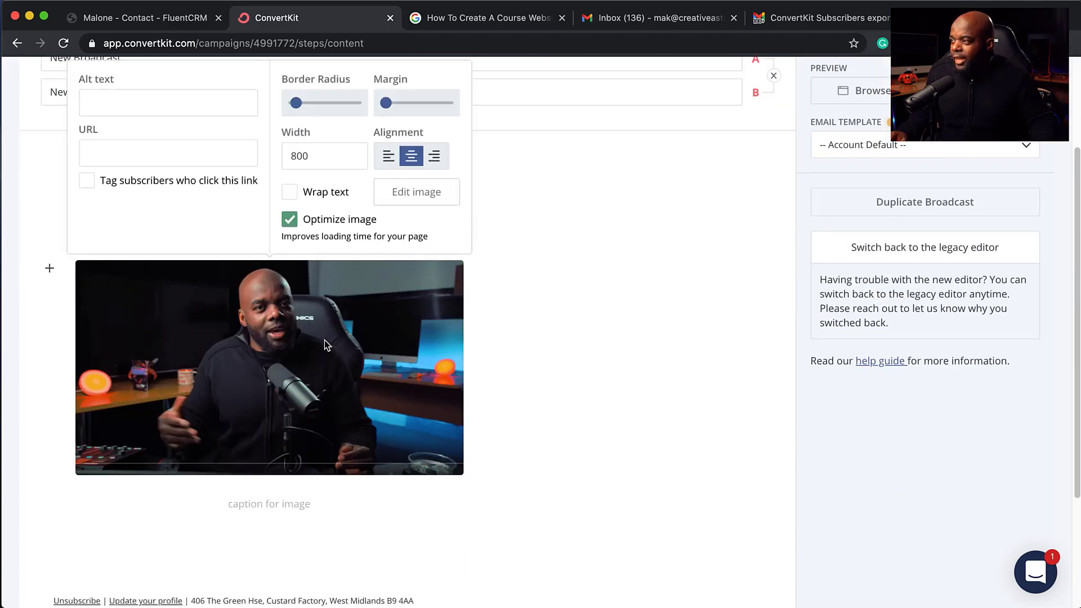
scroll(394, 418, up, 1)
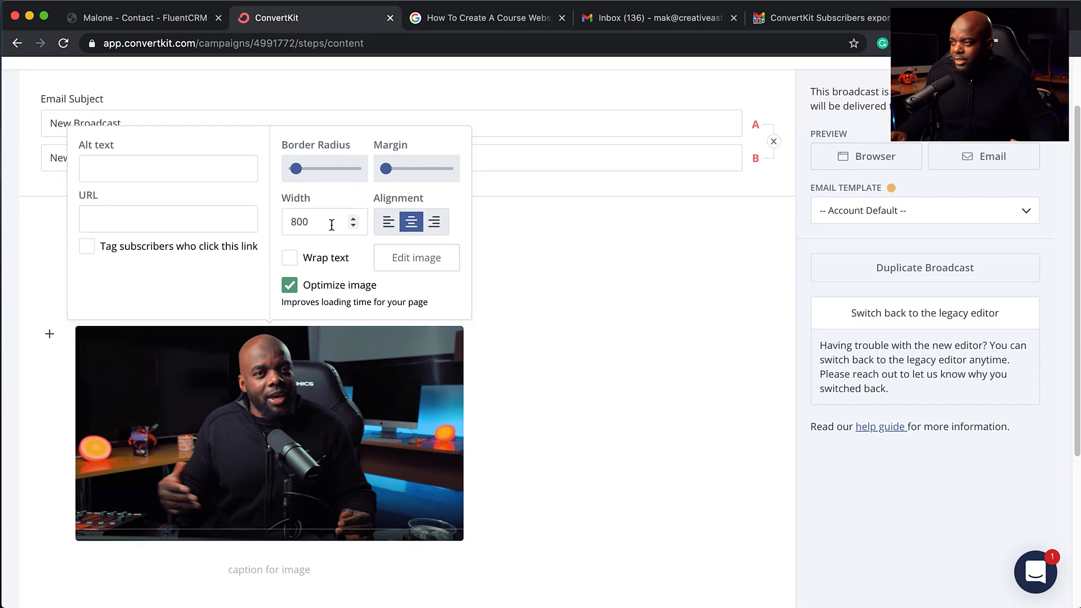
click(111, 217)
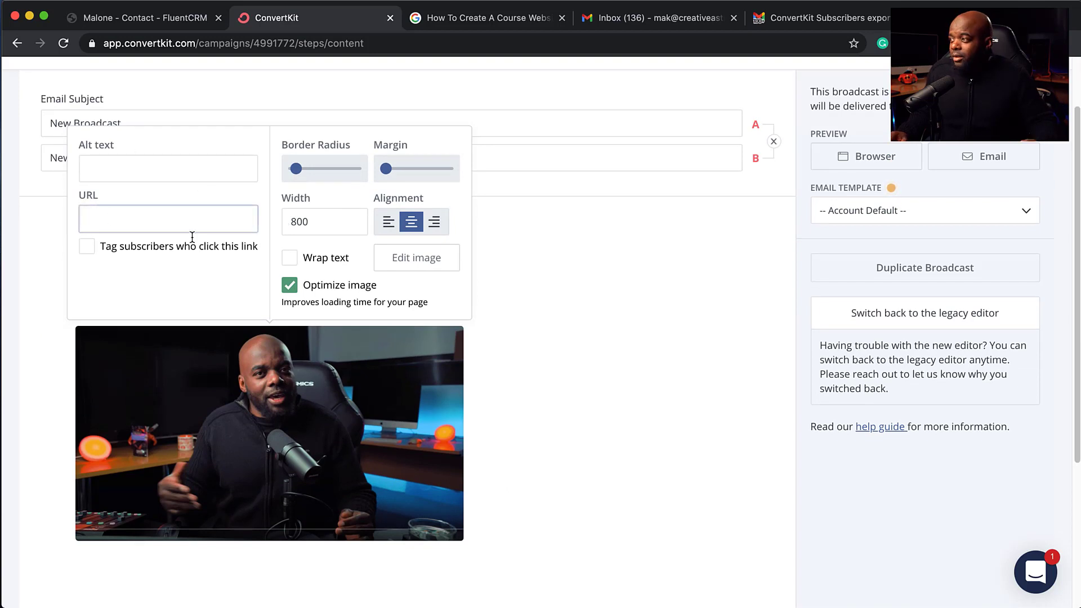
click(389, 225)
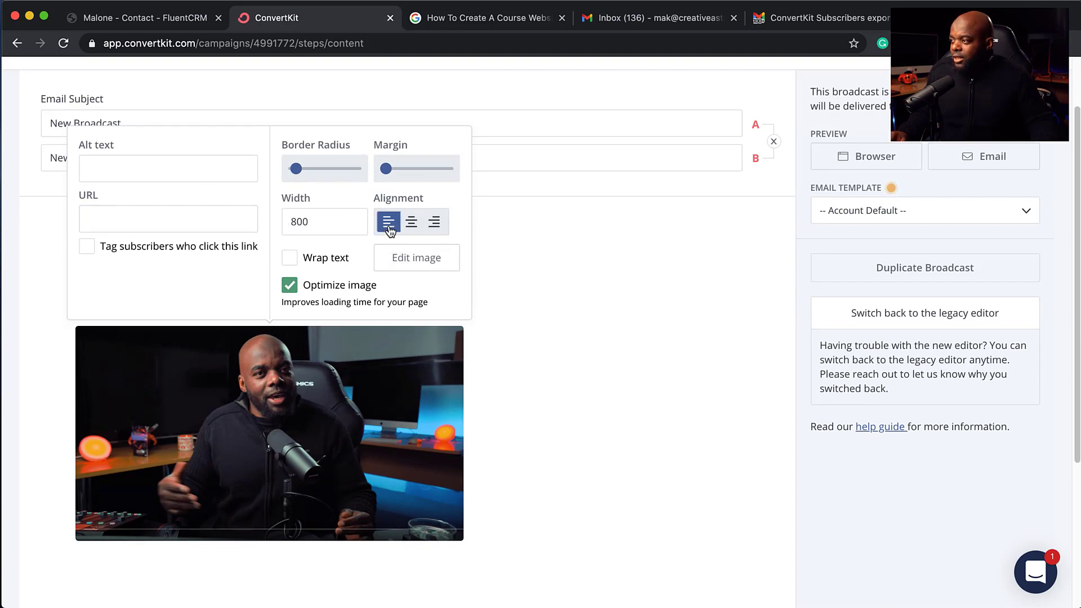
click(519, 408)
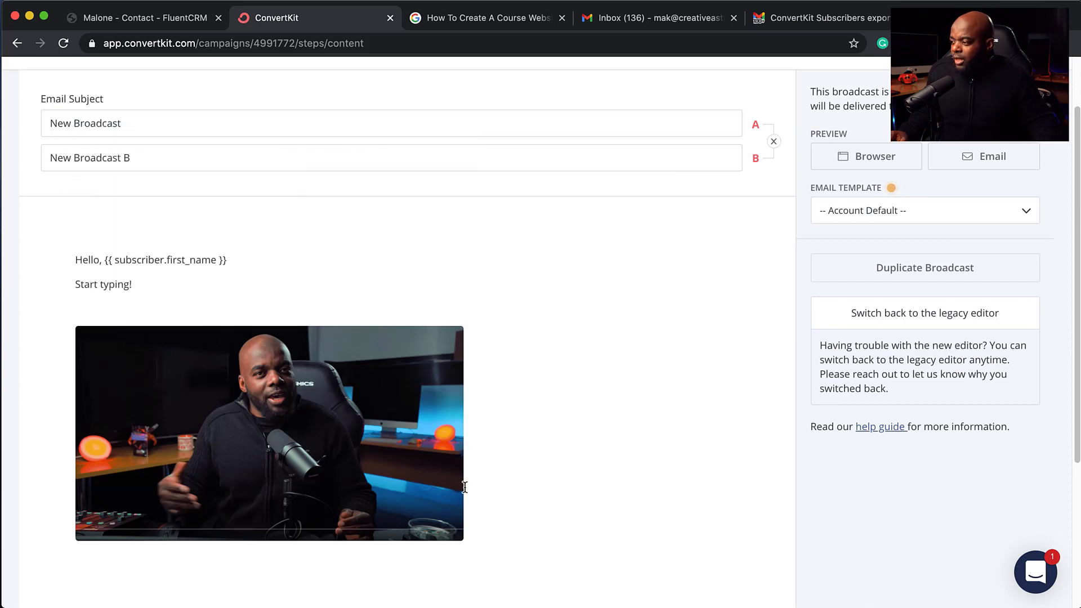
click(458, 486)
click(492, 501)
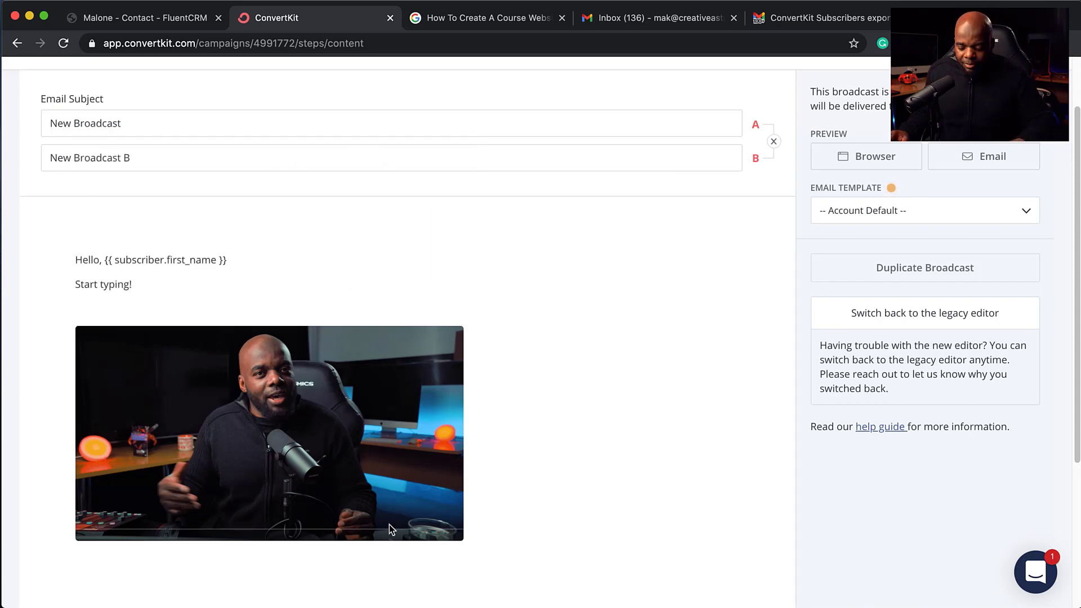
Step: Delete the image from the email body
click(286, 560)
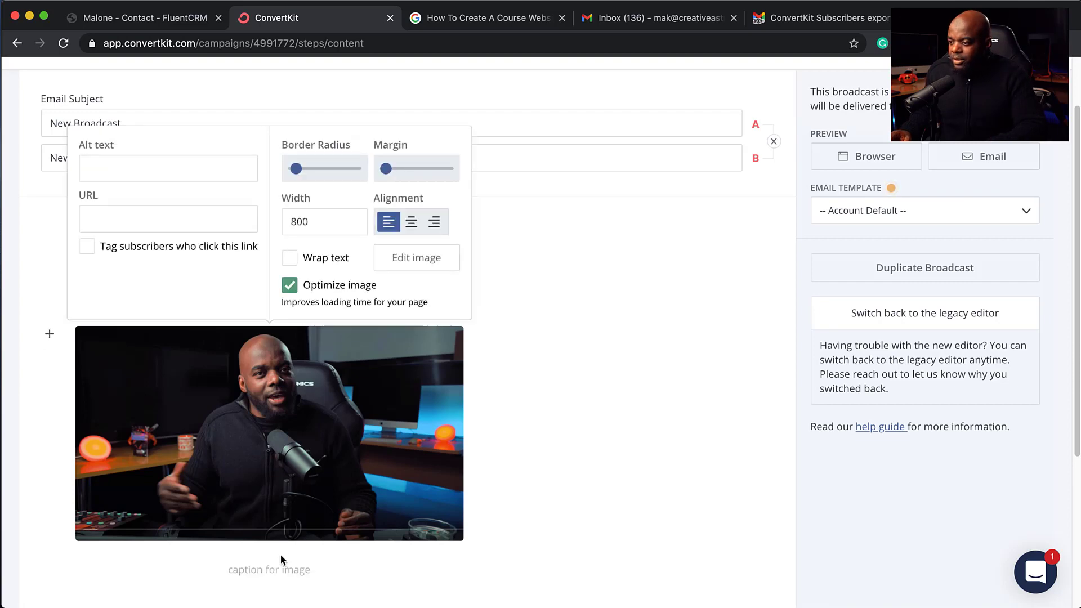
key(BackSpace)
click(51, 310)
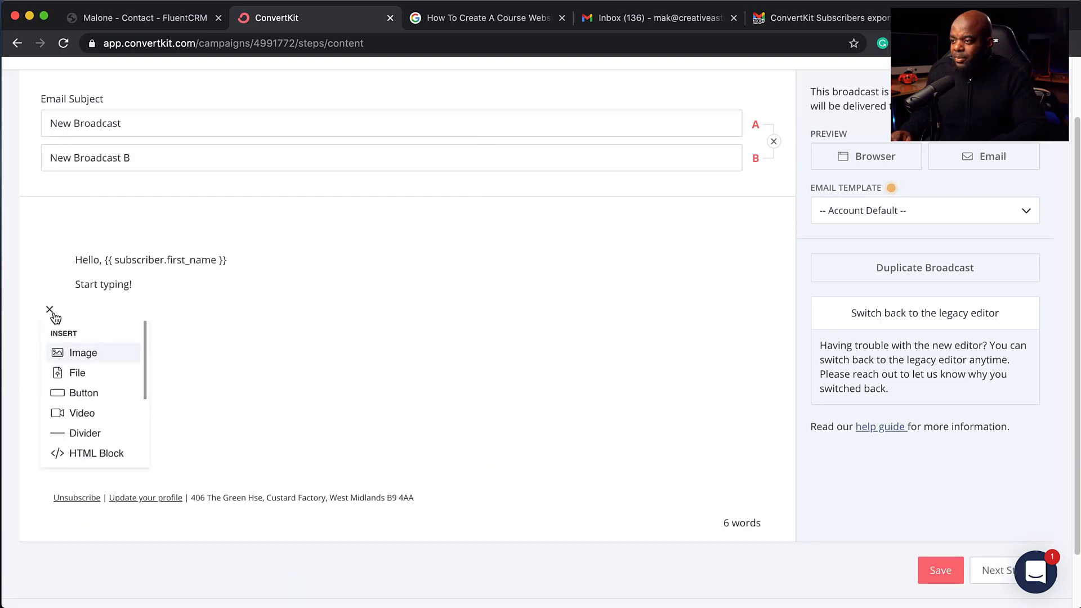
Step: Add a 'My Button!' button that tags clicking subscribers with 'interested in Divi'
click(114, 394)
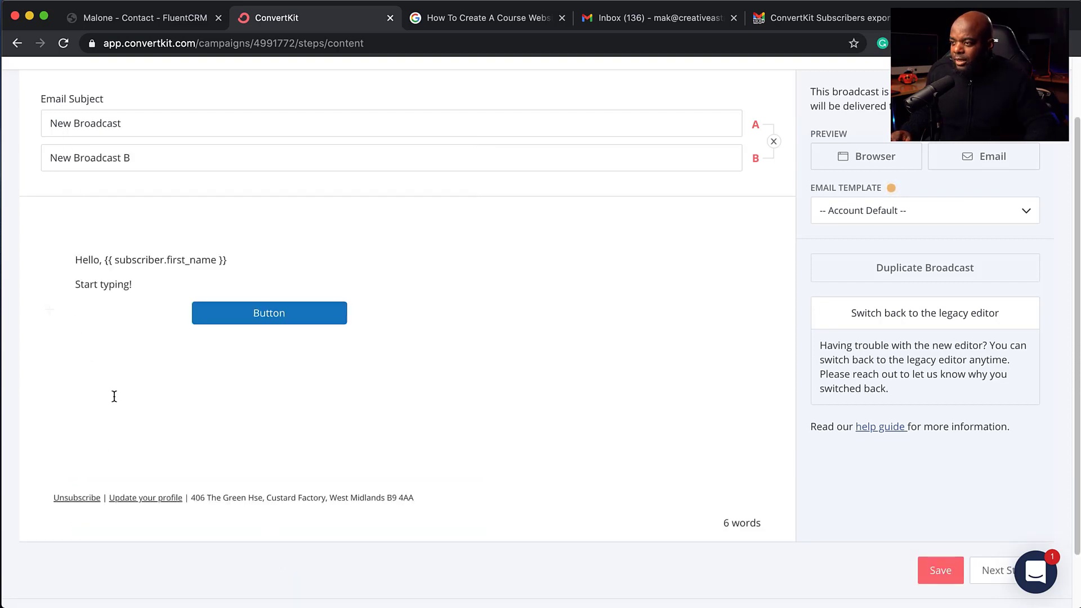
click(276, 313)
double_click(276, 312)
text(My Button)
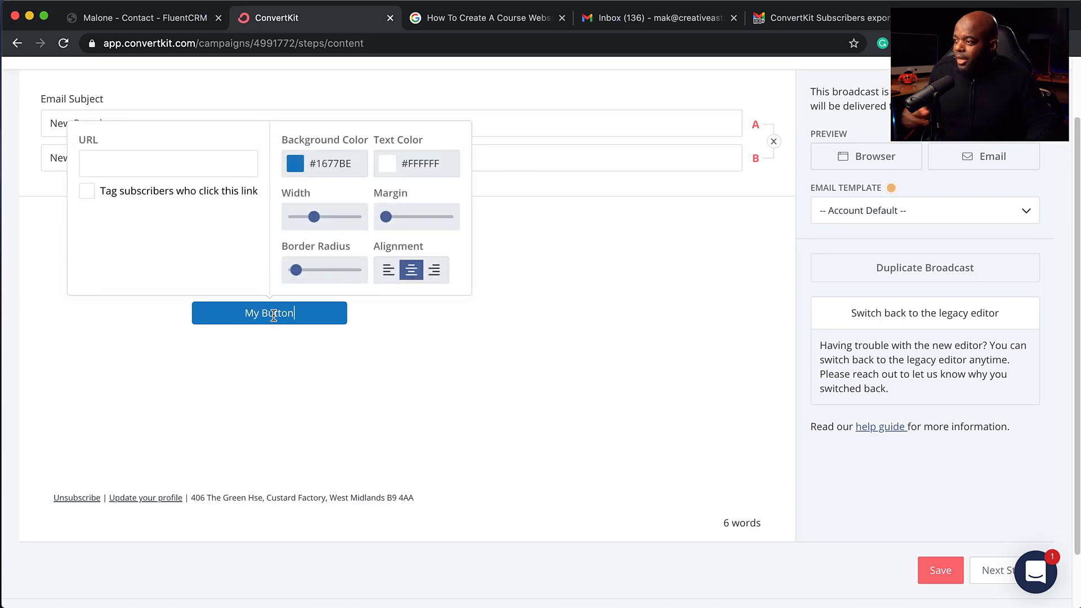
text(!)
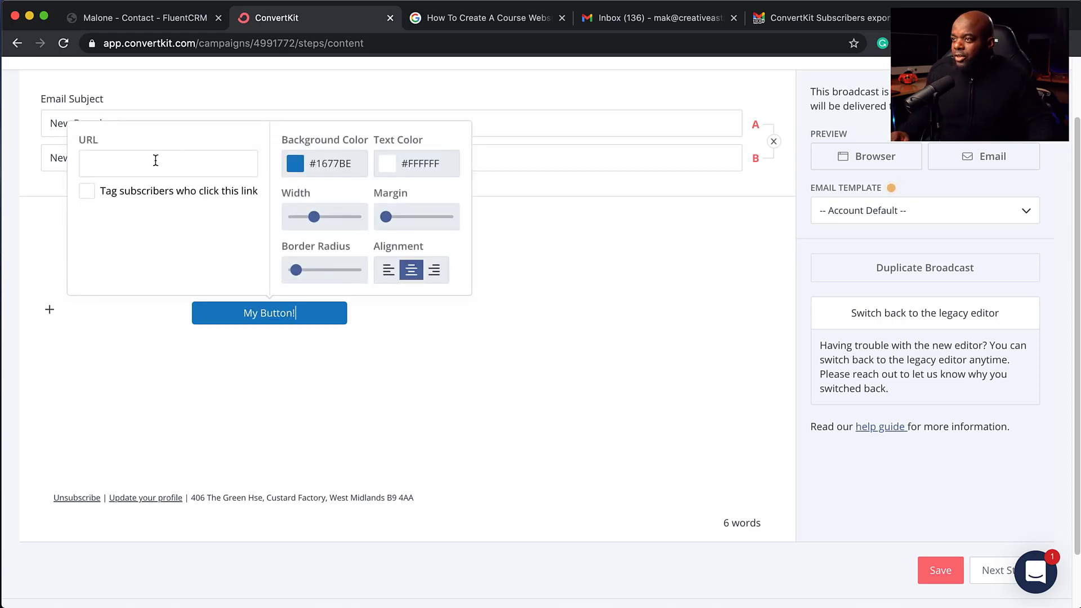
click(149, 163)
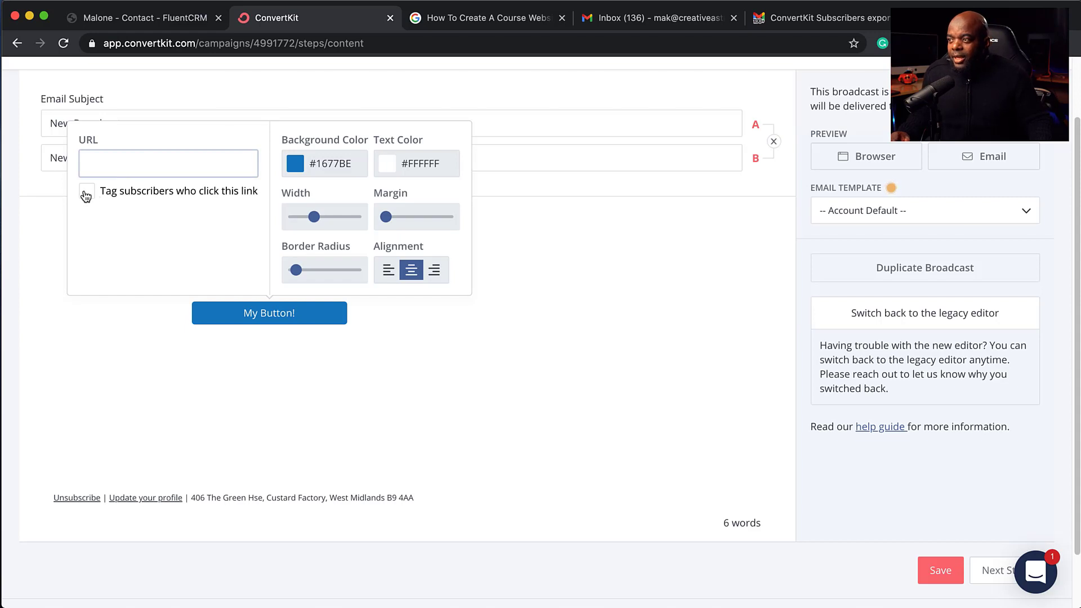
click(86, 193)
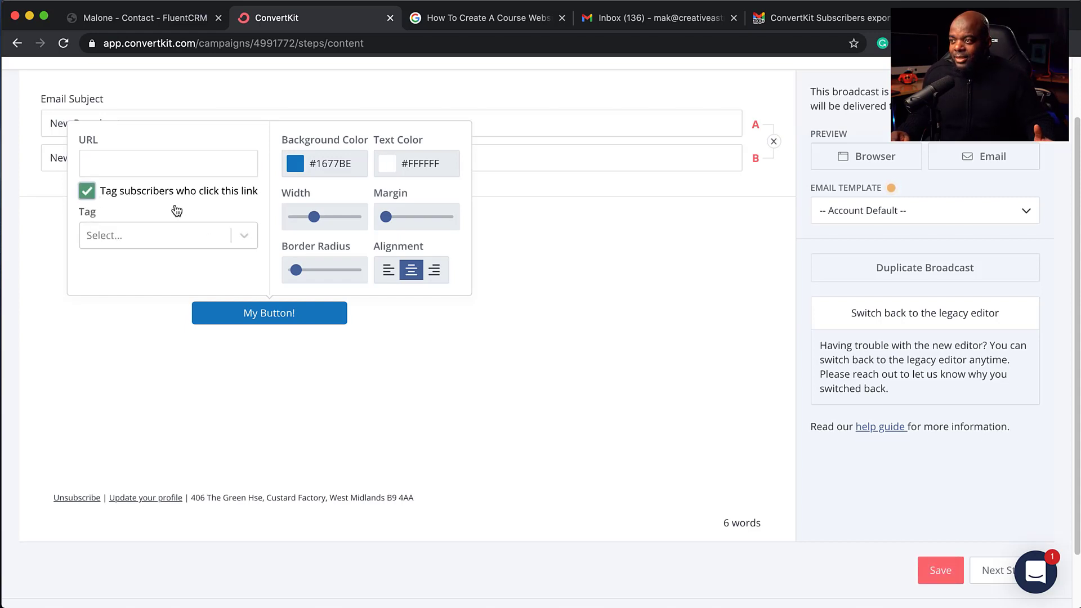
click(244, 237)
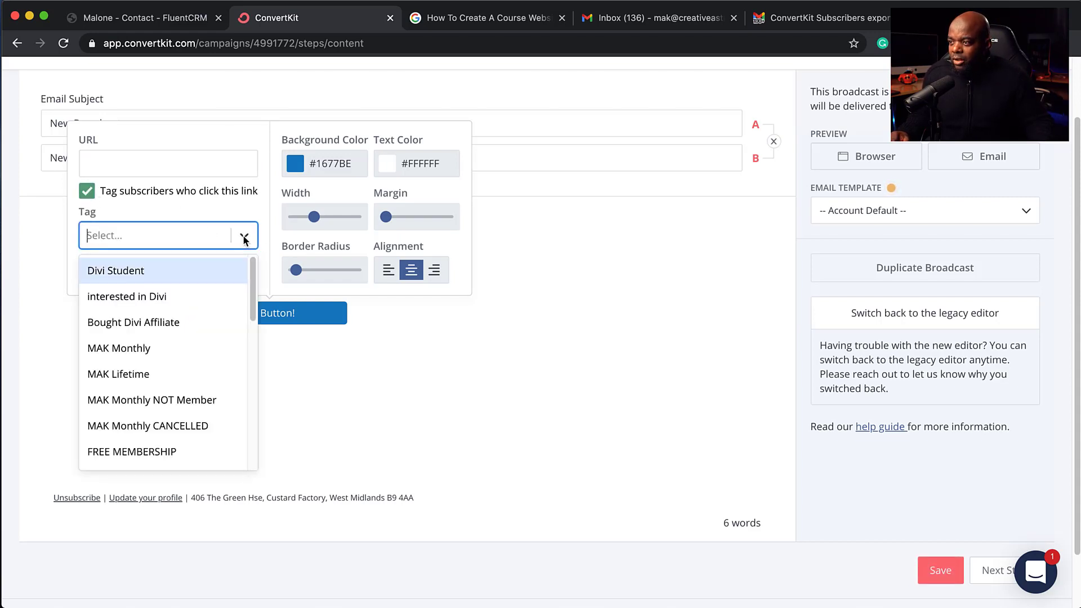
click(182, 300)
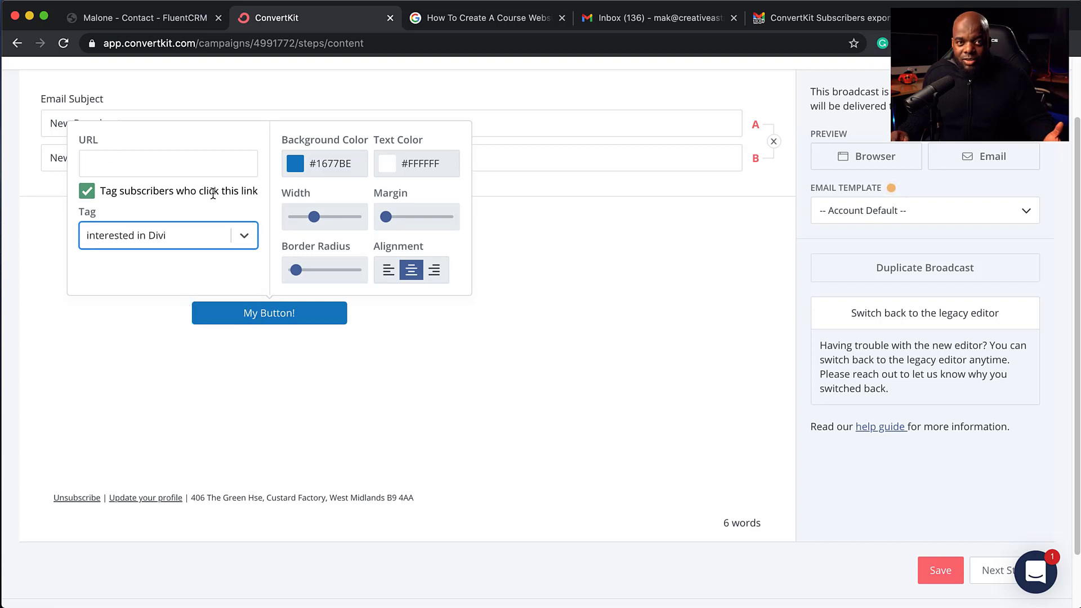
click(548, 265)
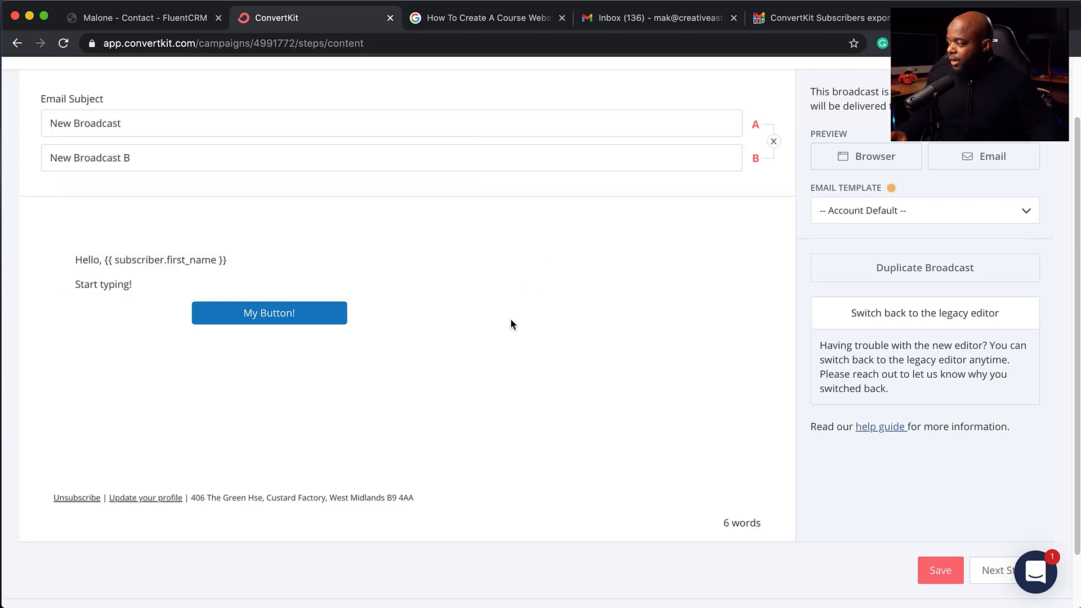
Step: Review the broadcast preview, then return to the FluentCRM contact profile
click(992, 573)
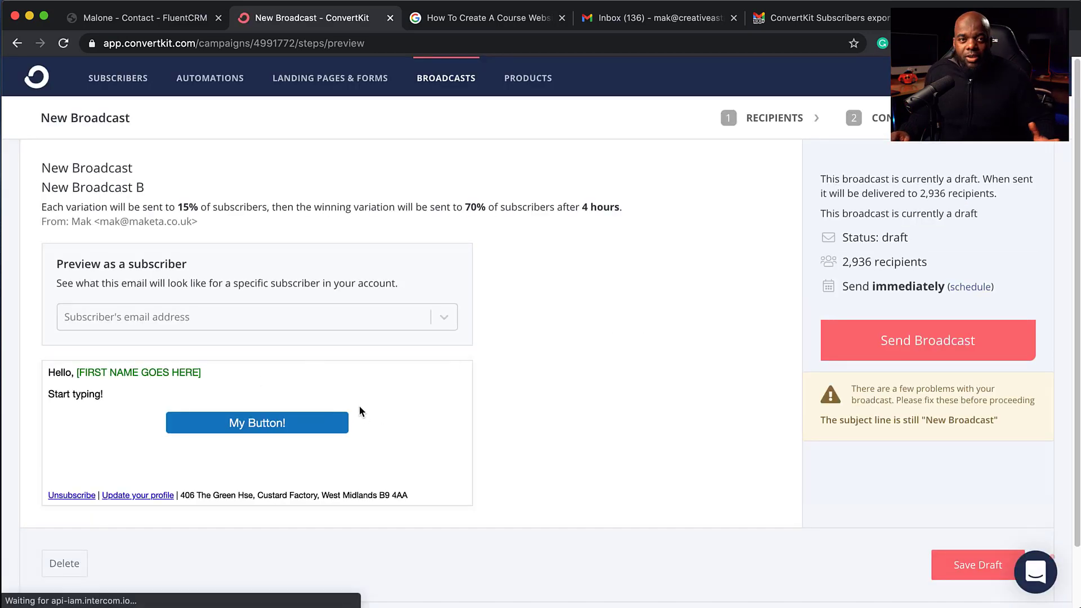
scroll(361, 399, down, 2)
scroll(361, 400, down, 1)
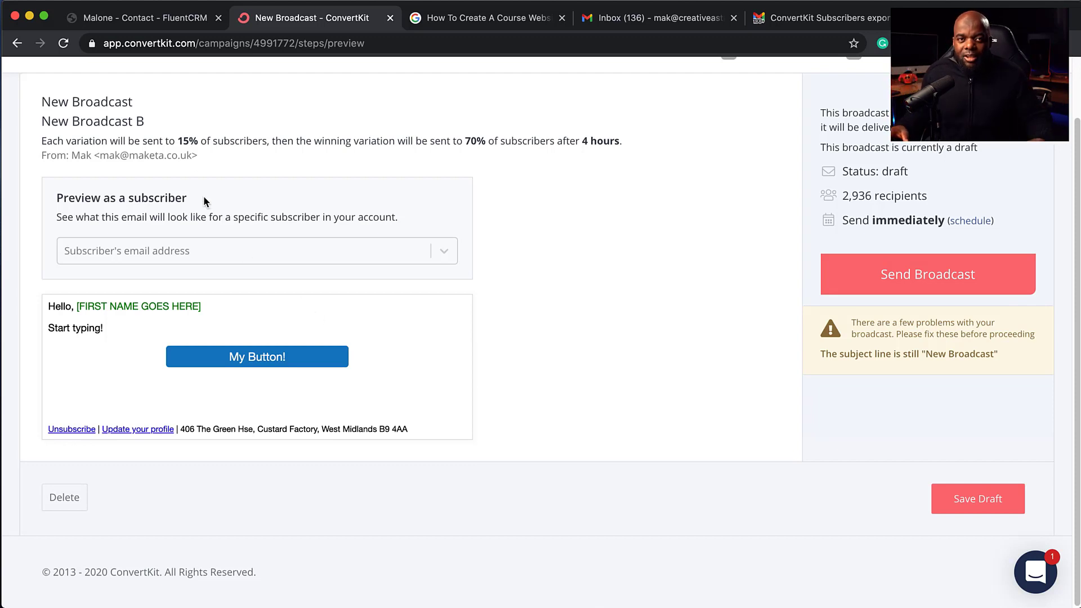
click(145, 20)
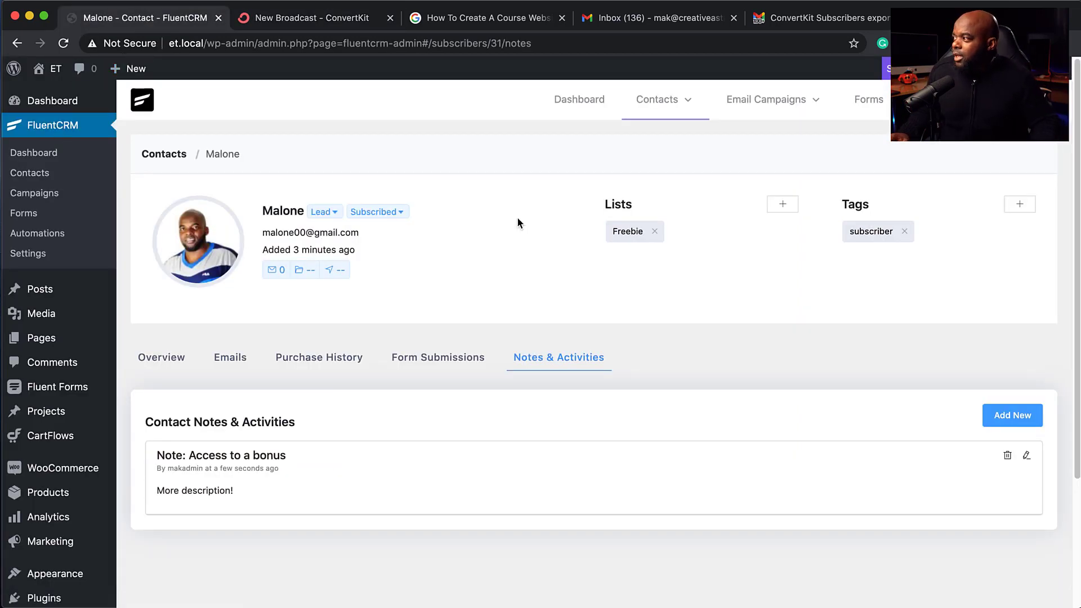
Step: From Email Campaigns, create a new campaign titled 'My New Email' and continue
mouse_move(799, 104)
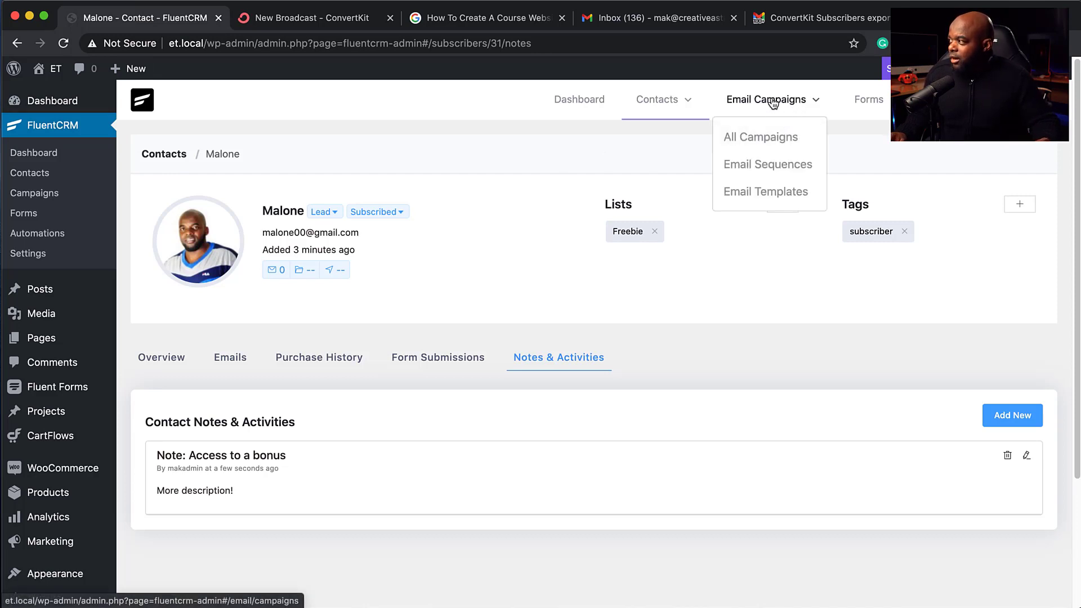
click(772, 103)
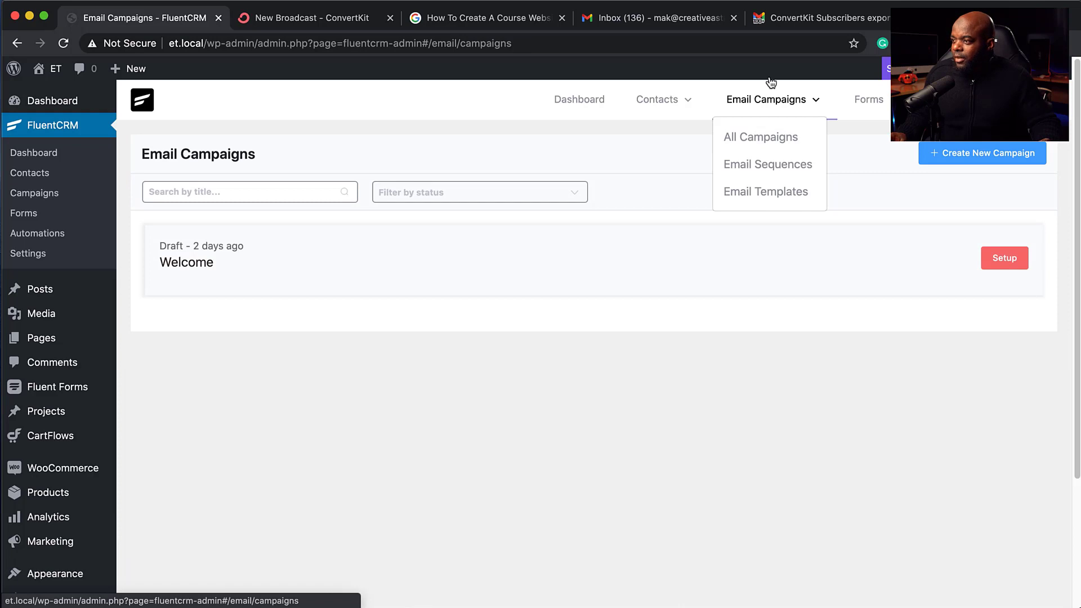
click(979, 160)
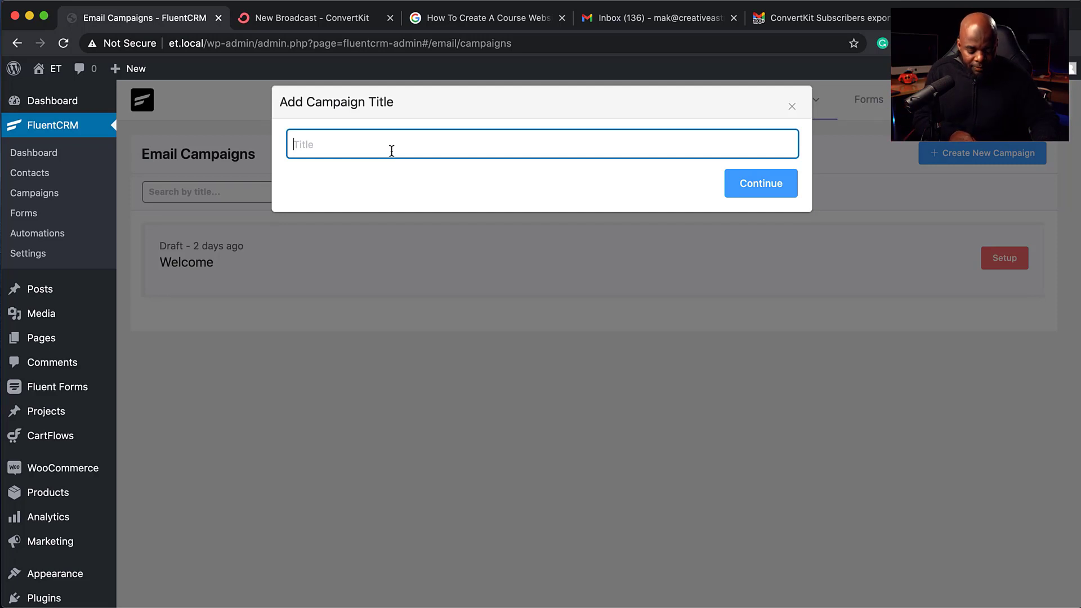
text(My New Email)
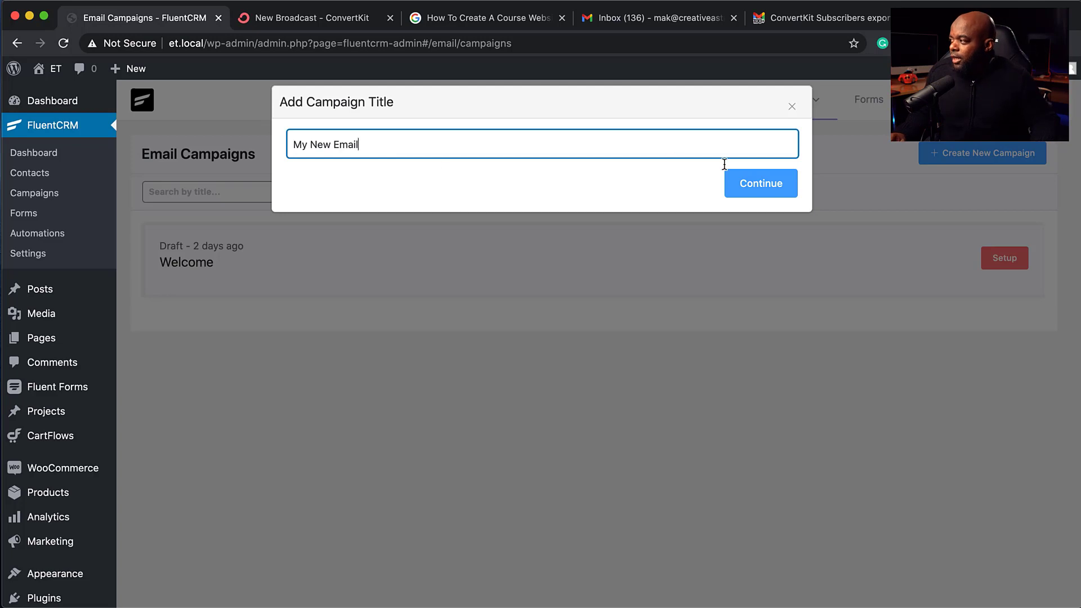
click(753, 192)
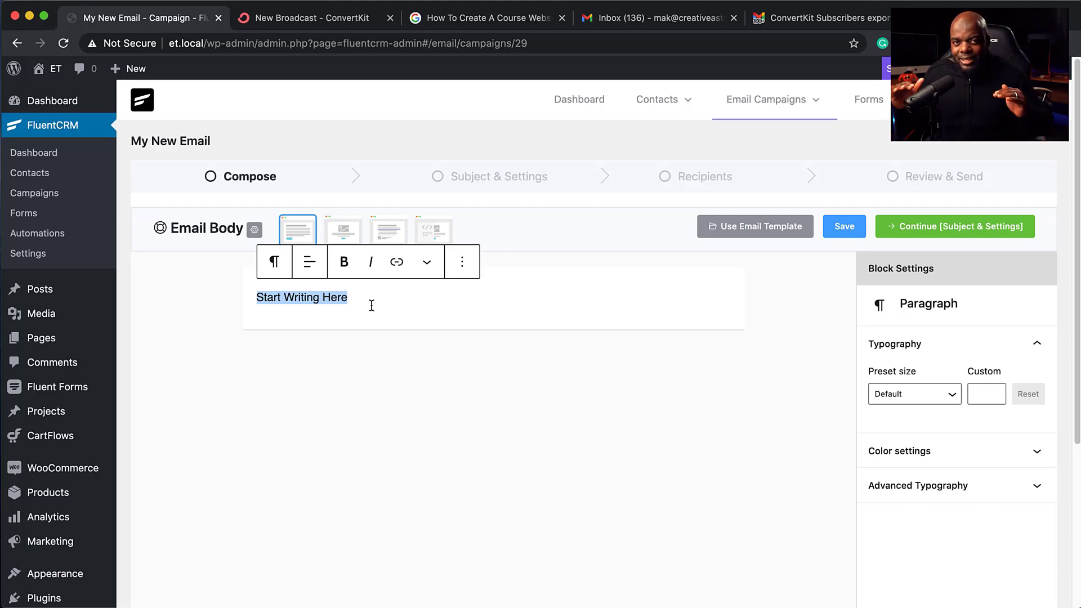
Step: Write 'Hello, {{contact.first_name}}' and 'My email message' lines, ending on an empty paragraph
text(Hel)
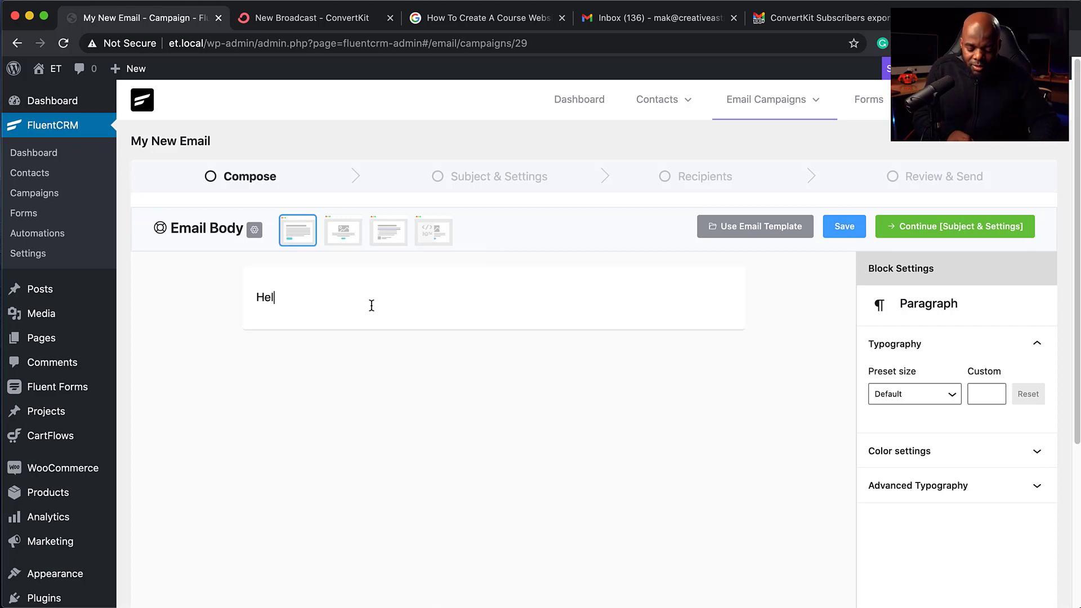
text(lo, )
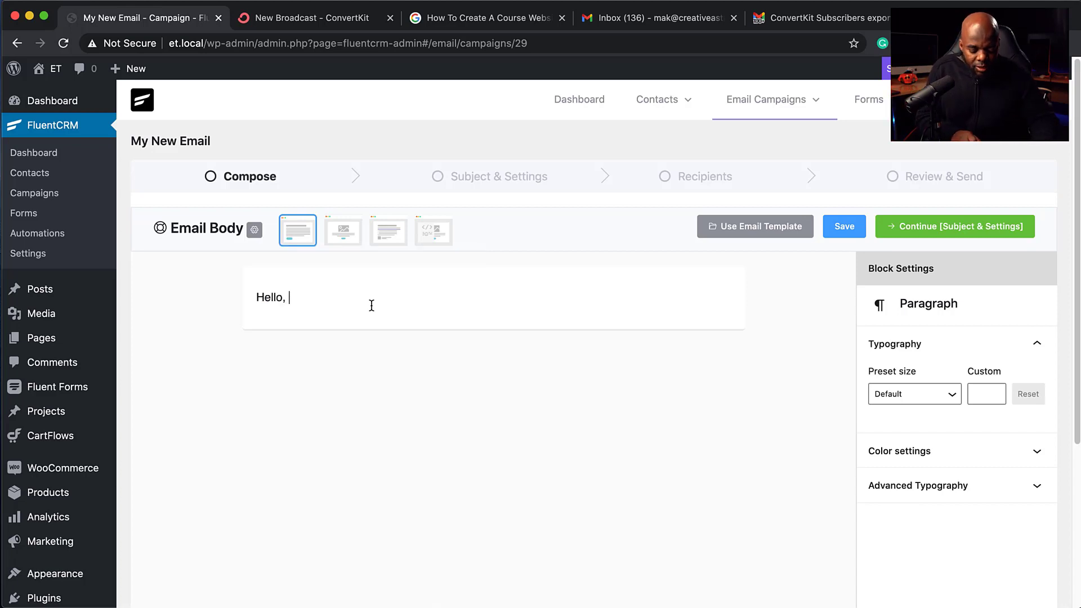
text(@)
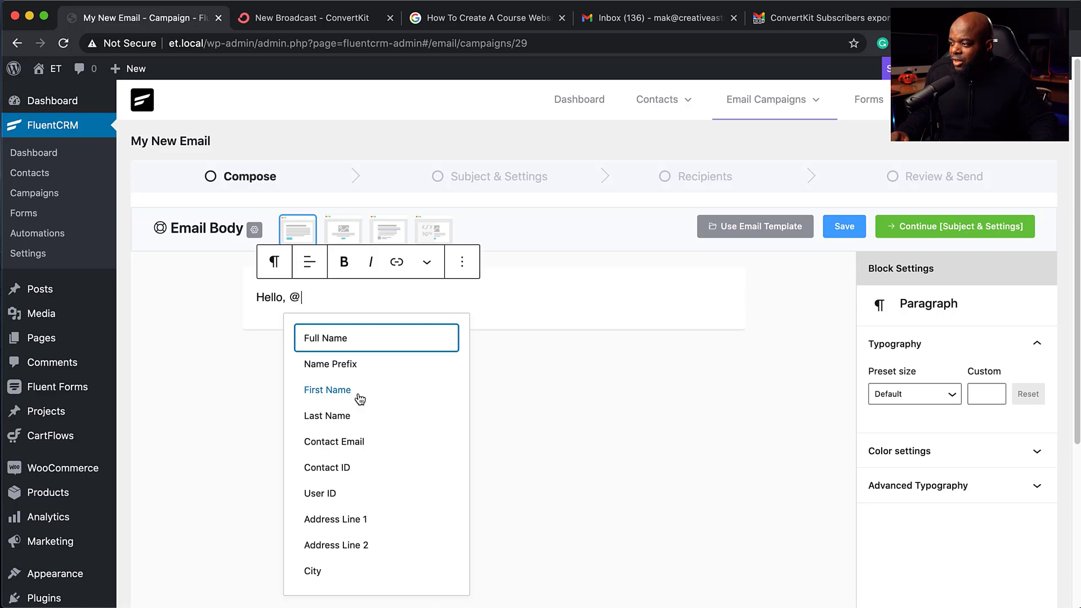
click(328, 390)
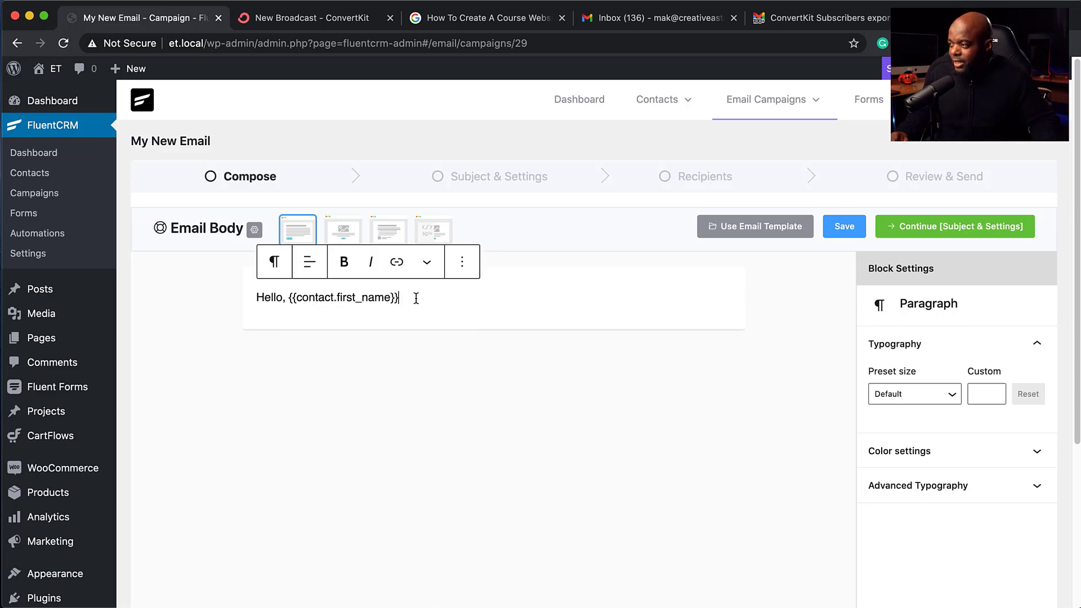
key(Return)
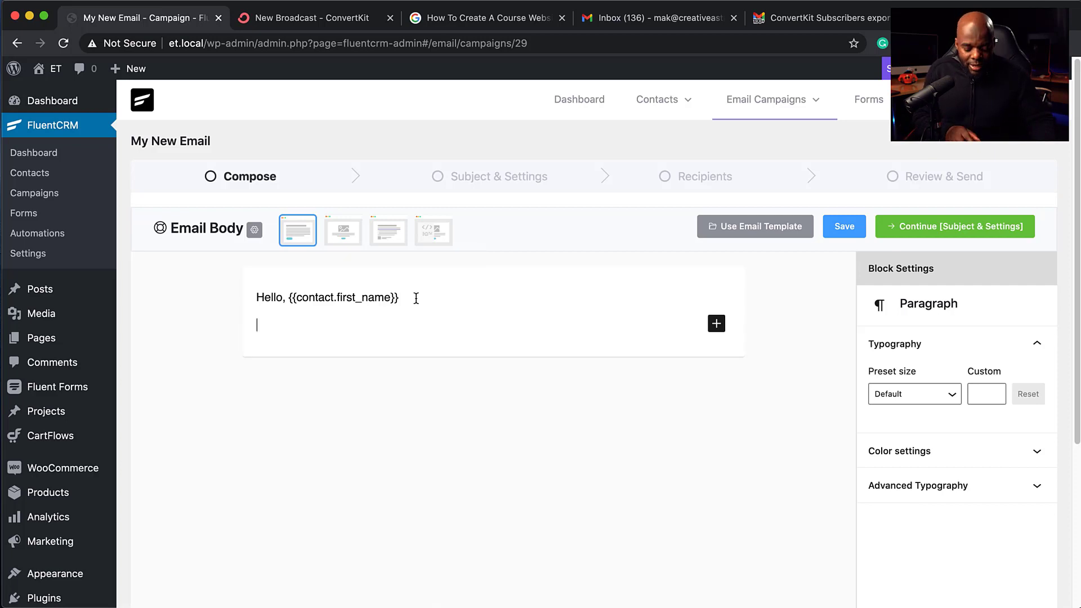
text(My ema)
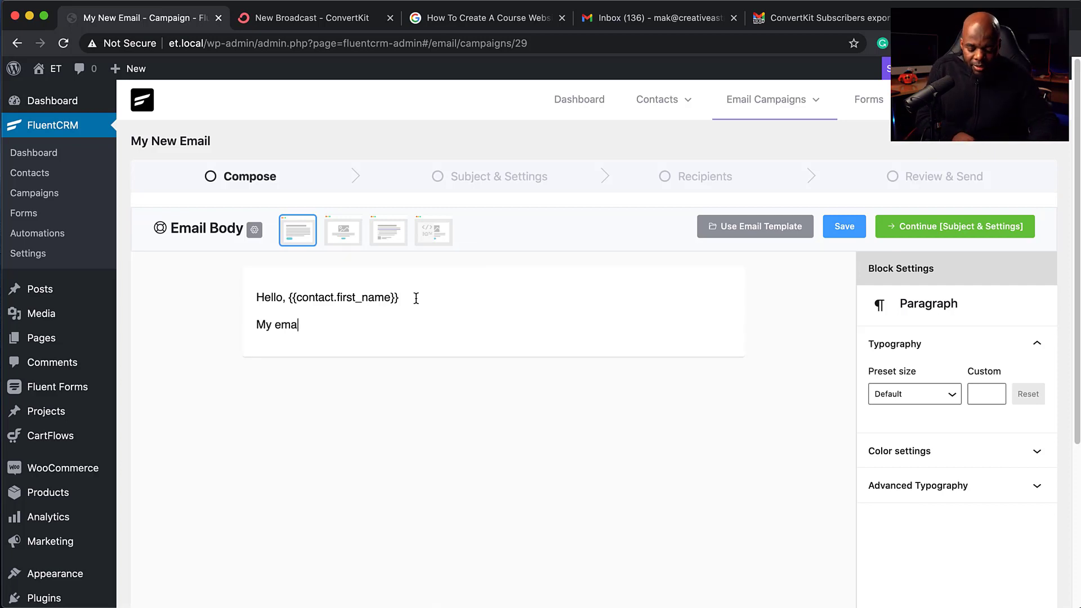
text(il me)
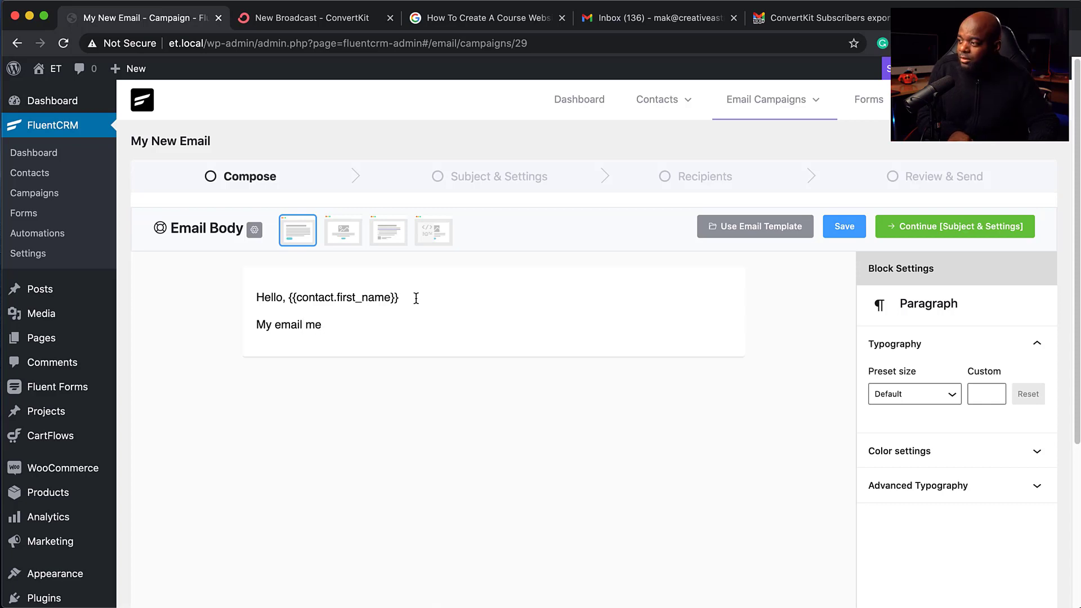
text(ssage!)
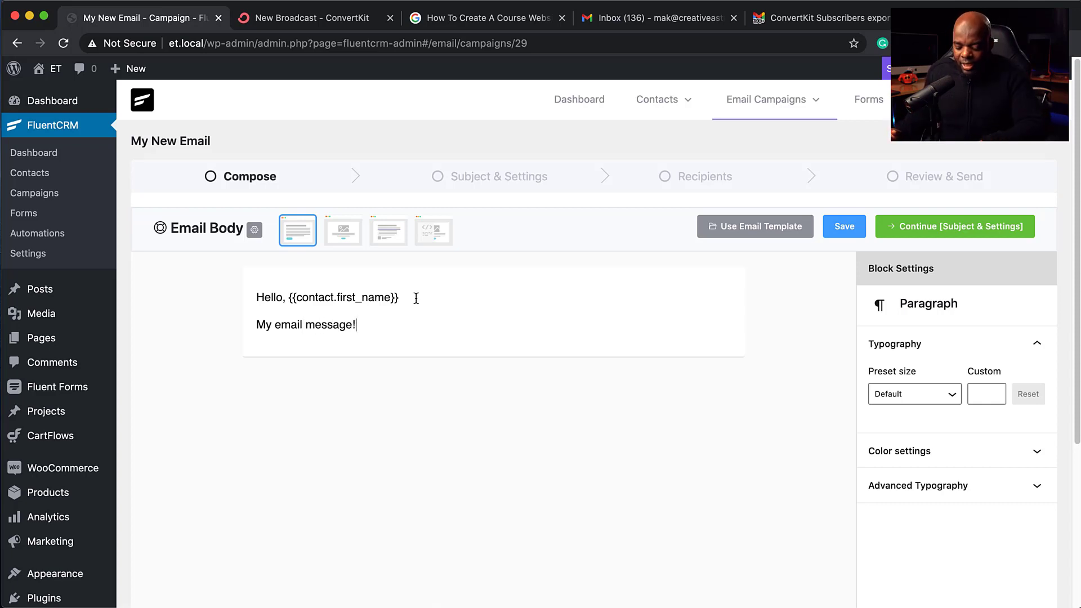
key(Return)
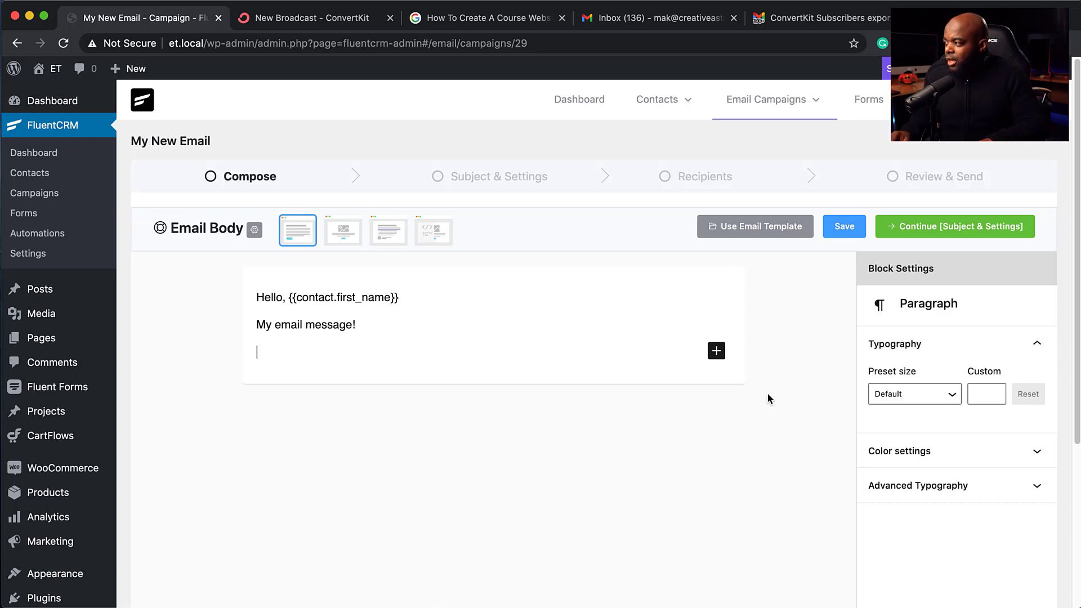
Step: Type / on the empty line to list insertable blocks from Image to Verse
click(720, 355)
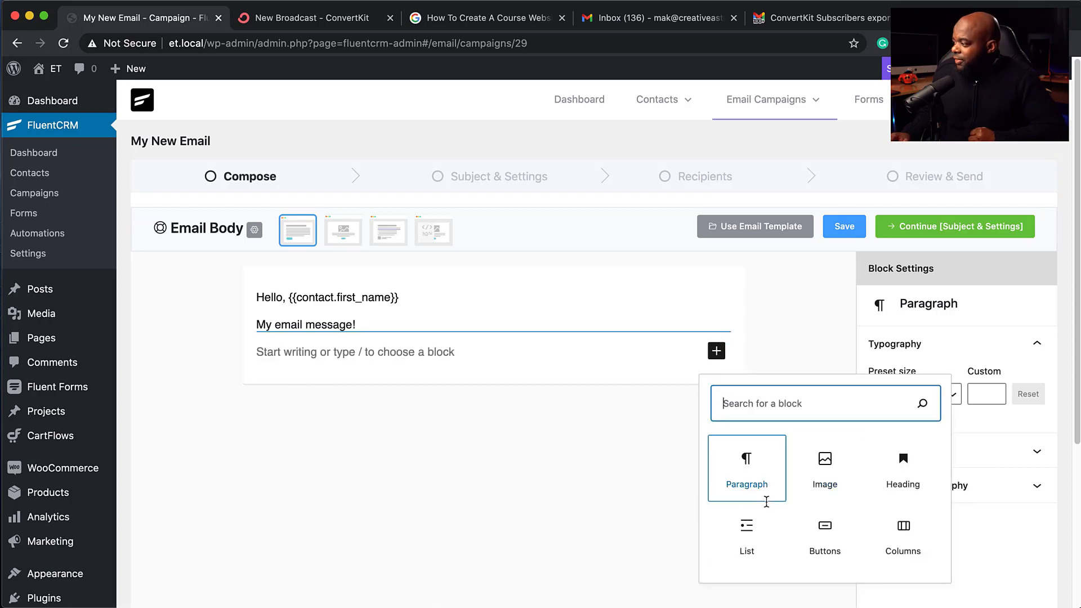
scroll(768, 507, down, 3)
scroll(768, 506, down, 2)
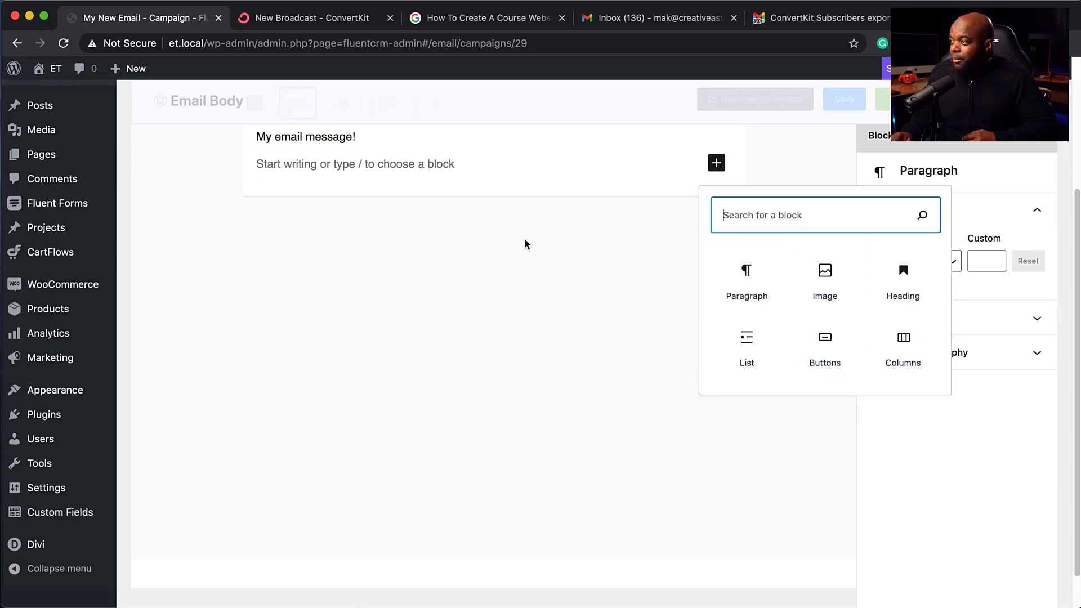
click(462, 164)
scroll(459, 170, up, 3)
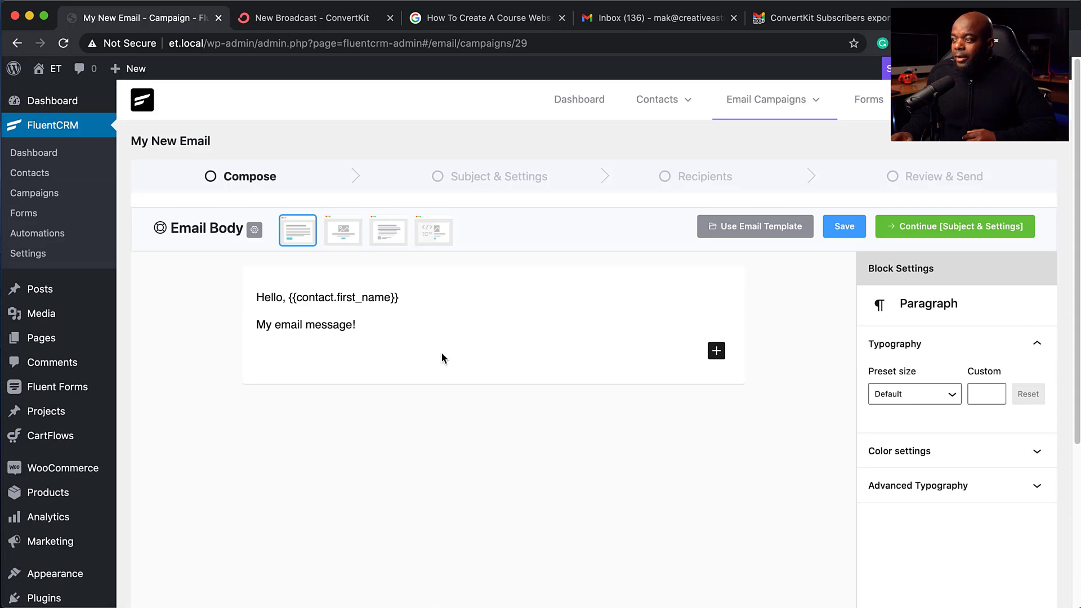
text(/)
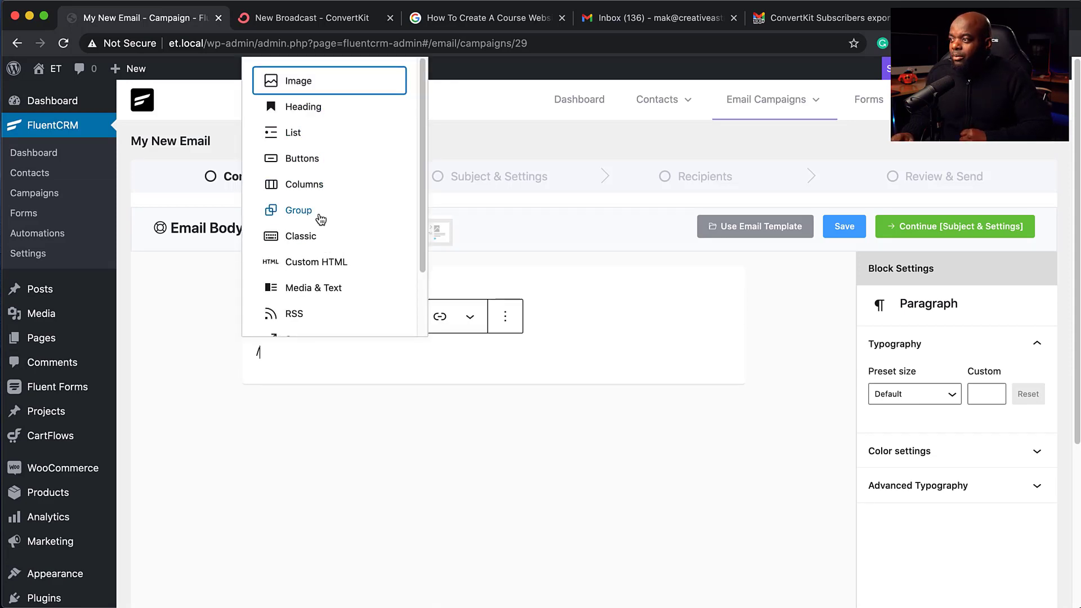
scroll(326, 249, down, 3)
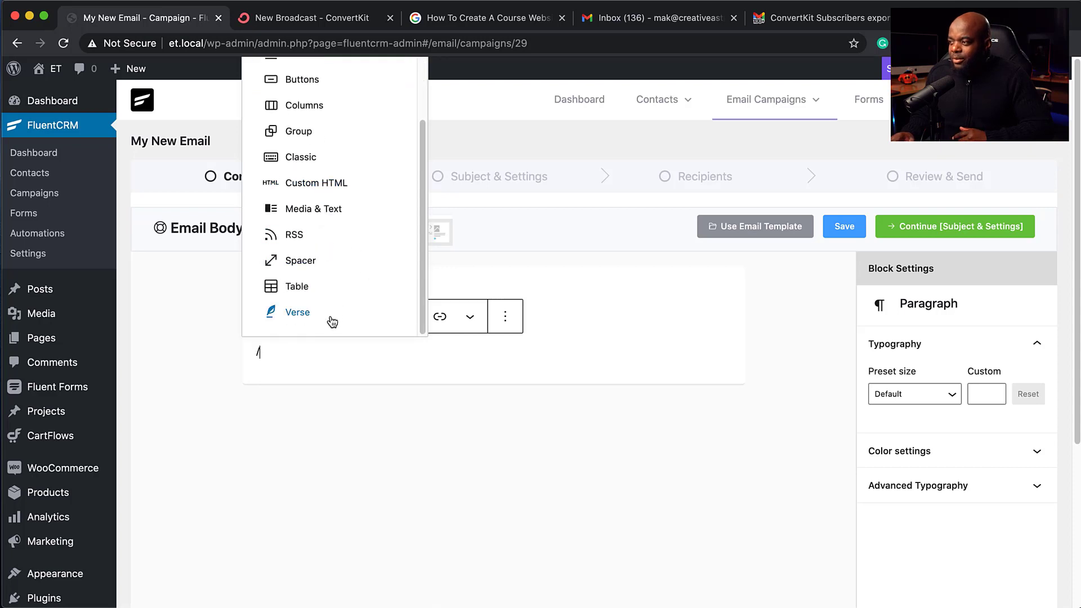
scroll(338, 313, up, 3)
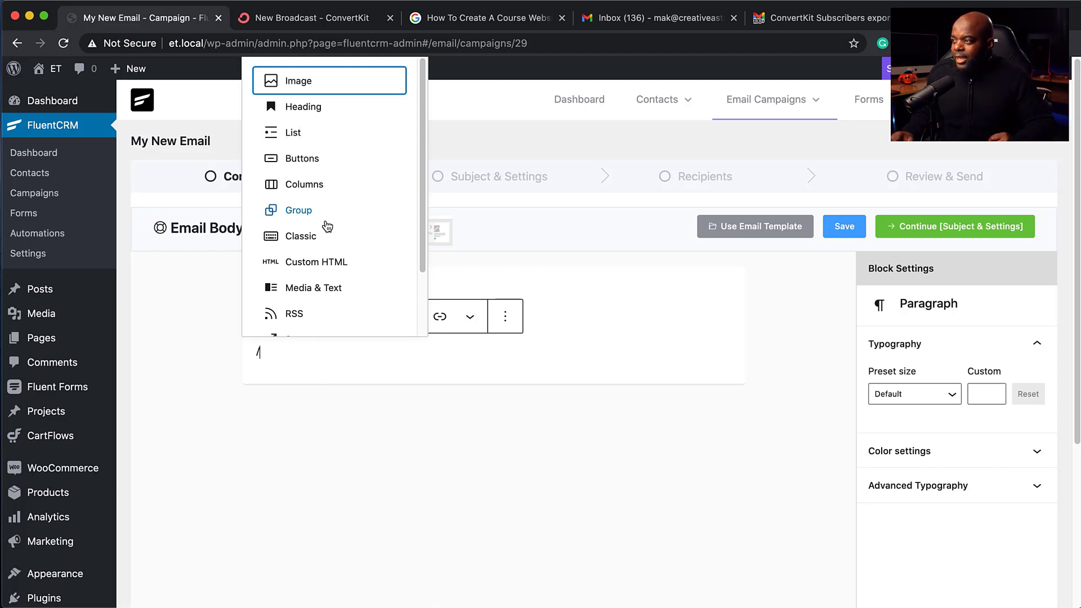
Step: Insert a 'My Button!' button with a border radius of 3
click(311, 160)
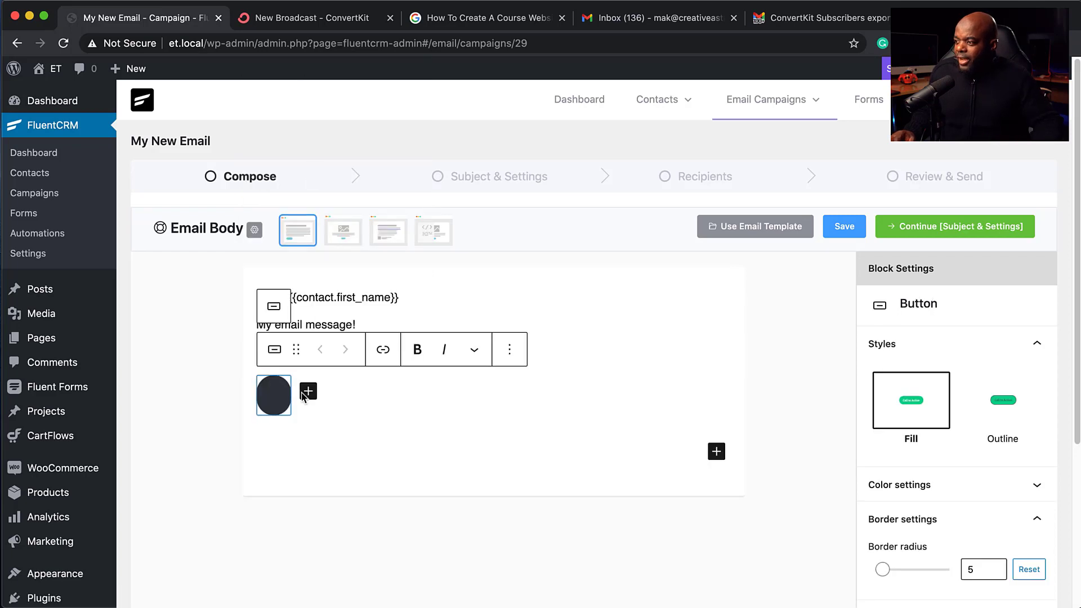
text(M)
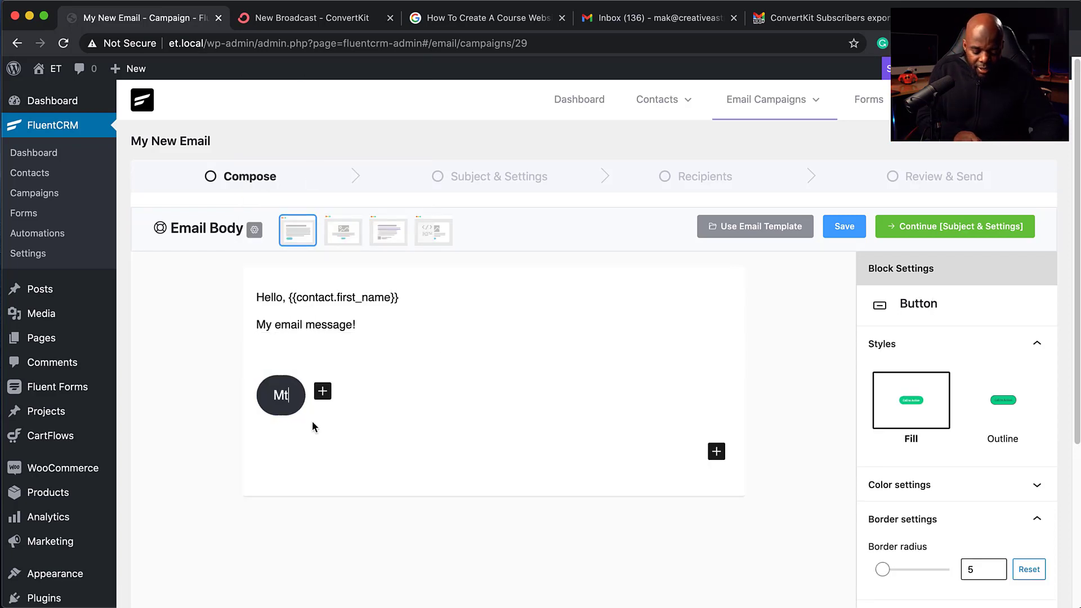
text(y Button!)
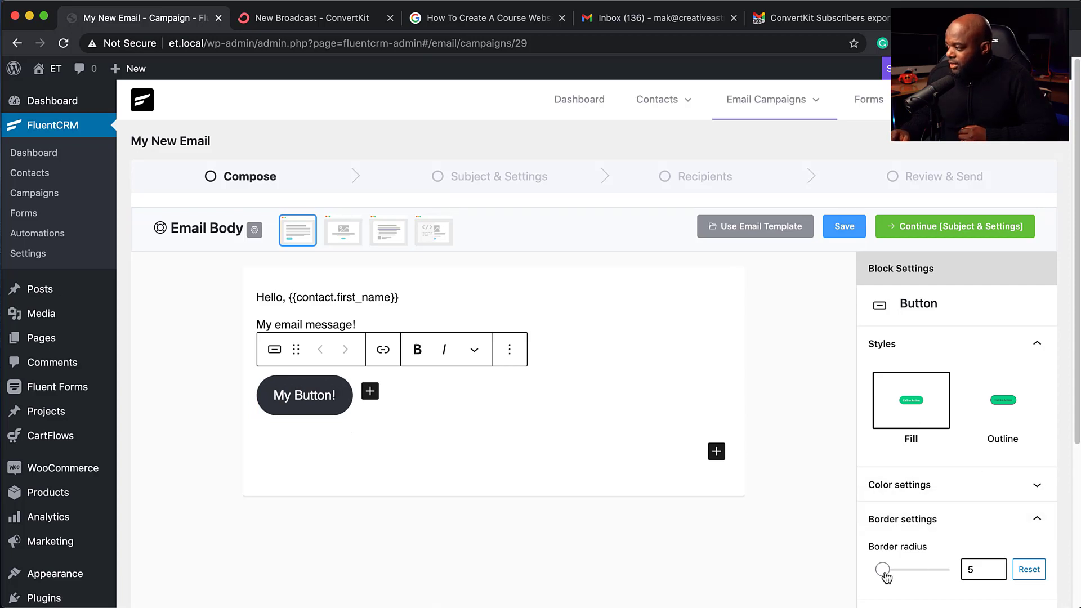
drag(885, 574, 844, 579)
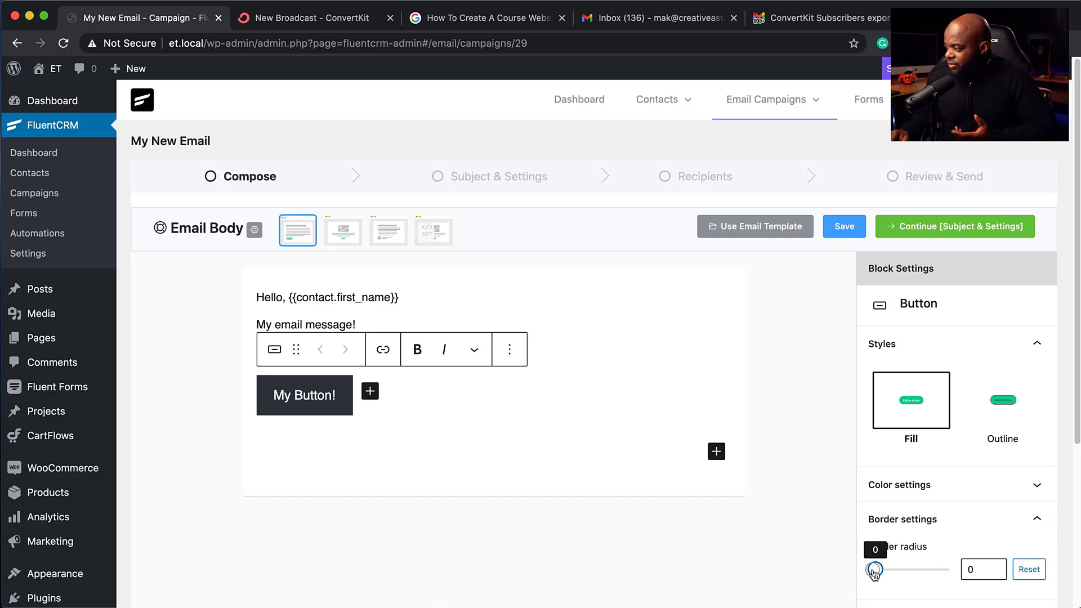
drag(883, 573, 885, 573)
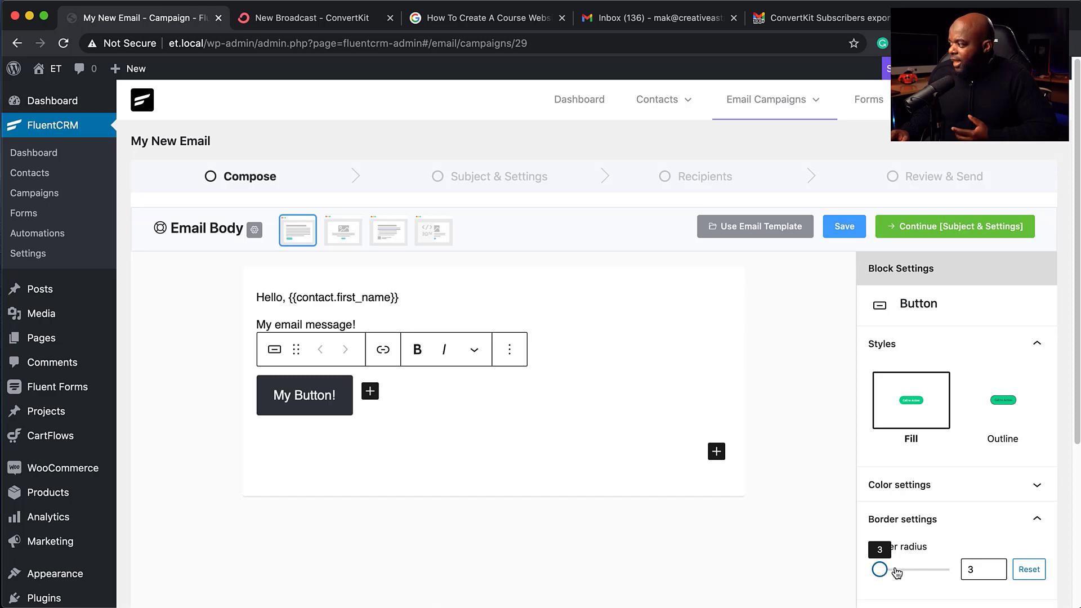
Step: Give the button a #3e92b5 blue background and keep the Fill style
click(955, 490)
scroll(956, 506, down, 3)
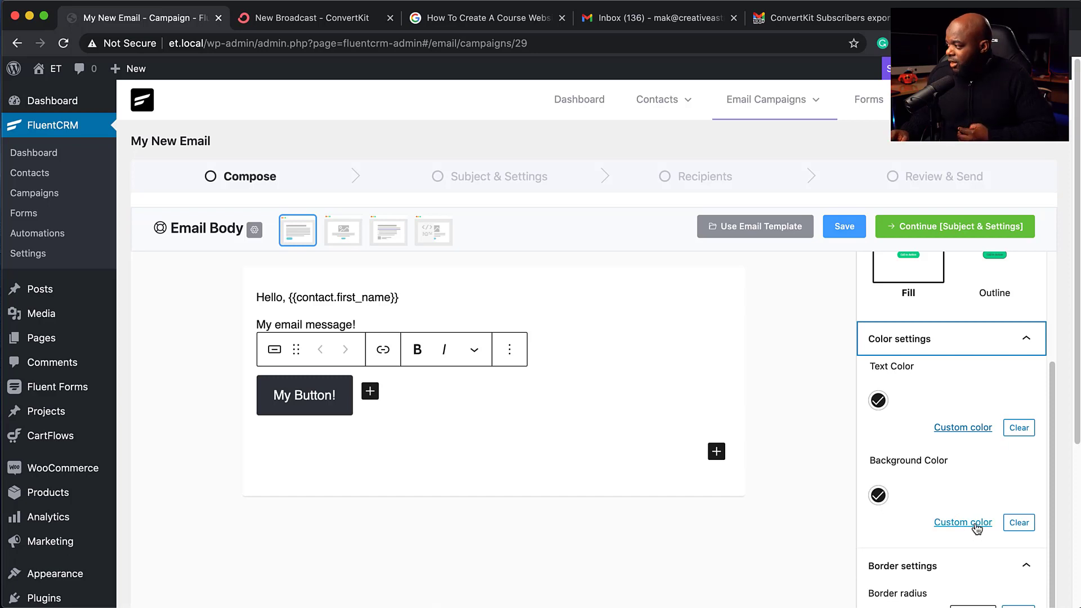
click(976, 523)
click(903, 338)
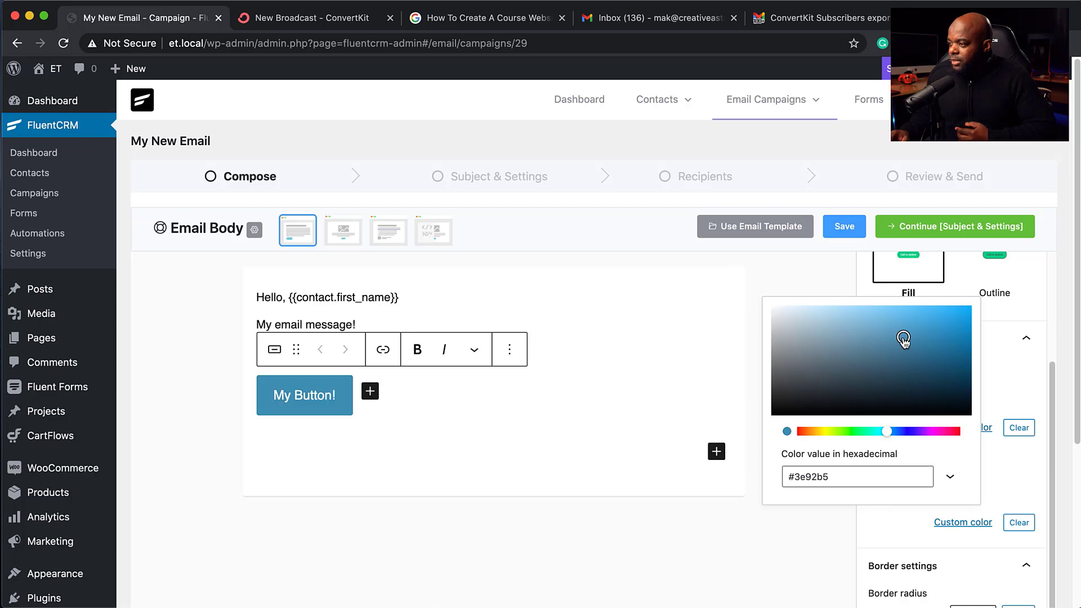
click(837, 277)
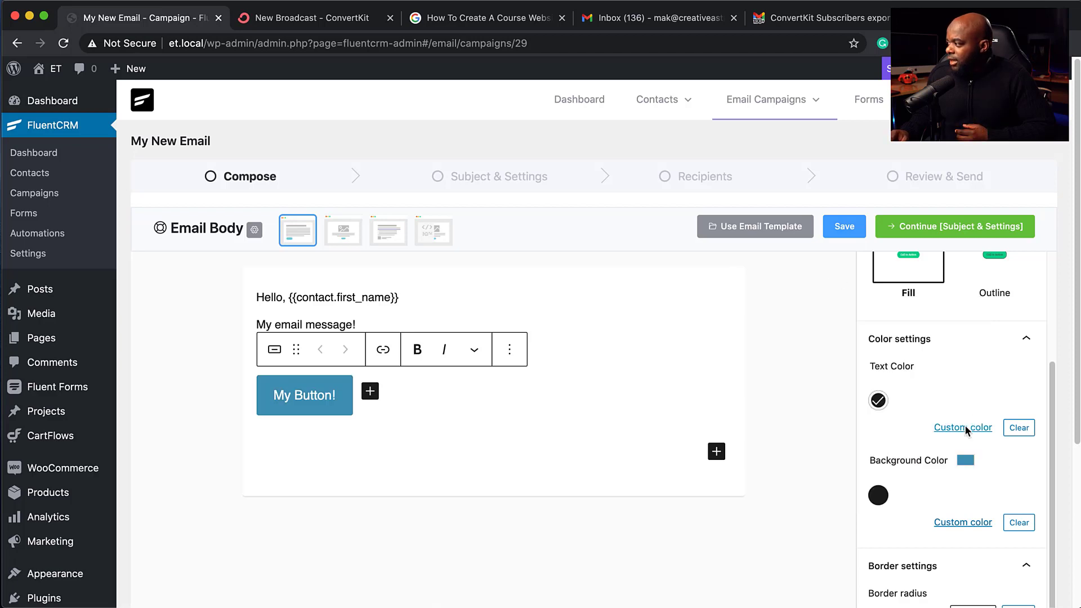
click(878, 400)
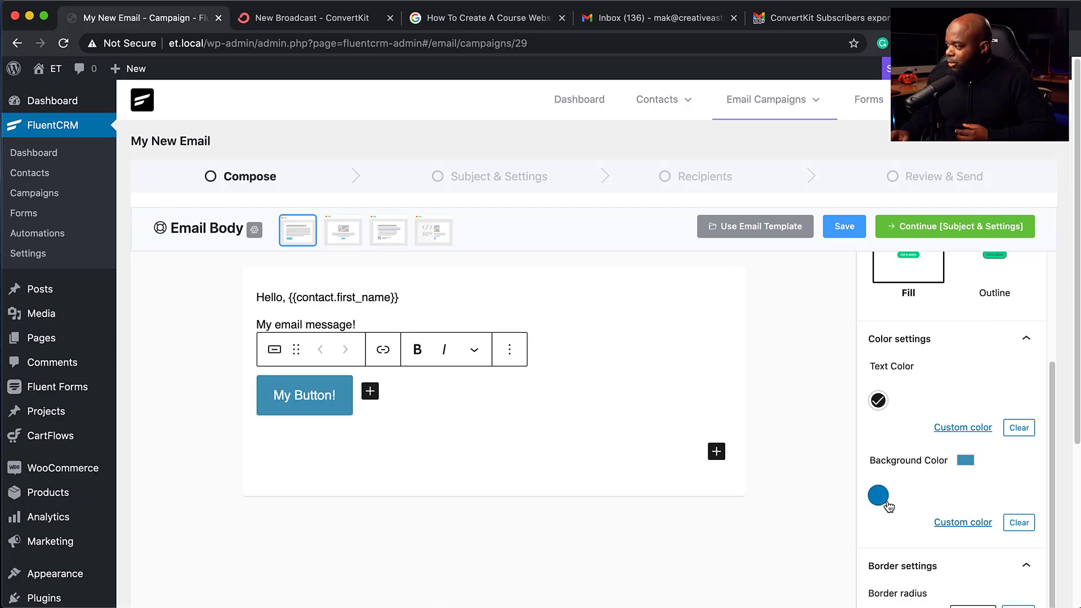
scroll(927, 535, down, 1)
scroll(927, 535, up, 3)
click(999, 406)
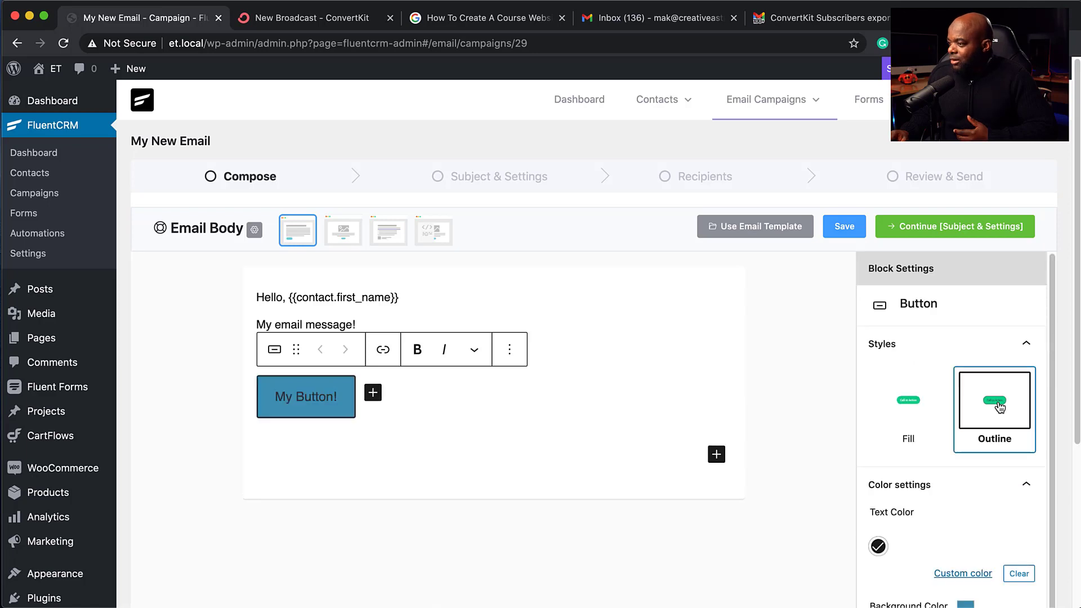
click(907, 417)
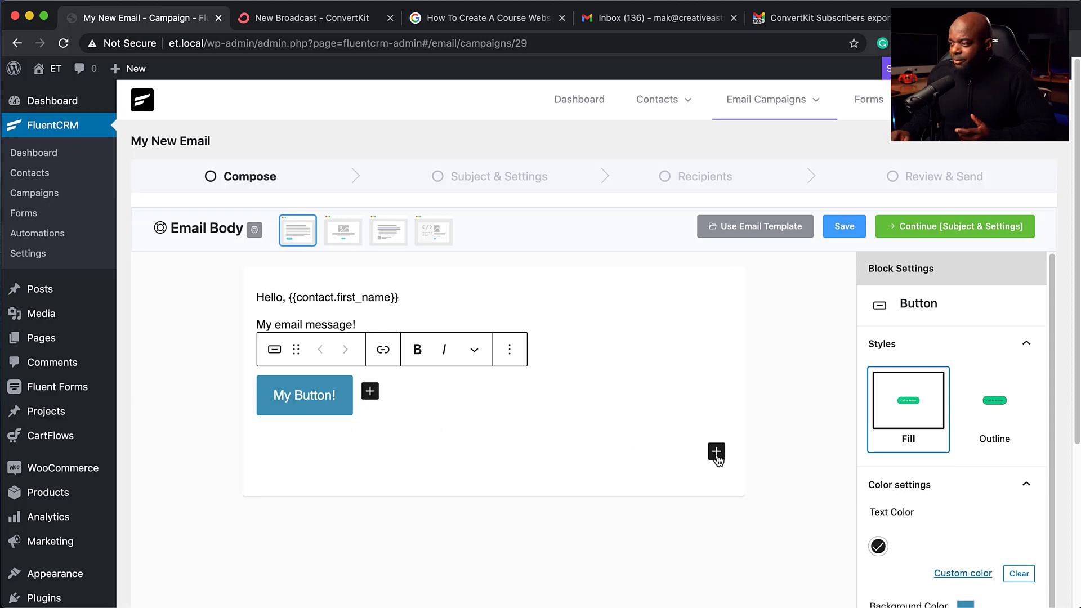
Step: Delete the extra empty second button and insert an Image block below
click(370, 391)
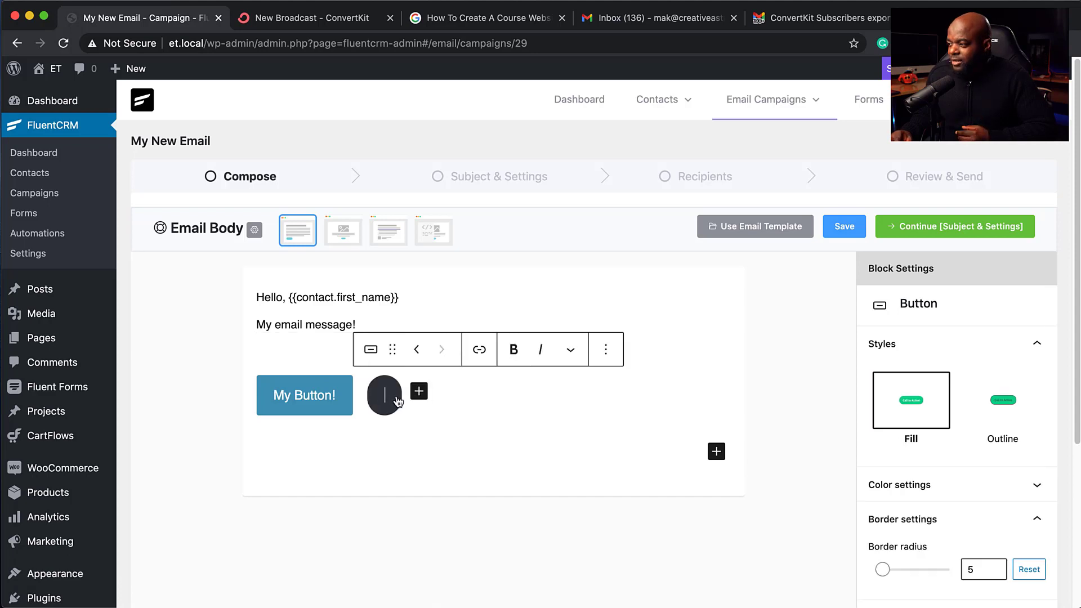
key(Escape)
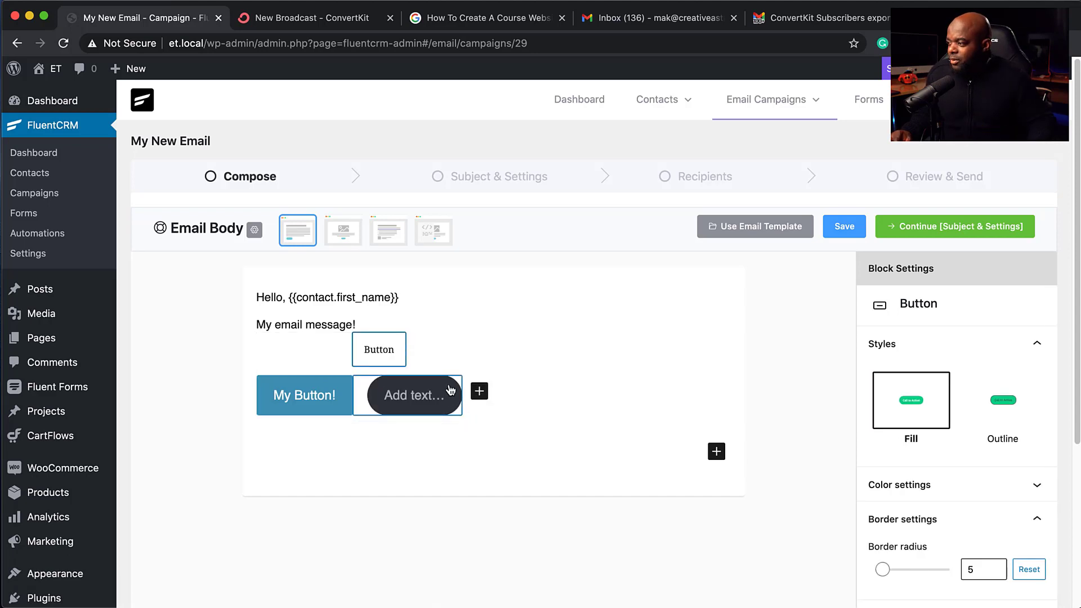
click(606, 350)
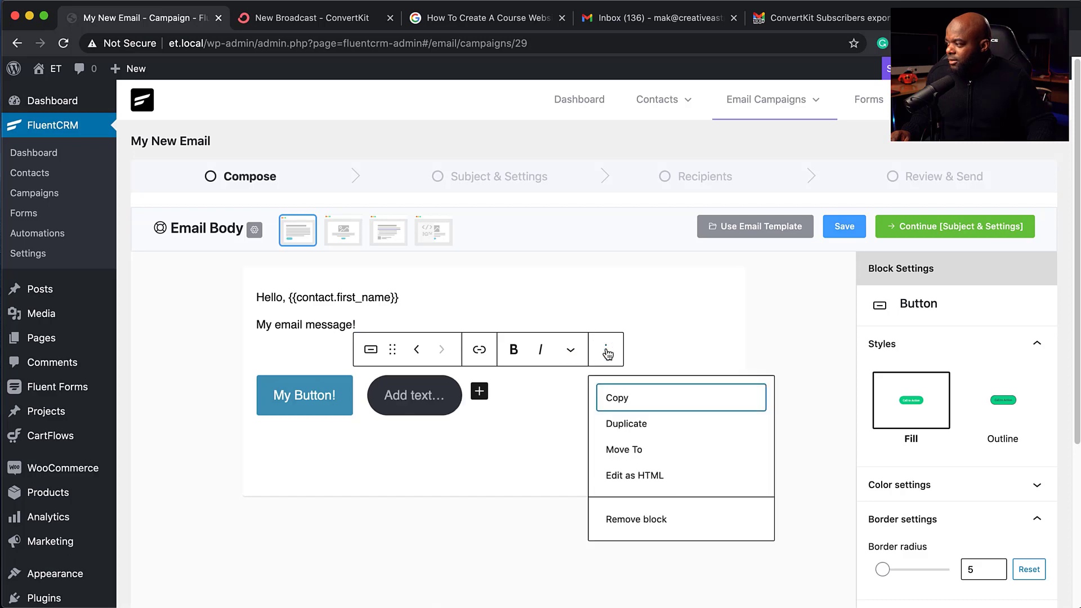
click(635, 519)
click(717, 452)
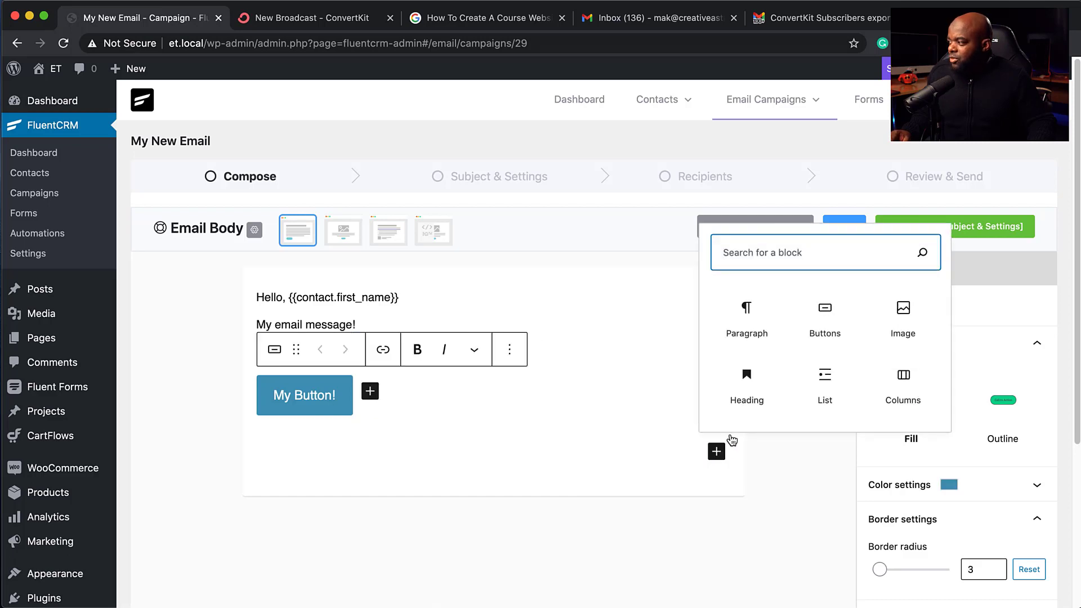
click(903, 315)
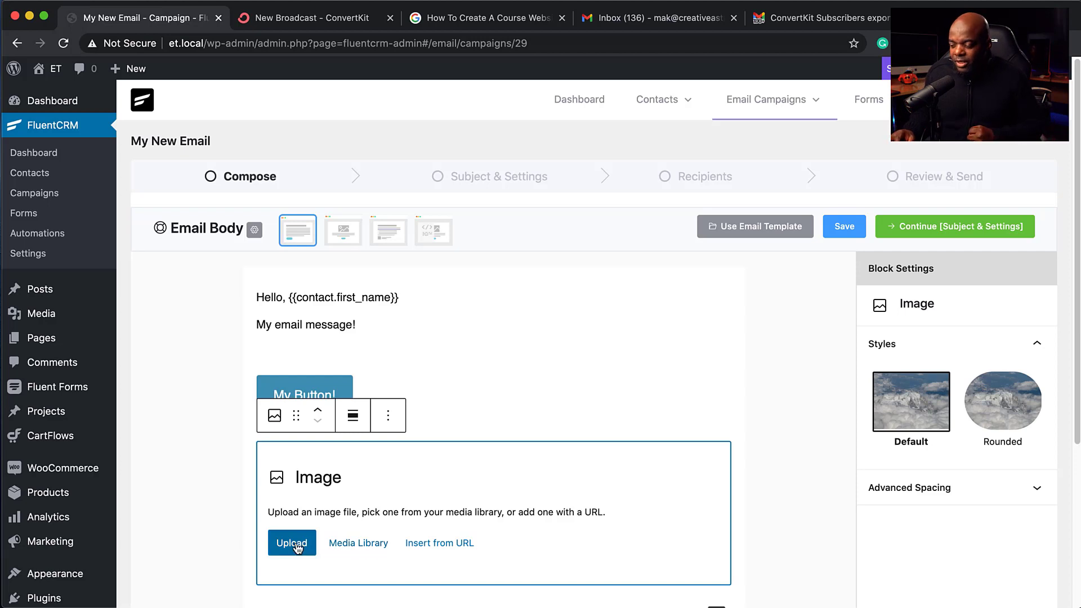
Step: Insert the bread dough photo from the media library and narrow it
click(357, 544)
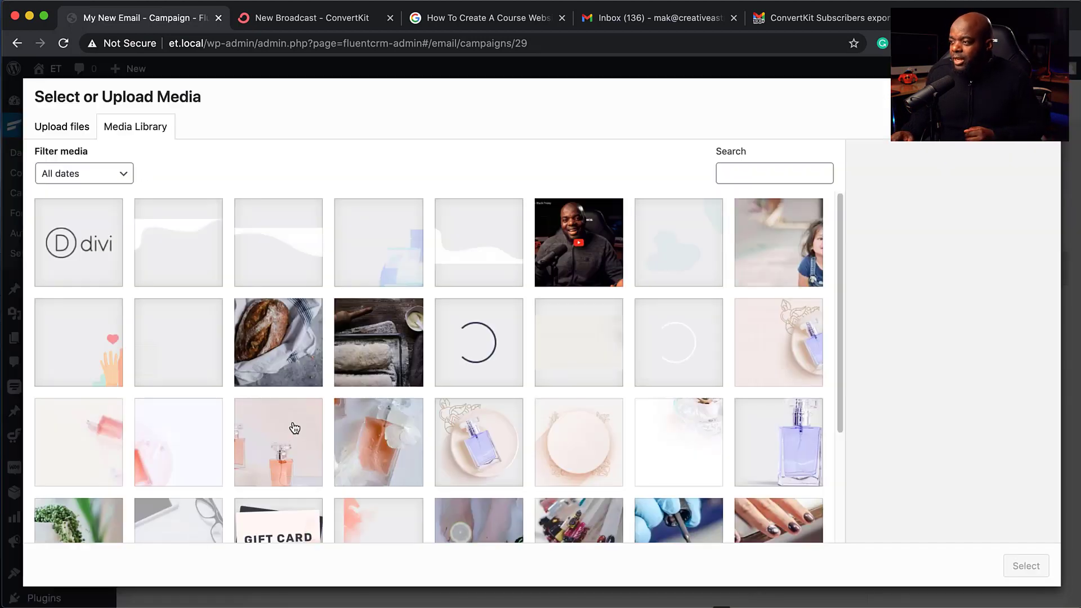
click(360, 365)
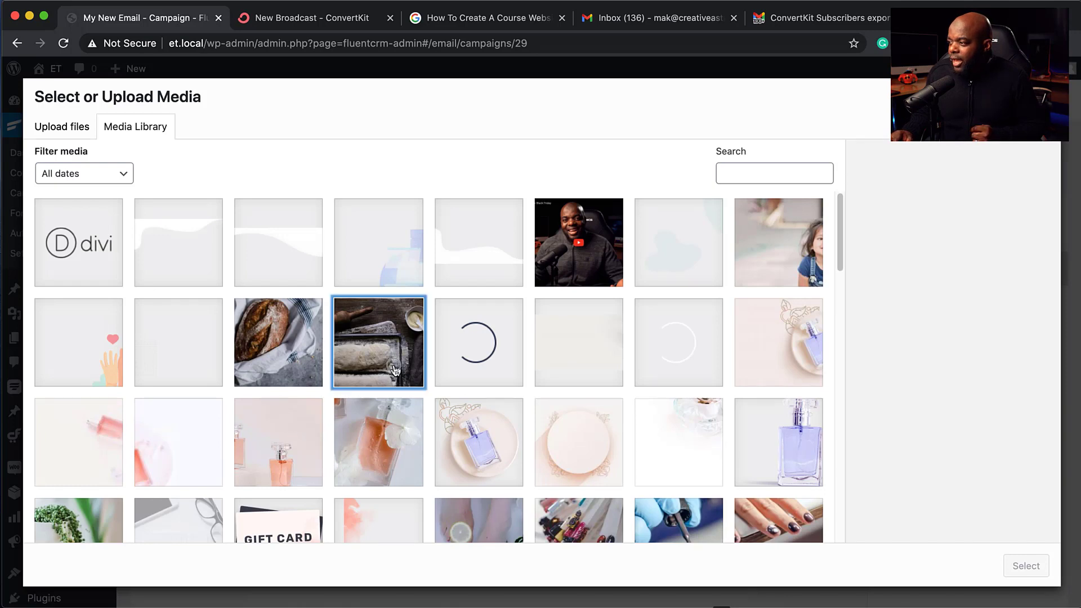
click(1025, 566)
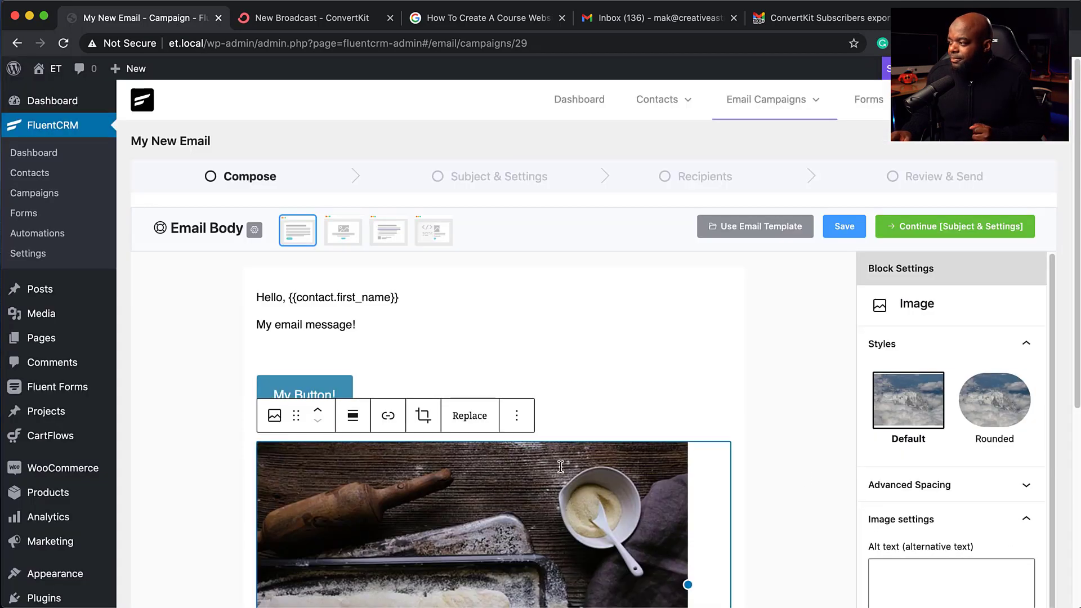
scroll(619, 444, down, 5)
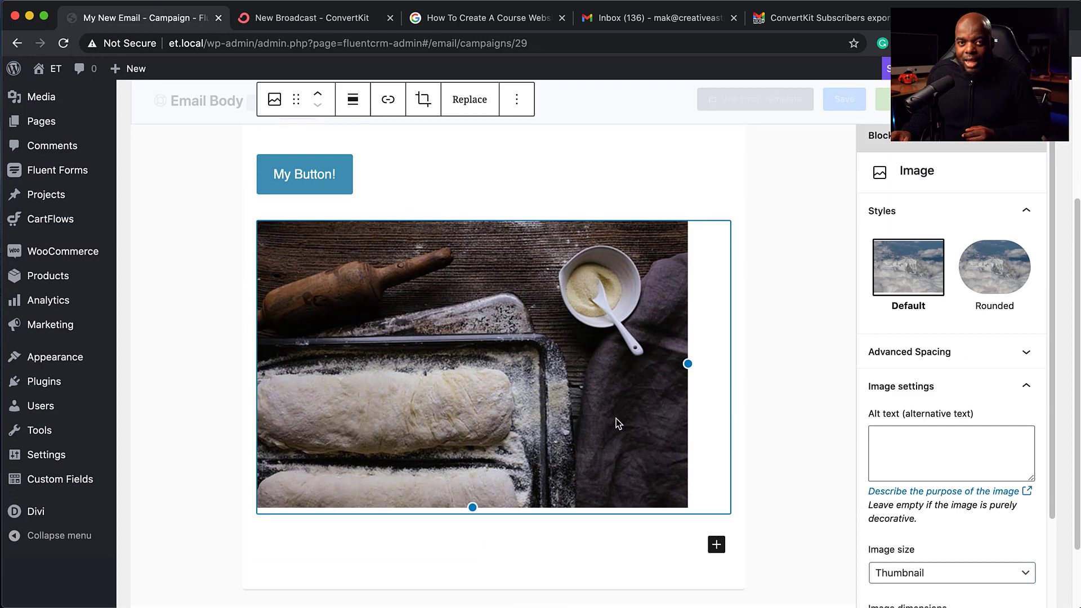
drag(687, 363, 622, 369)
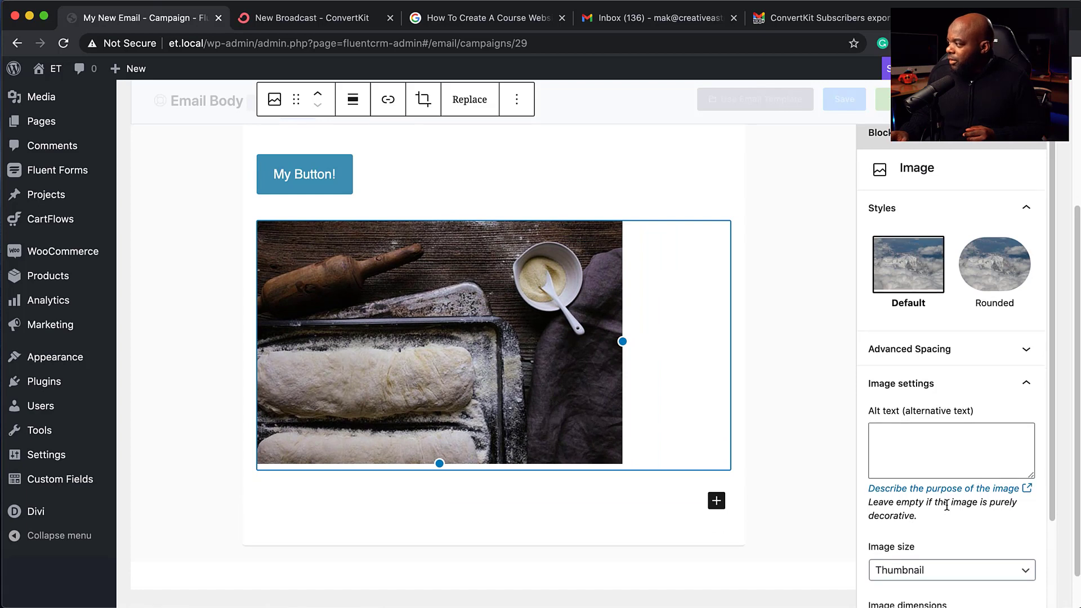
Step: Keep the default image style, set 50% dimensions, then drag the photo wider
scroll(951, 259, down, 4)
click(993, 179)
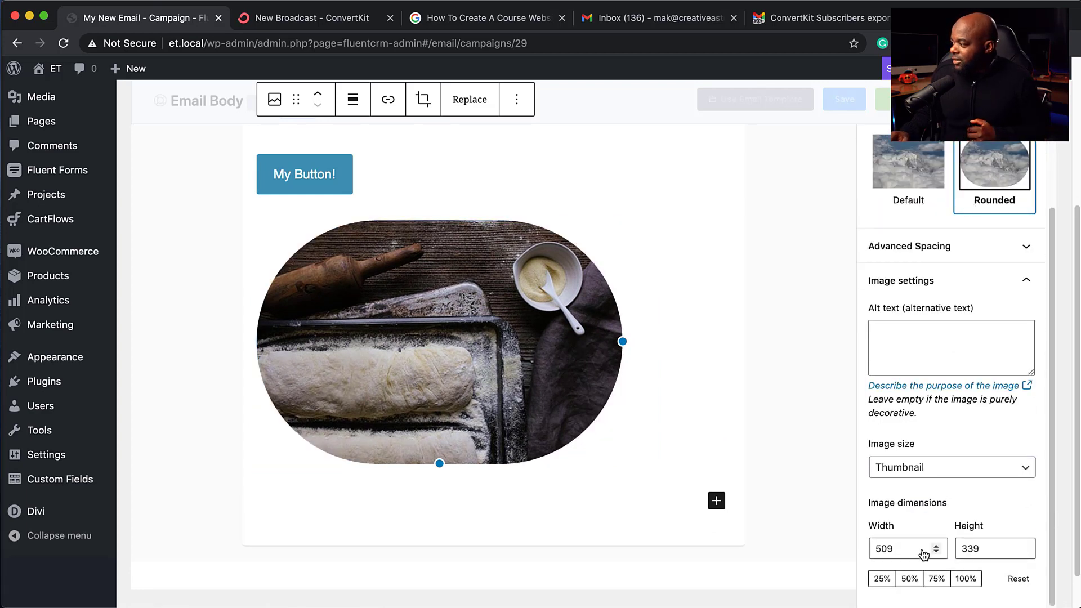
click(925, 176)
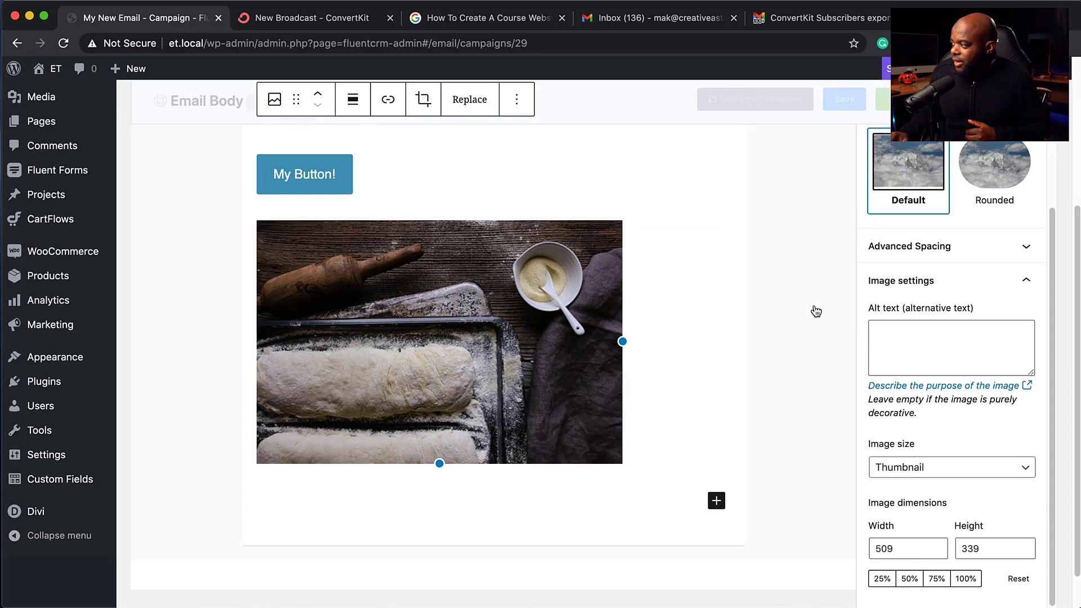
scroll(971, 402, down, 2)
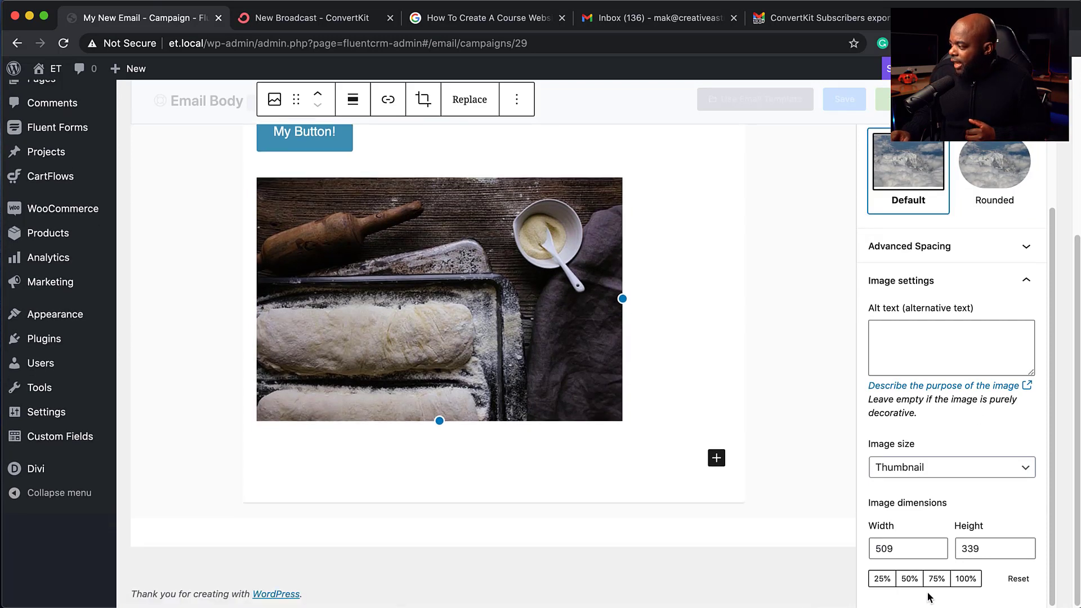
click(937, 580)
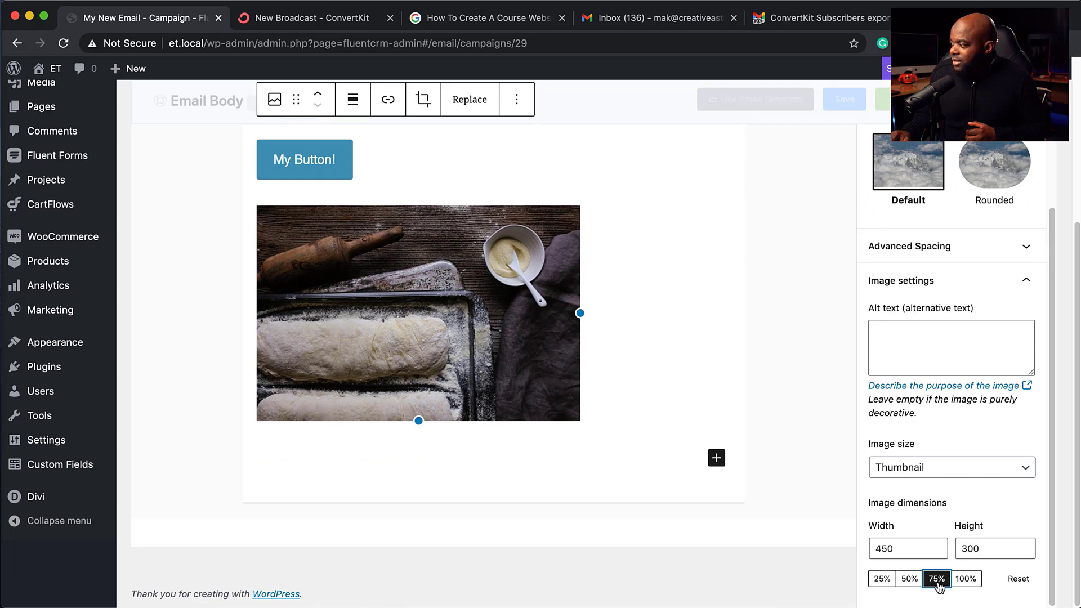
click(910, 580)
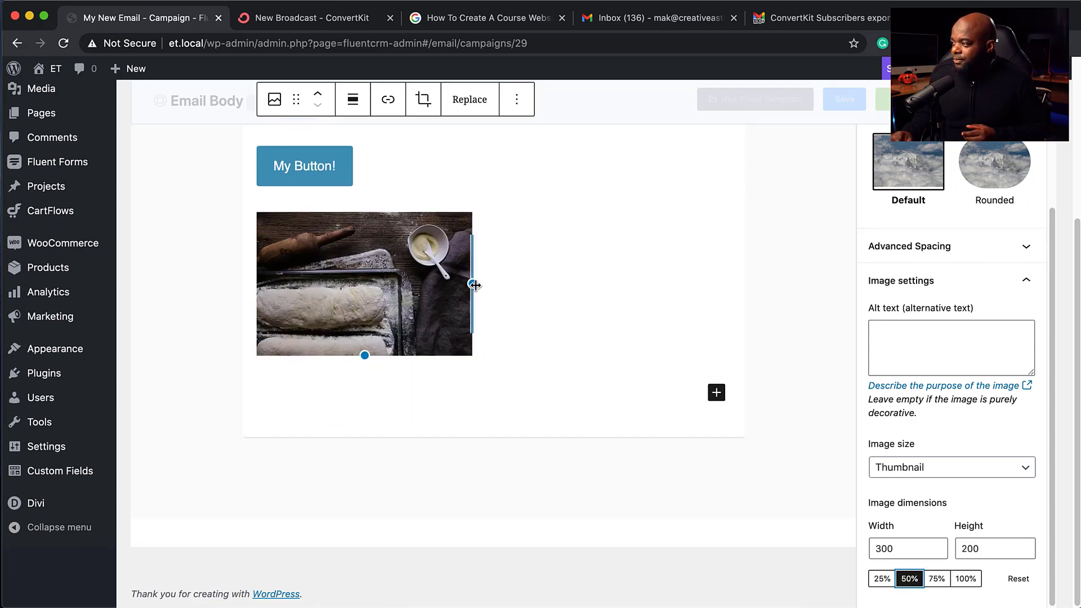
drag(472, 283, 601, 285)
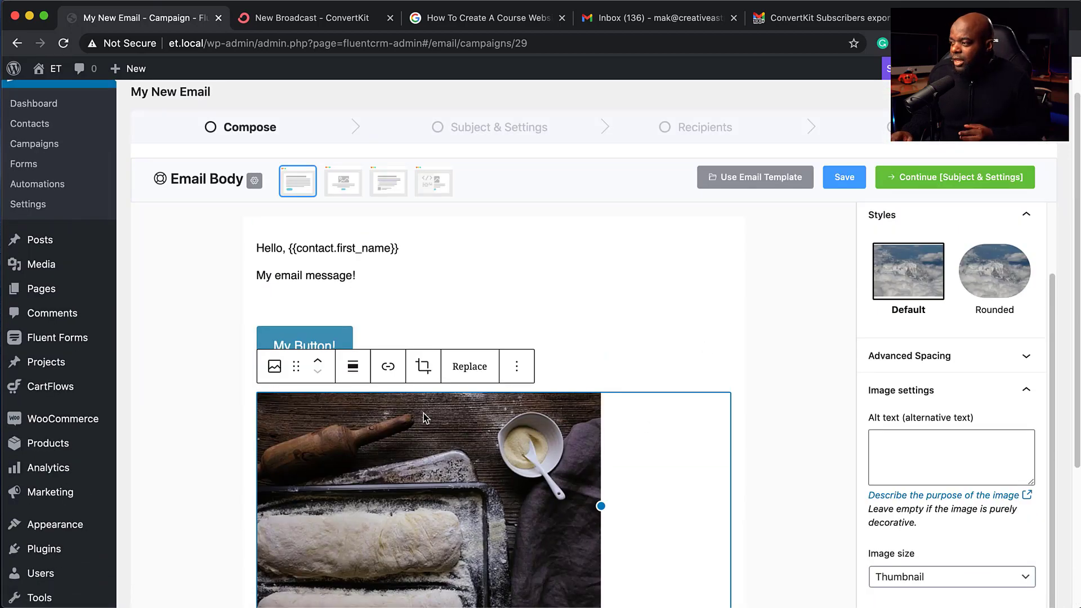
Step: Check and dismiss the image's link options, then place the cursor below the image
scroll(424, 416, down, 2)
click(391, 306)
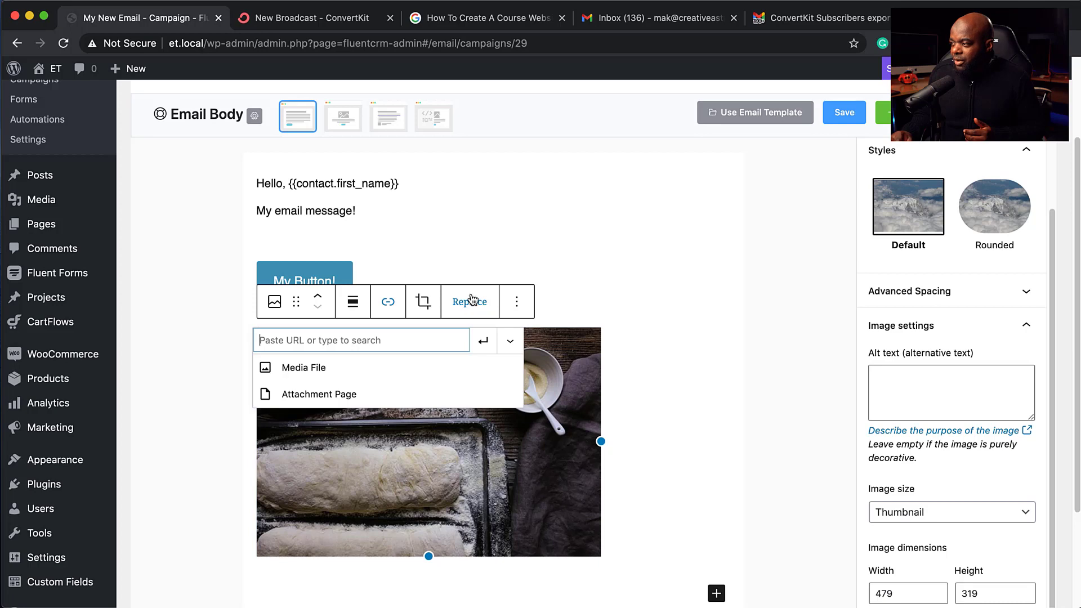
click(622, 429)
scroll(584, 500, down, 2)
click(376, 513)
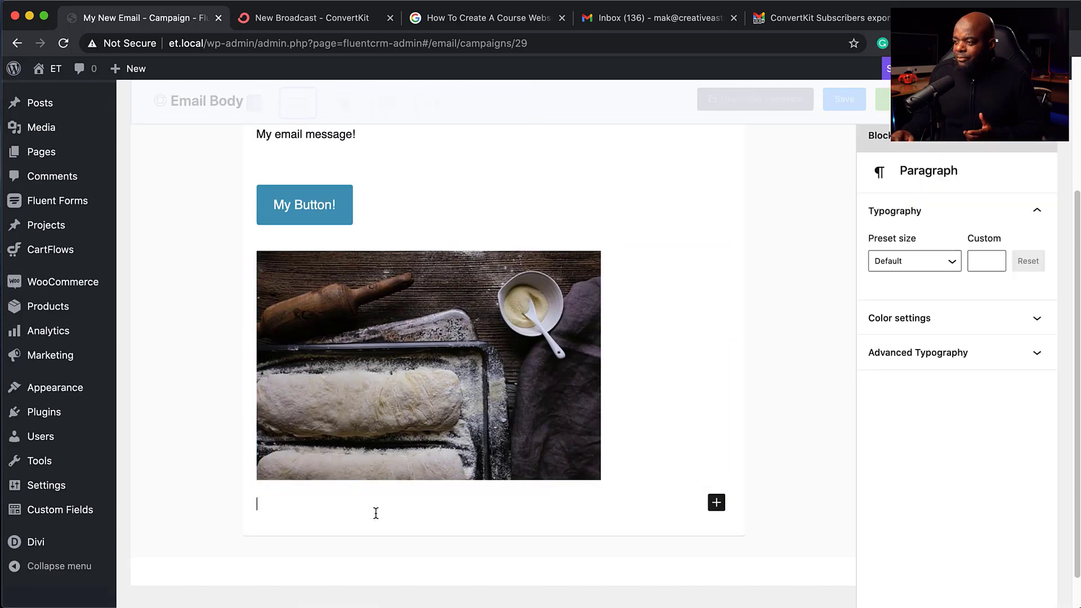
scroll(576, 467, up, 5)
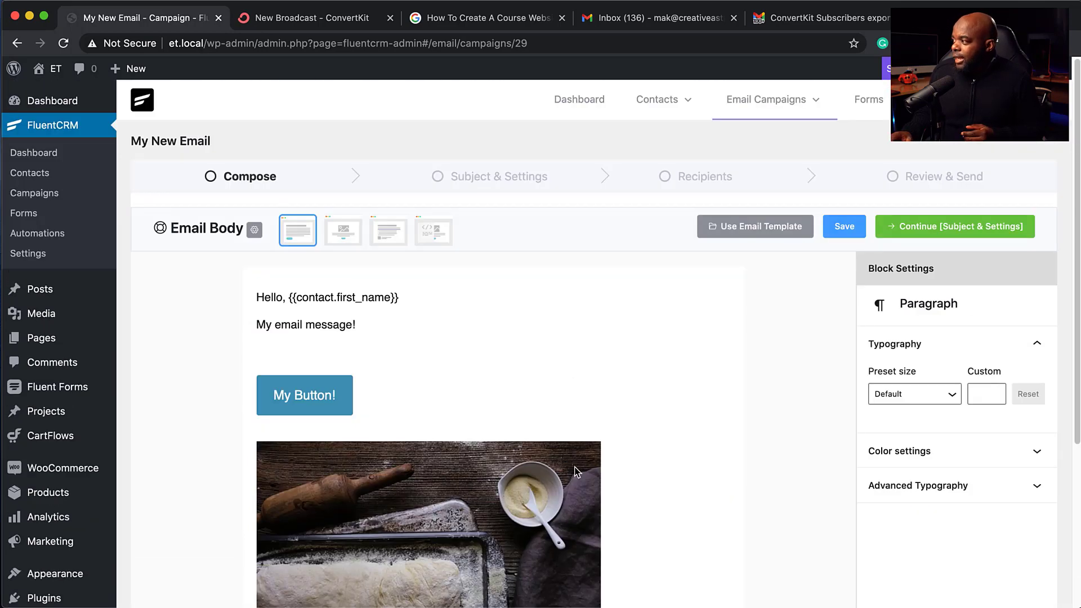
Step: Try the Plain Centered template, then apply the Classic template
click(349, 237)
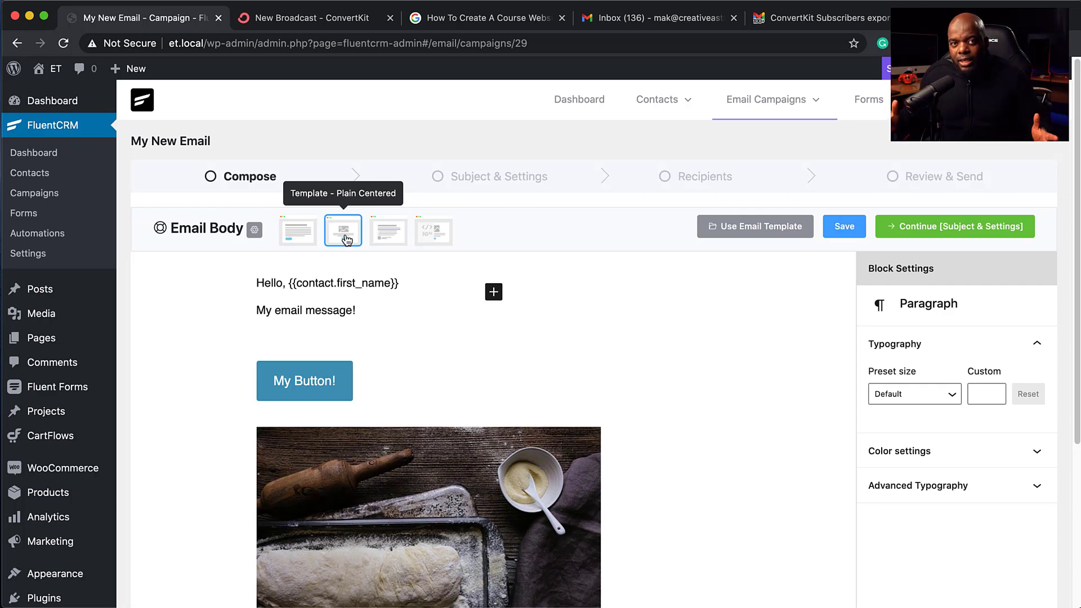
click(389, 239)
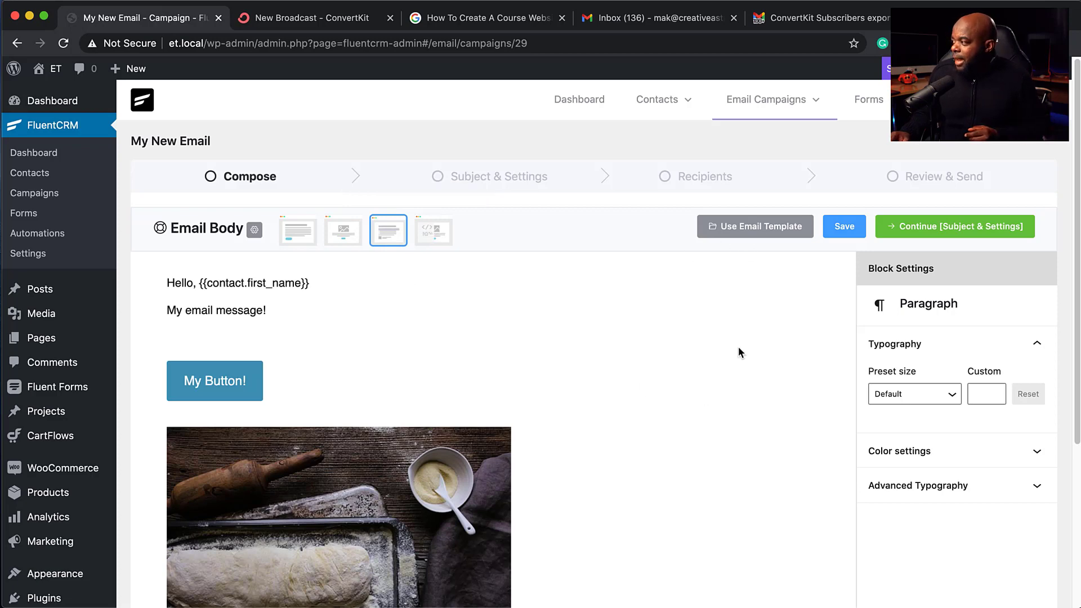
scroll(782, 391, down, 5)
scroll(783, 388, up, 5)
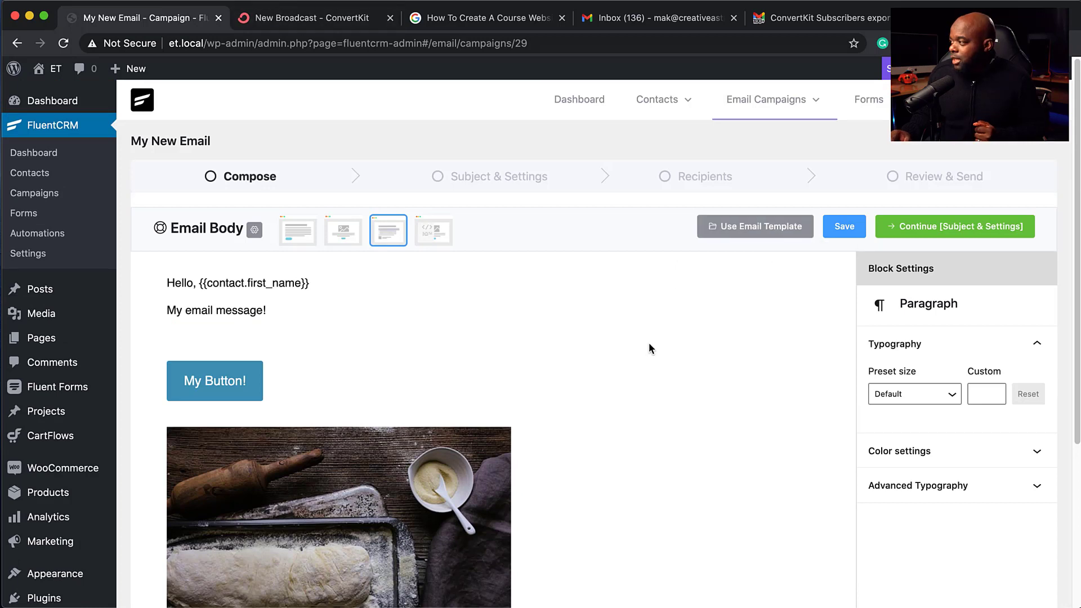
Step: Enable A/B testing with subjects 'Email Subject' and 'Email Subject 2'
click(894, 228)
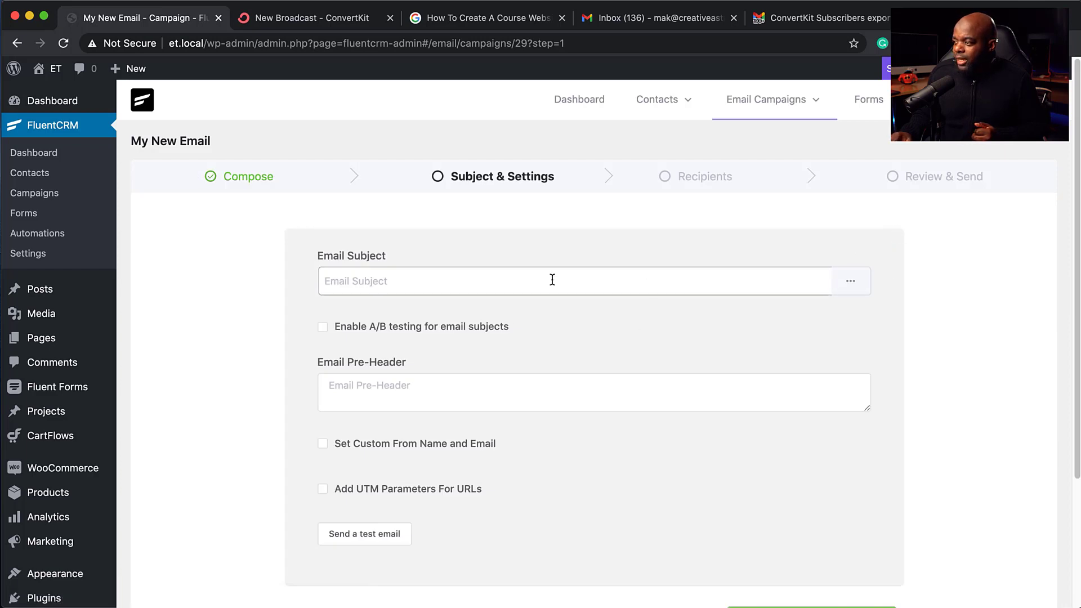
click(323, 328)
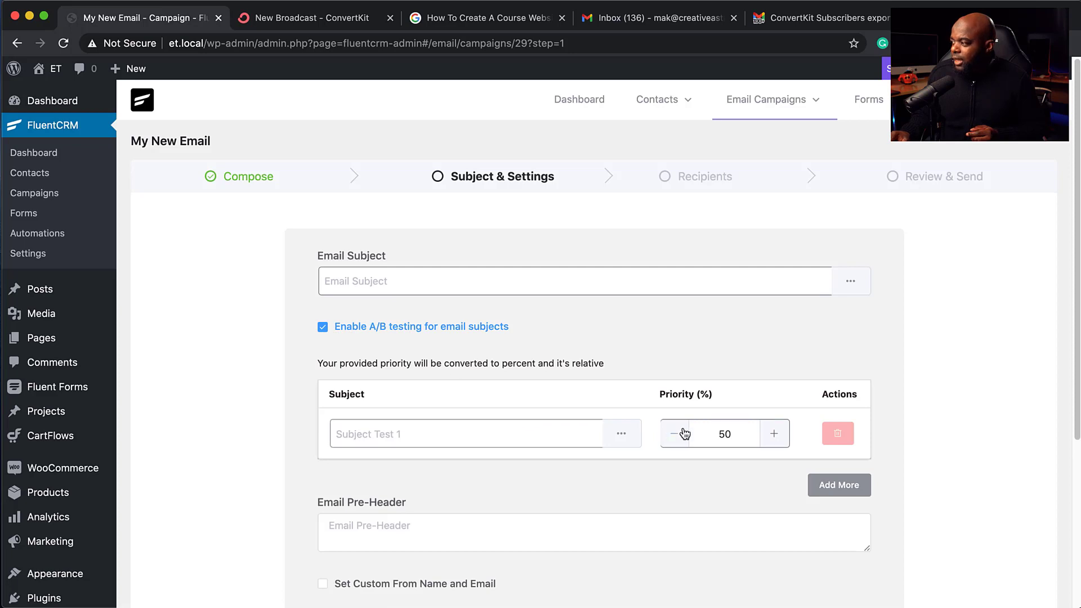
scroll(413, 435, down, 1)
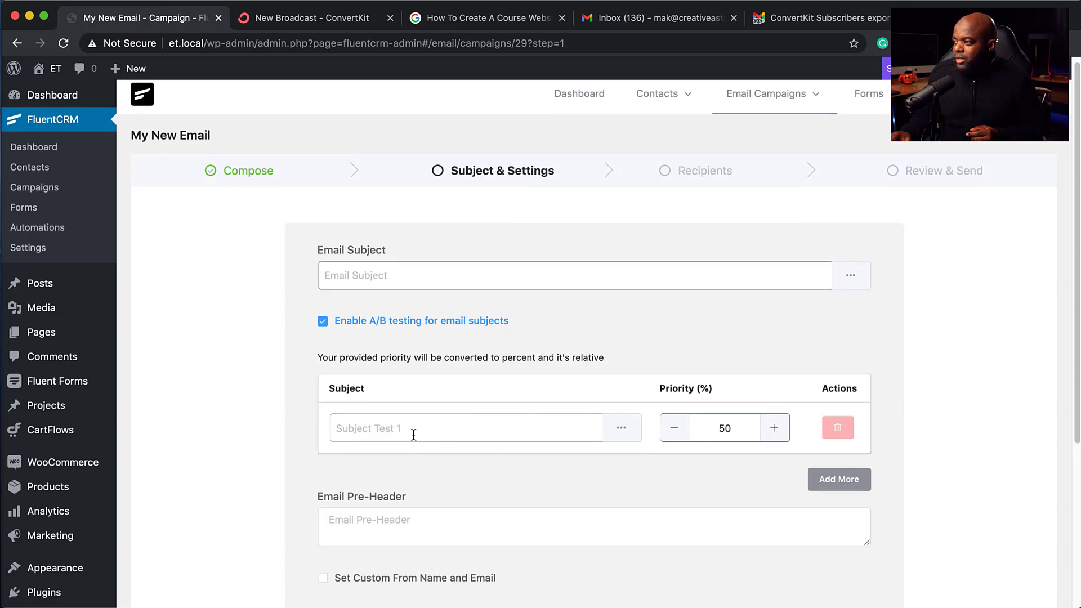
click(395, 283)
click(437, 426)
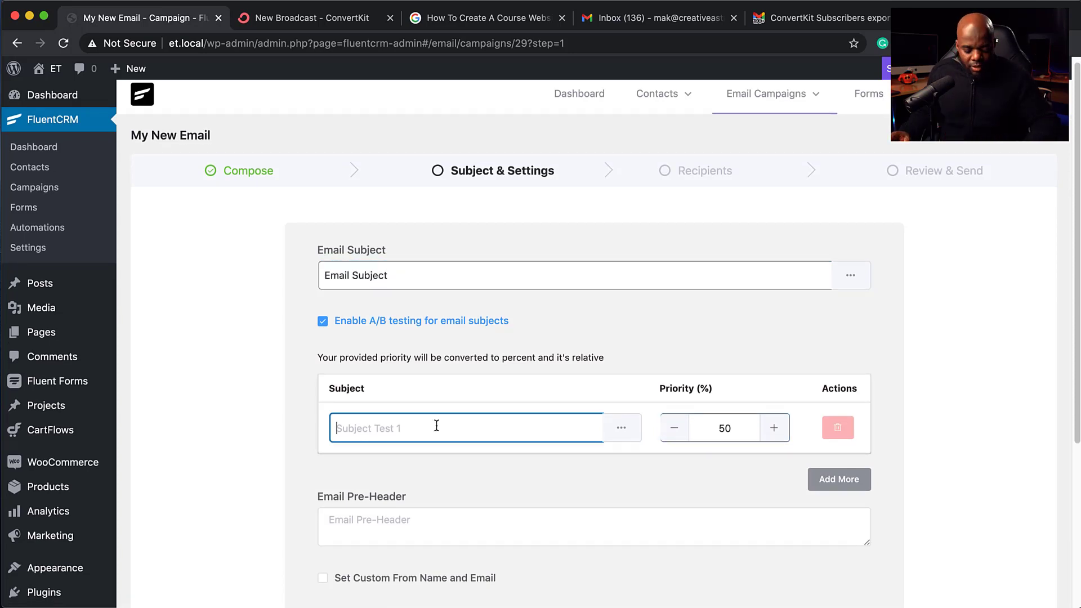
text(Email Subject)
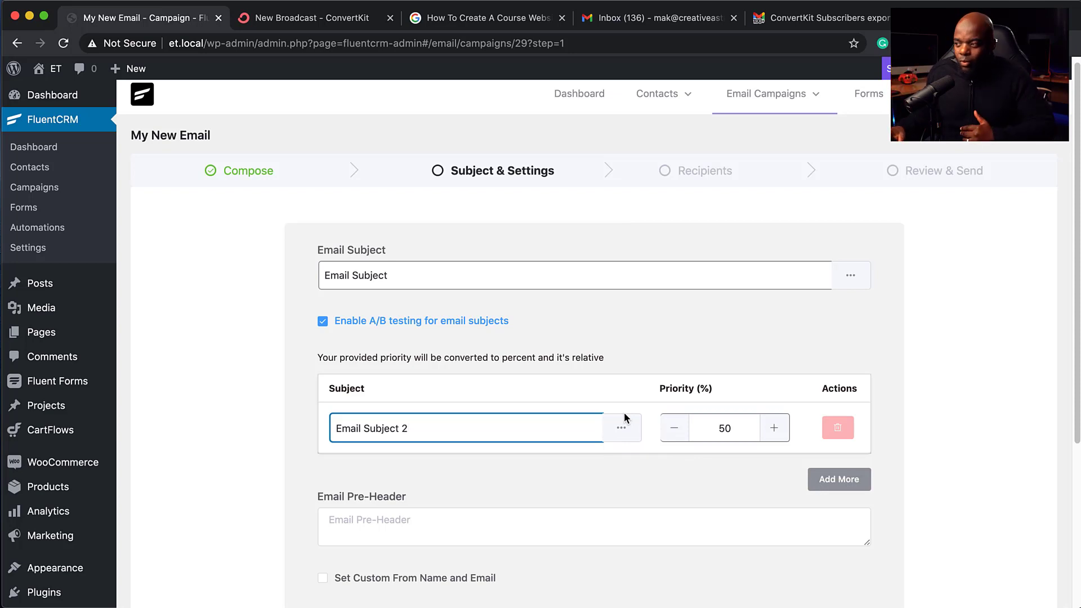
Step: Open the Send a test email prompt and focus the recipient address field
scroll(619, 420, down, 5)
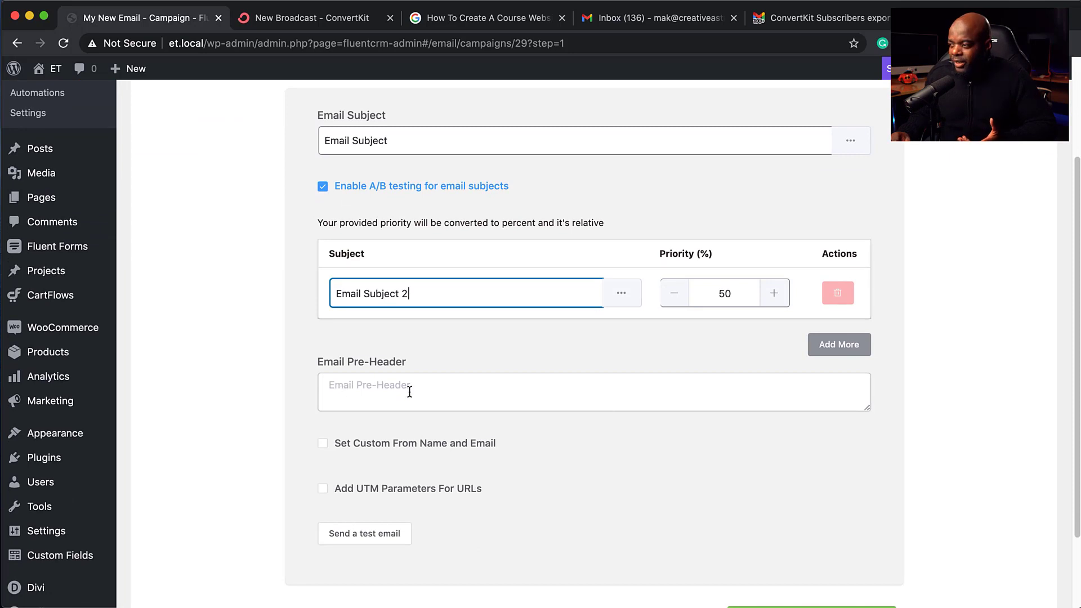
scroll(444, 505, down, 3)
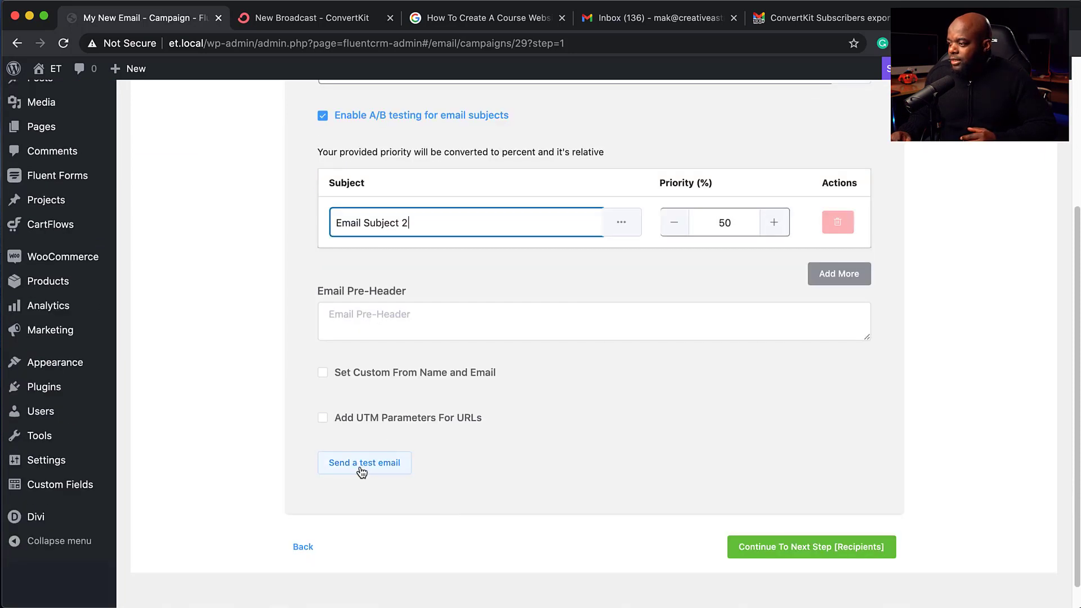
click(362, 472)
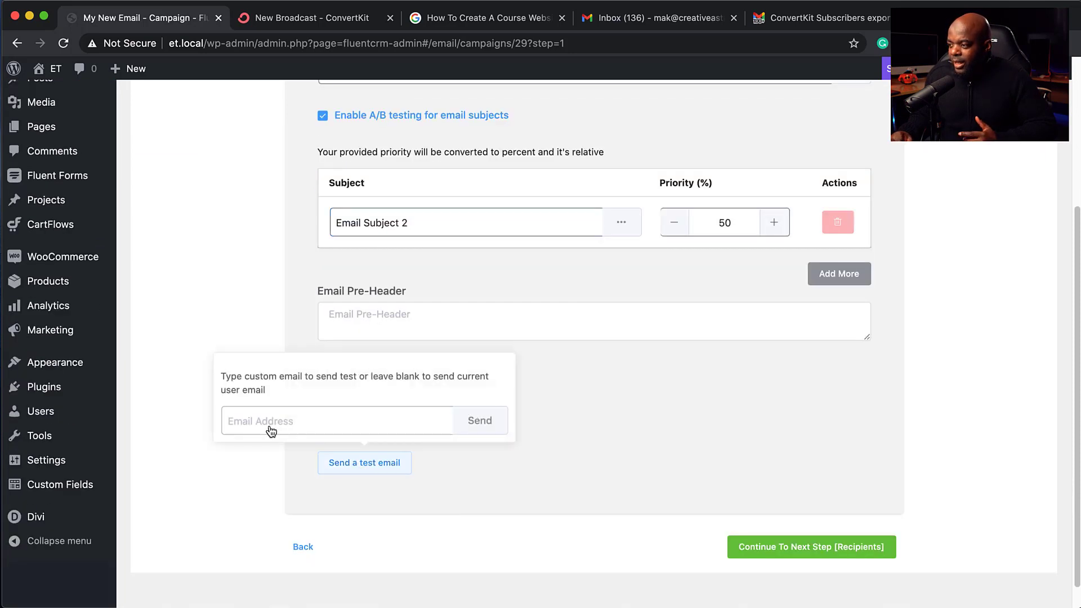
click(270, 423)
Step: On the Recipients step, review the list and tag options, keeping All Lists and no tag filter
click(780, 551)
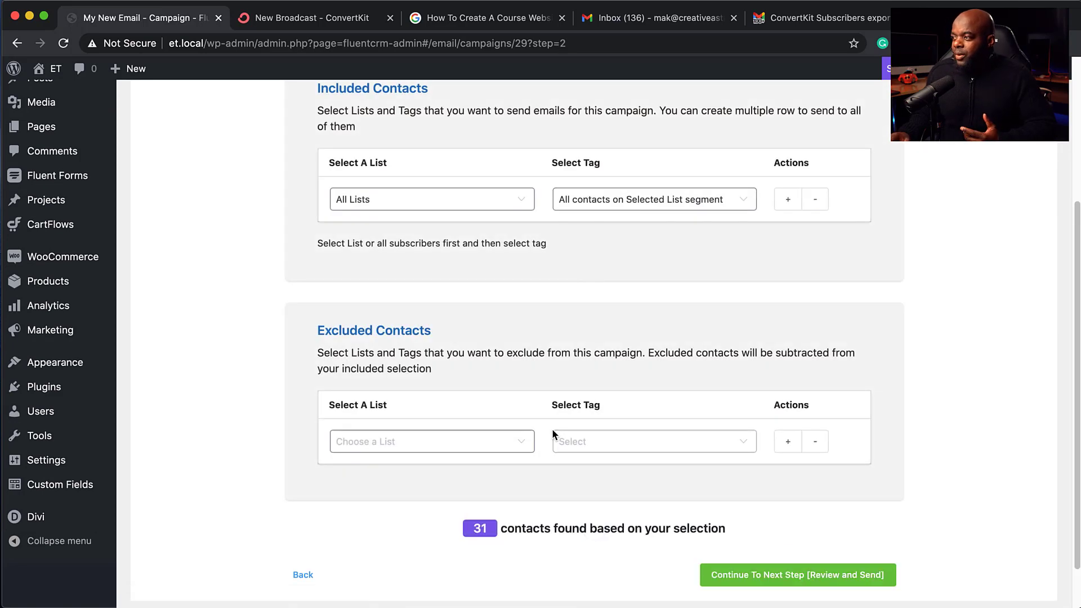
scroll(460, 304, up, 5)
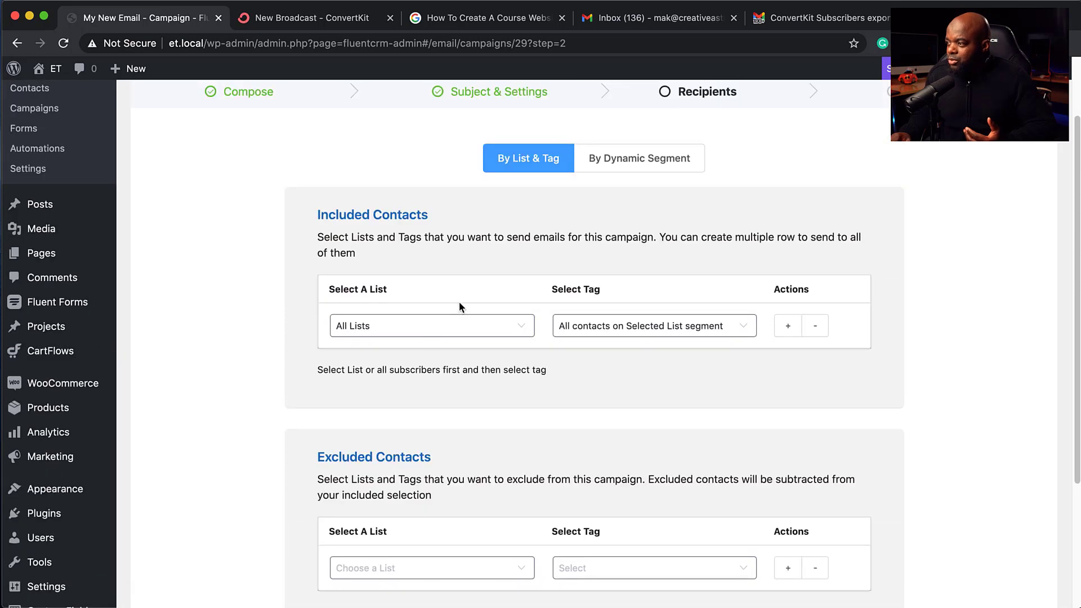
click(426, 332)
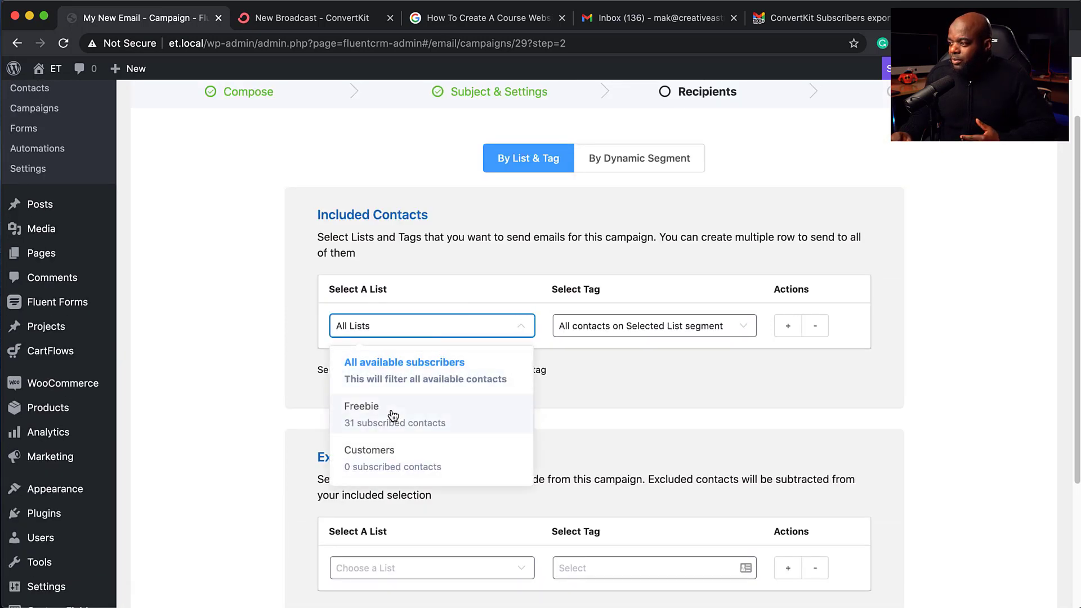
click(596, 417)
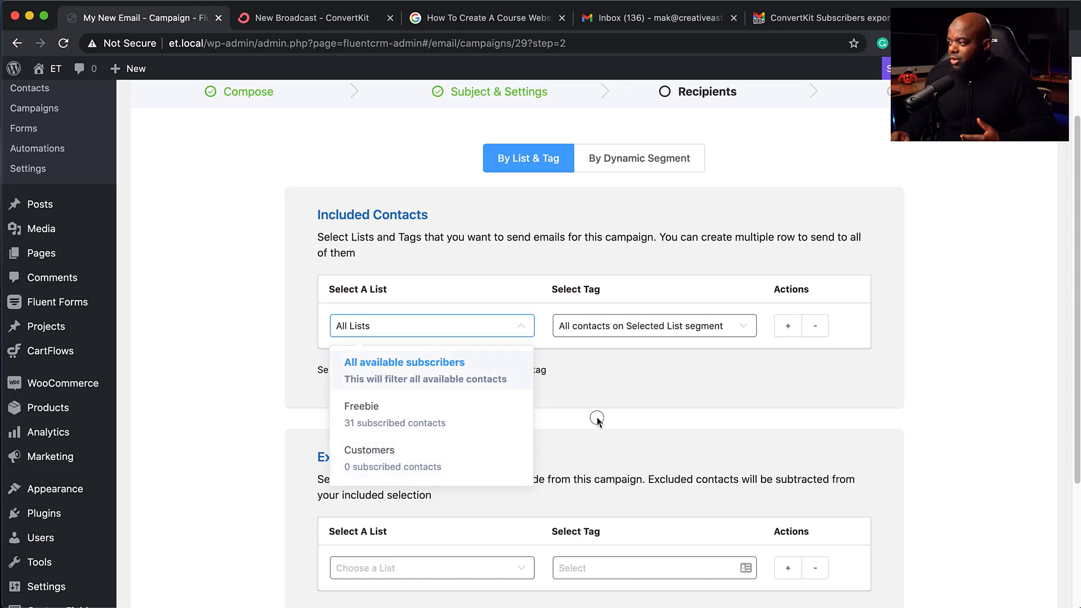
click(697, 331)
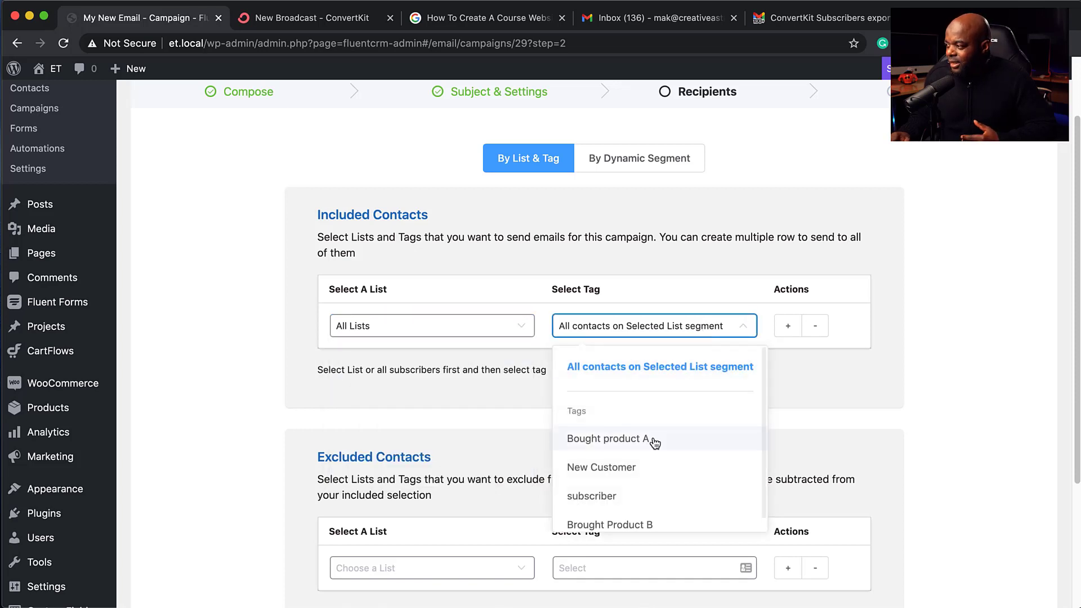
click(851, 421)
Step: Confirm the 31 matching contacts and continue to the review step
scroll(851, 420, down, 1)
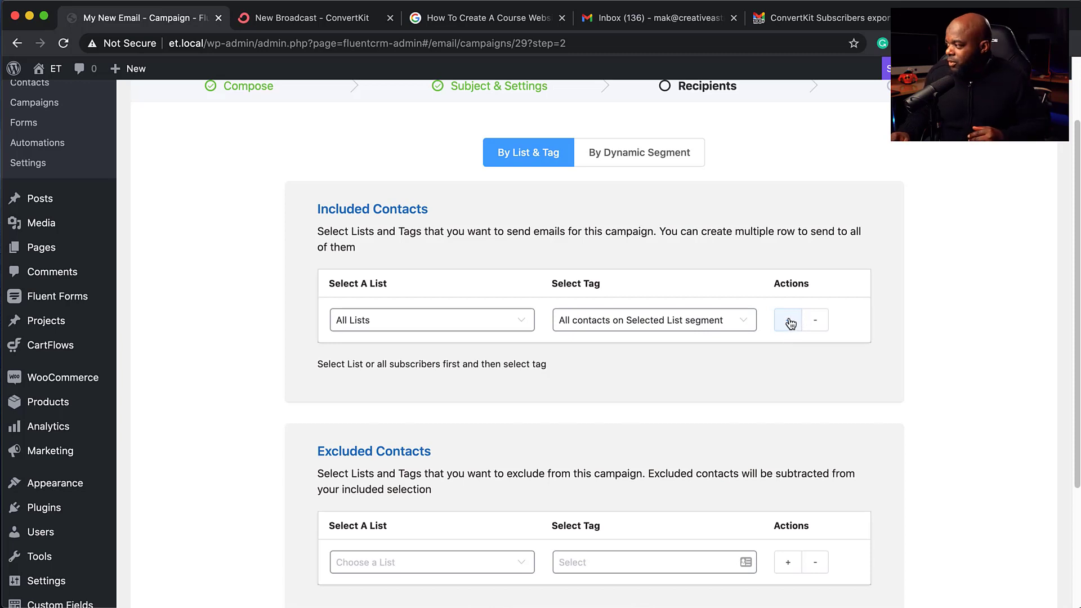
scroll(724, 399, down, 2)
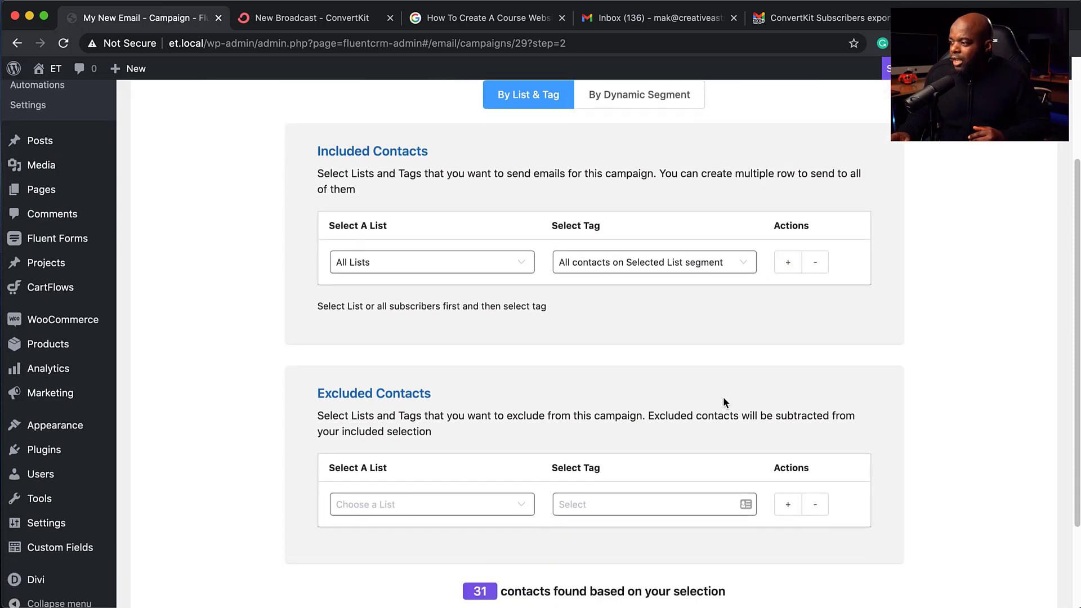
scroll(531, 403, down, 3)
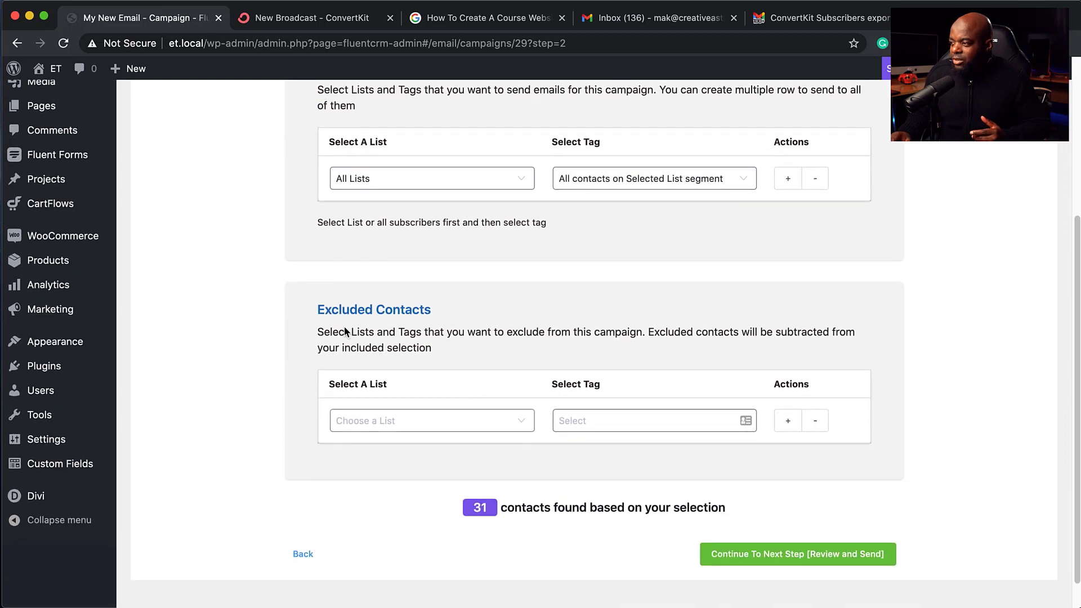
click(813, 560)
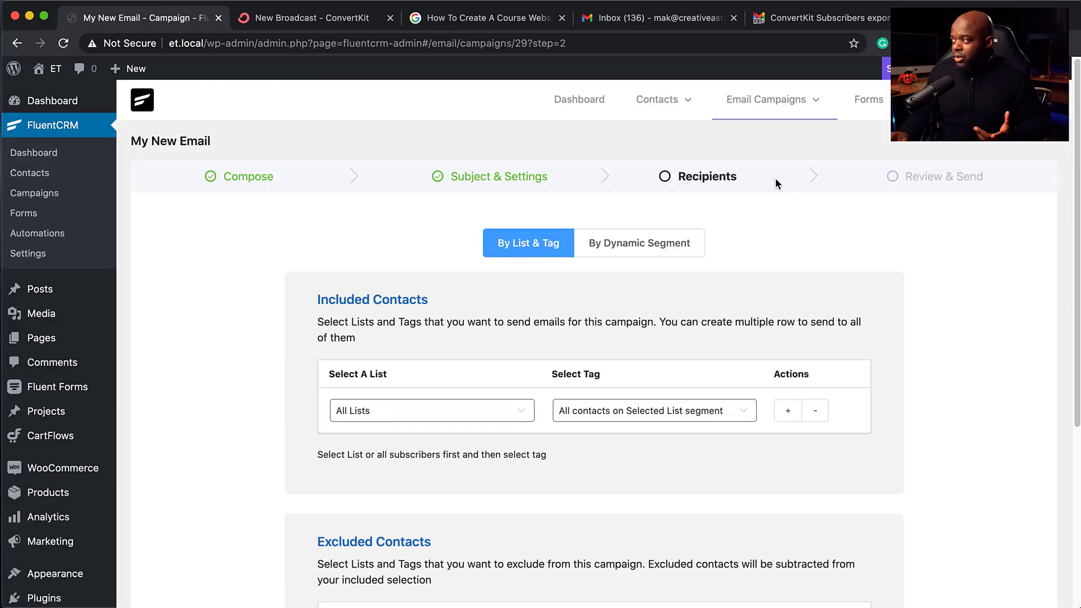
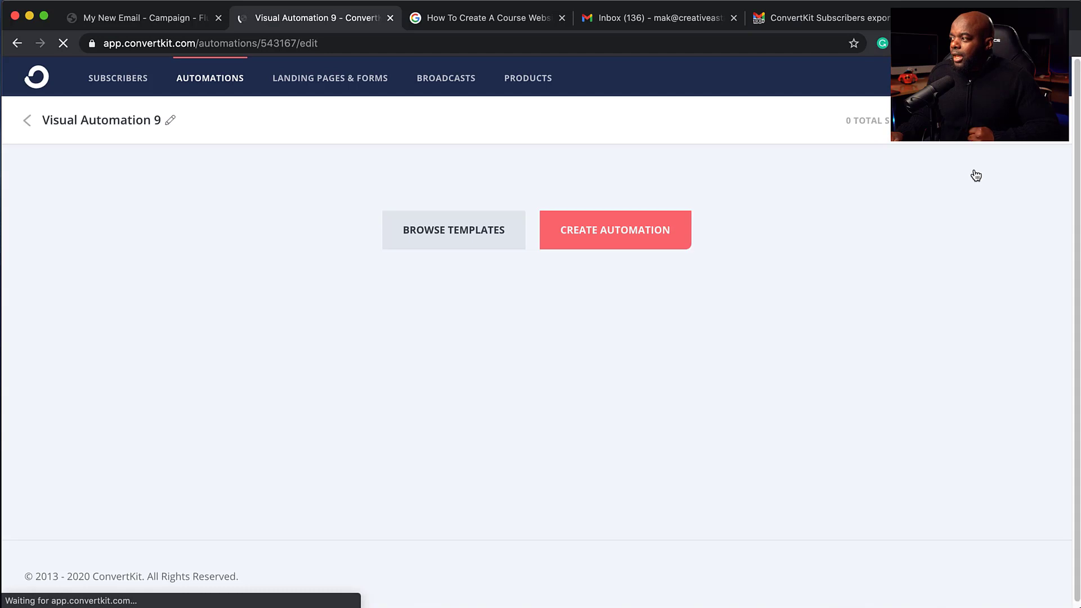
click(457, 235)
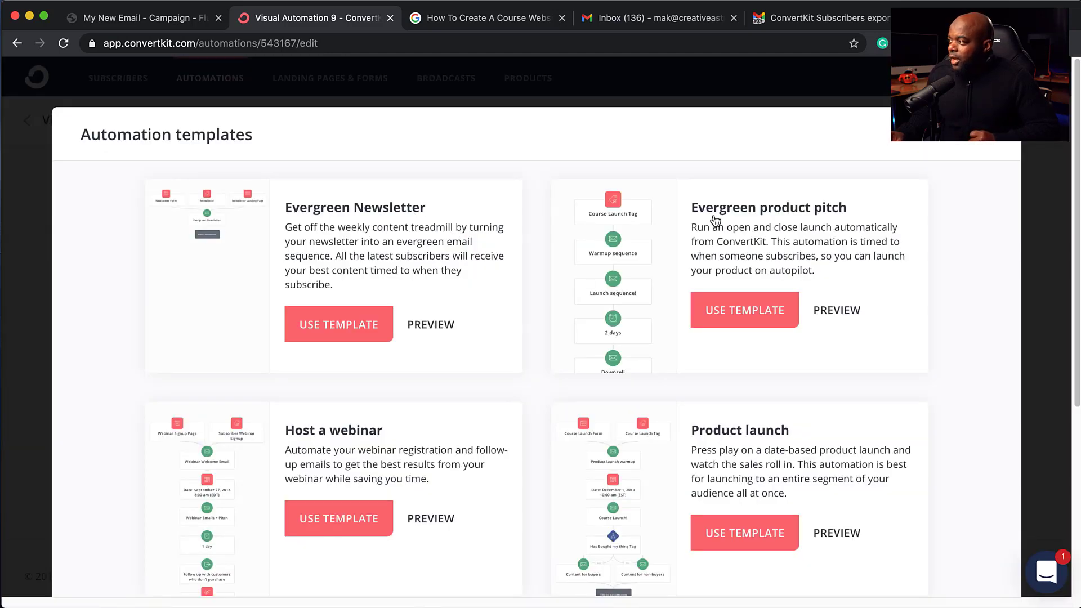
scroll(482, 447, down, 2)
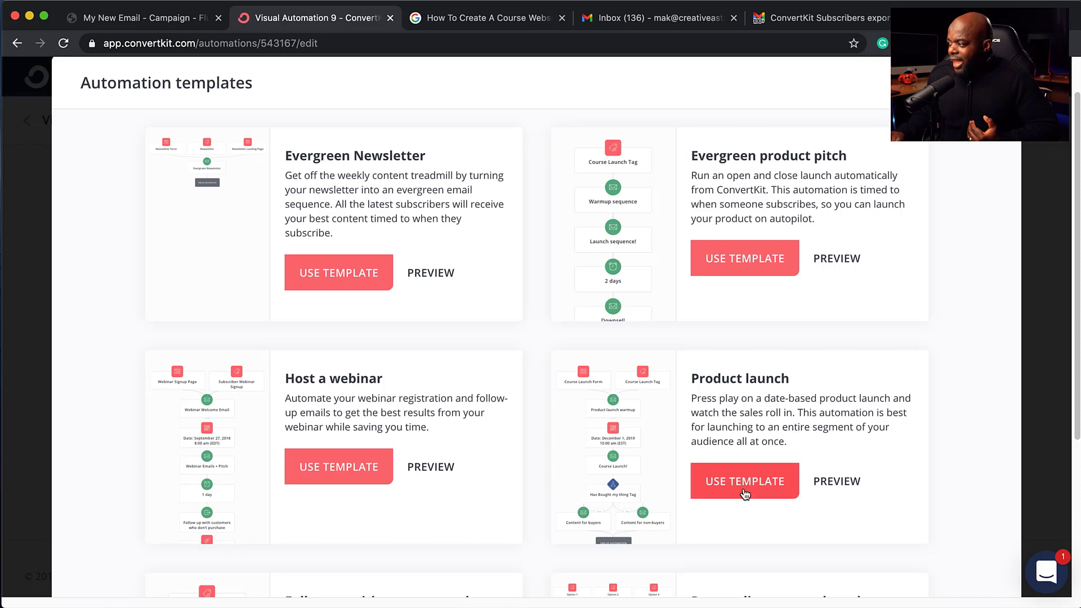
click(845, 487)
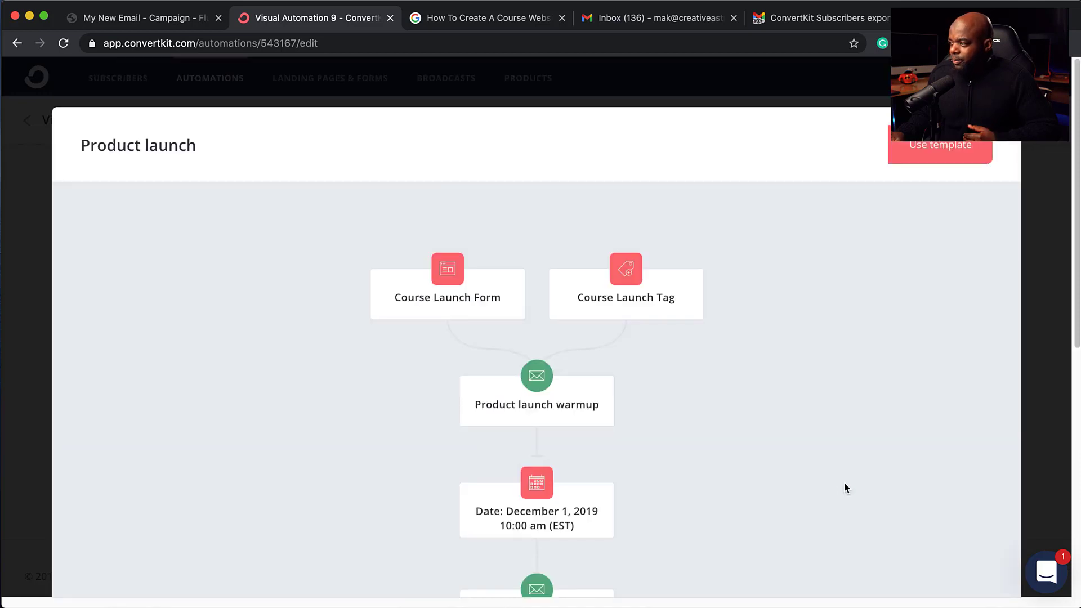
scroll(744, 442, down, 2)
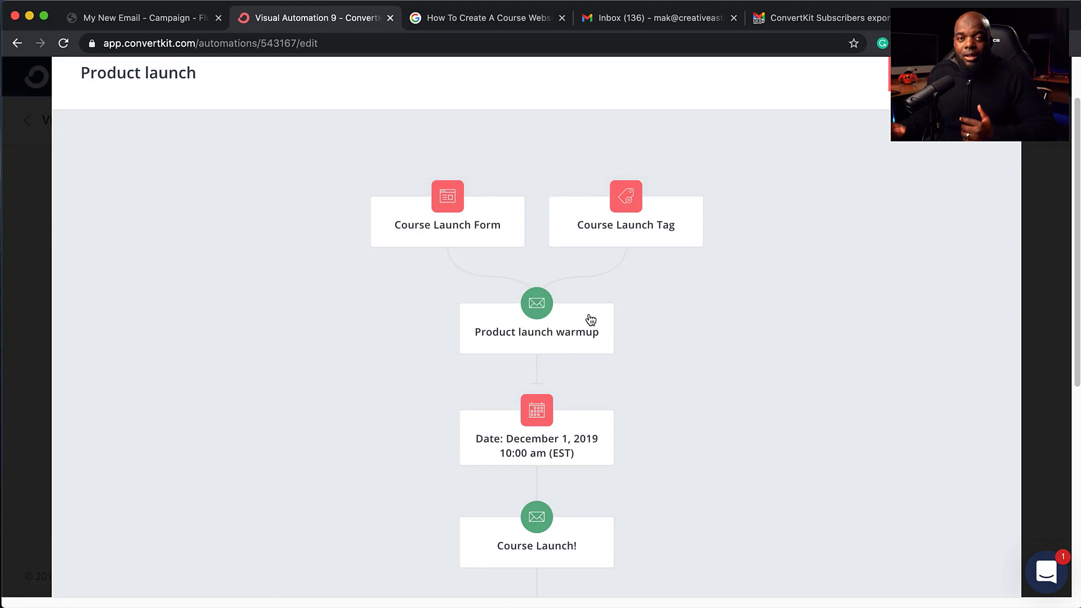
scroll(475, 427, down, 1)
scroll(476, 427, down, 3)
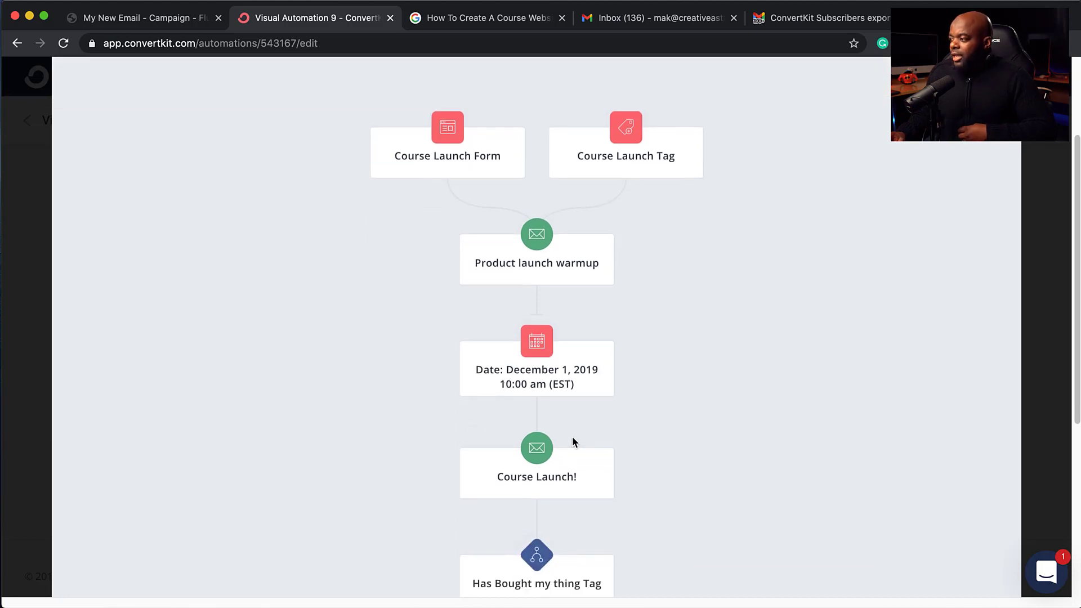
scroll(586, 466, down, 10)
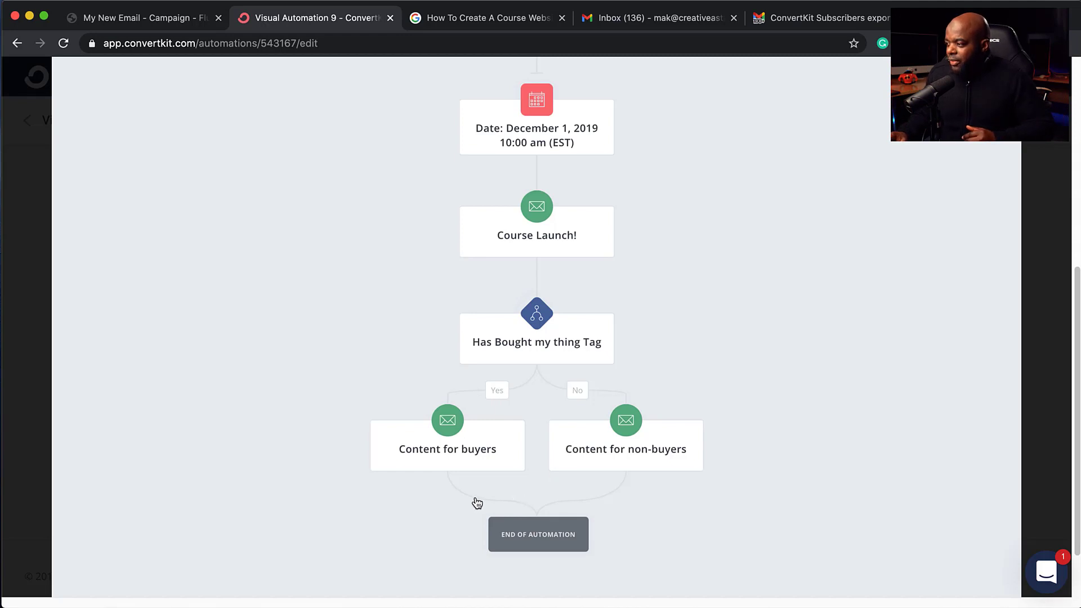
scroll(558, 499, up, 10)
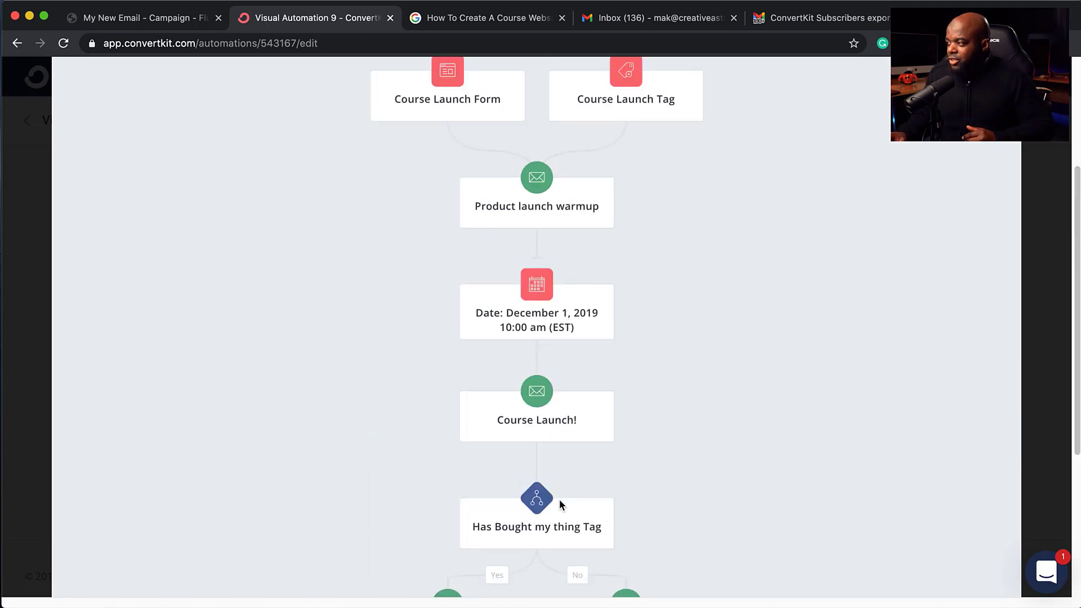
key(Escape)
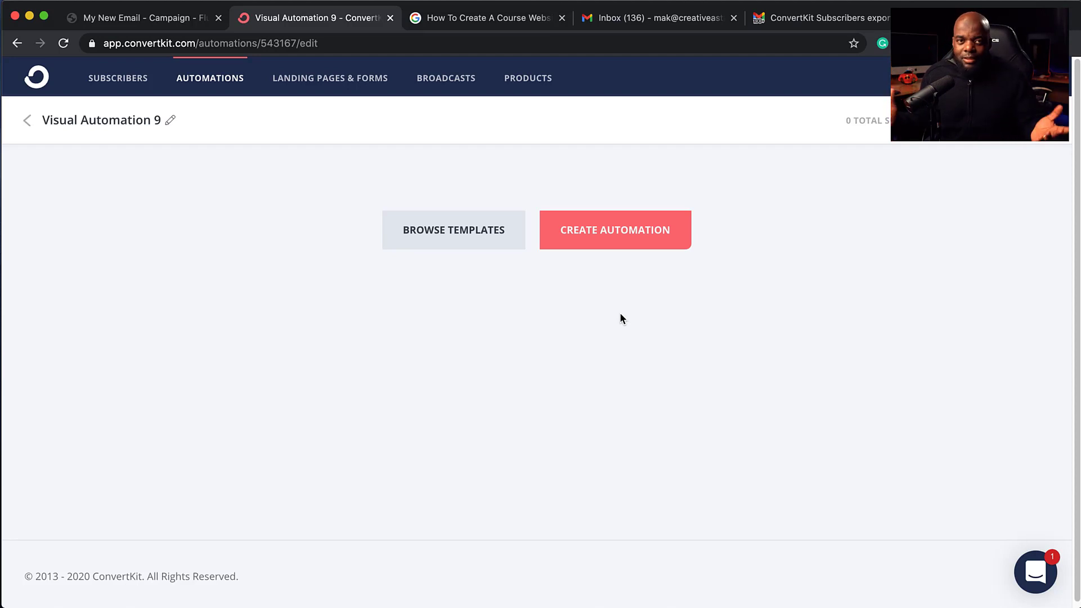
Step: Build a new automation triggered when a subscriber is added to the 'interested in Divi' tag
click(627, 235)
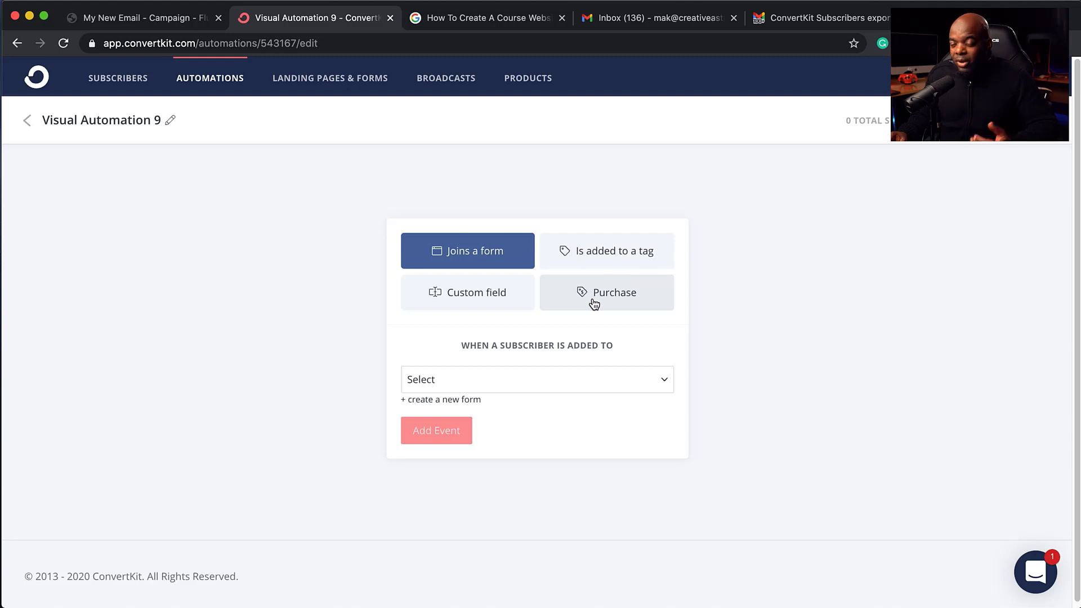
click(613, 259)
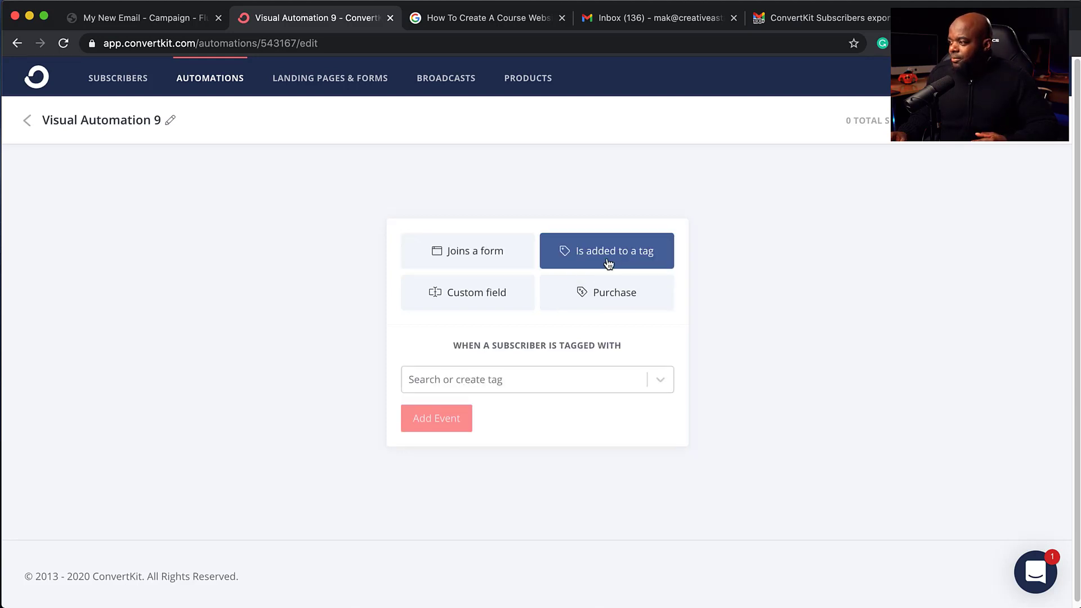
click(538, 381)
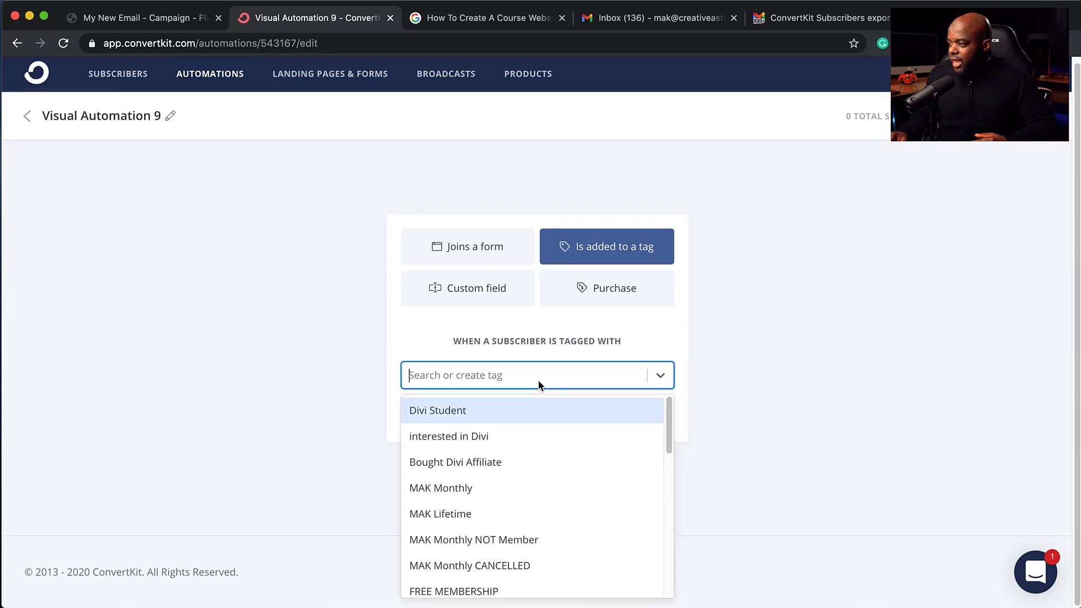
click(530, 439)
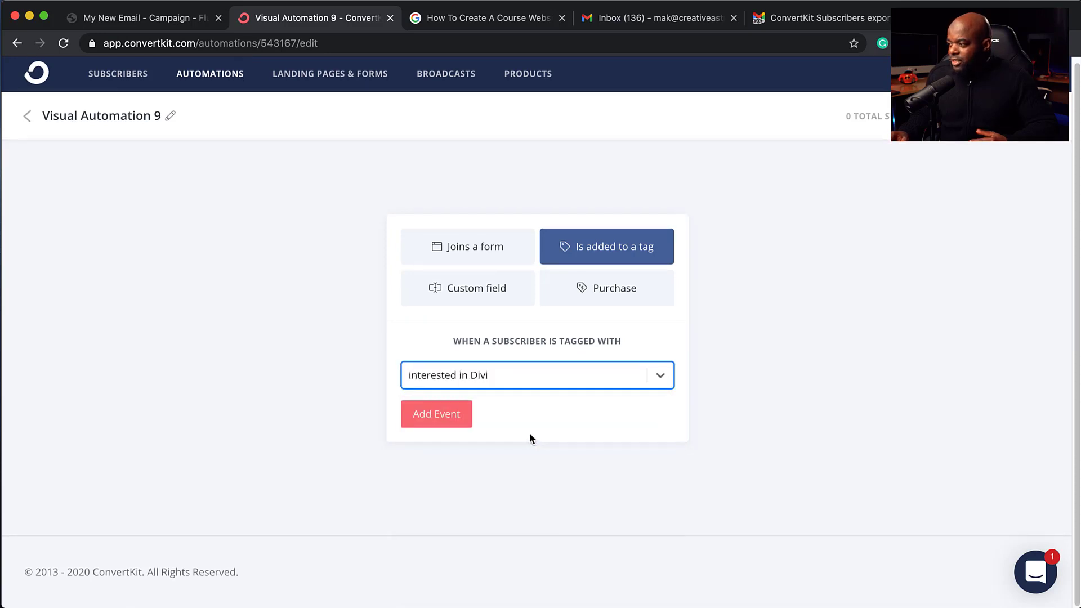
click(436, 415)
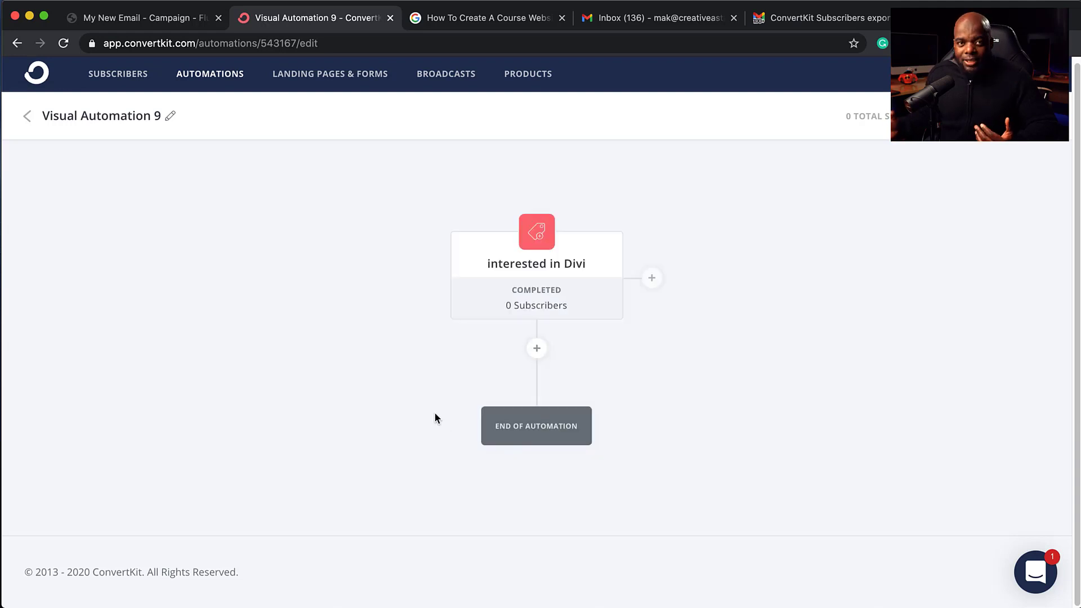
Step: Add a 'Bought Divi Affiliate' tag condition under the trigger, creating Yes and No branches
click(543, 350)
scroll(754, 395, down, 3)
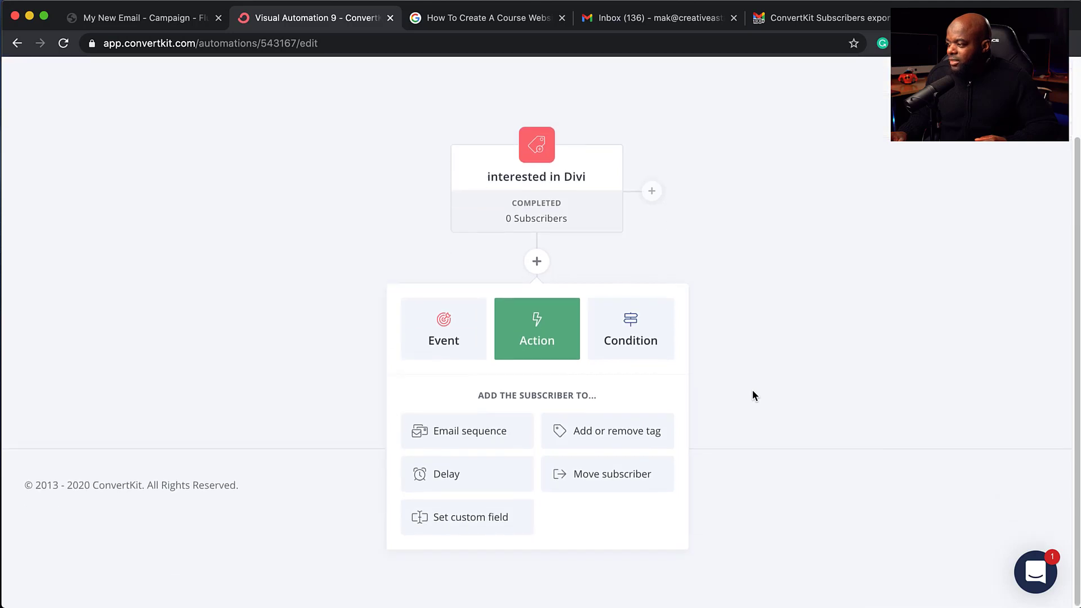
mouse_move(547, 200)
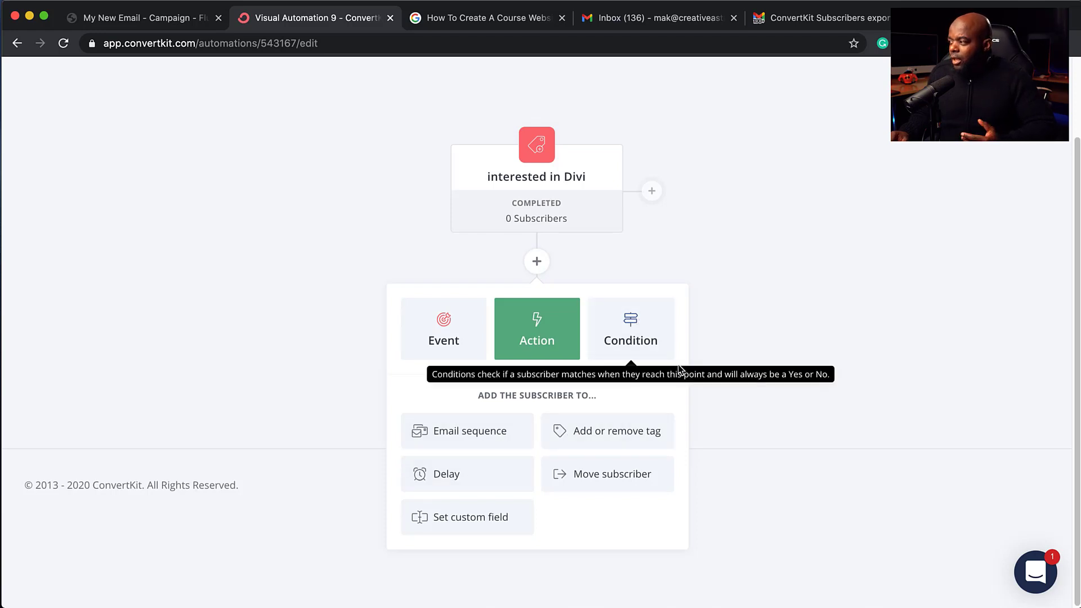
click(631, 332)
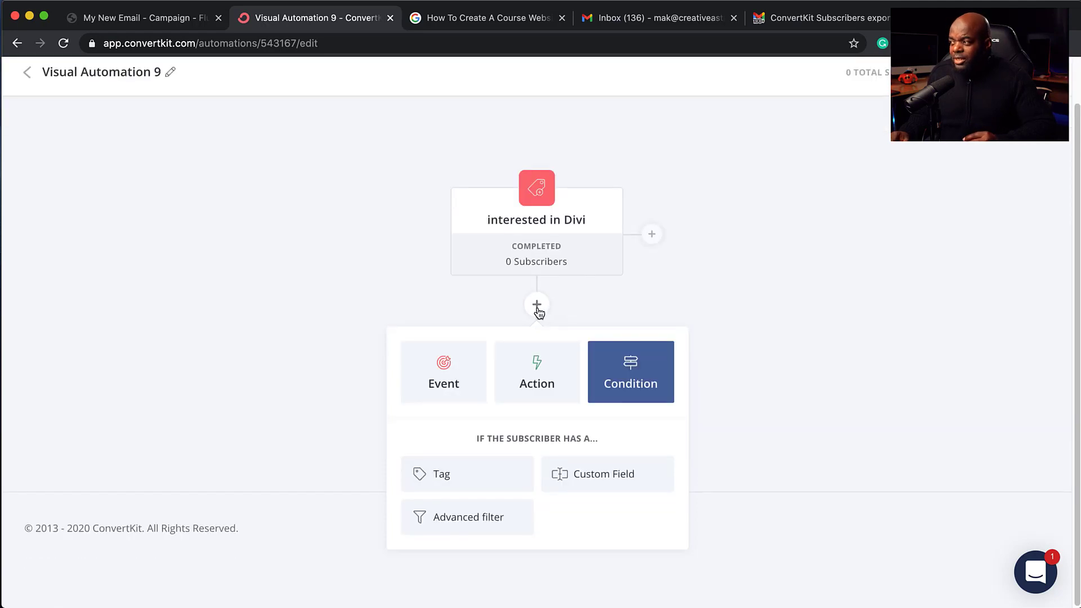
click(476, 485)
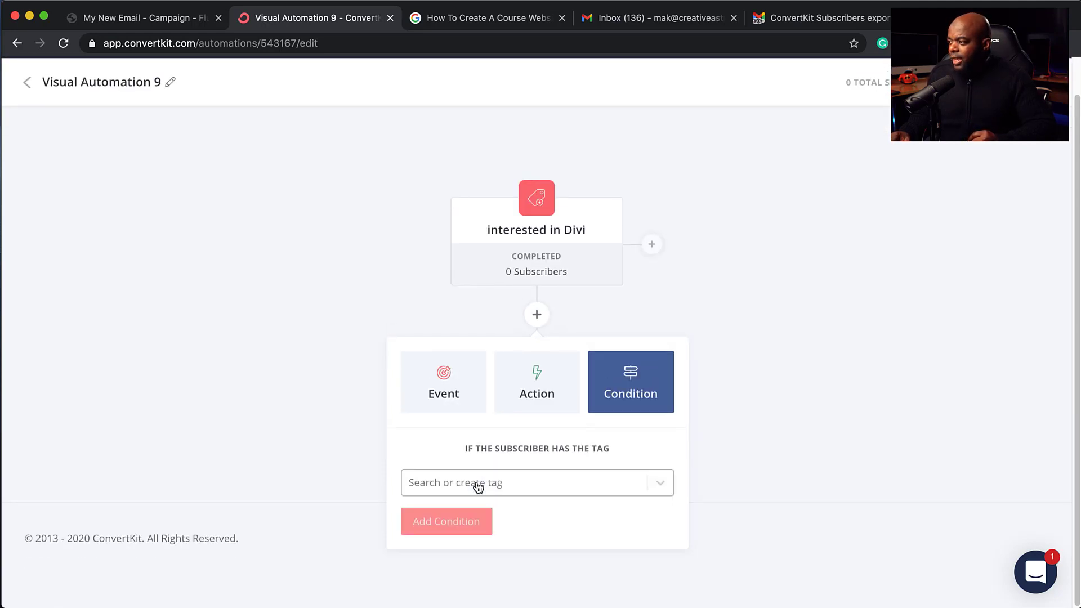
click(522, 488)
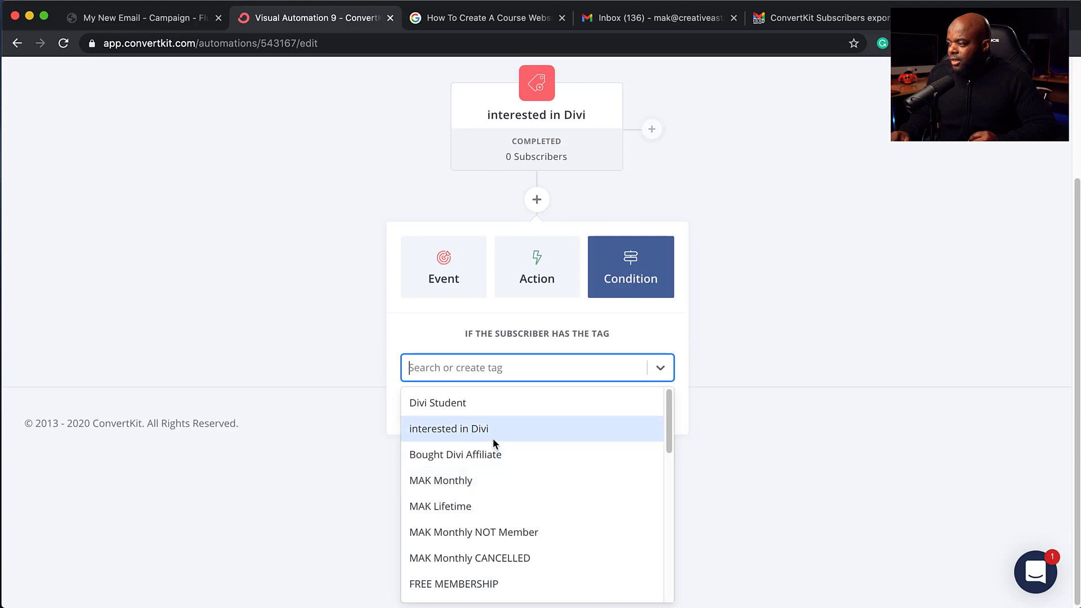
click(532, 454)
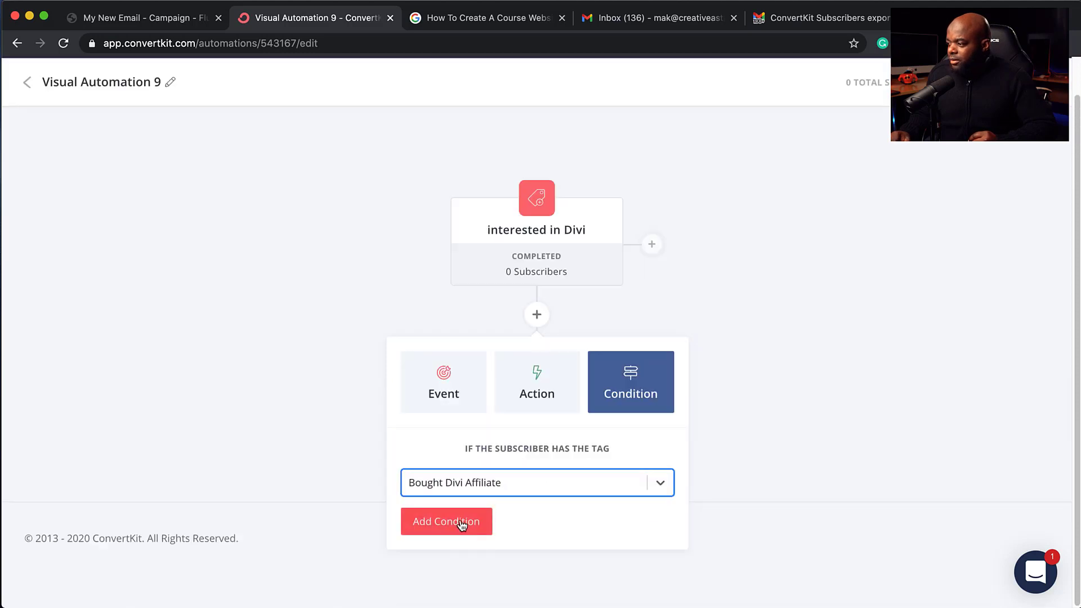
click(458, 523)
scroll(681, 399, down, 3)
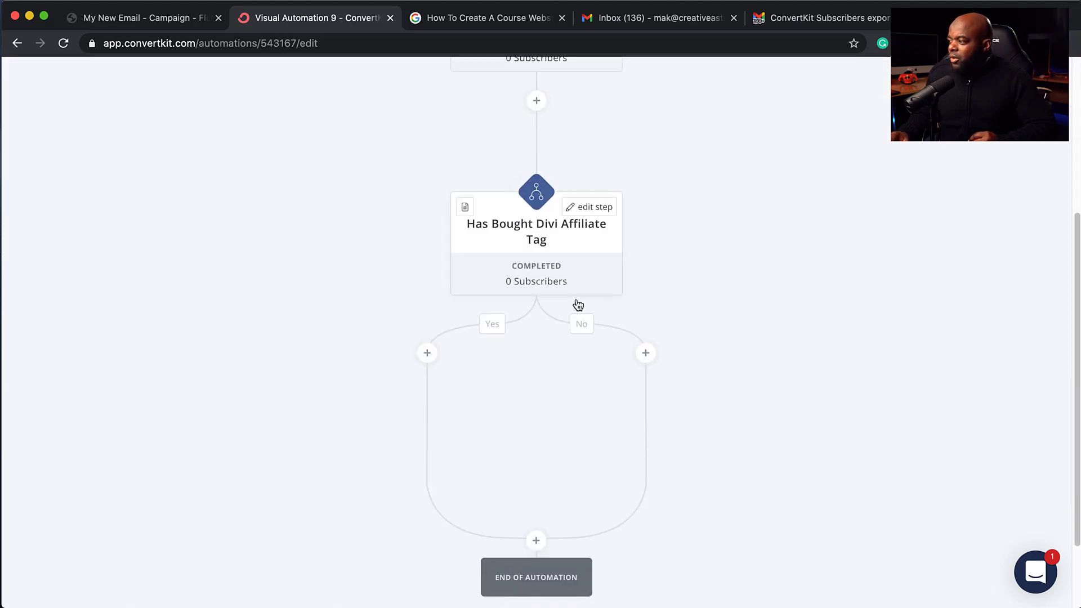
mouse_move(537, 242)
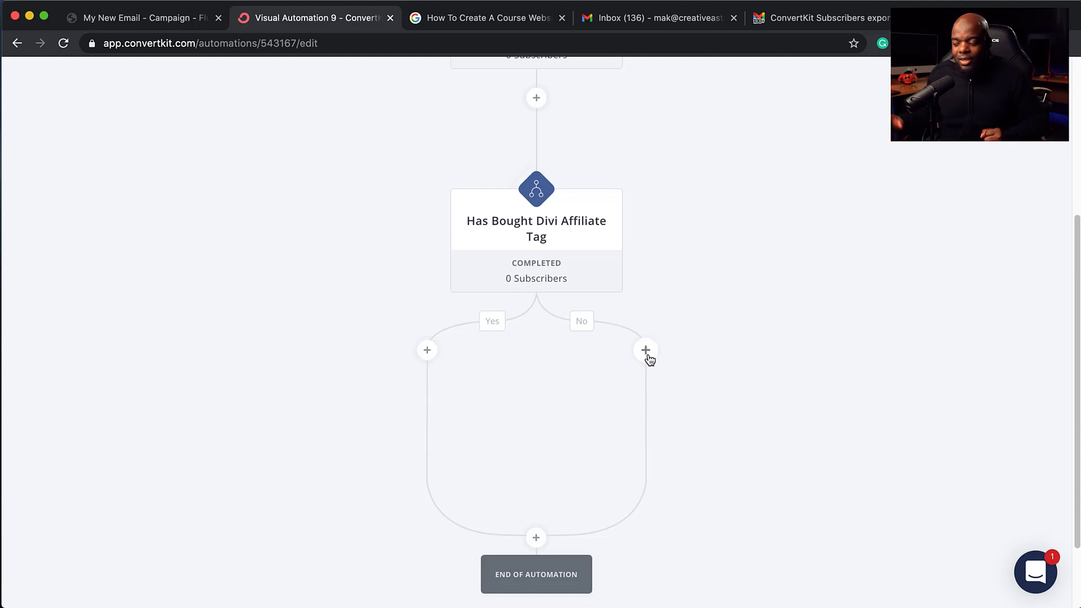
scroll(595, 489, down, 2)
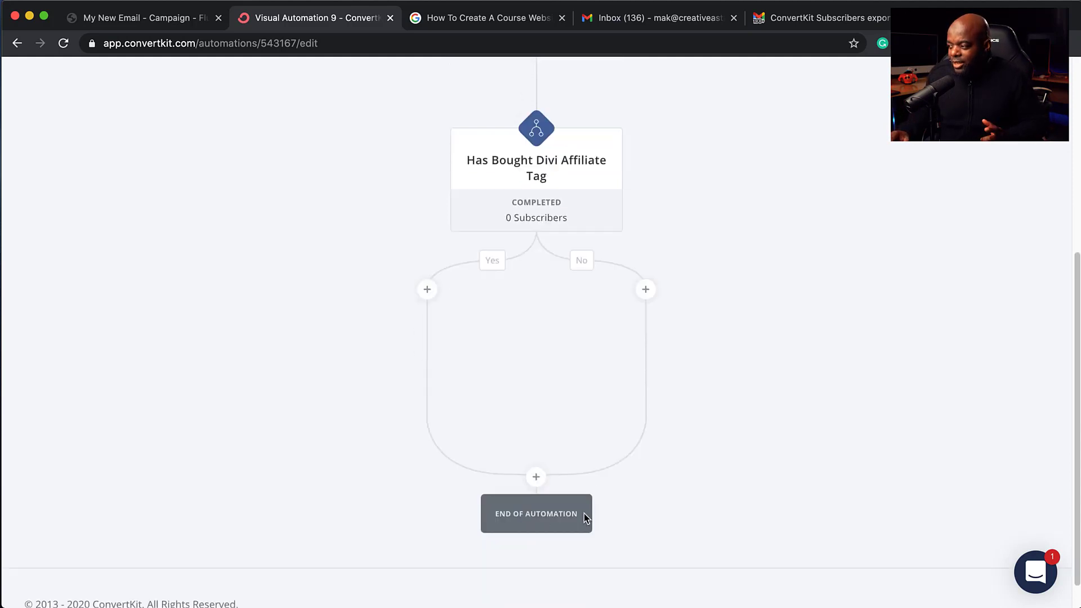
scroll(379, 482, up, 10)
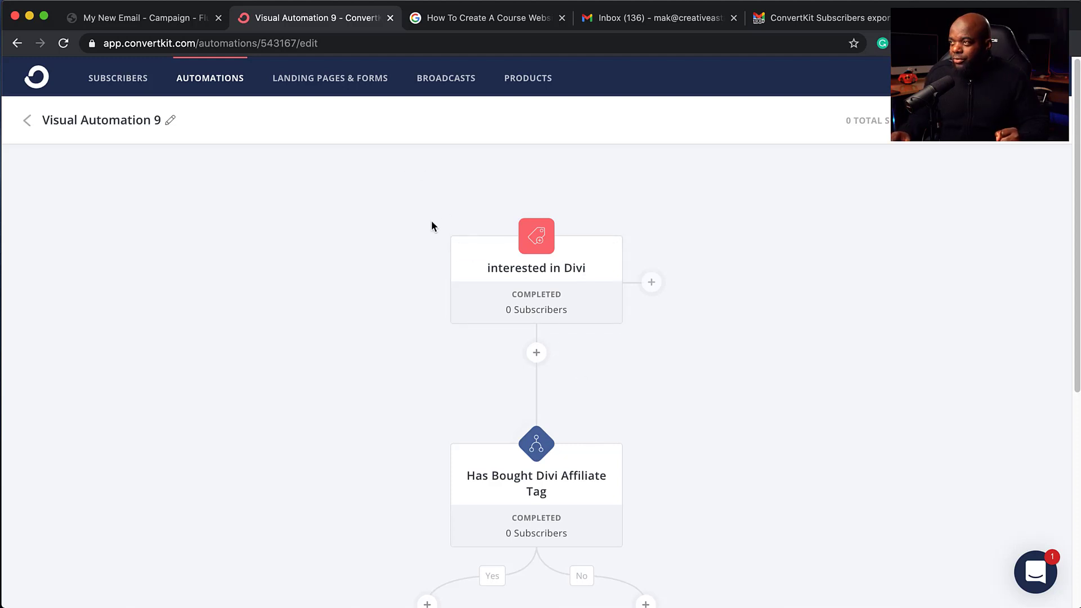
Step: Go to FluentCRM's Automations list and start creating a new automation funnel
click(182, 23)
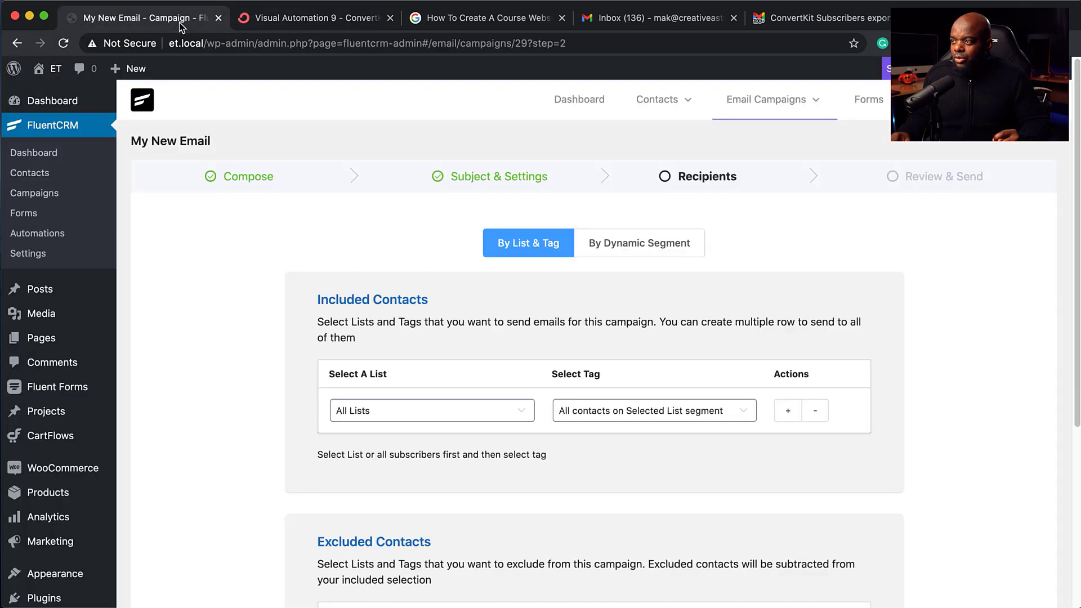
click(77, 130)
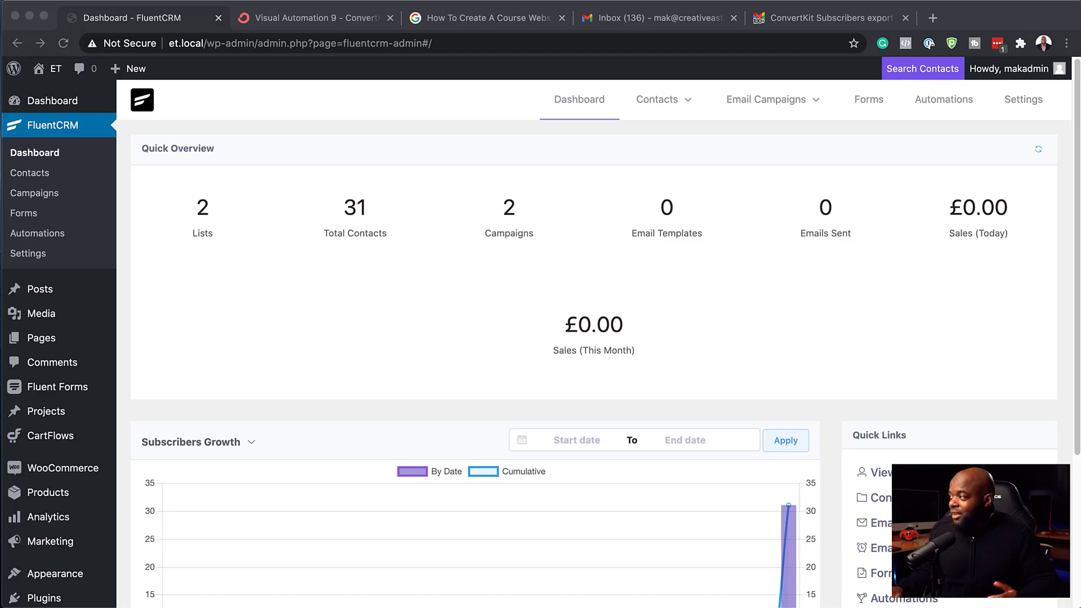
click(957, 102)
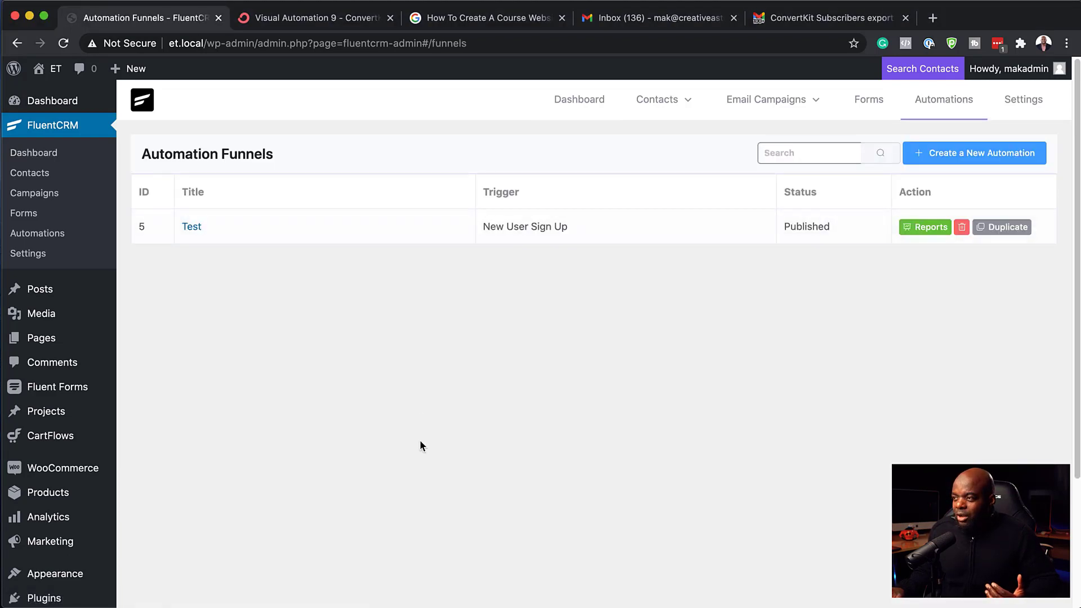
click(1006, 161)
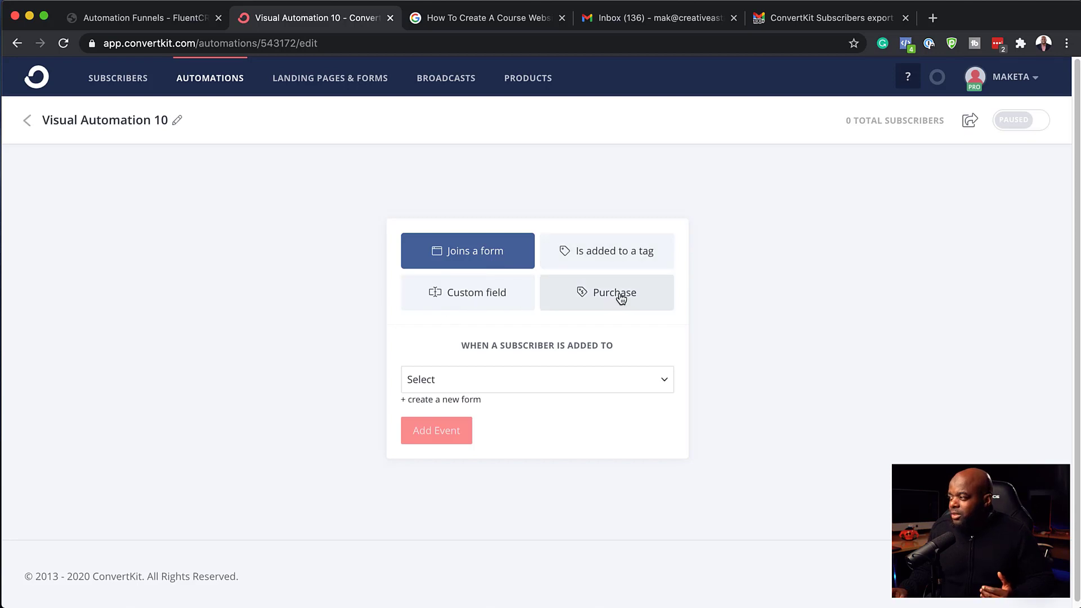
click(177, 19)
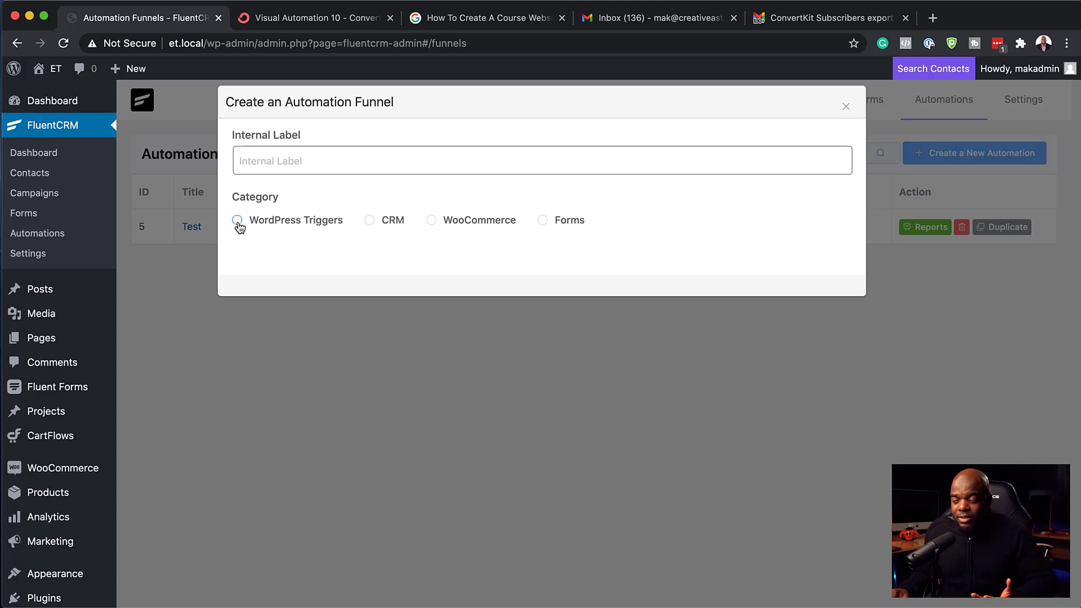
Step: Pick the WooCommerce category and 'WooCommerce - New Order' trigger, then attempt to continue
click(369, 221)
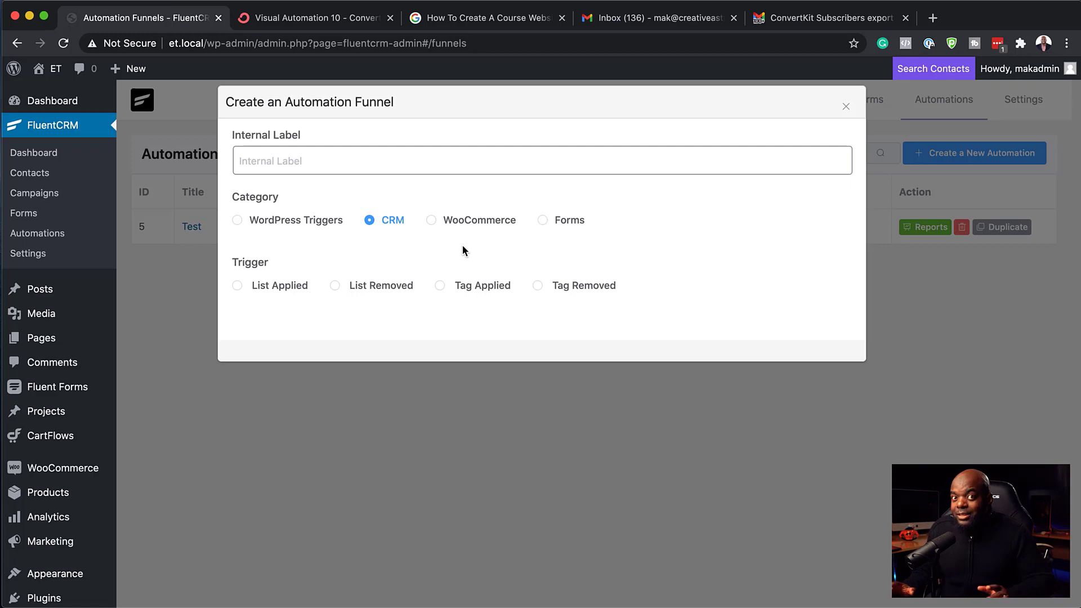
click(431, 220)
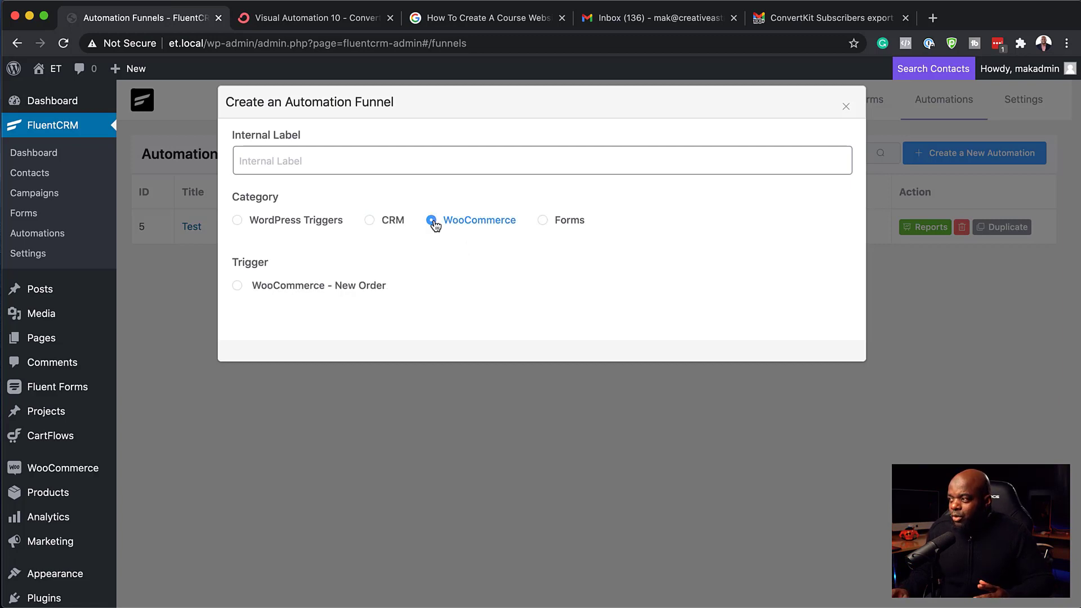
click(238, 286)
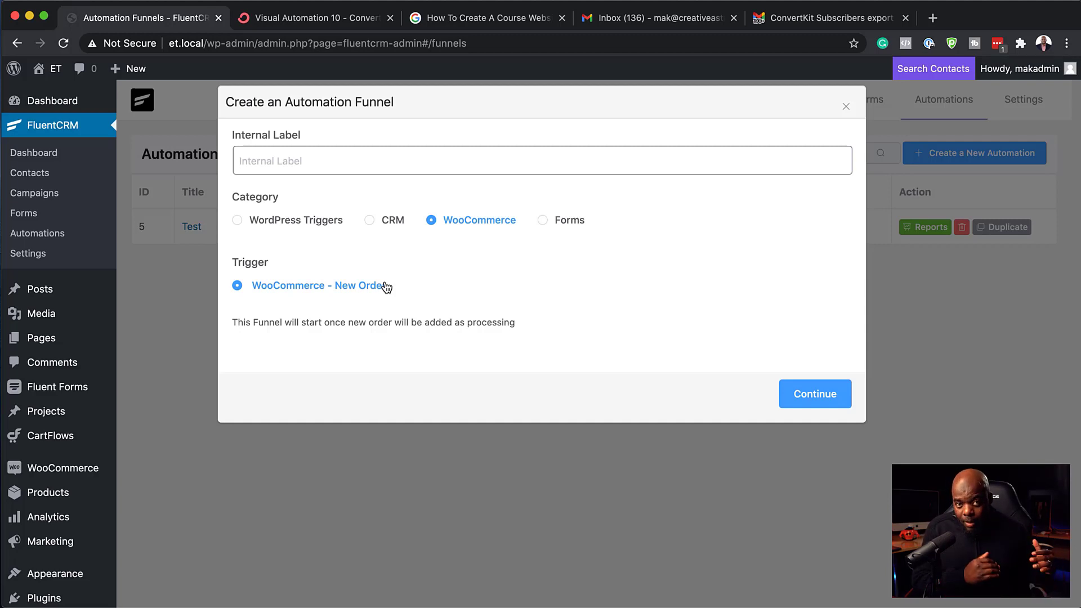
click(540, 222)
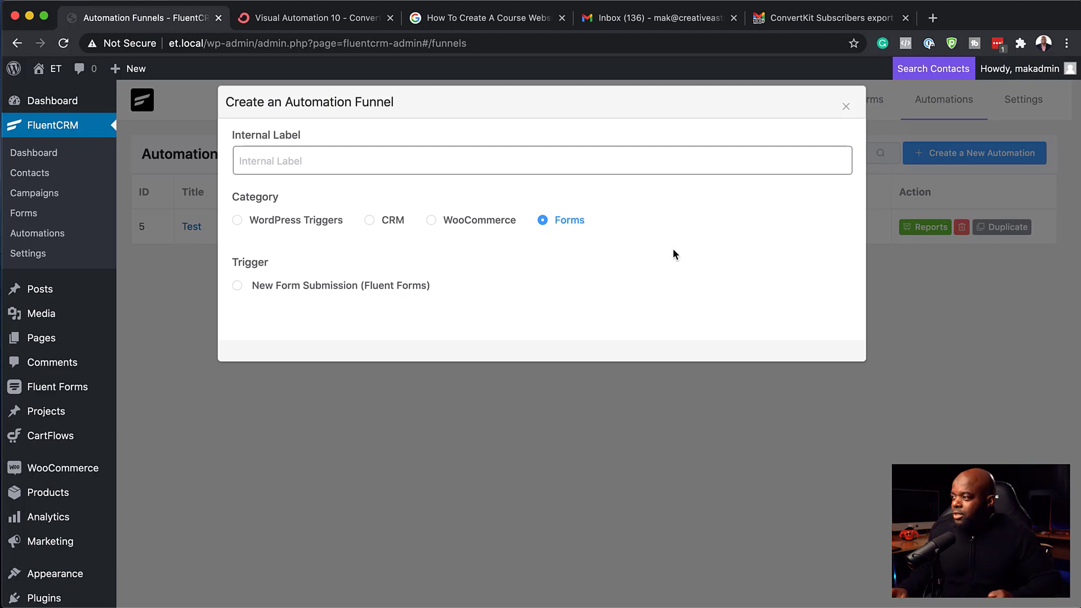
click(432, 221)
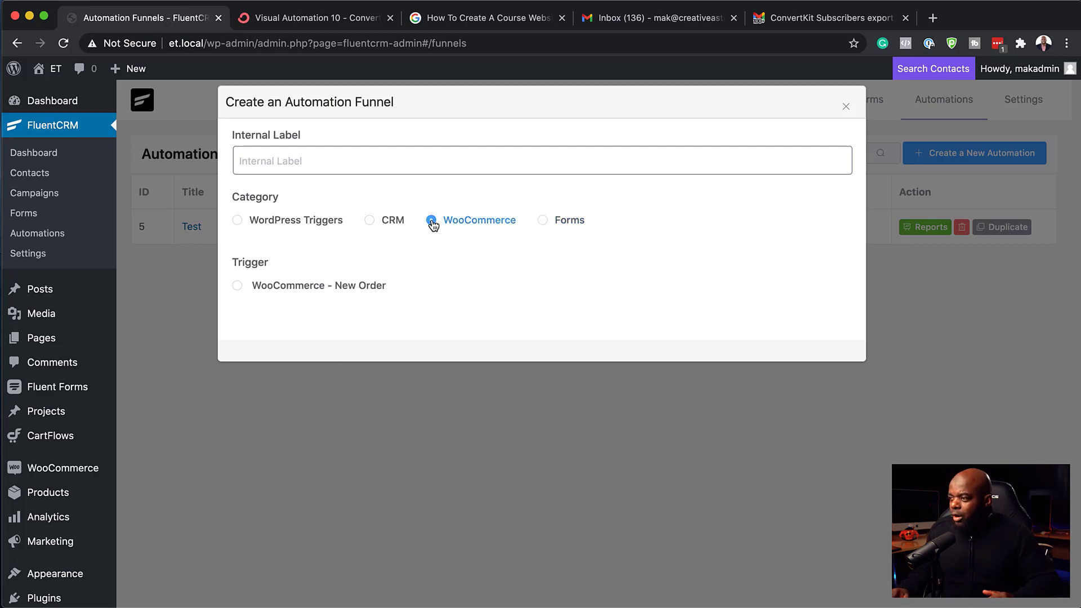
click(237, 287)
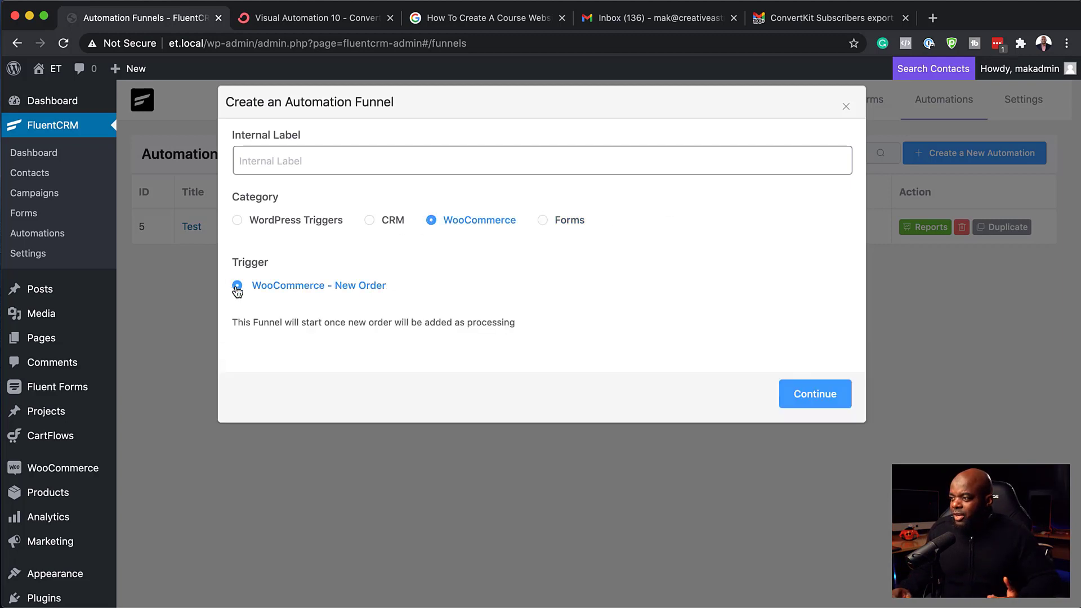
click(819, 396)
Step: Label the funnel 'Buyer' and continue to the trigger settings
click(358, 159)
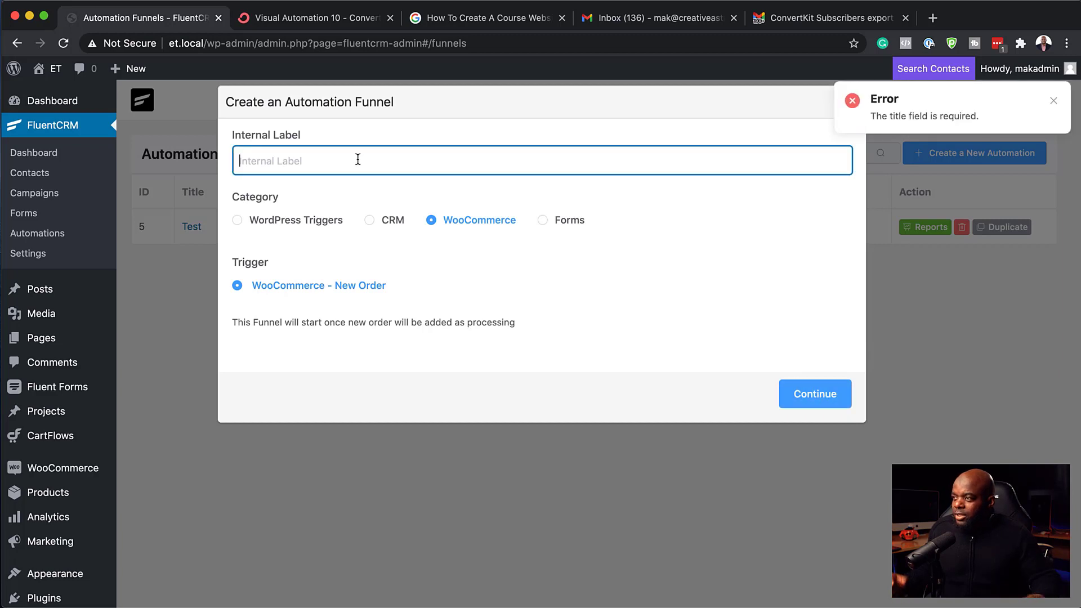
text(Buyer)
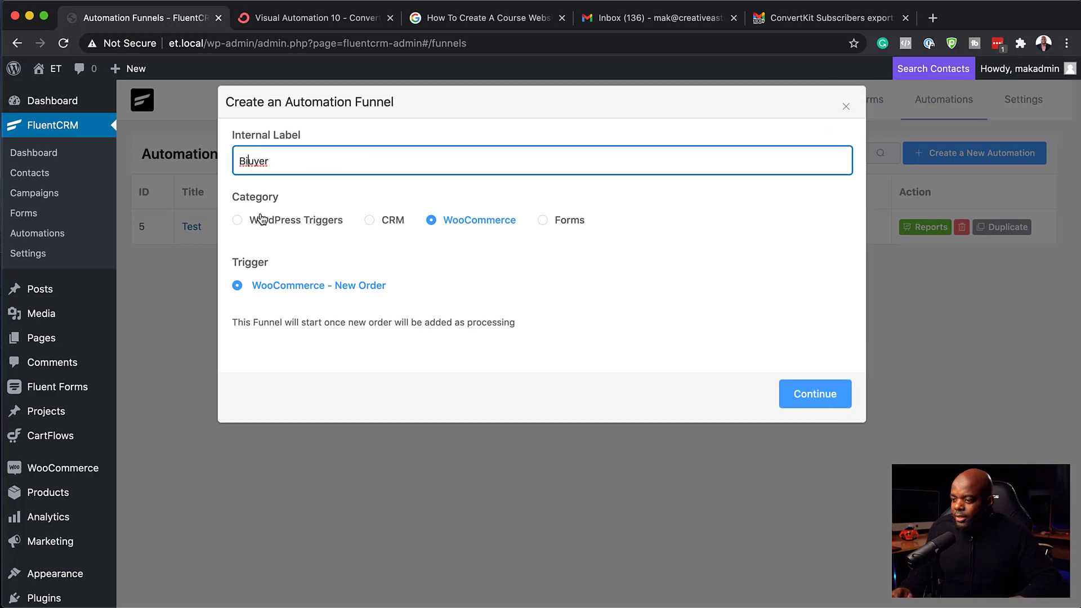
click(819, 403)
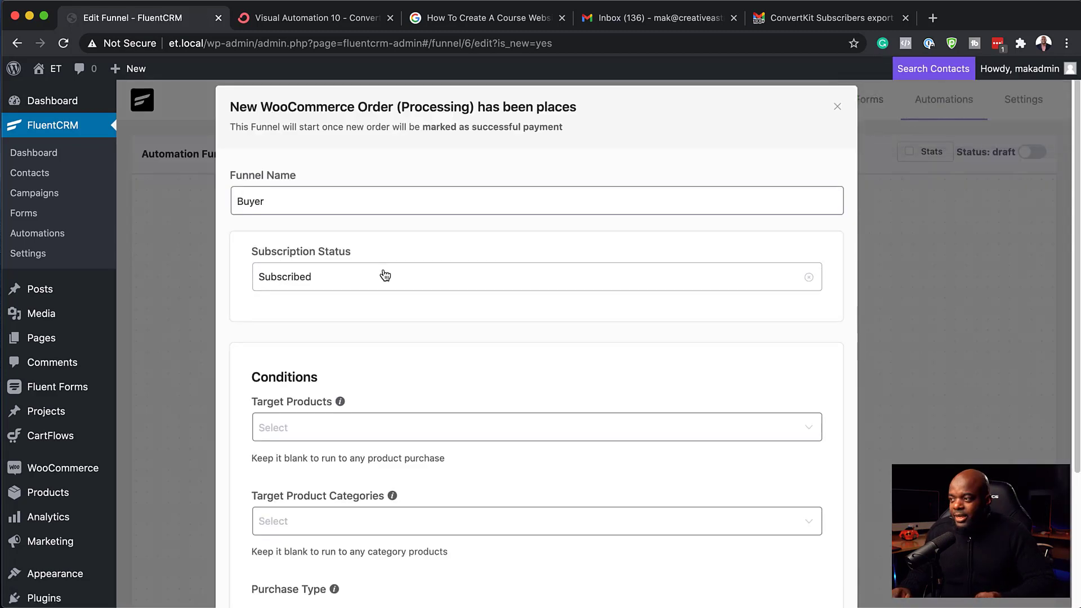
Step: Limit the trigger's target products to Product A and save the settings
scroll(440, 427, down, 2)
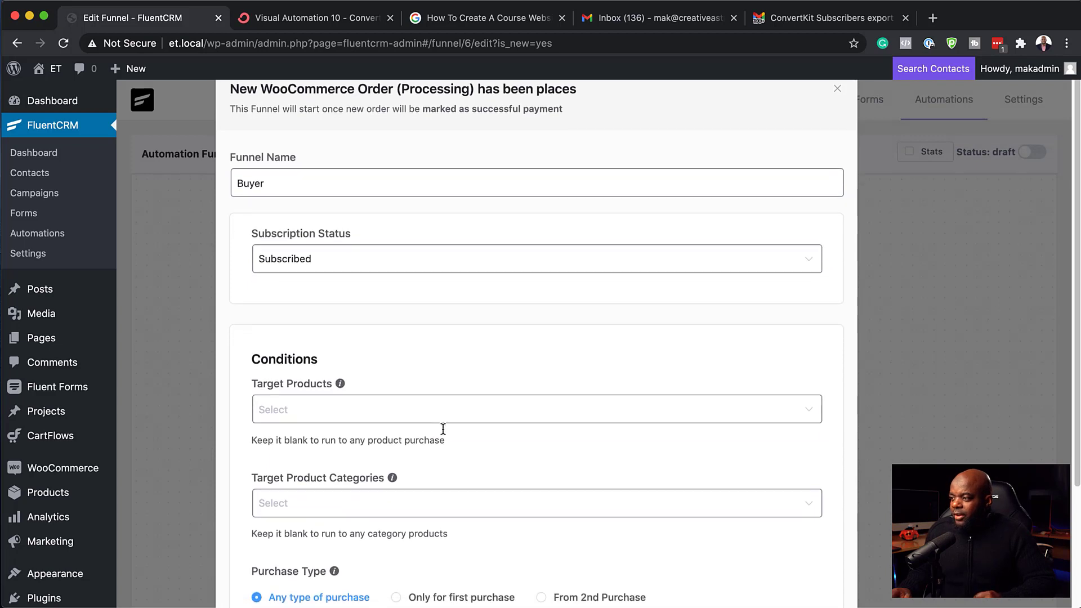
click(321, 378)
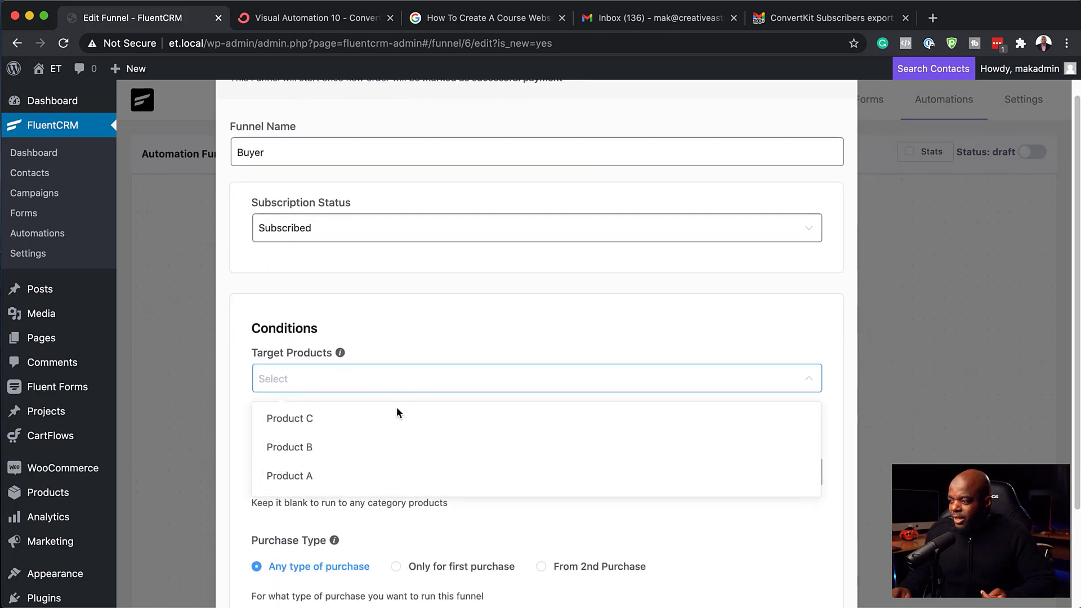
click(355, 476)
click(236, 407)
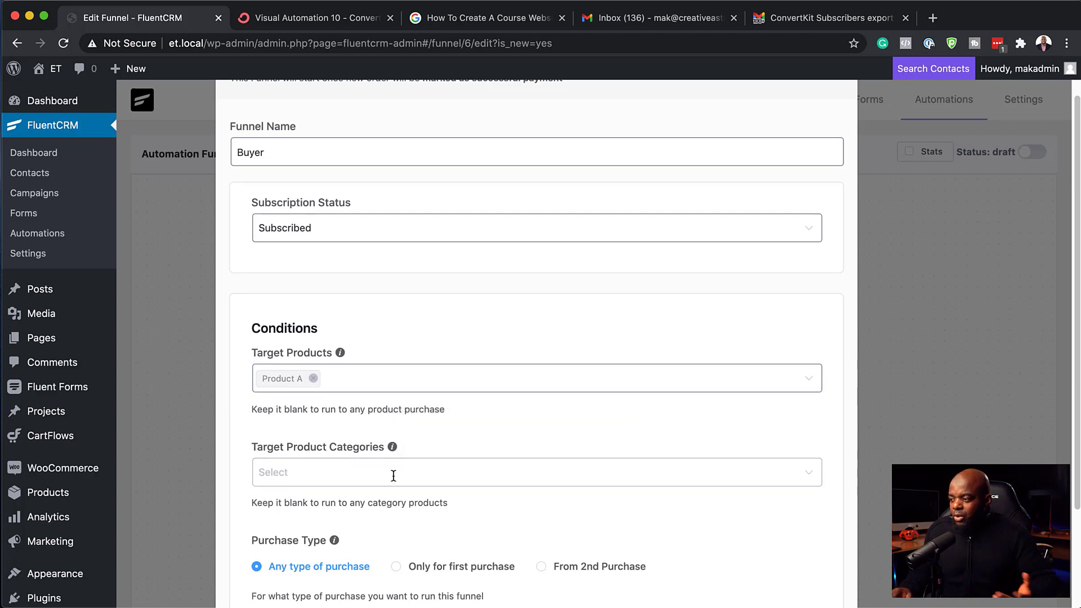
scroll(393, 476, down, 3)
click(279, 549)
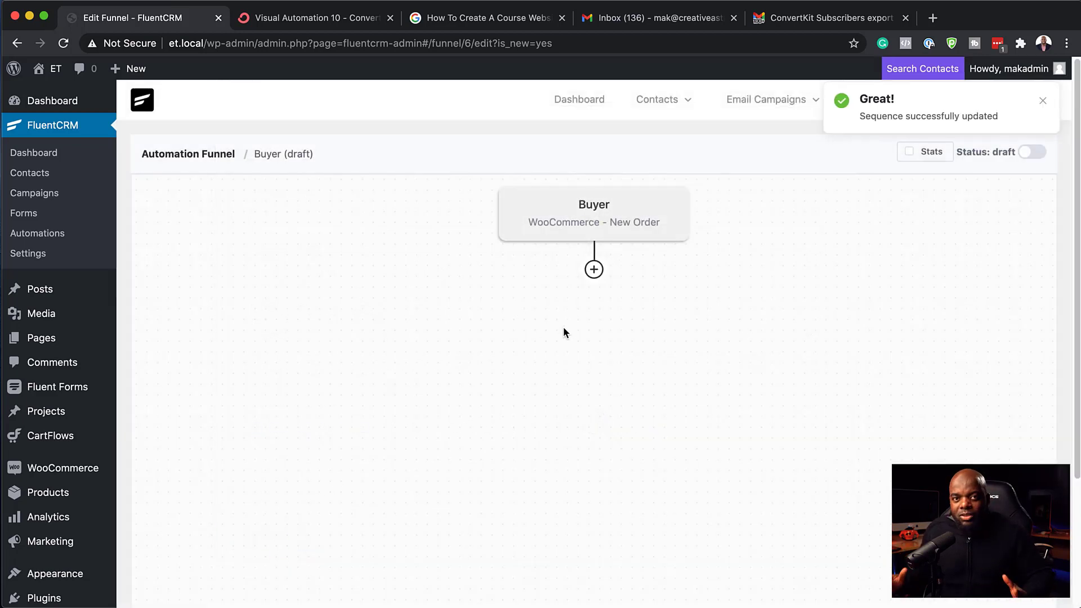
Step: Add a saved Set Sequence Emails step assigning the Onboarding sequence after the Buyer trigger
click(593, 270)
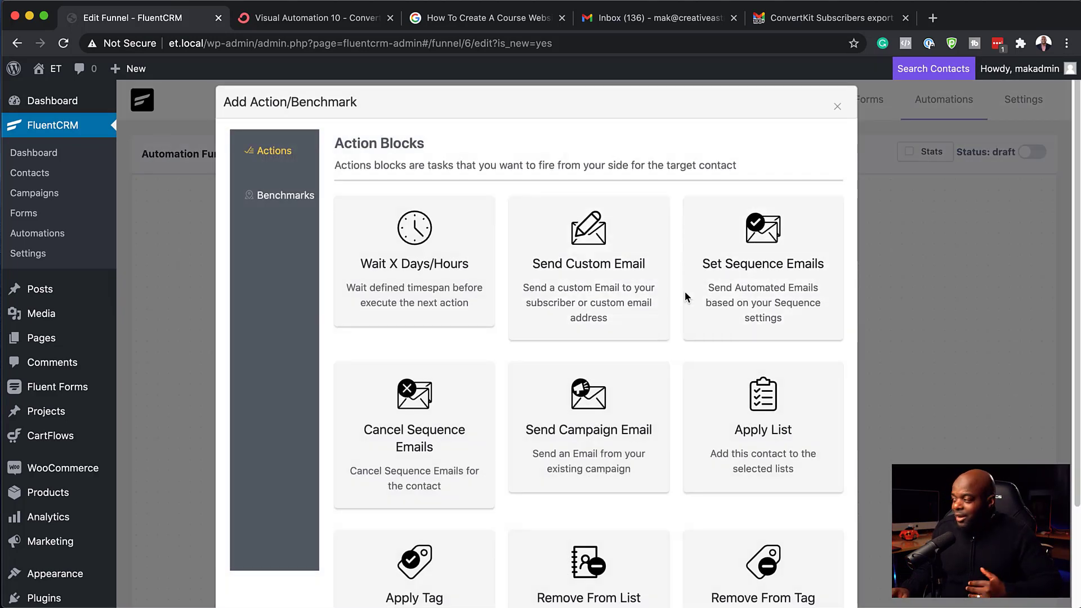
scroll(552, 487, down, 2)
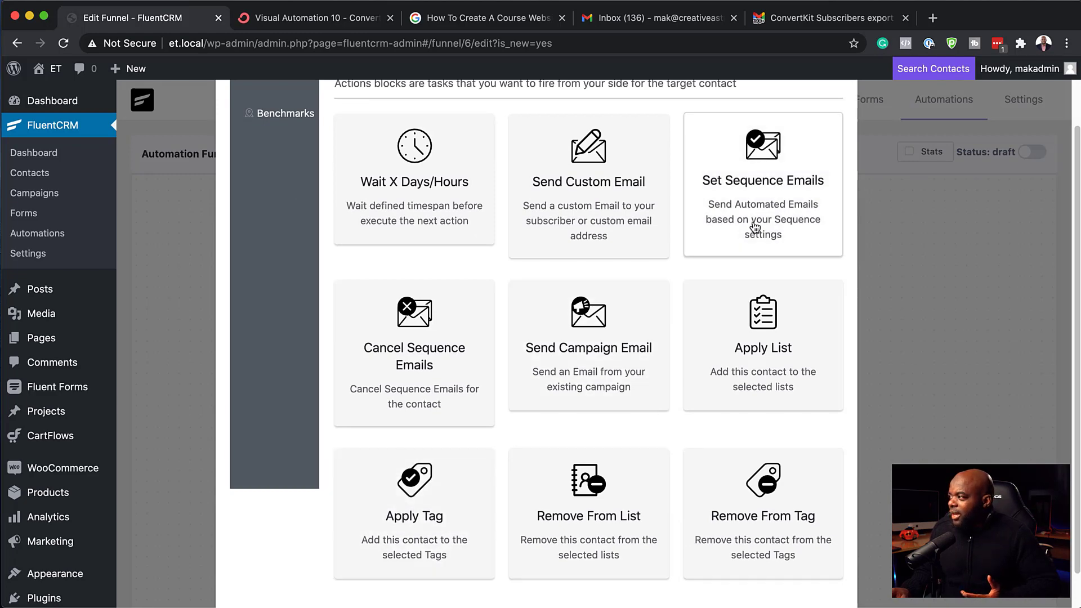
scroll(757, 228, up, 2)
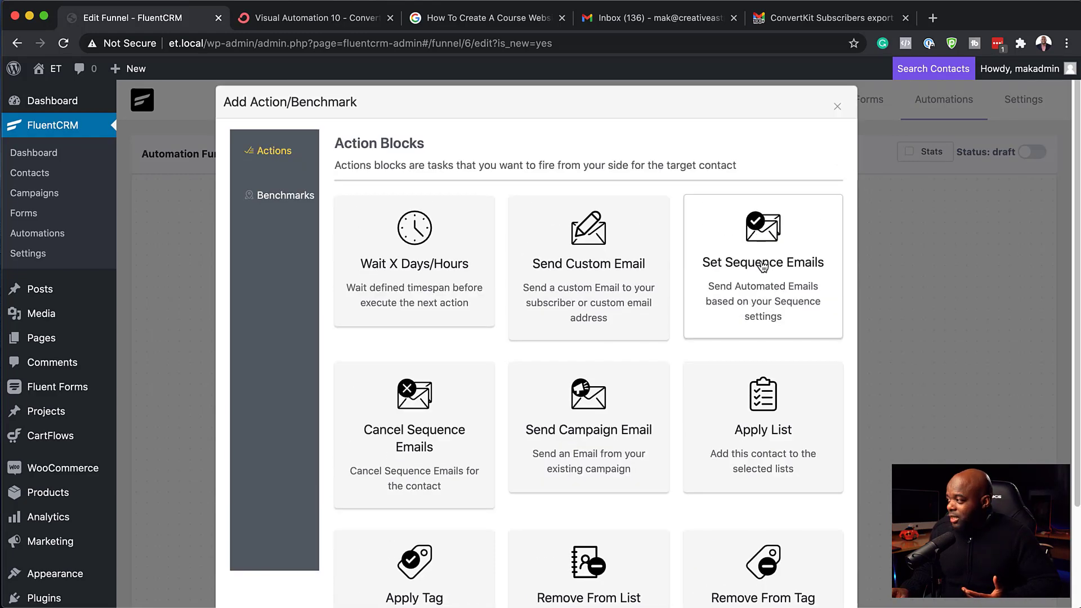
click(762, 267)
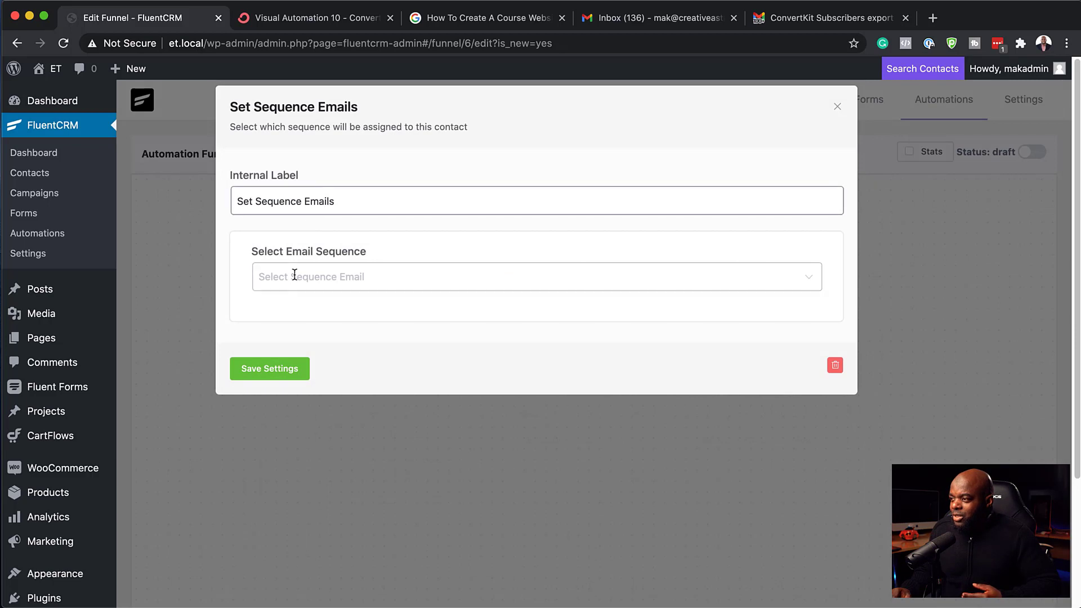
click(294, 274)
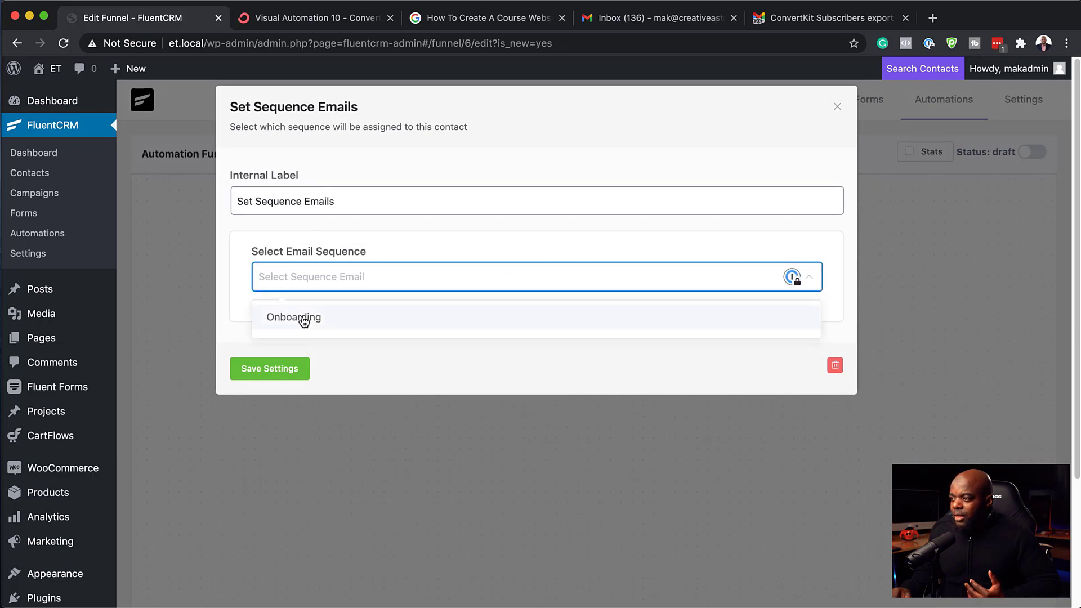
click(325, 321)
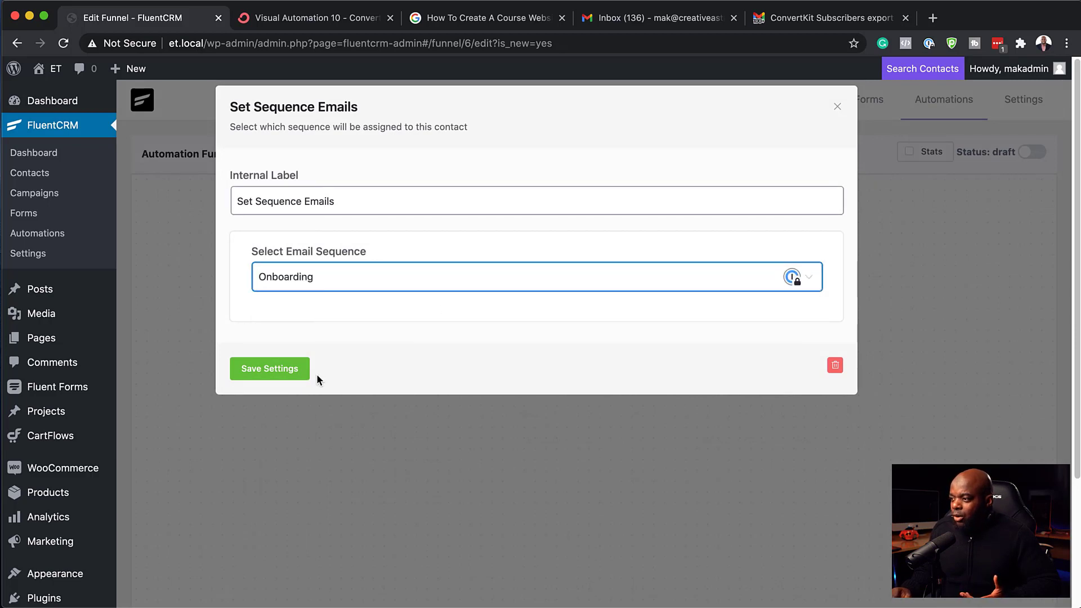
click(289, 373)
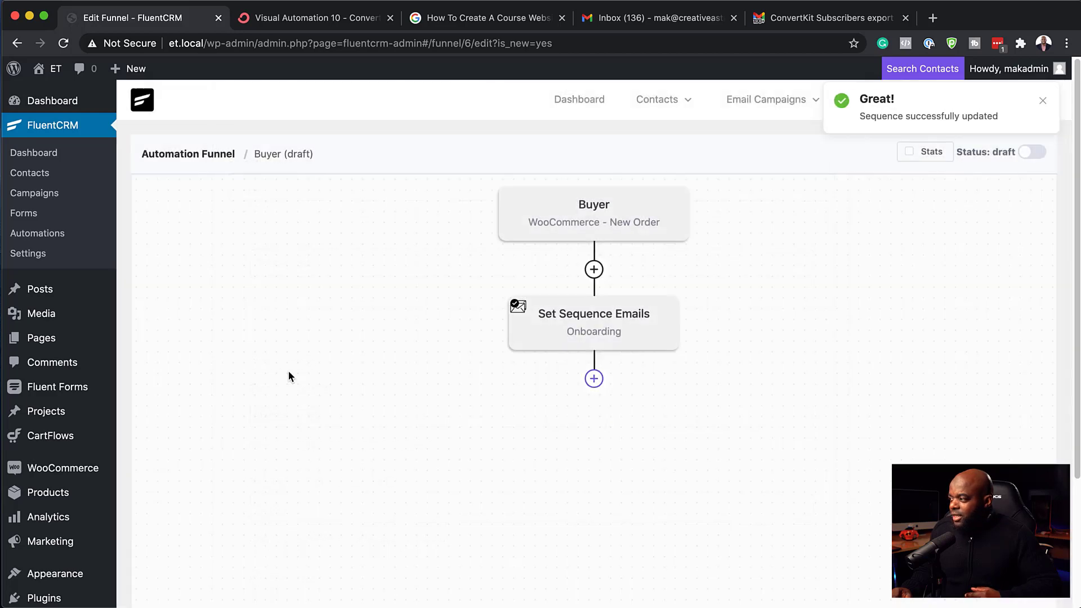
Step: Add and save an Apply Tag step adding 'Bought product A' after the Onboarding sequence
click(594, 379)
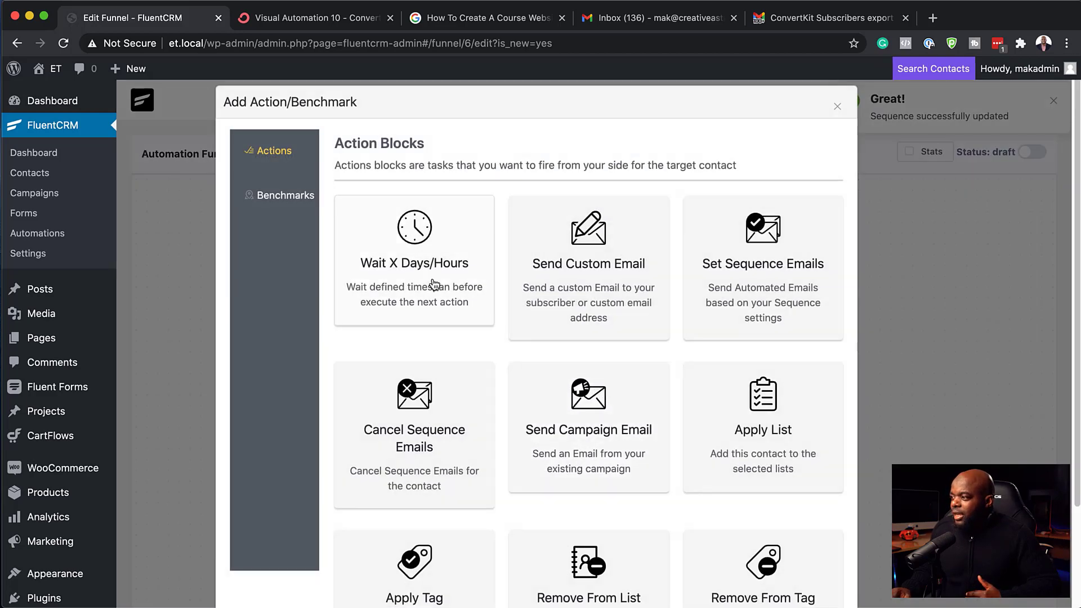
scroll(451, 439, down, 2)
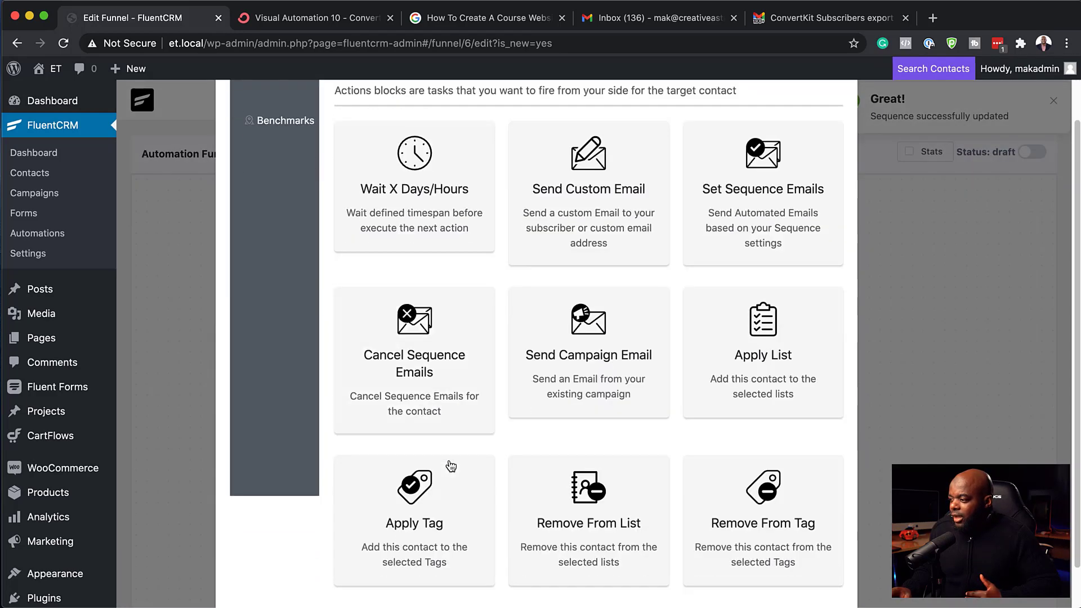
click(435, 499)
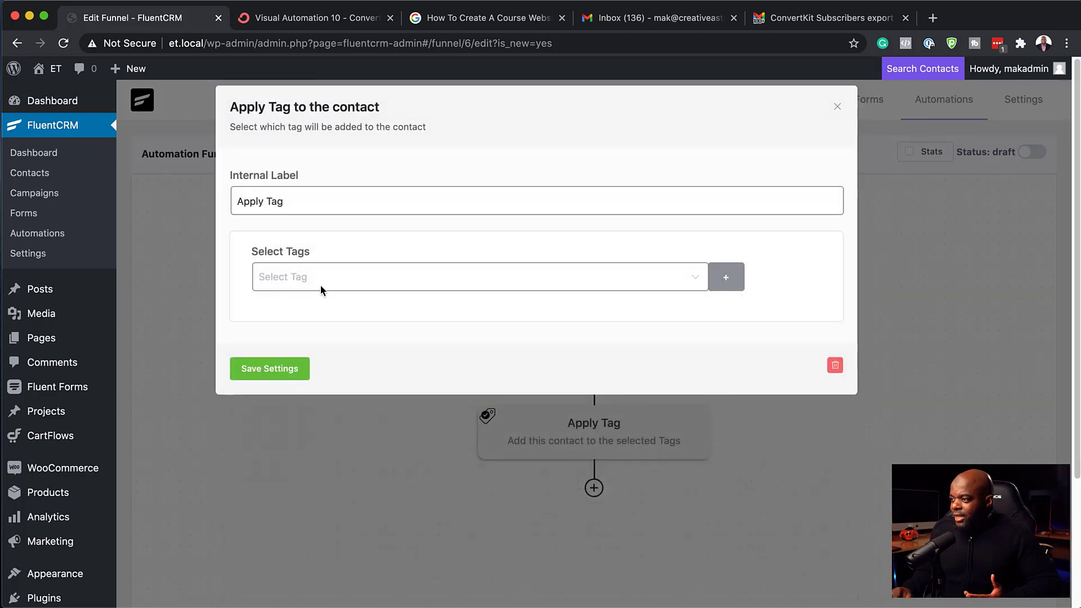
click(321, 280)
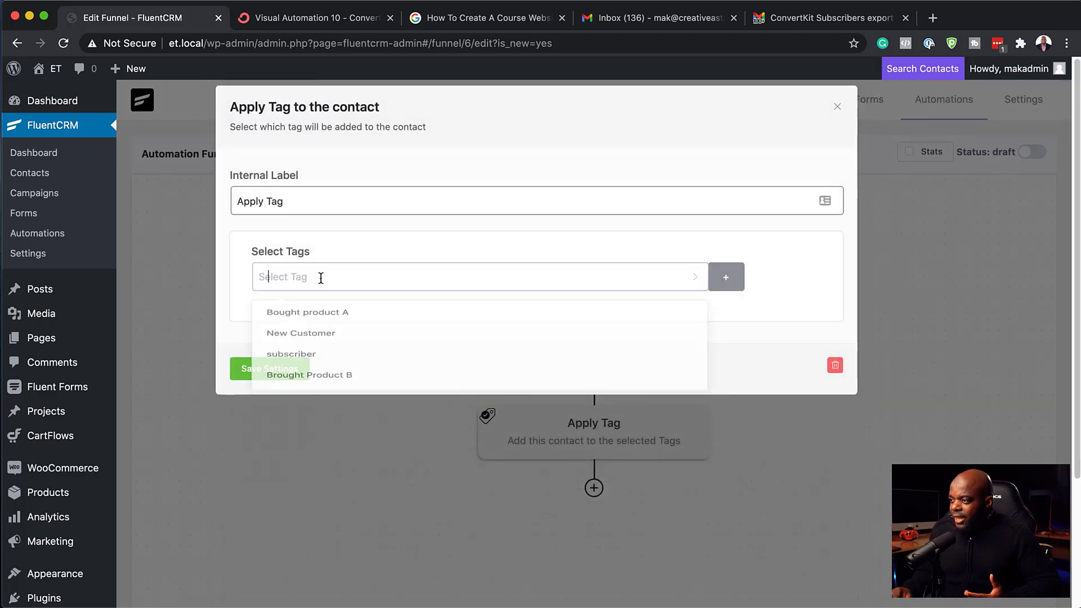
click(366, 318)
click(243, 375)
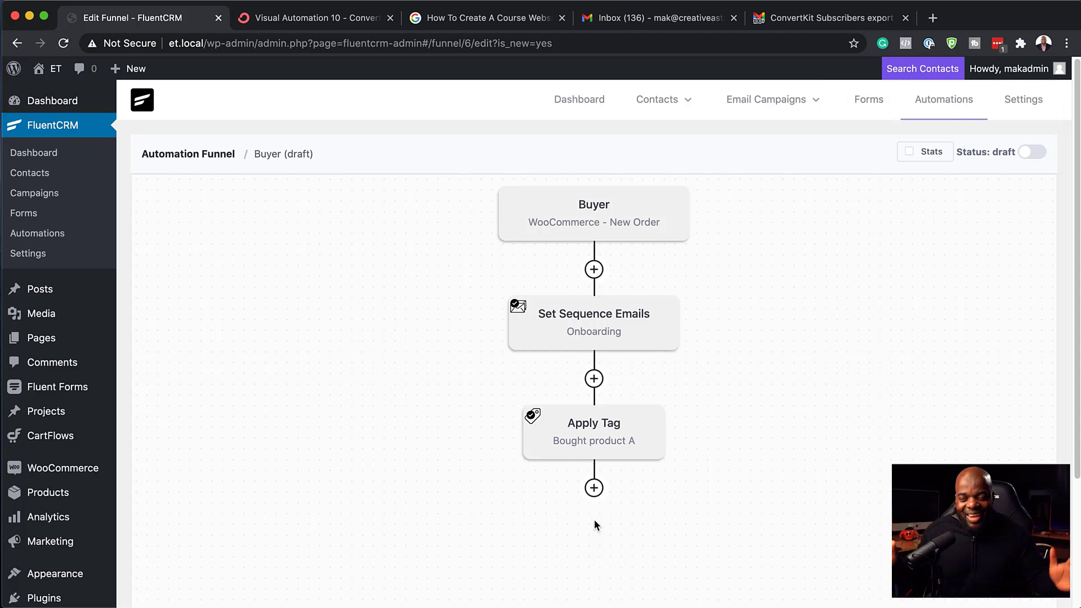
click(594, 488)
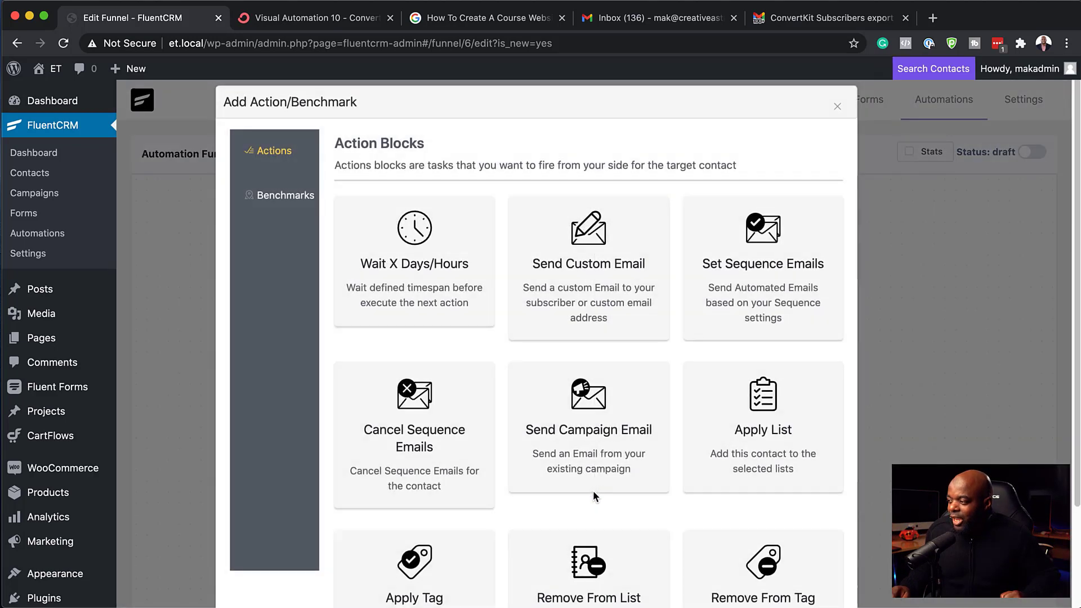
click(838, 107)
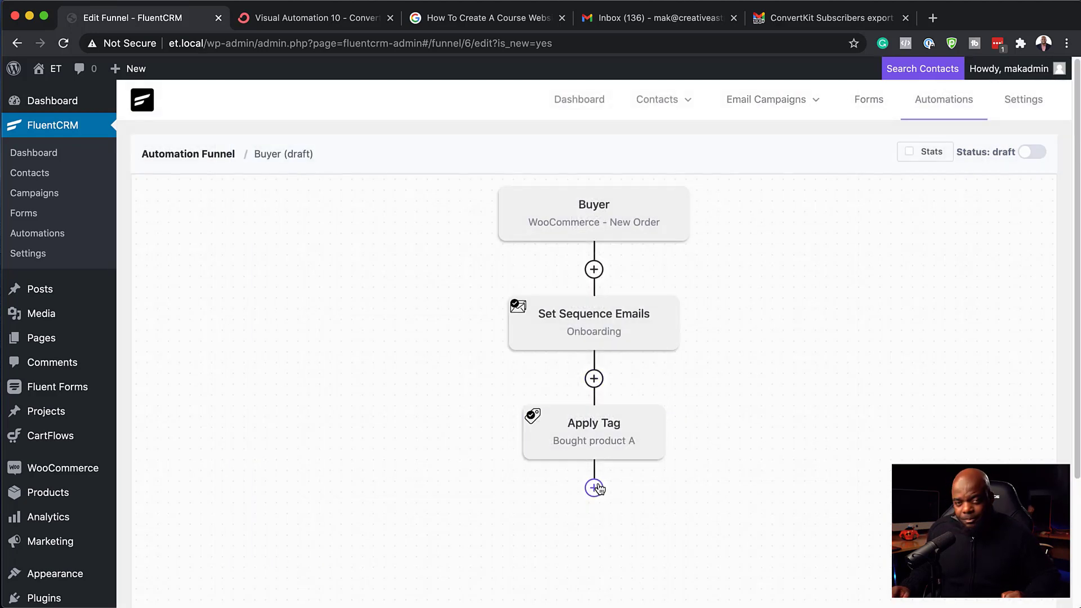
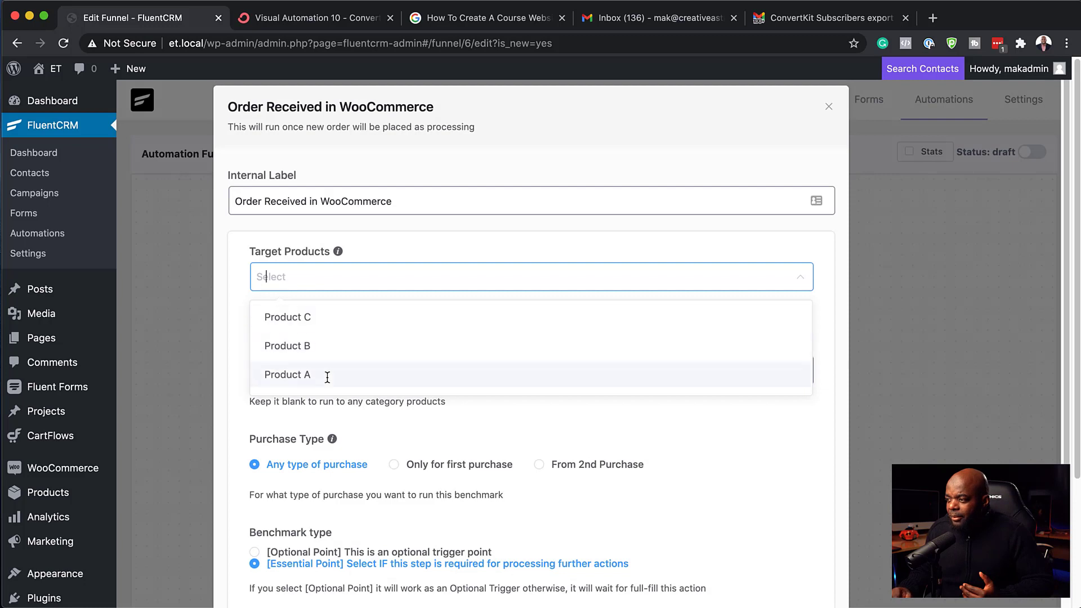
Step: Set Target Products to Product A on the Order Received in WooCommerce step and save
click(326, 375)
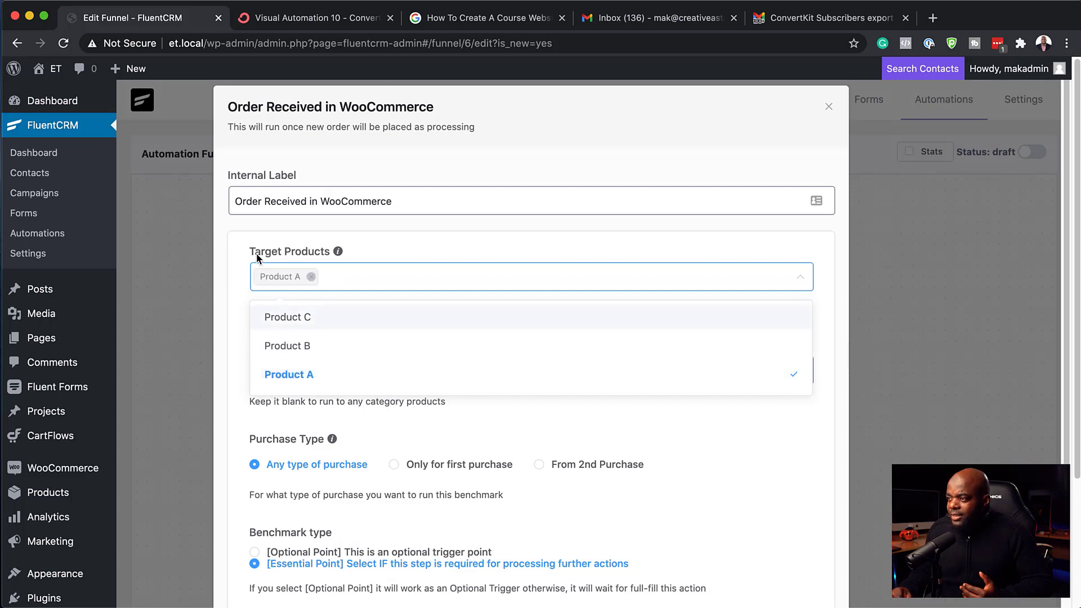
click(241, 243)
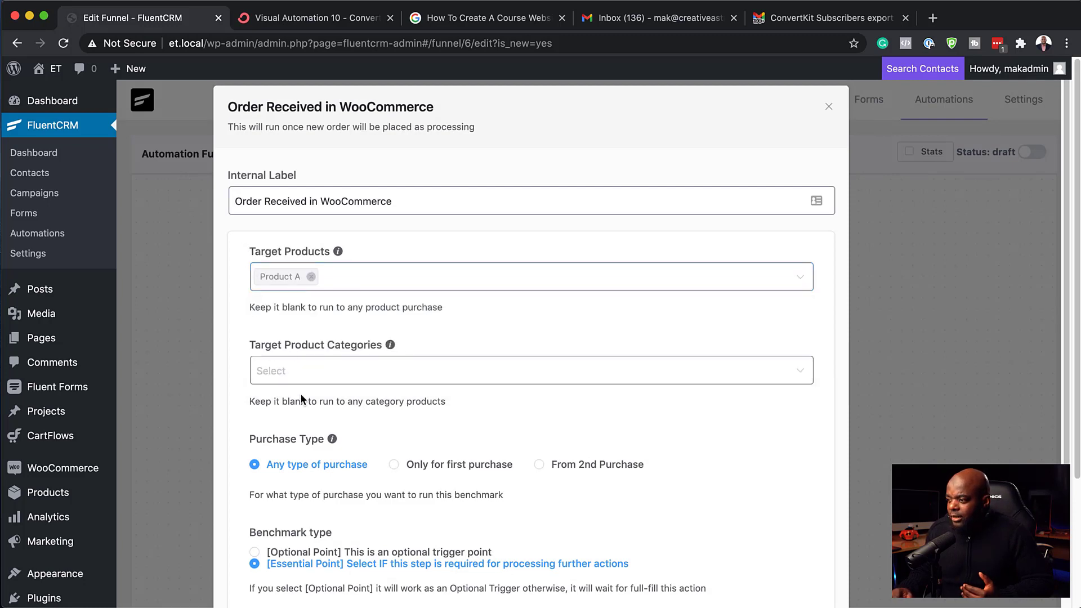
scroll(301, 396, down, 4)
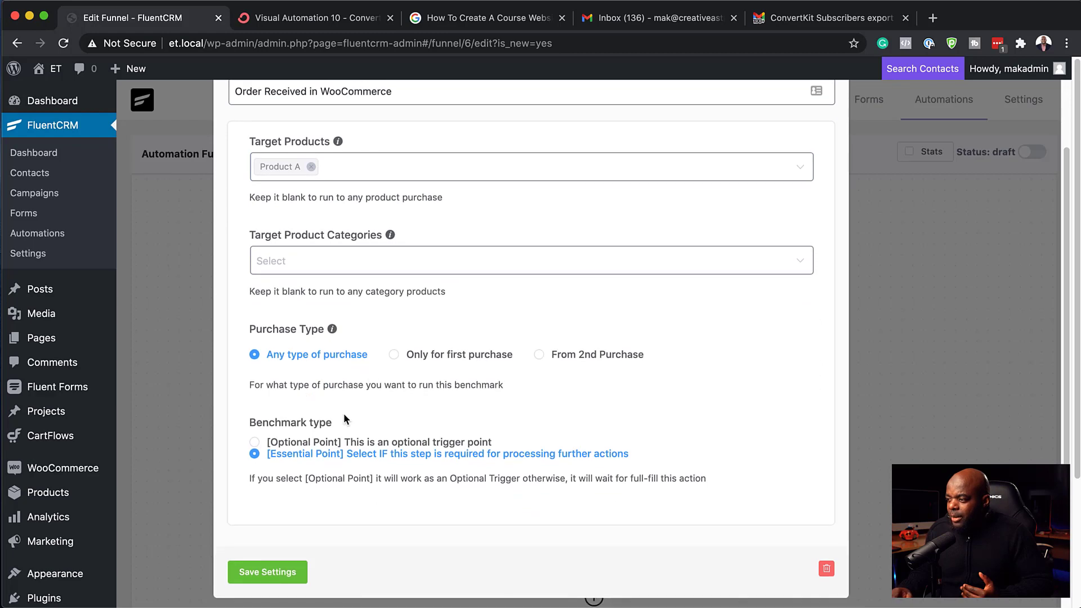
click(267, 572)
scroll(363, 455, down, 3)
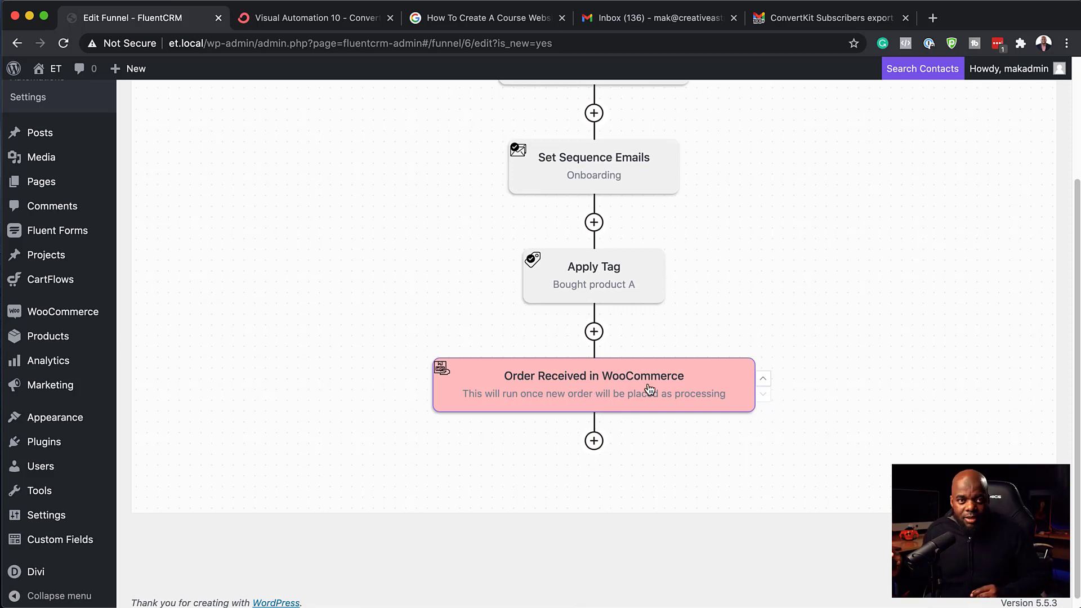
scroll(810, 321, up, 2)
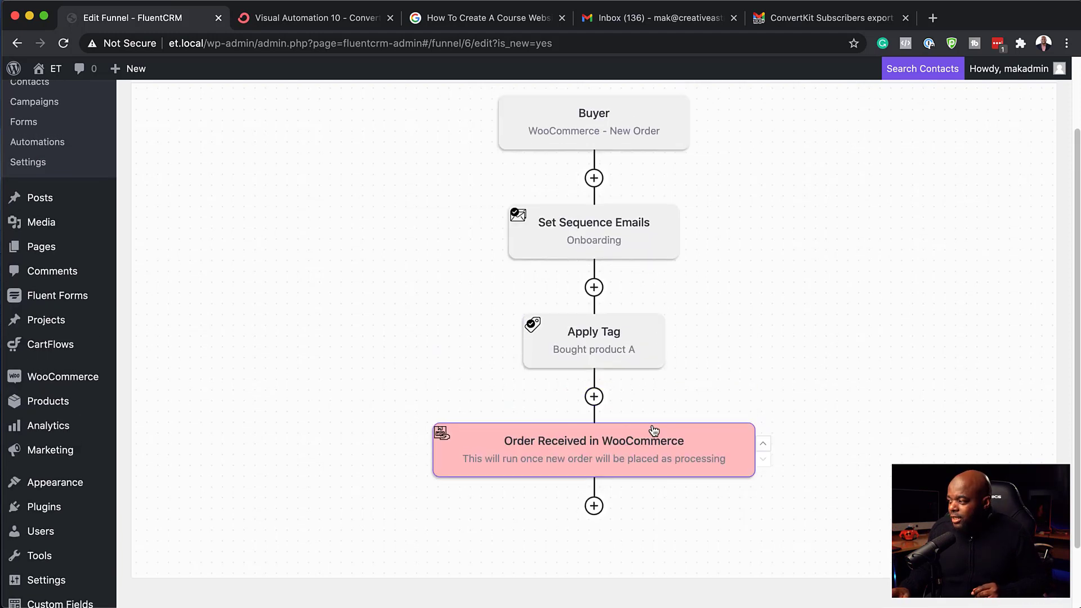
scroll(651, 429, down, 2)
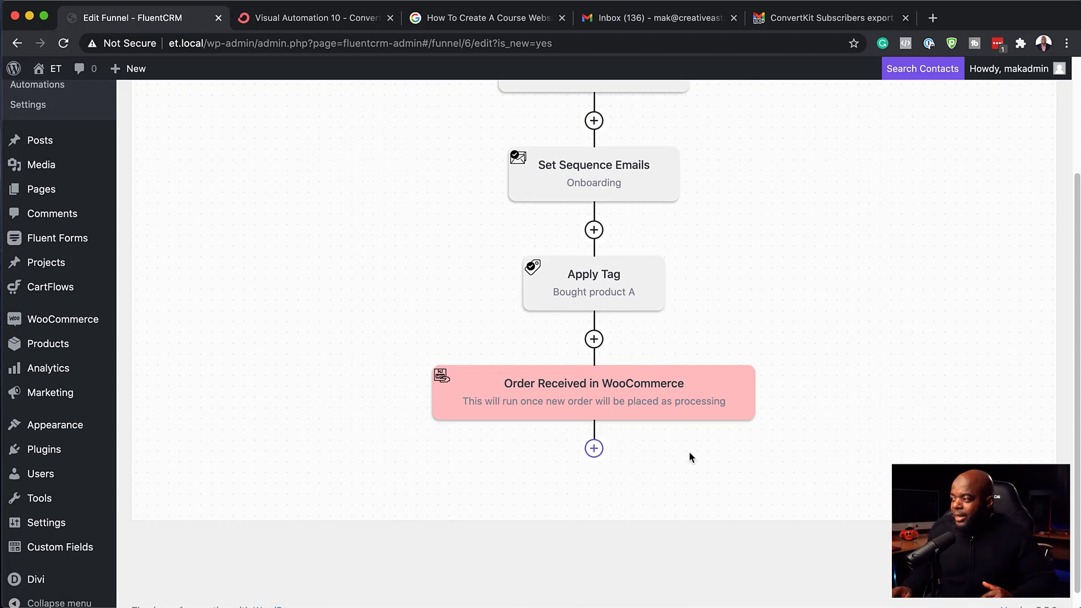
mouse_move(628, 394)
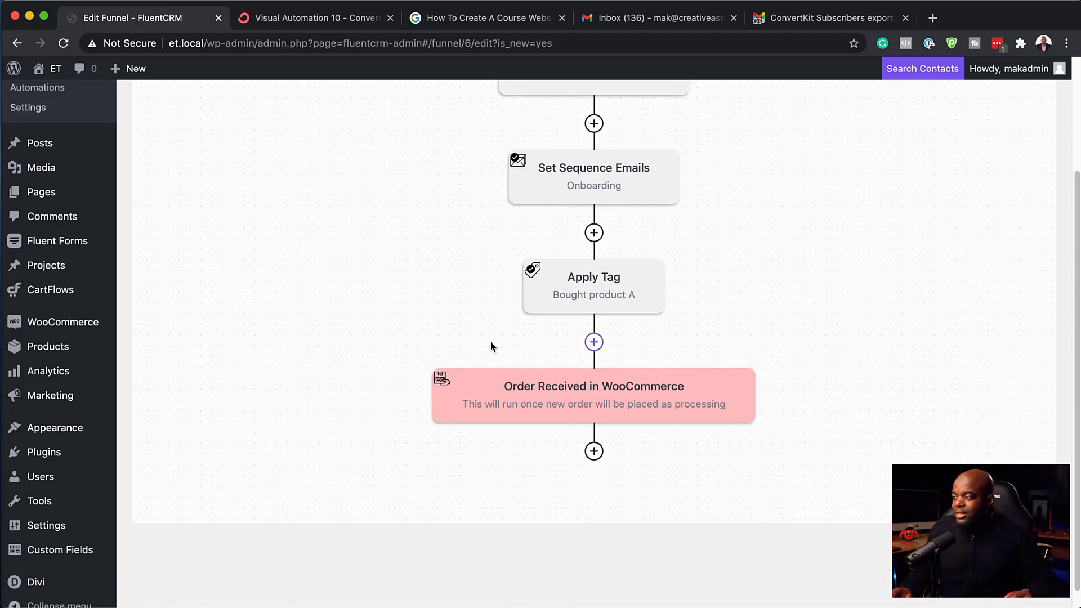
scroll(490, 343, up, 3)
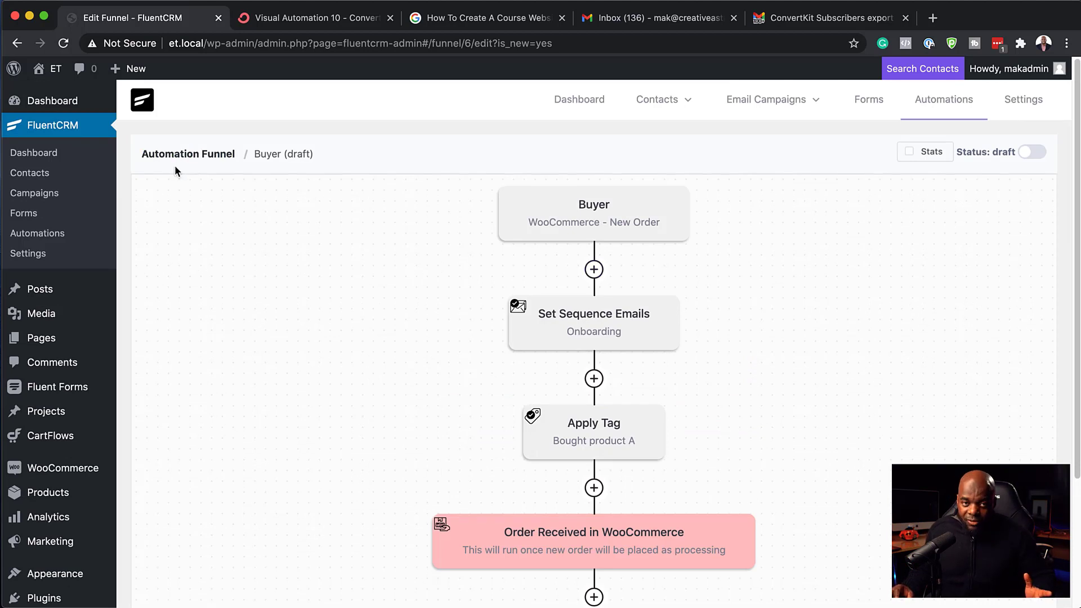
Step: Publish the Buyer funnel, view its report, and return to ConvertKit's Visual Automation 10
click(1032, 151)
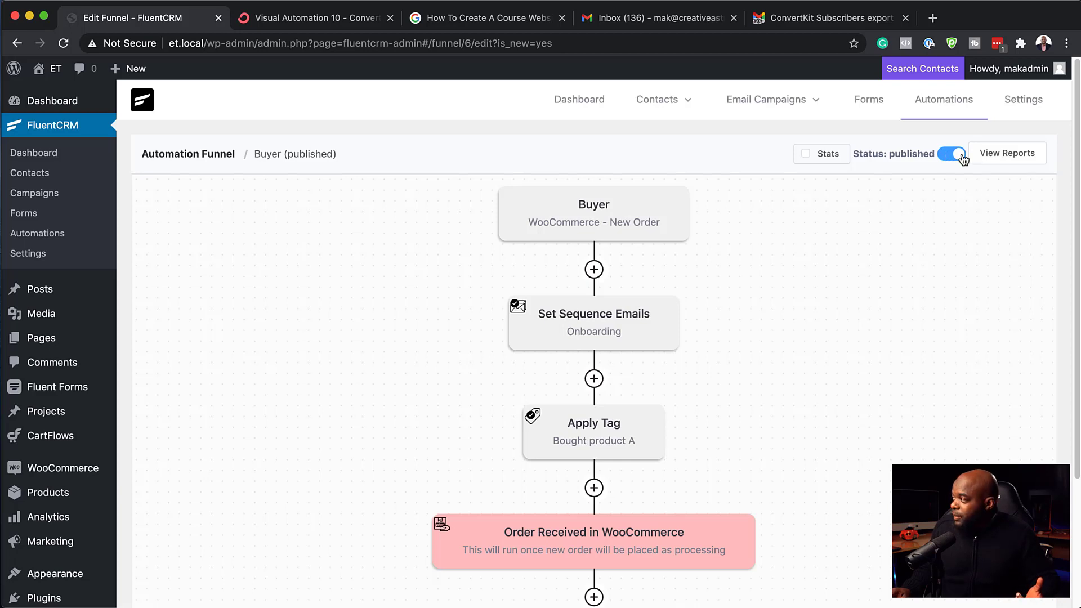
click(1016, 154)
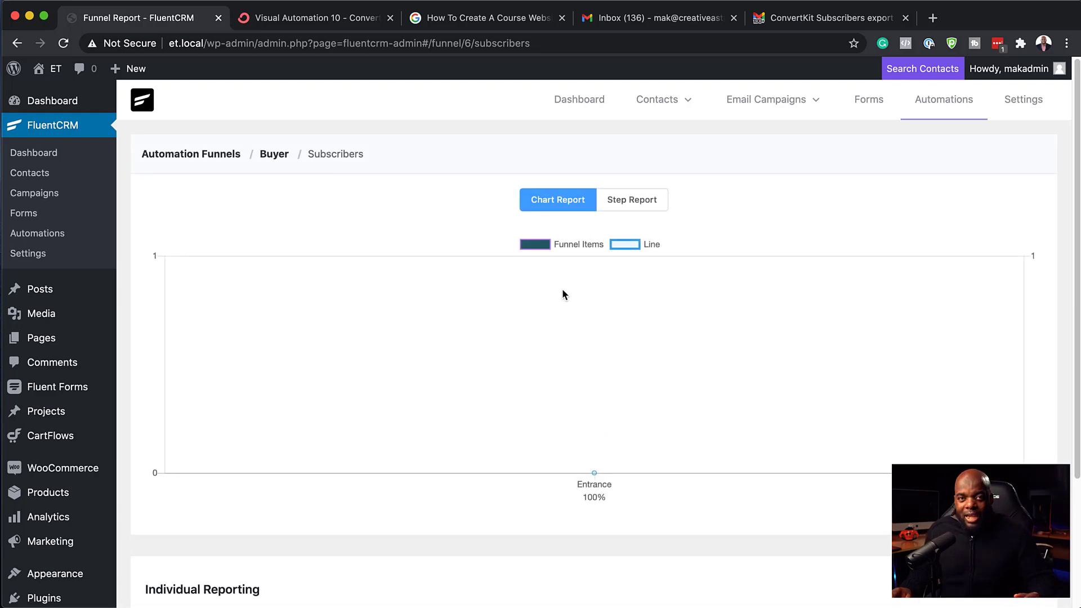
click(319, 21)
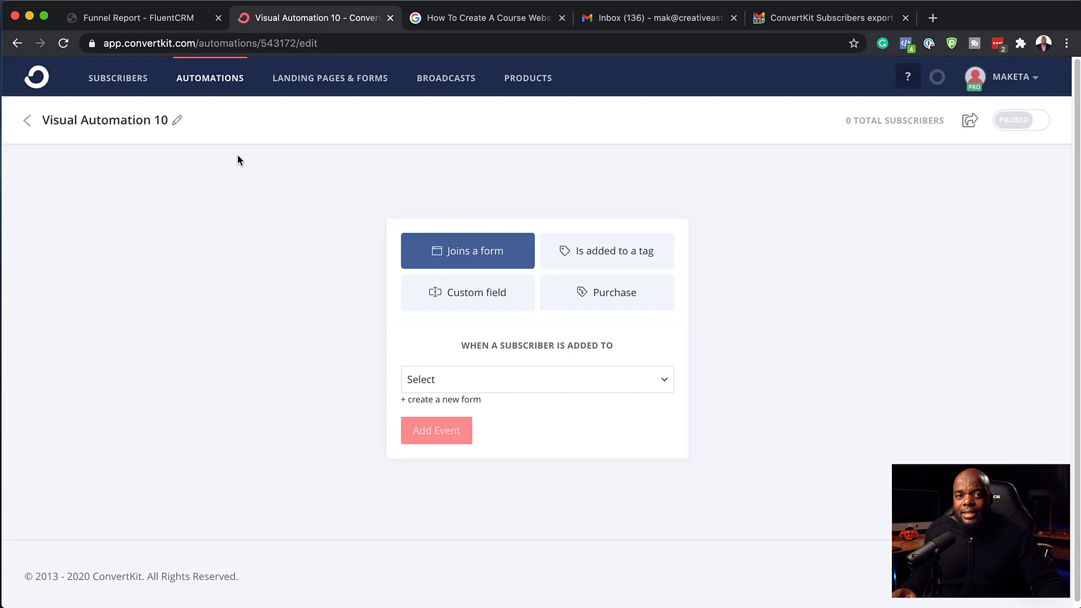
Step: Go to ConvertKit's Sequences list and open the Content for non-buyers sequence
click(236, 81)
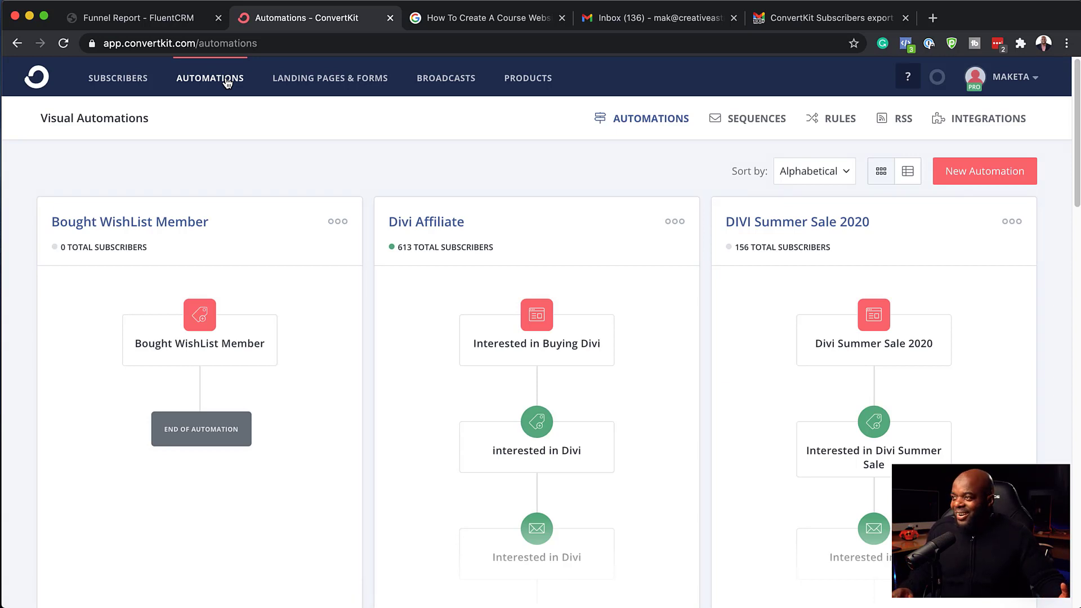
click(756, 119)
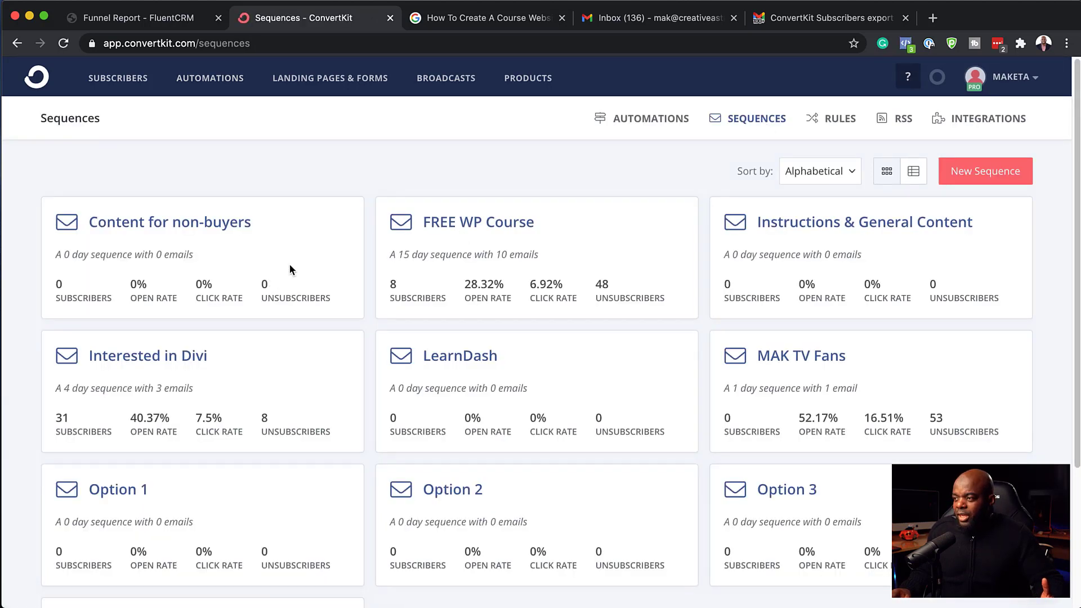
click(204, 228)
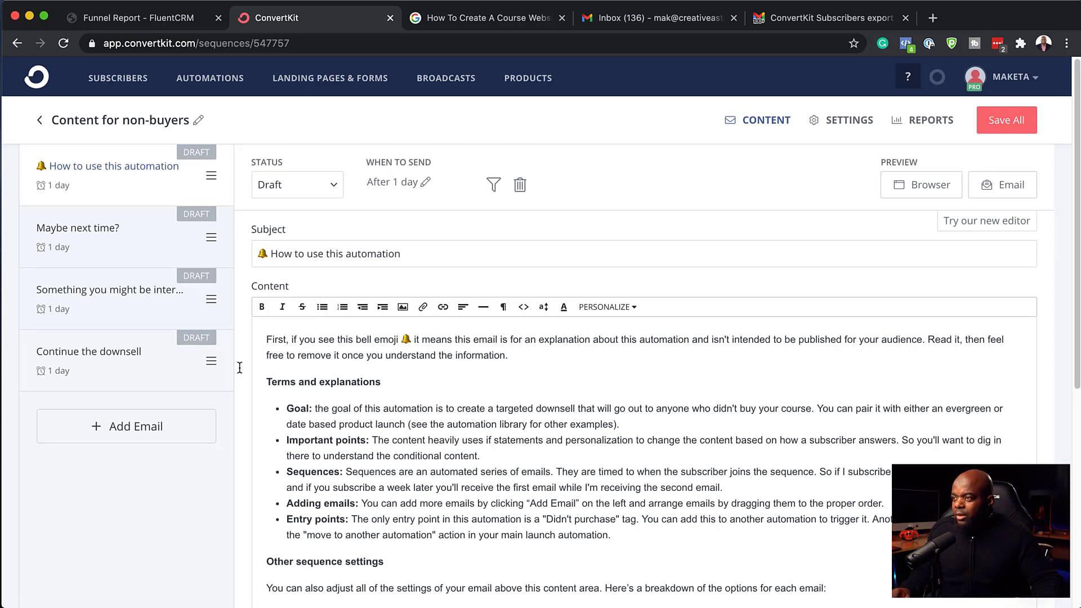
Step: Make the Maybe next time? email send 2 days after the previous one
click(131, 247)
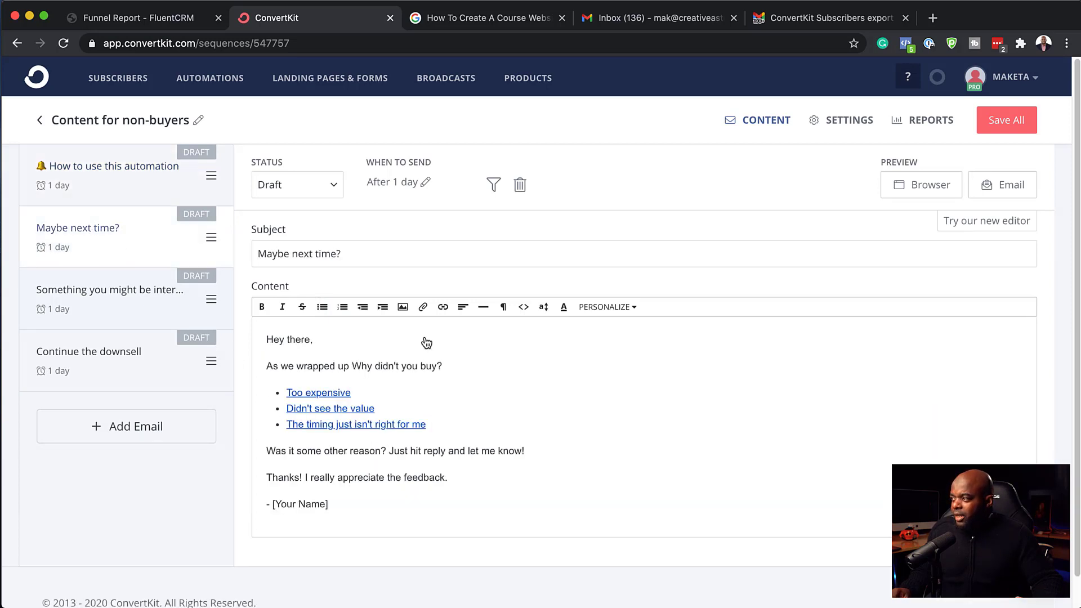
click(425, 186)
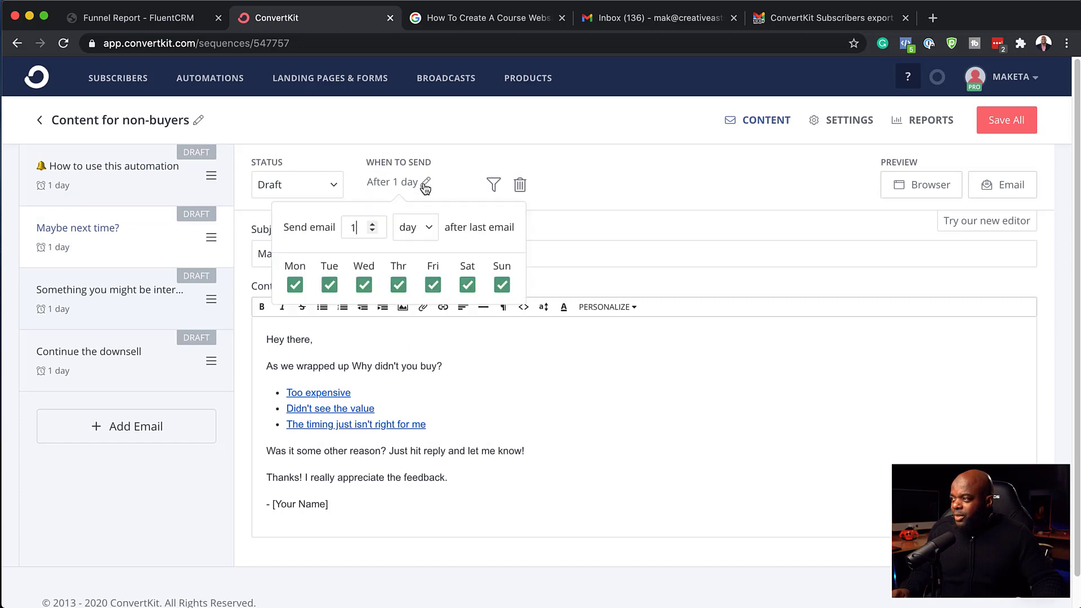
click(175, 506)
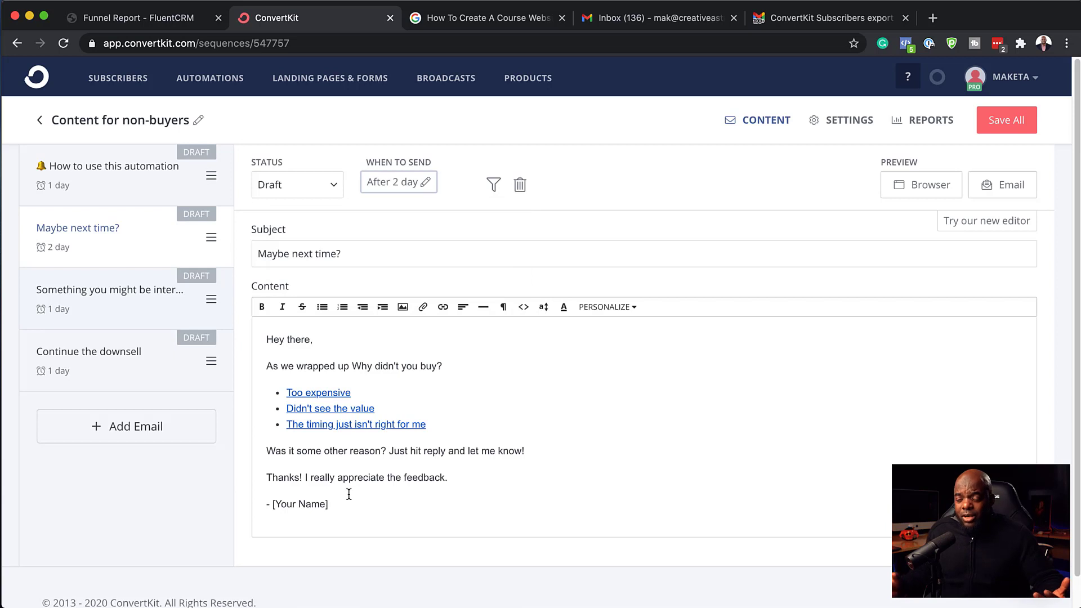
Step: Check the sequence's reports, then bring up FluentCRM's Email Campaigns list
click(92, 289)
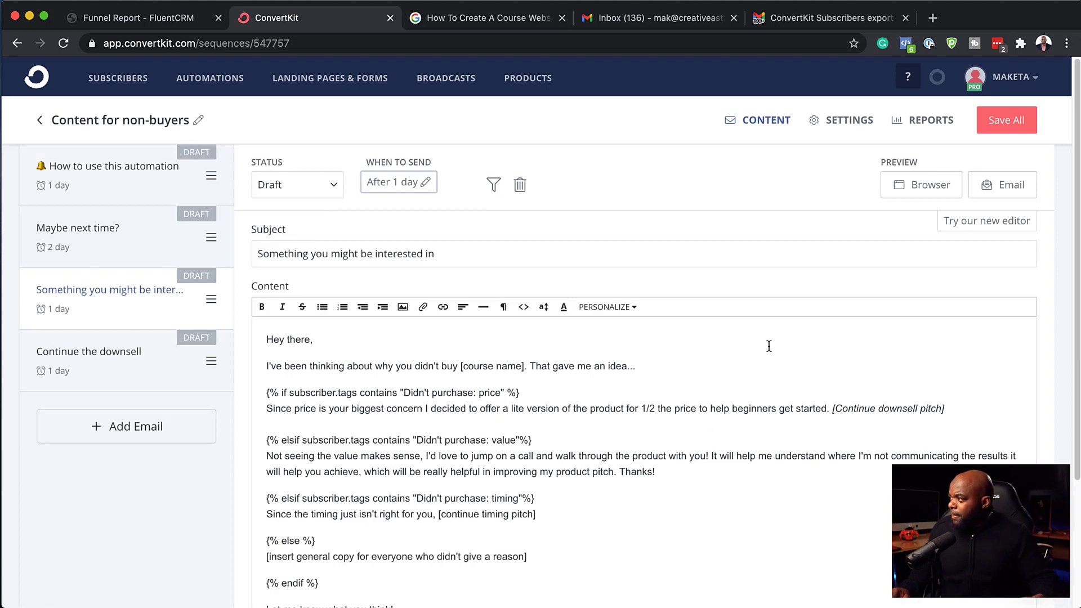
click(917, 123)
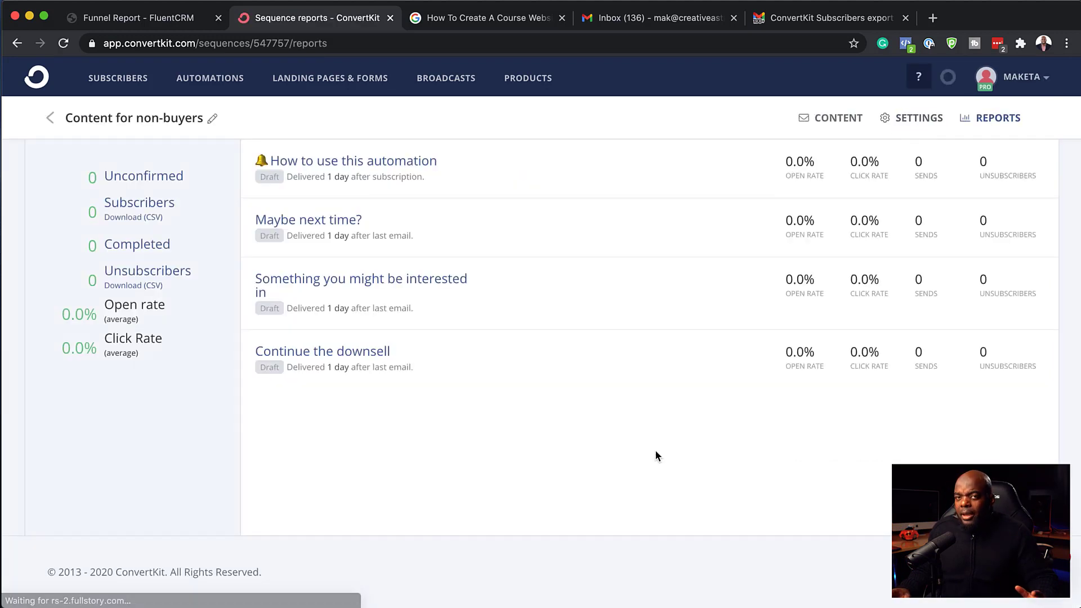
click(170, 23)
click(774, 101)
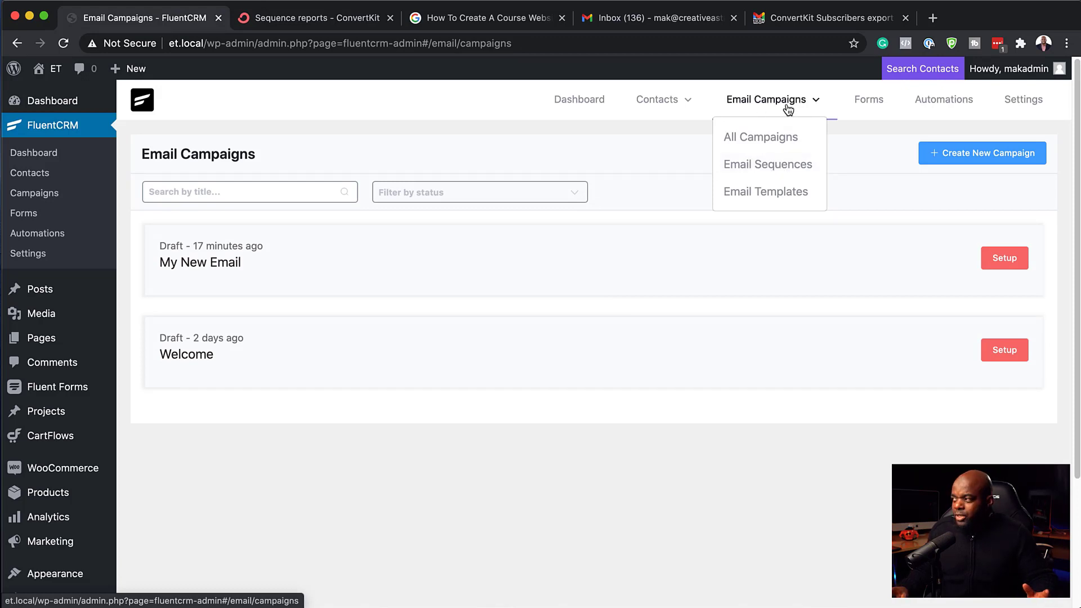
Step: Open FluentCRM's Onboarding sequence emails: Email 1 after 1 day, Email 2 after 2 days
click(774, 168)
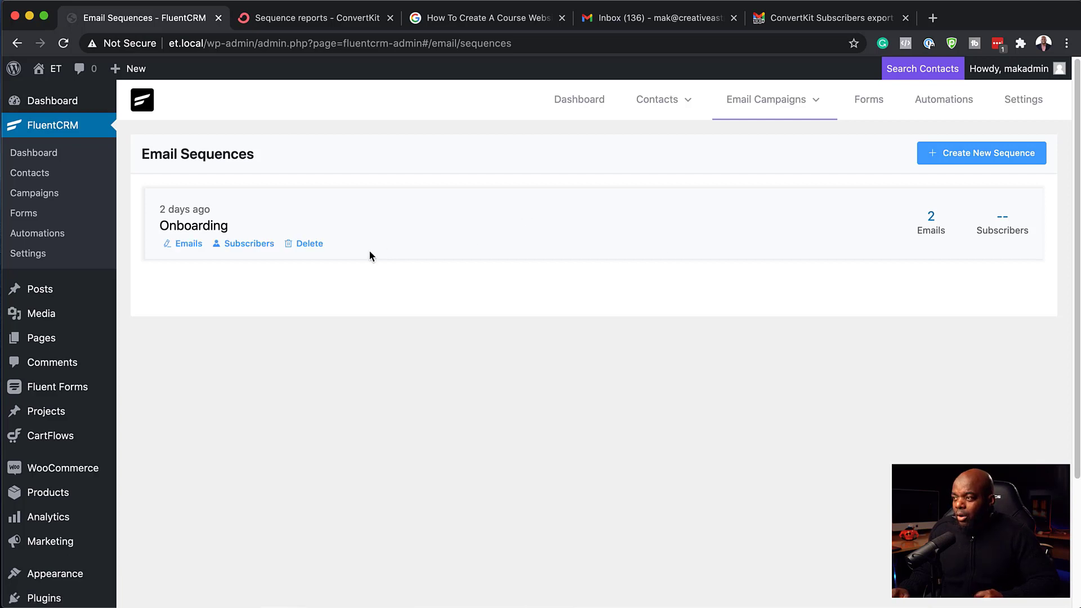
click(189, 244)
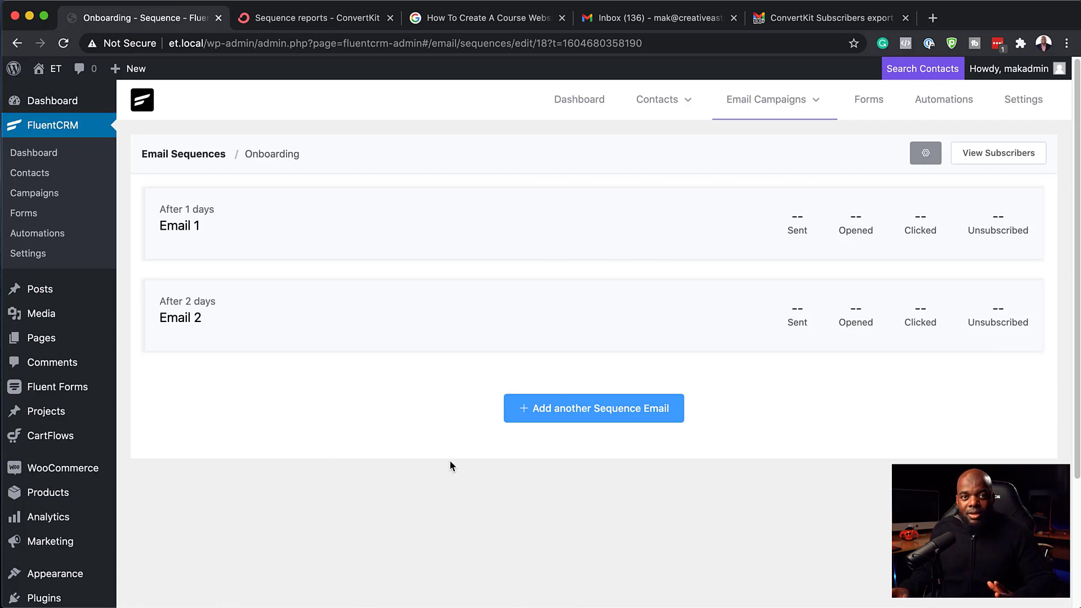
drag(435, 323, 437, 304)
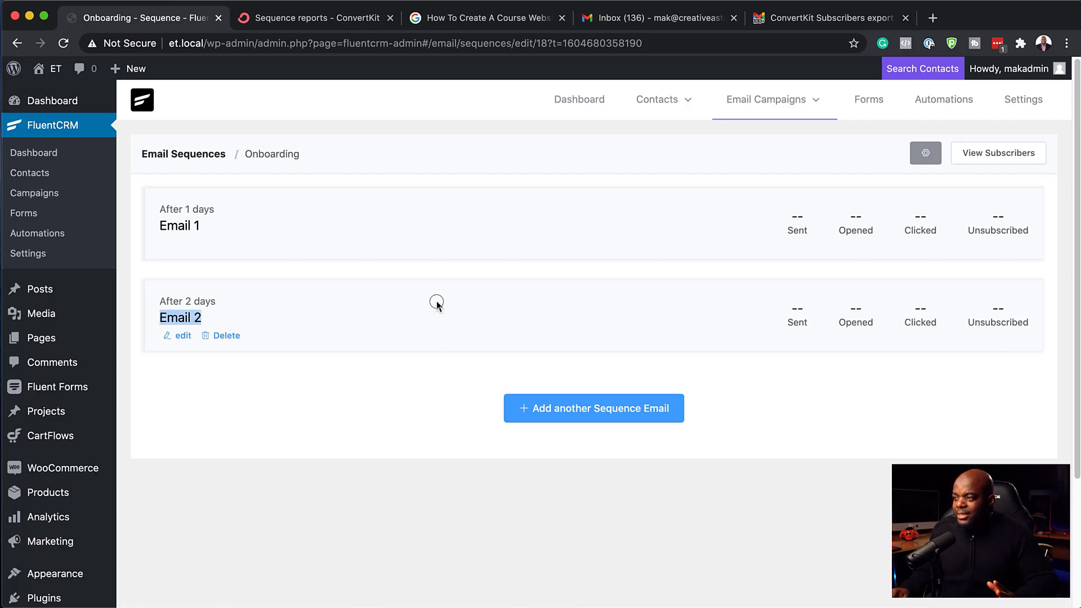
Step: Open Email 2, keep its delay unit as Days, and return to the Onboarding overview
click(184, 337)
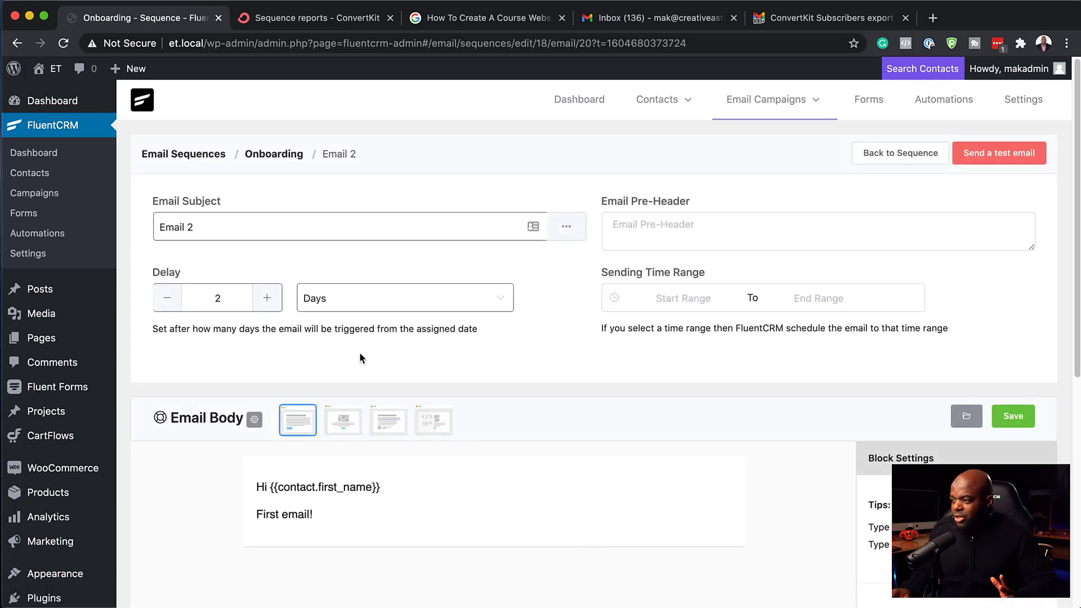
scroll(571, 450, down, 1)
scroll(572, 451, down, 2)
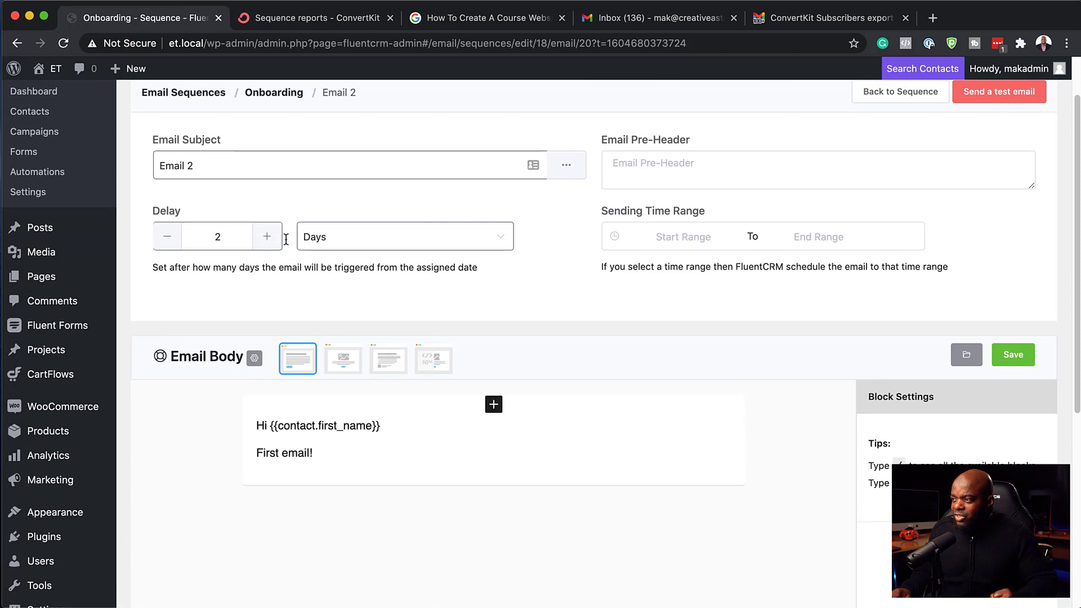
click(381, 239)
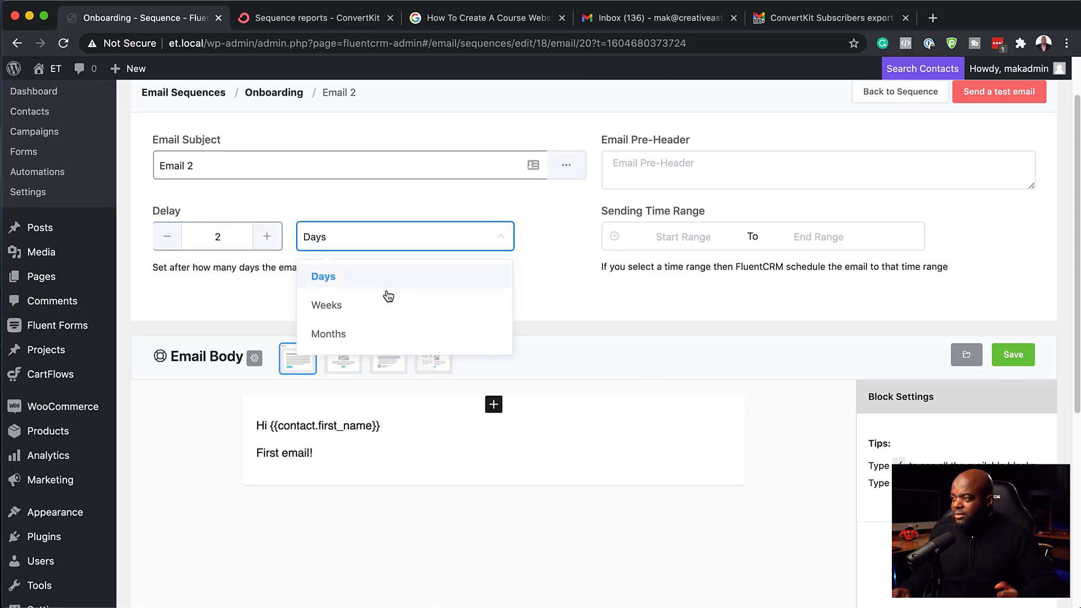
click(245, 289)
scroll(343, 360, up, 2)
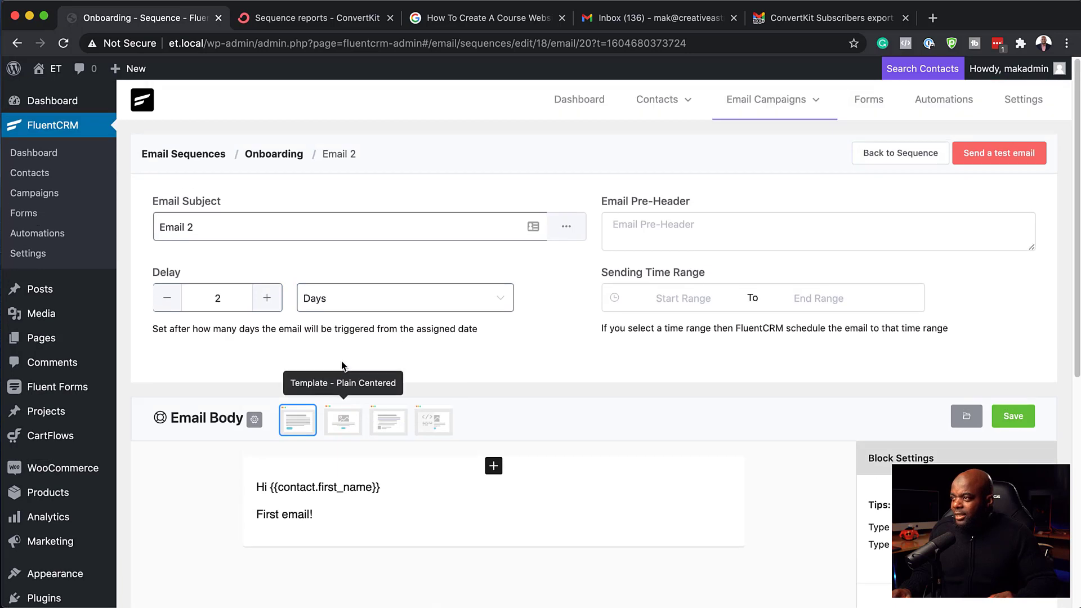
click(281, 155)
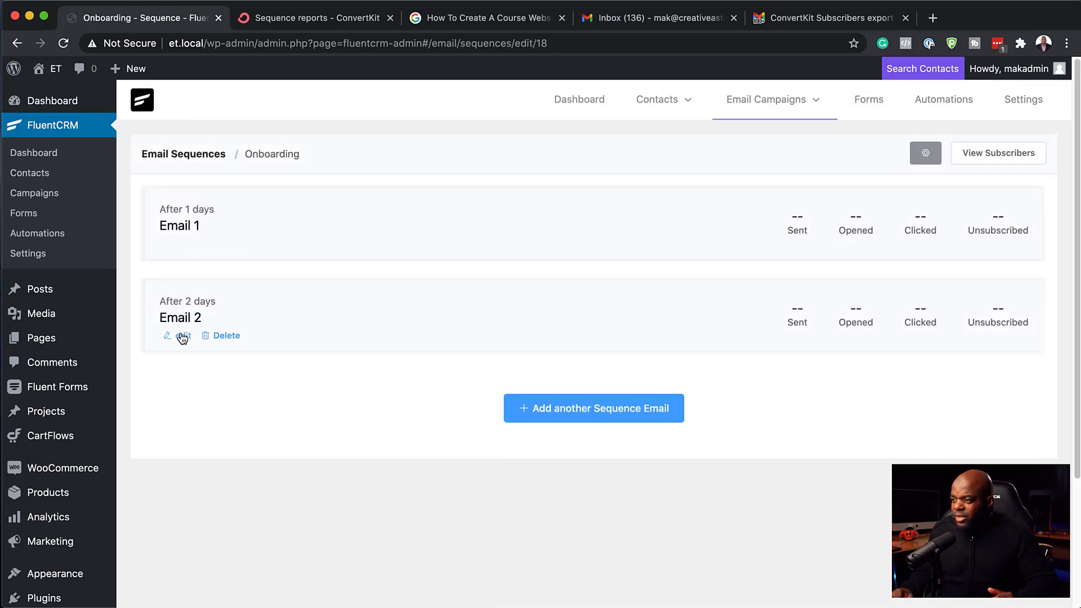
Step: Review Email 2's settings once more and go back to the Onboarding sequence page
click(179, 336)
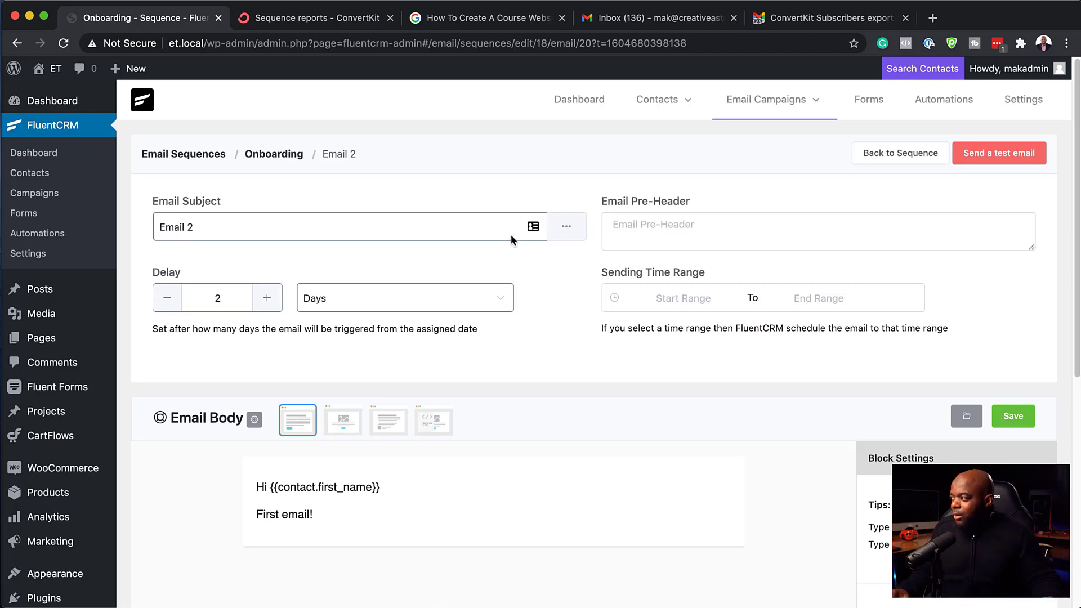
scroll(625, 329, down, 3)
scroll(624, 329, down, 8)
scroll(625, 329, up, 11)
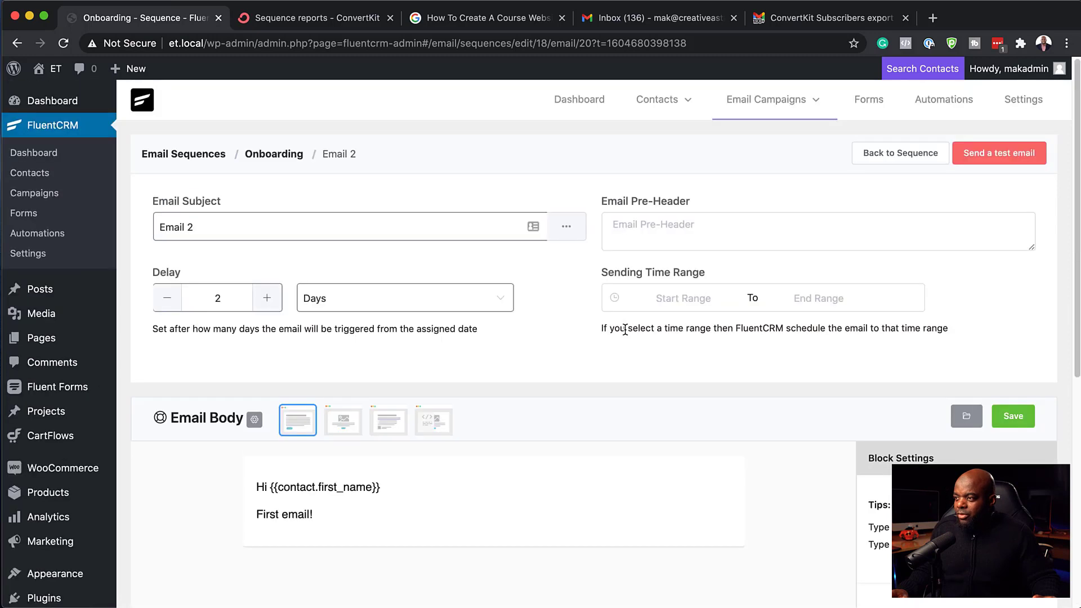
click(269, 155)
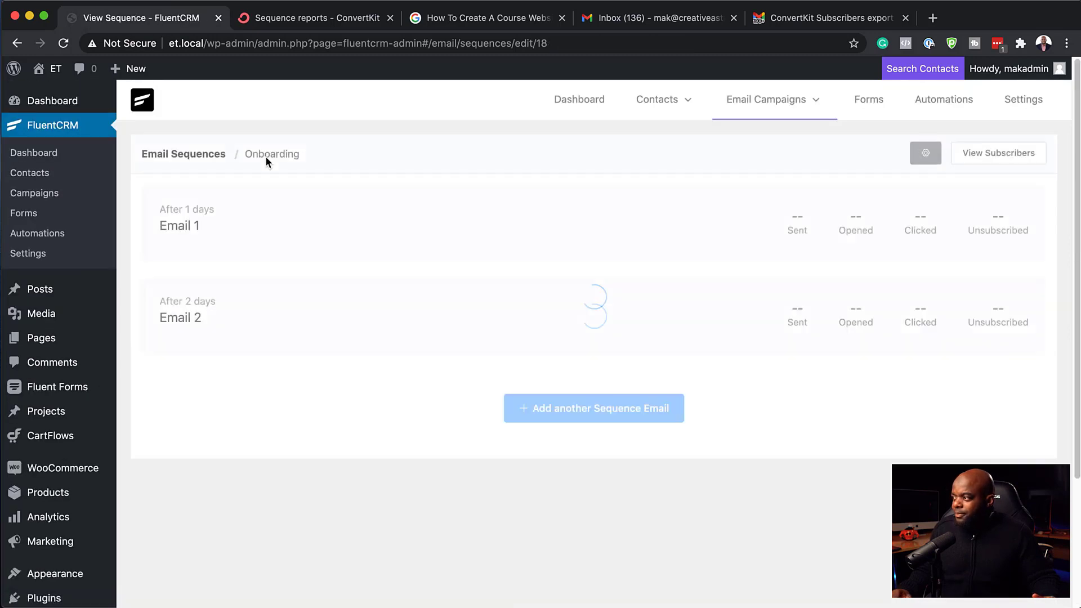
Step: Switch to ConvertKit and open the Automation Rules list with tag triggers and statuses
click(308, 21)
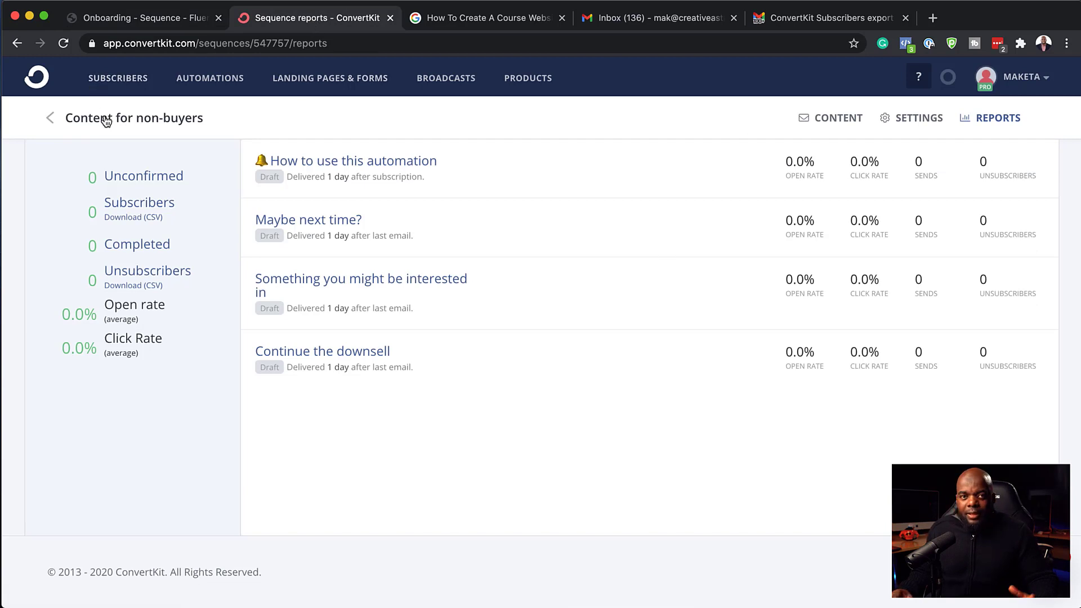
click(54, 120)
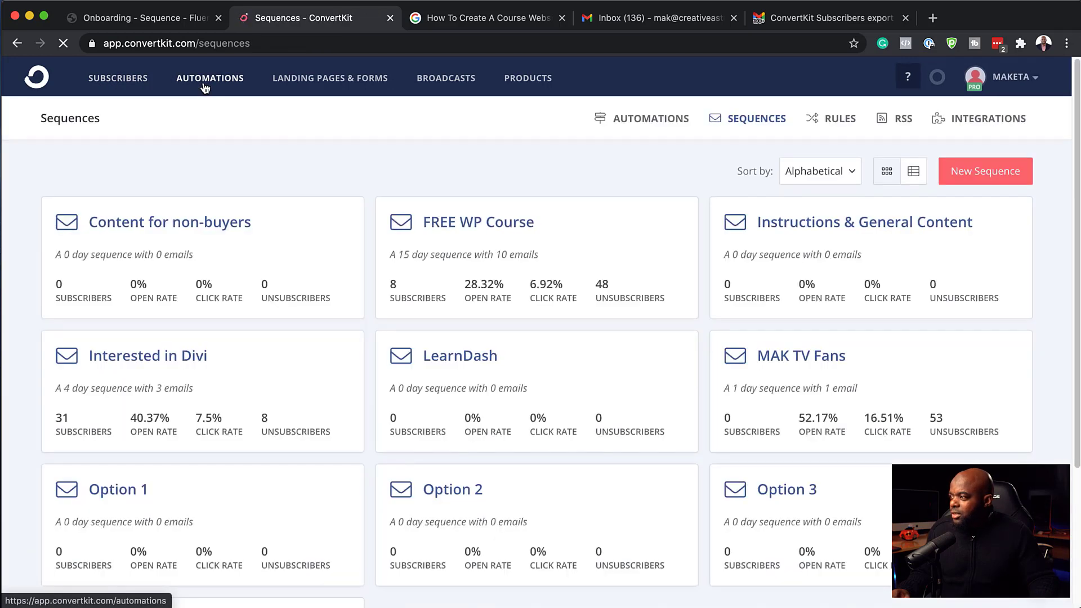
click(205, 84)
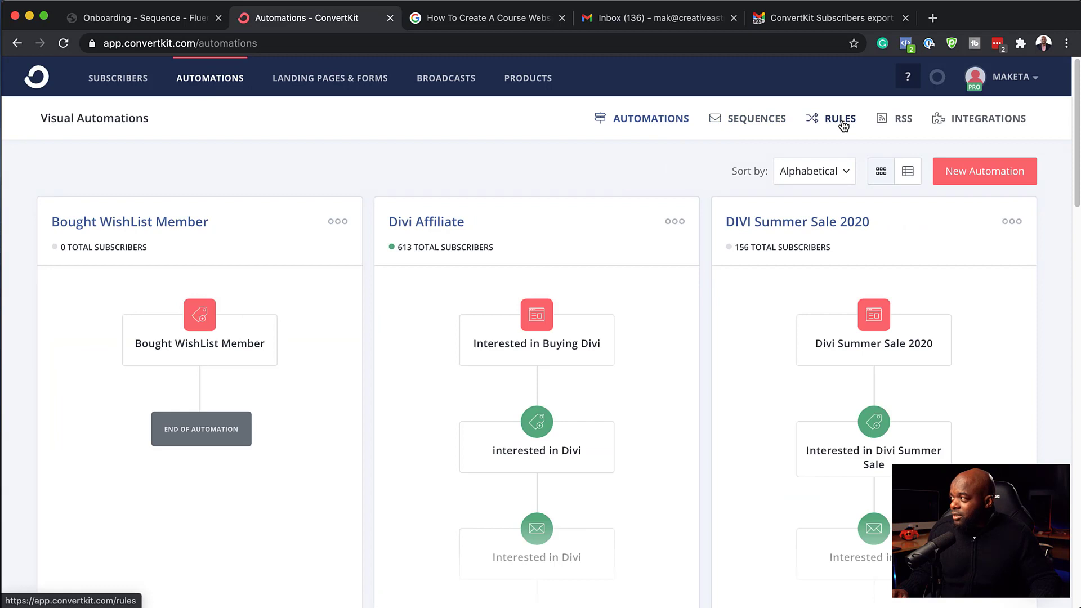
click(839, 119)
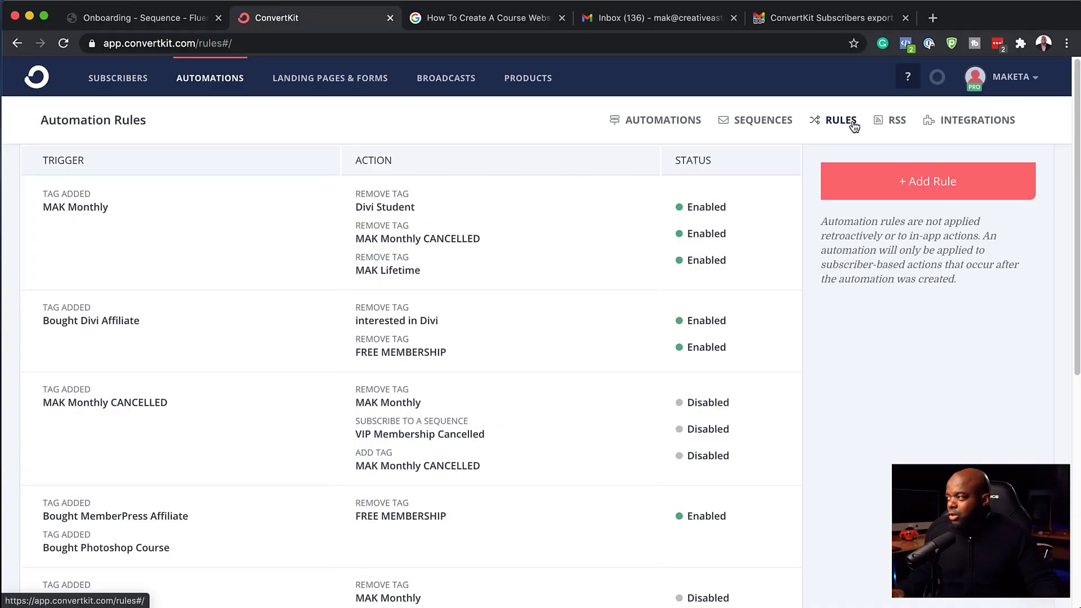
Step: Open ConvertKit's Integrations page and scroll through tiles from Booklaunch to Zippy Courses
click(896, 121)
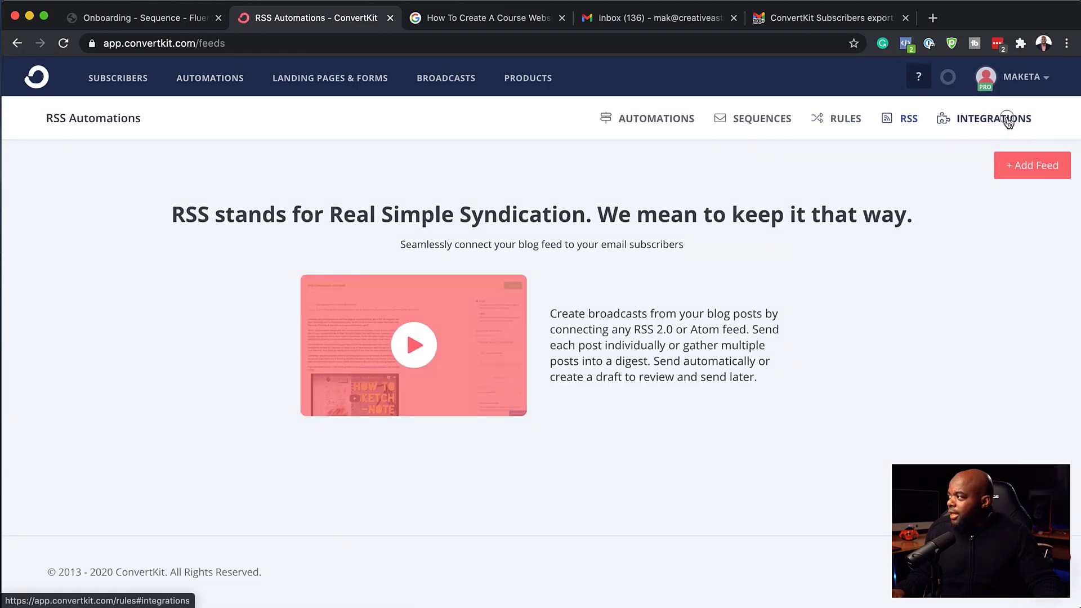
click(1007, 119)
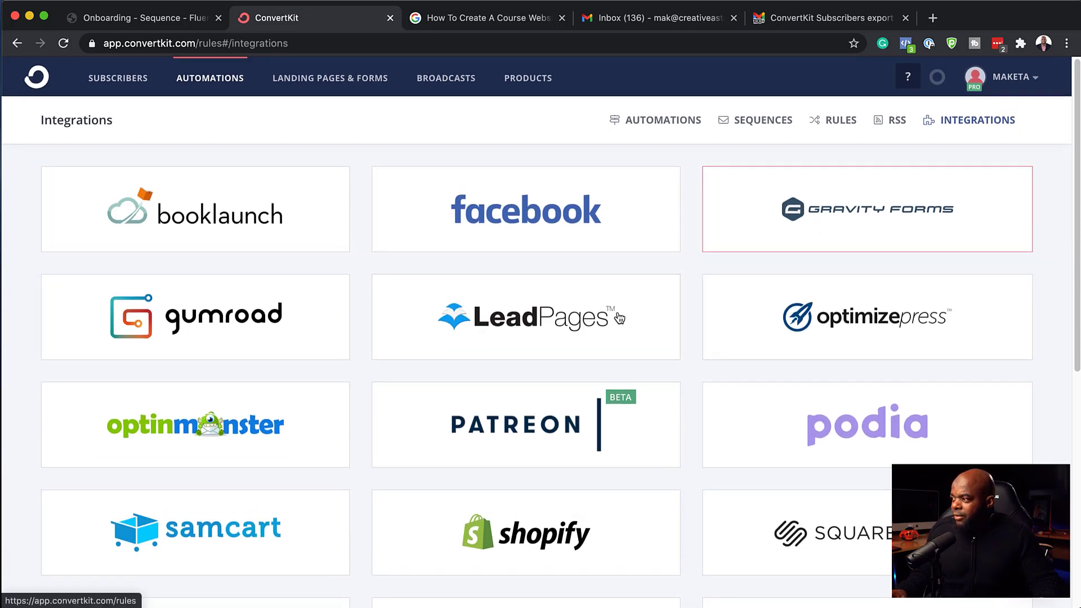
scroll(592, 336, down, 6)
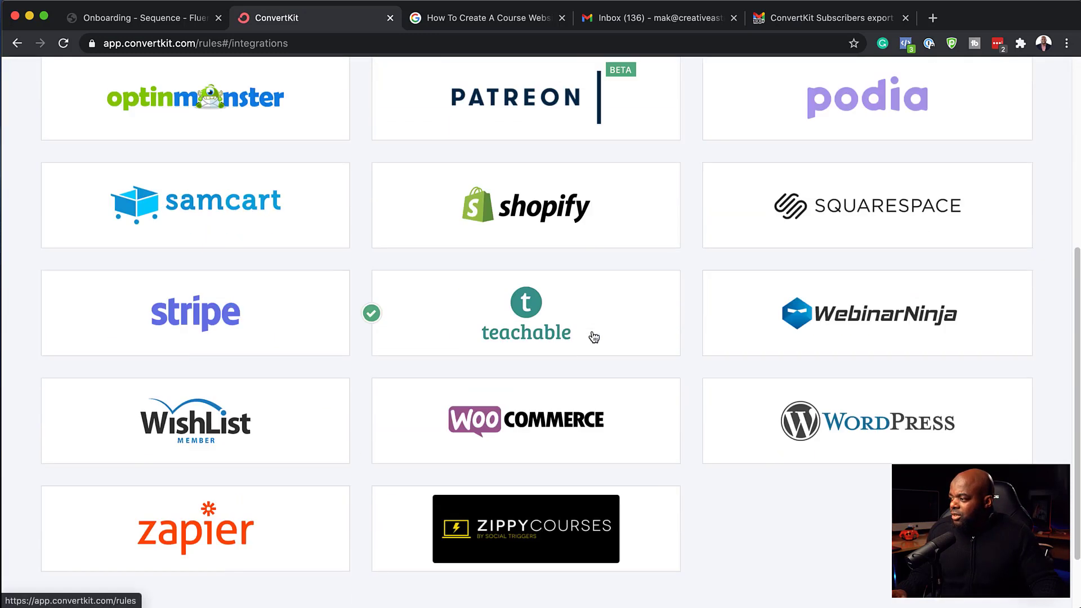
scroll(594, 337, down, 2)
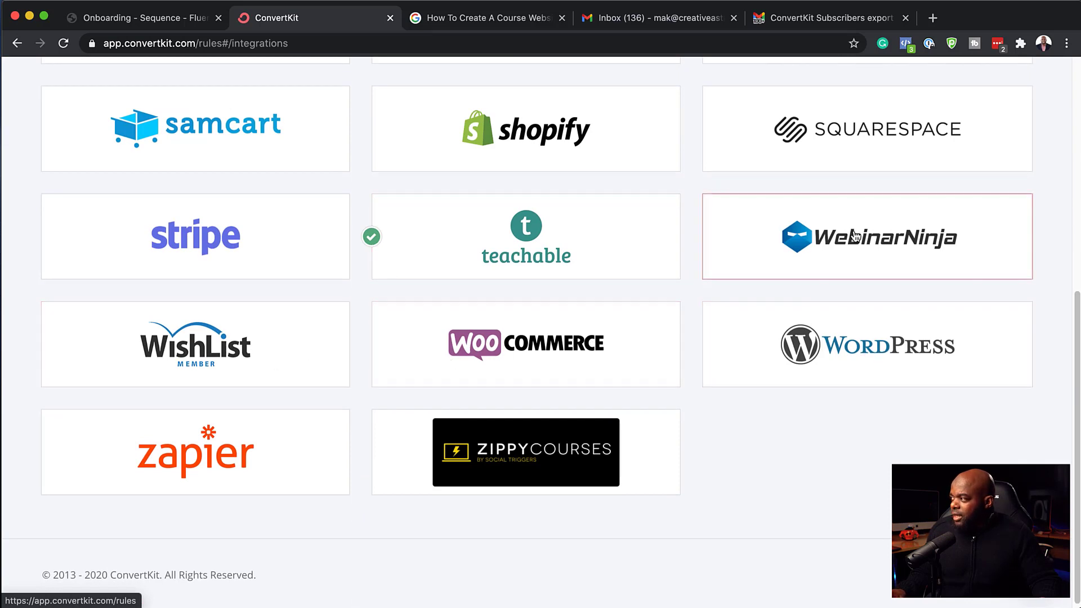
scroll(724, 429, down, 1)
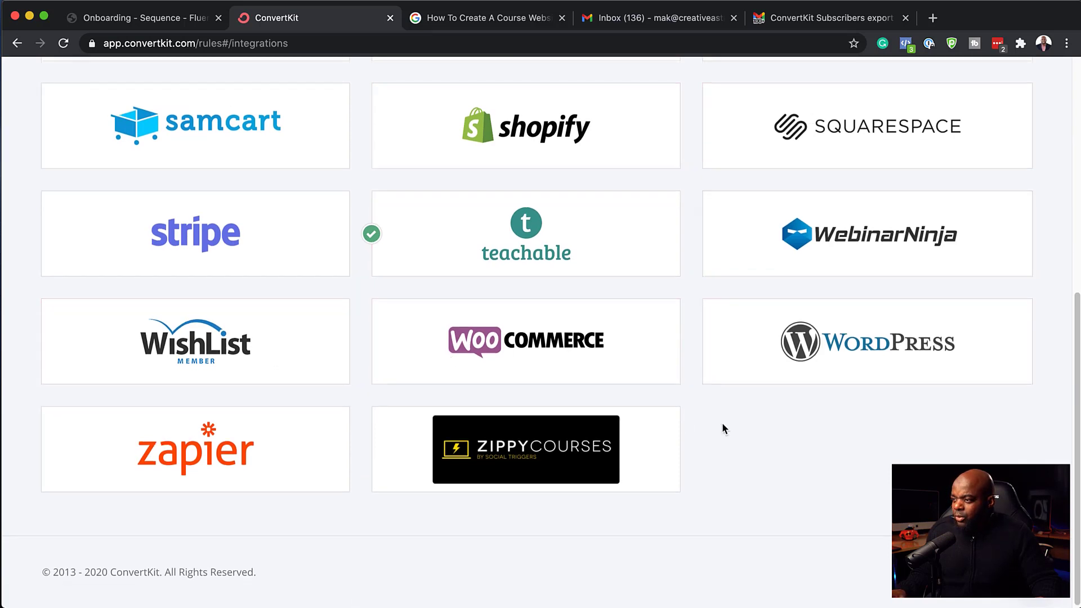
scroll(722, 424, up, 10)
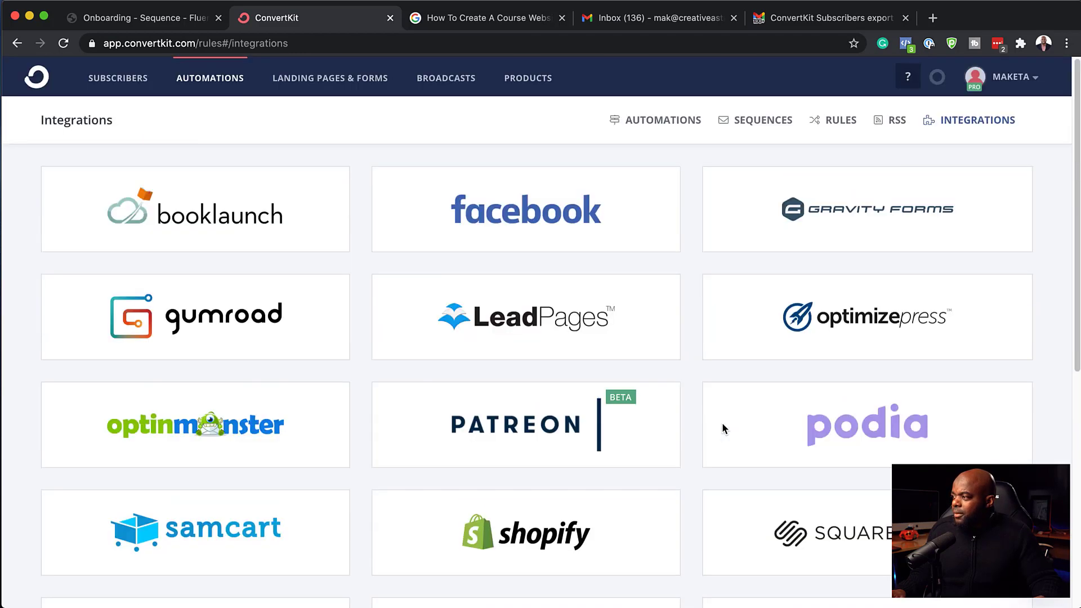
scroll(723, 427, down, 7)
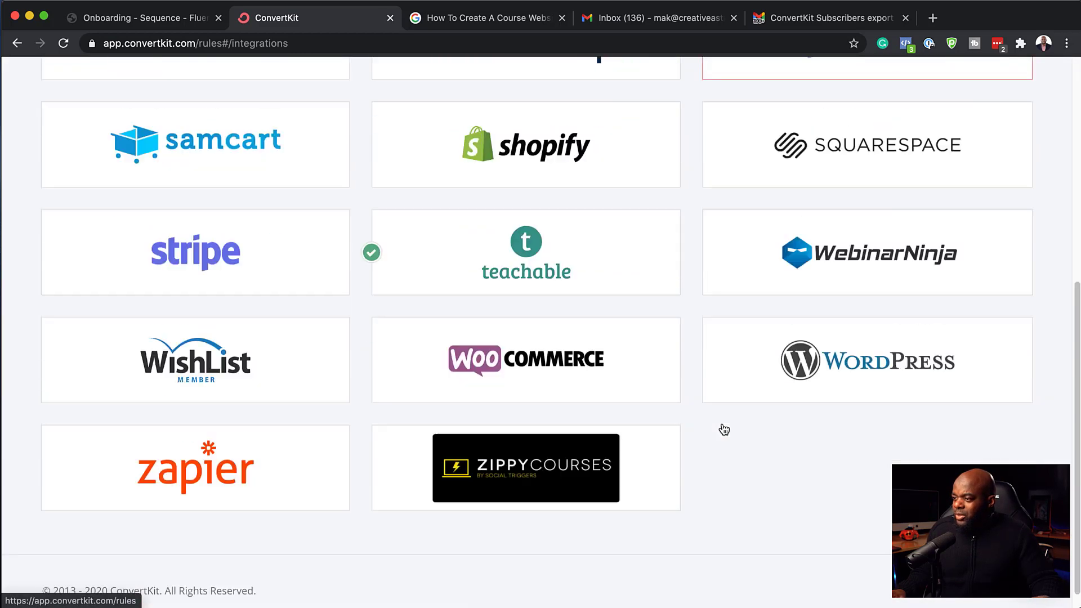
scroll(724, 429, down, 1)
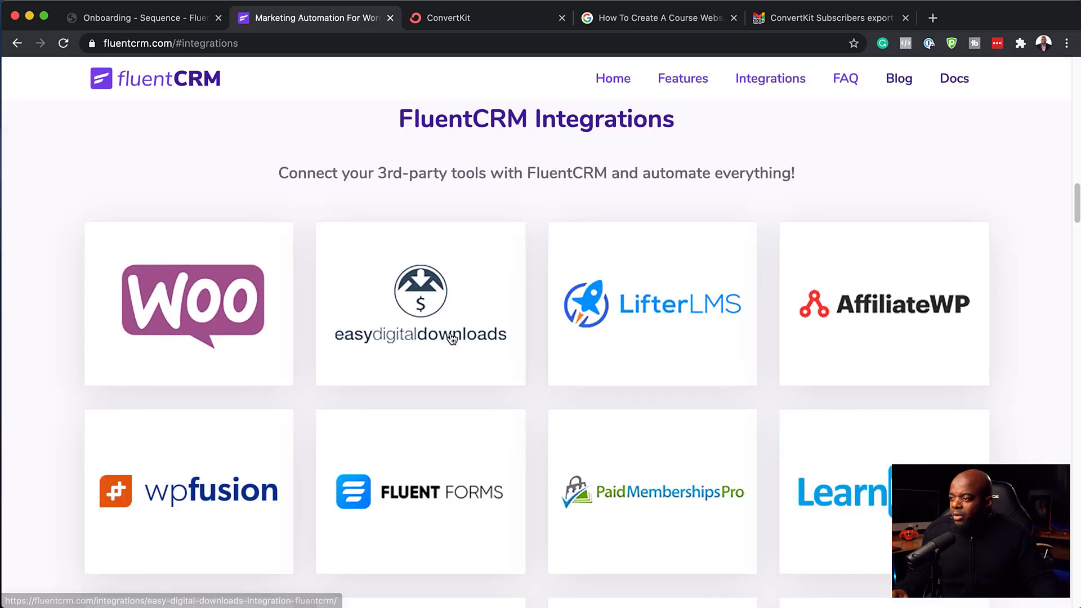
Step: Scroll FluentCRM's integrations page down to the Zapier, Pabbly, Integromat and AutomatorWP webhooks
scroll(452, 338, down, 1)
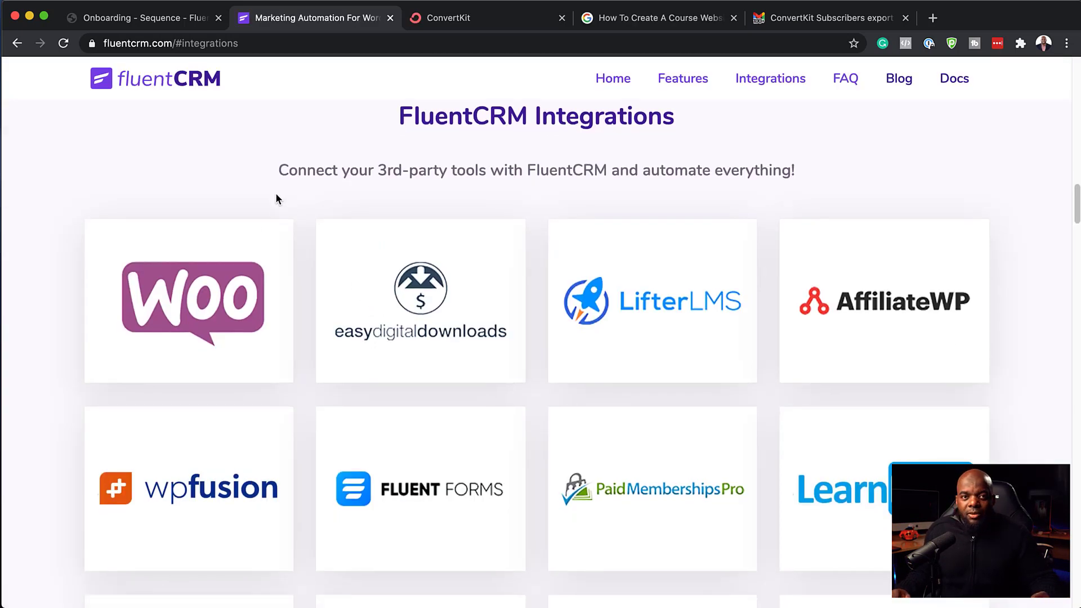
scroll(332, 297, down, 3)
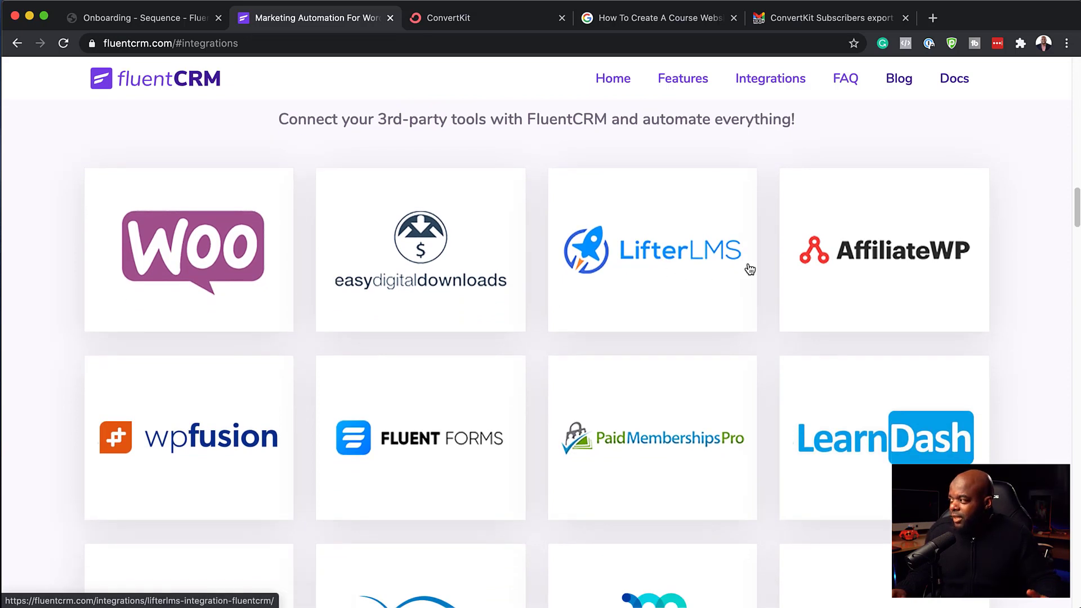
scroll(622, 346, down, 6)
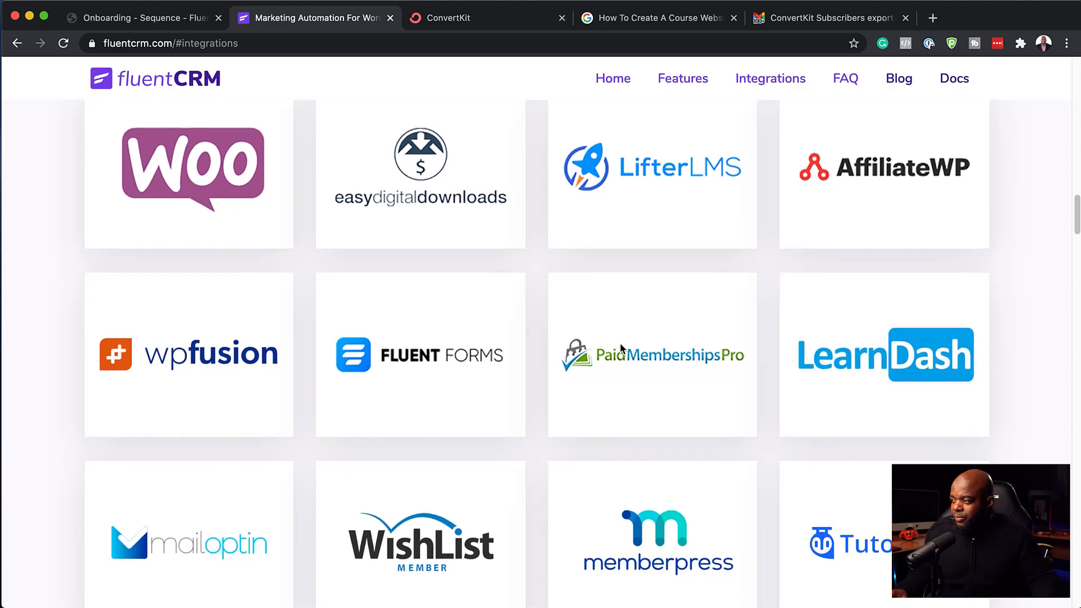
scroll(639, 329, down, 1)
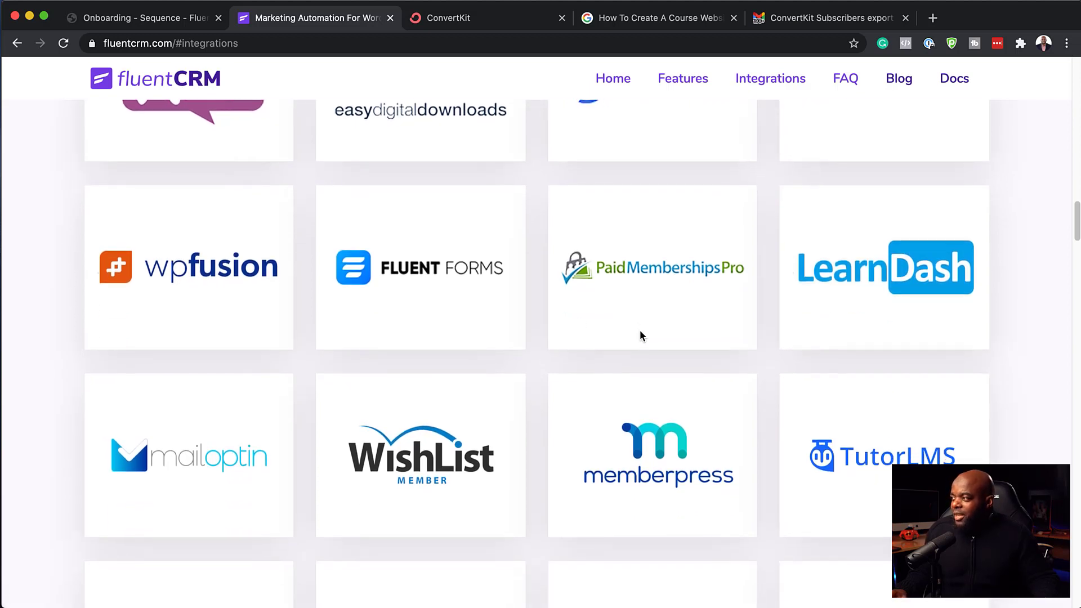
scroll(640, 331, down, 1)
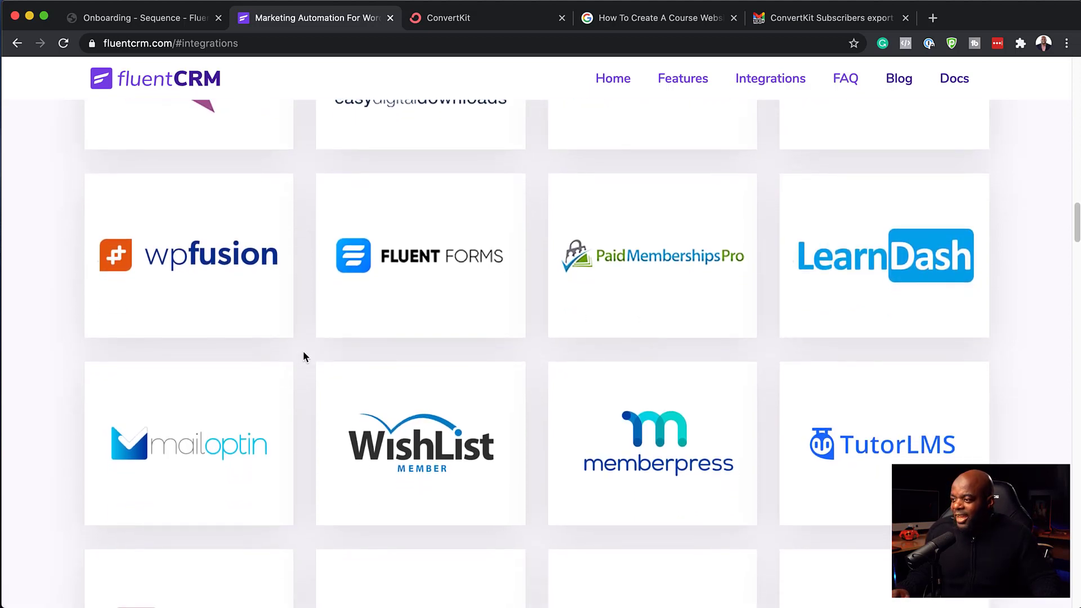
scroll(256, 407, down, 2)
scroll(603, 405, down, 1)
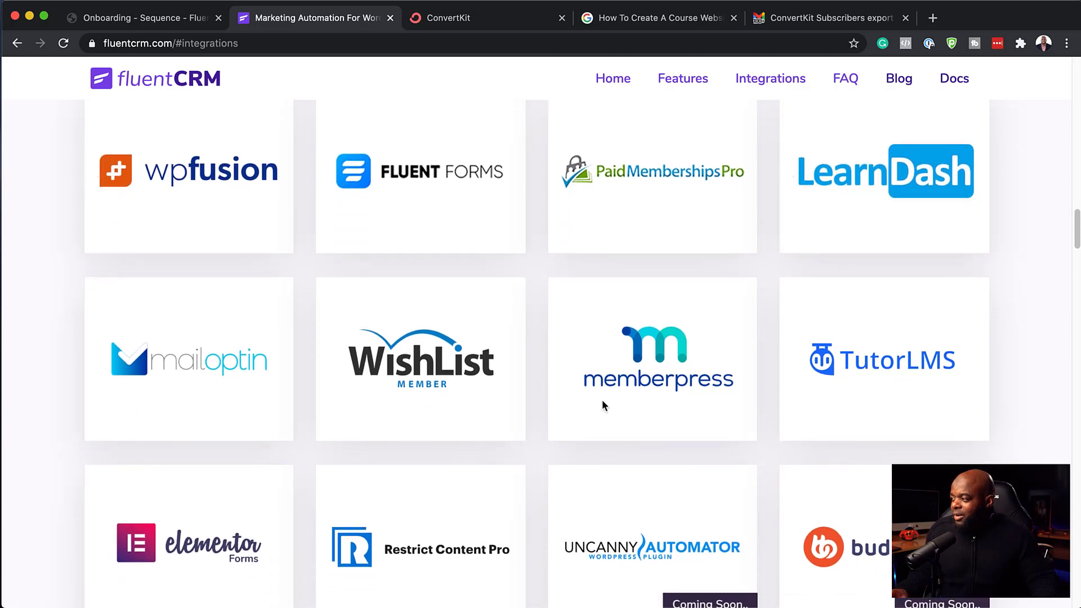
scroll(895, 374, down, 4)
scroll(896, 375, down, 2)
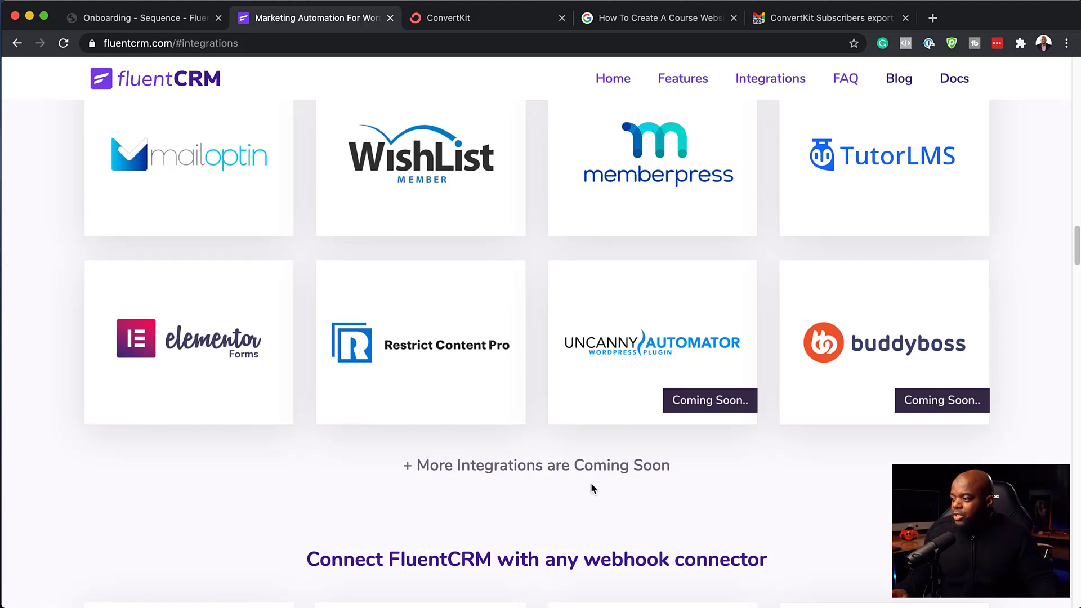
scroll(591, 484, down, 3)
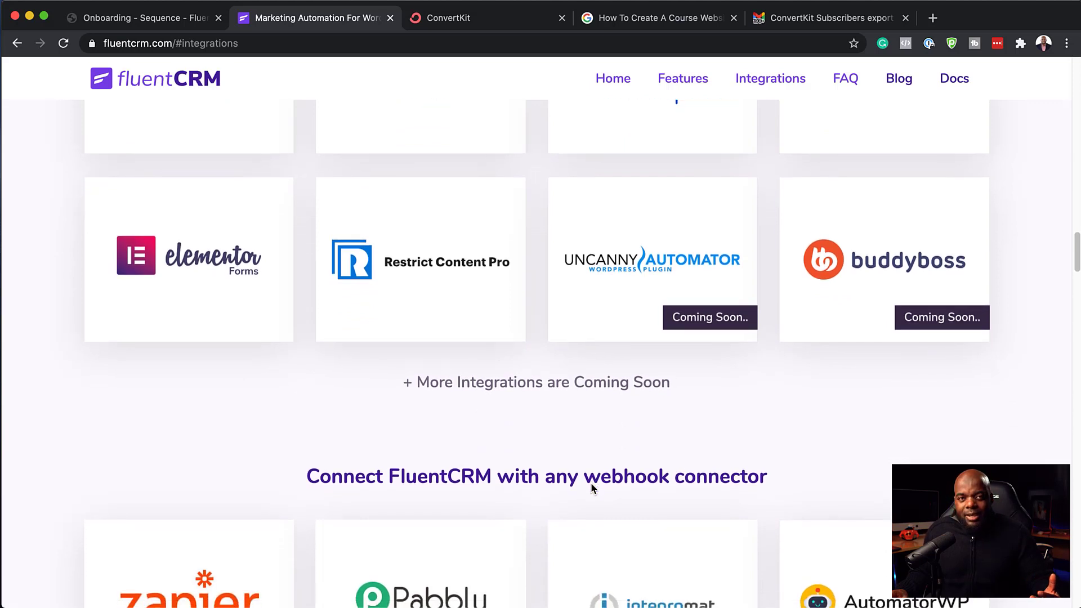
scroll(591, 484, down, 5)
scroll(592, 489, down, 2)
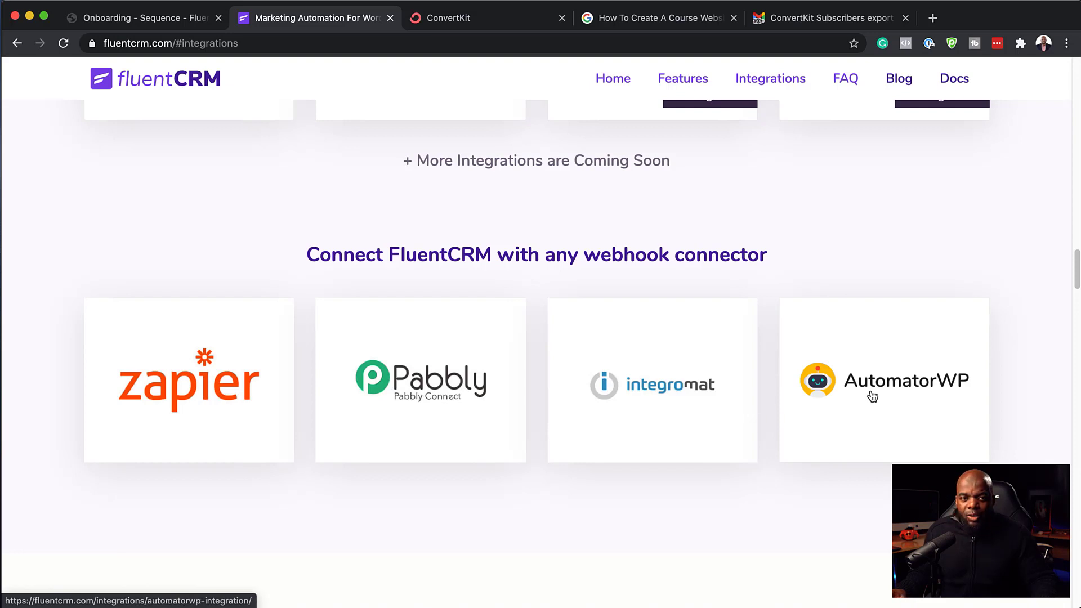
scroll(643, 423, down, 3)
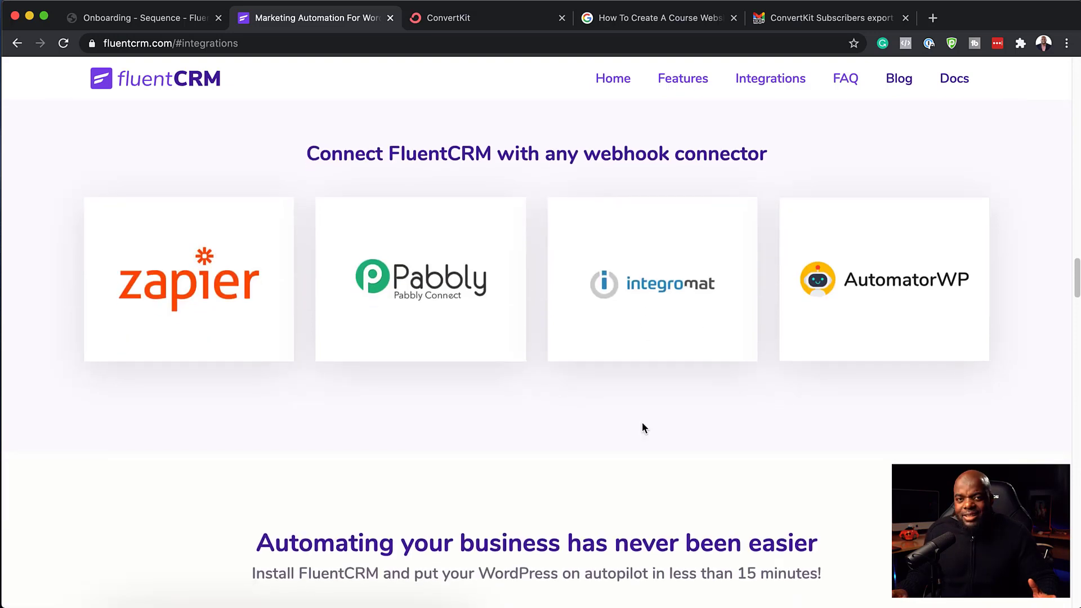